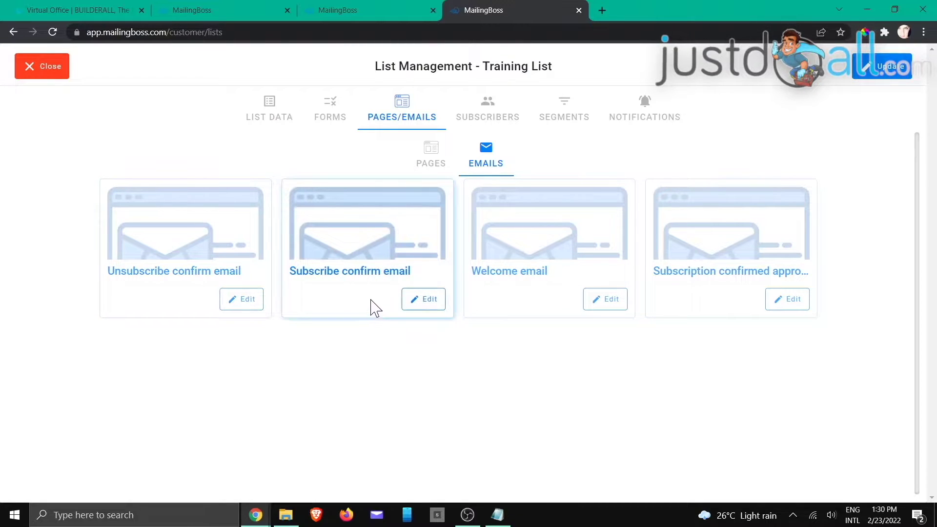
- Open the Subscribe confirm email and look through its list of available macros
left_click(424, 305)
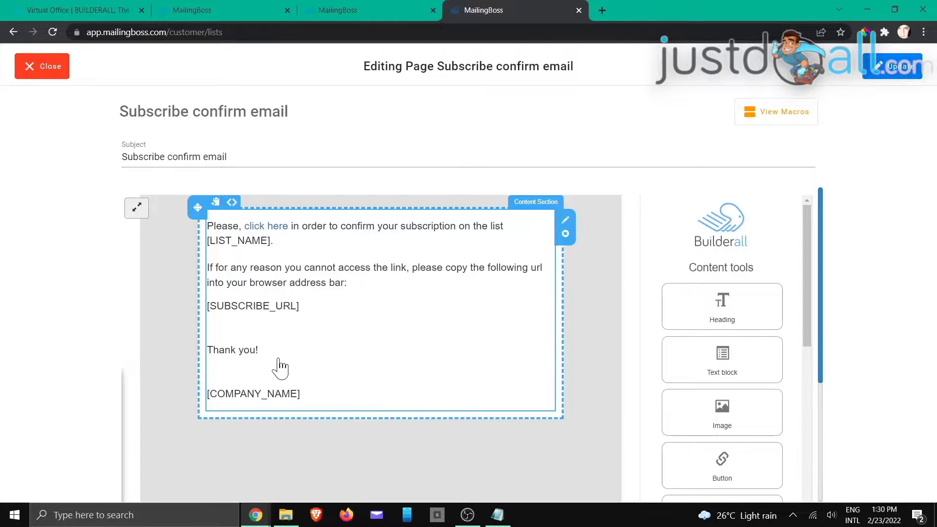
scroll(707, 310, "down", 2)
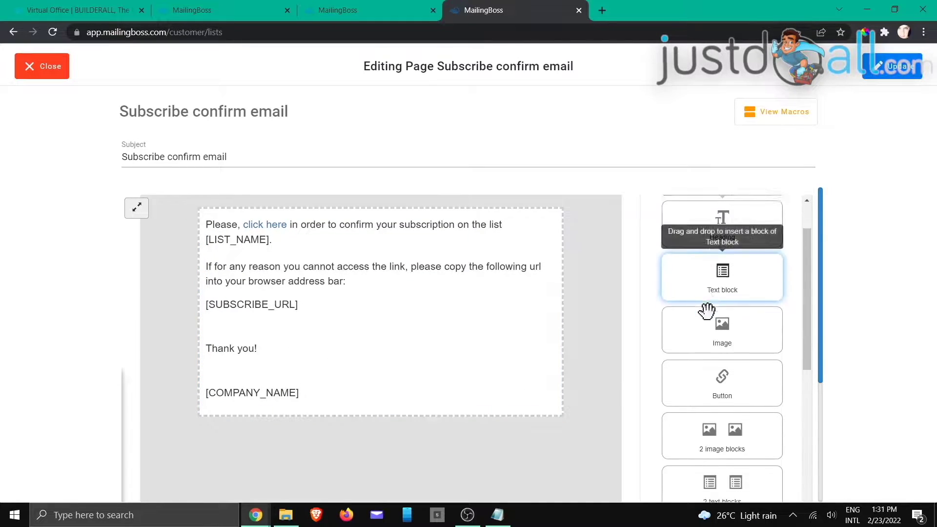
scroll(707, 310, "down", 7)
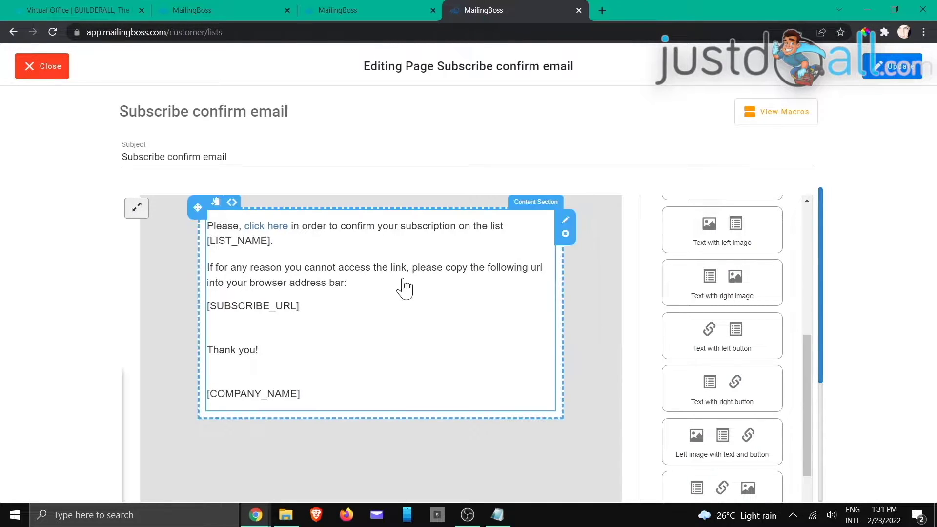
left_click(762, 116)
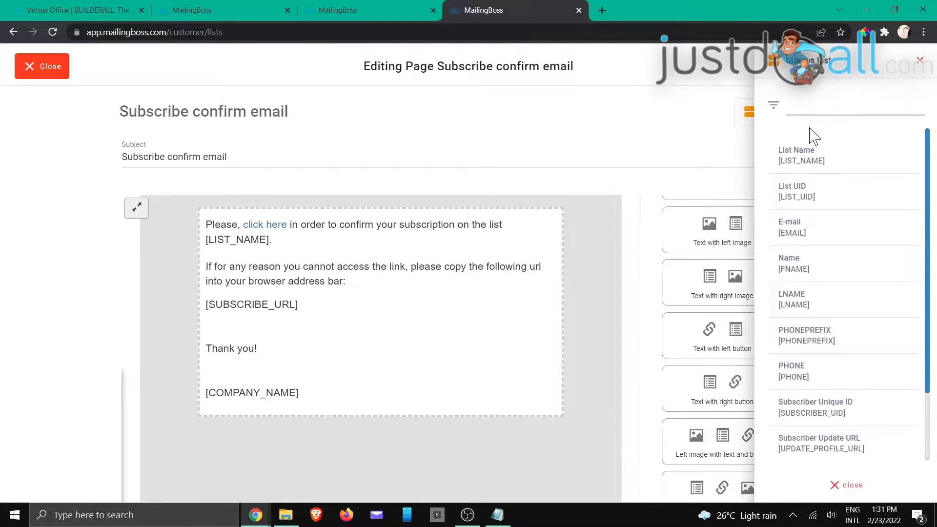
scroll(810, 371, "down", 1)
left_click(838, 486)
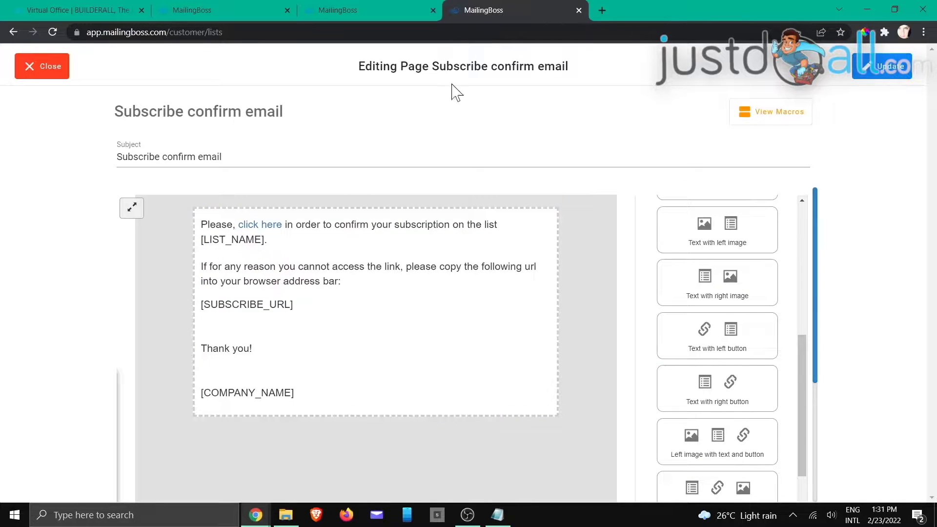
- Leave the email editor, check the list's general details, then return to its email templates
left_click(48, 73)
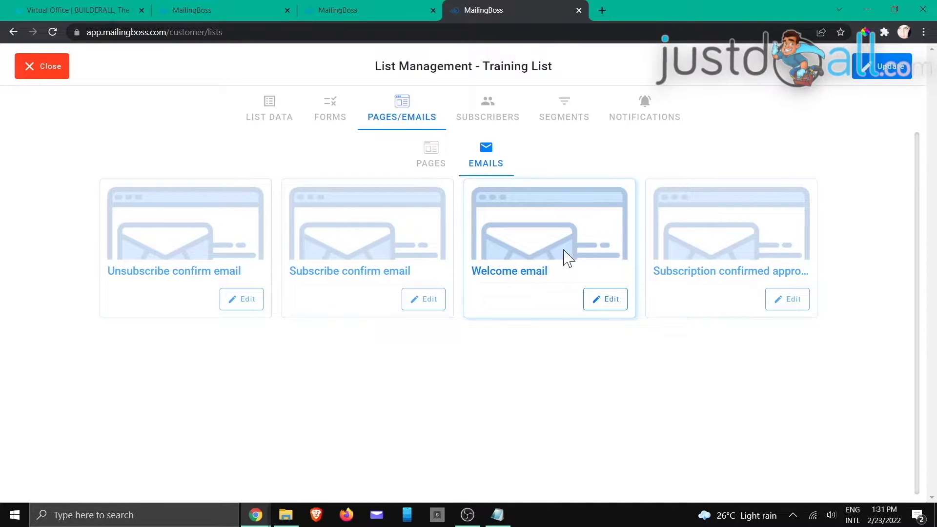
left_click(271, 111)
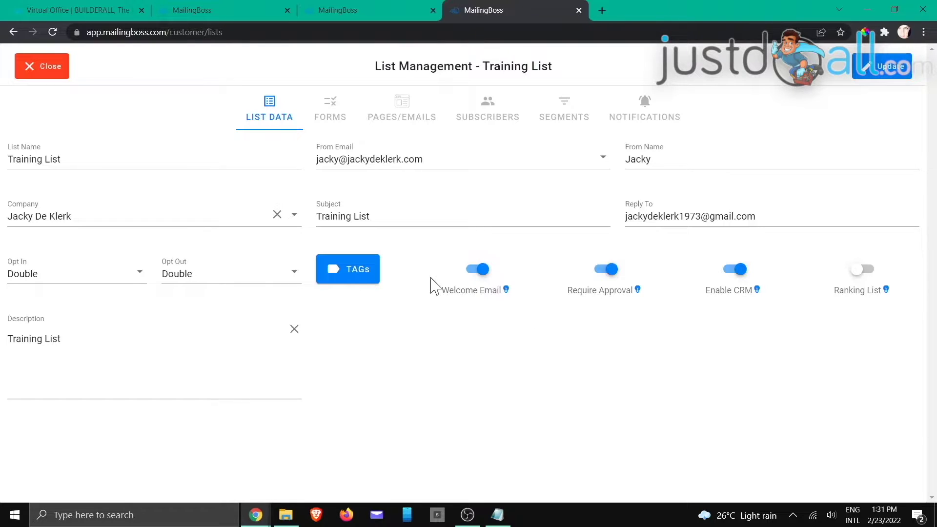
left_click(404, 120)
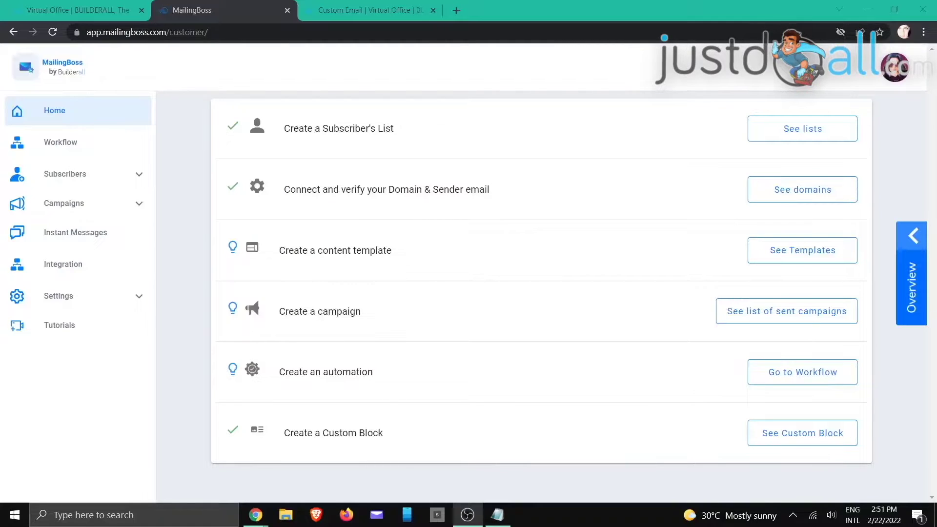
- Switch from MailingBoss to the Builderall Virtual Office browser tab
key("alt+Tab")
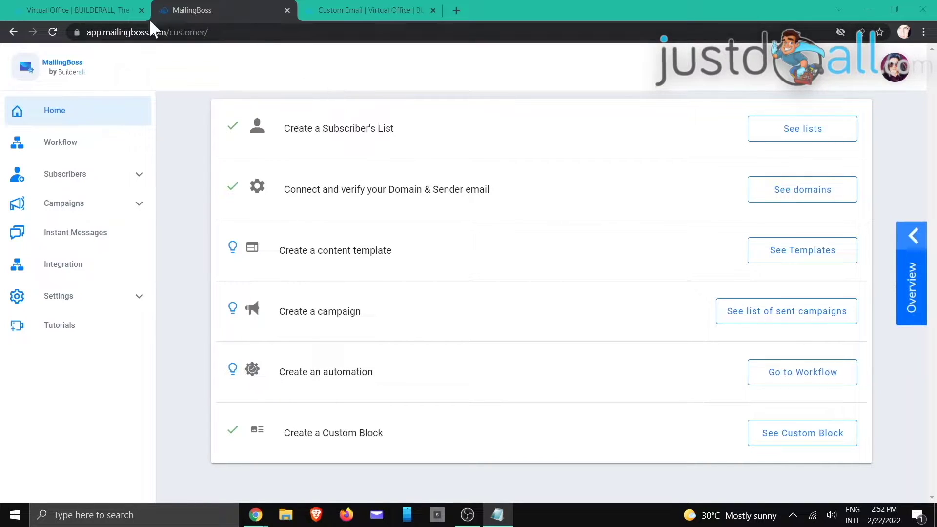
left_click(89, 10)
- In the Custom Email app, choose the custom domain and start a new email account
left_click(492, 65)
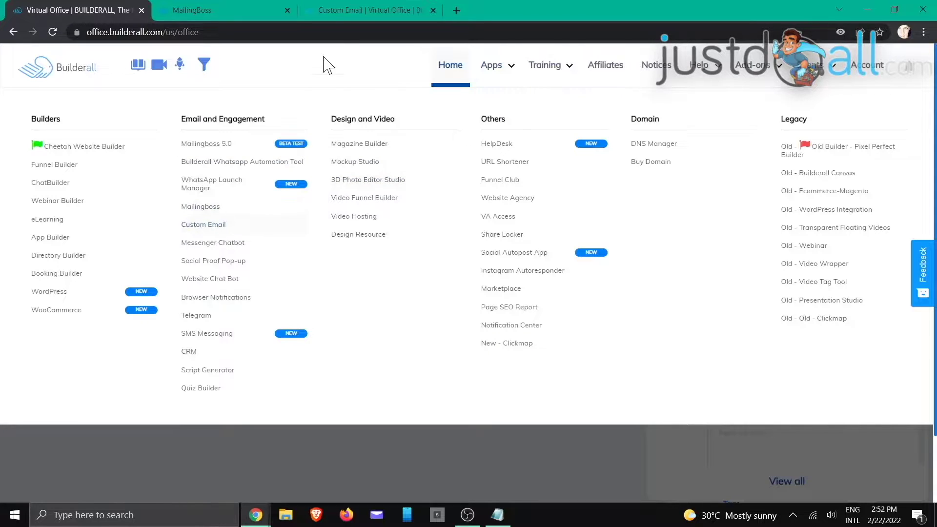
left_click(353, 9)
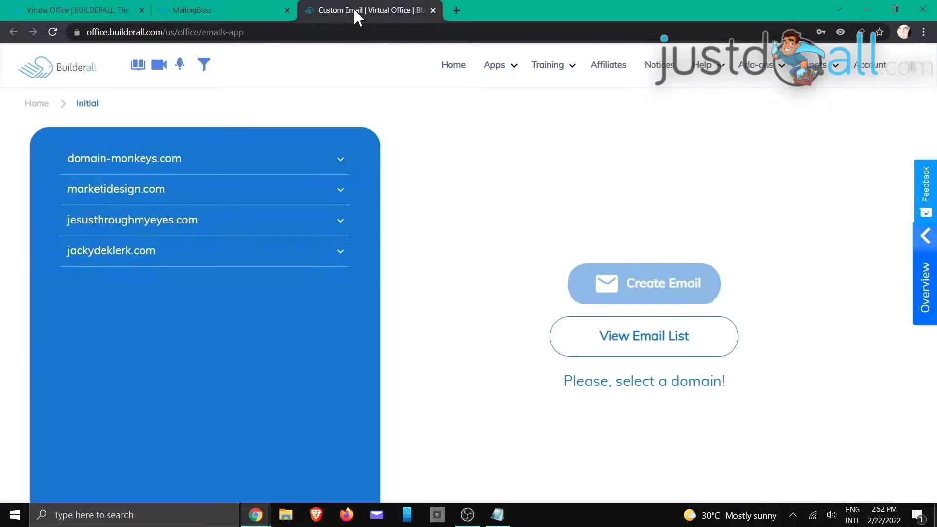
left_click(151, 253)
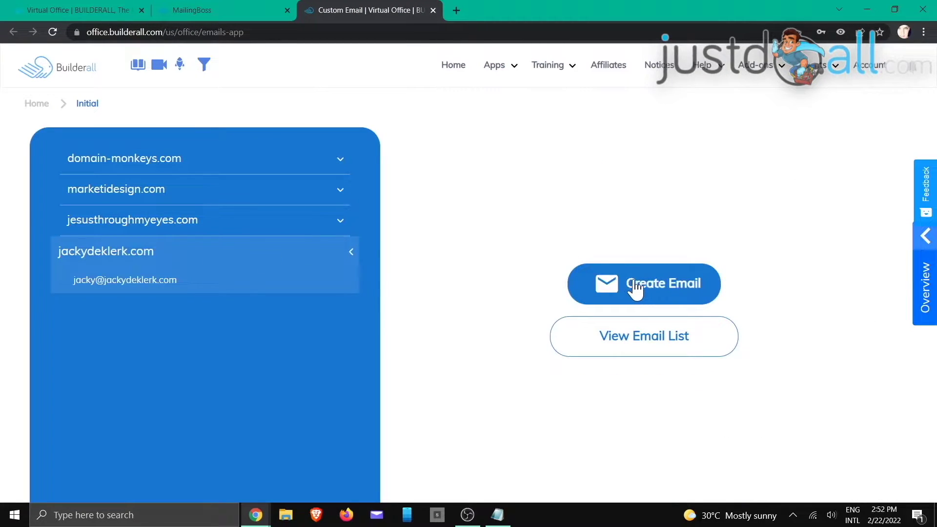
left_click(635, 287)
- Create the 'training' mailbox with a confirmed password, then return to MailingBoss
left_click(442, 248)
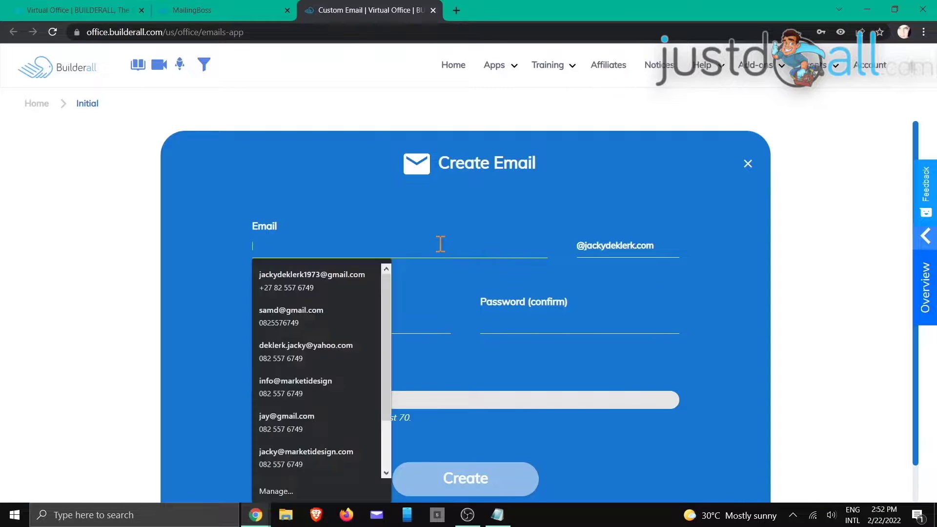
type("training")
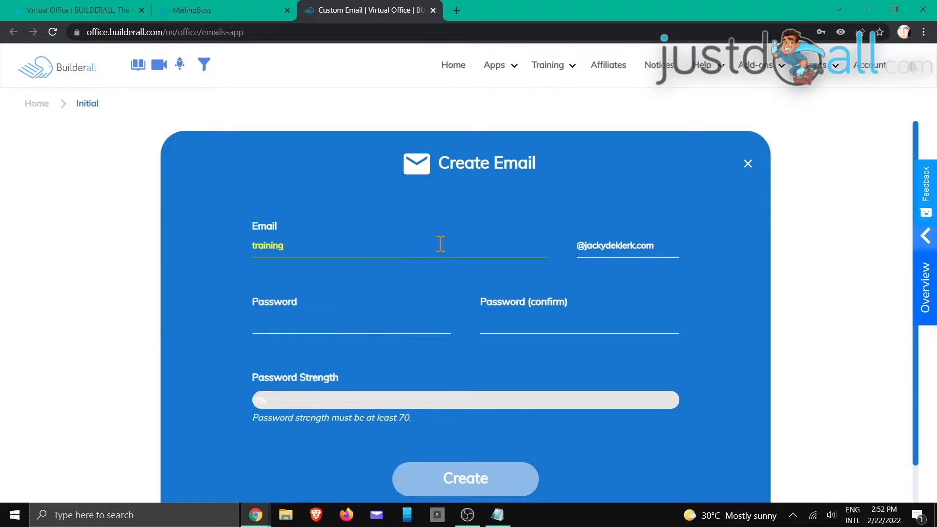
left_click(277, 326)
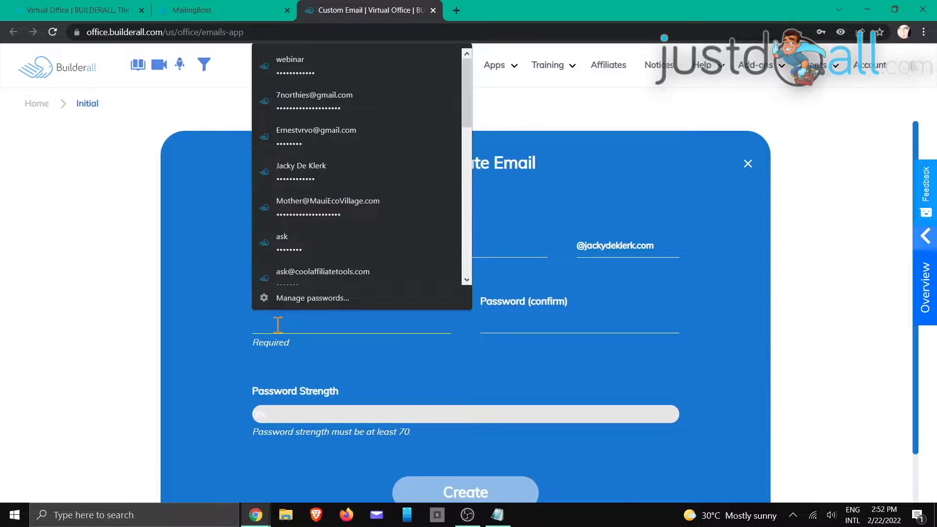
type("••••••••••••")
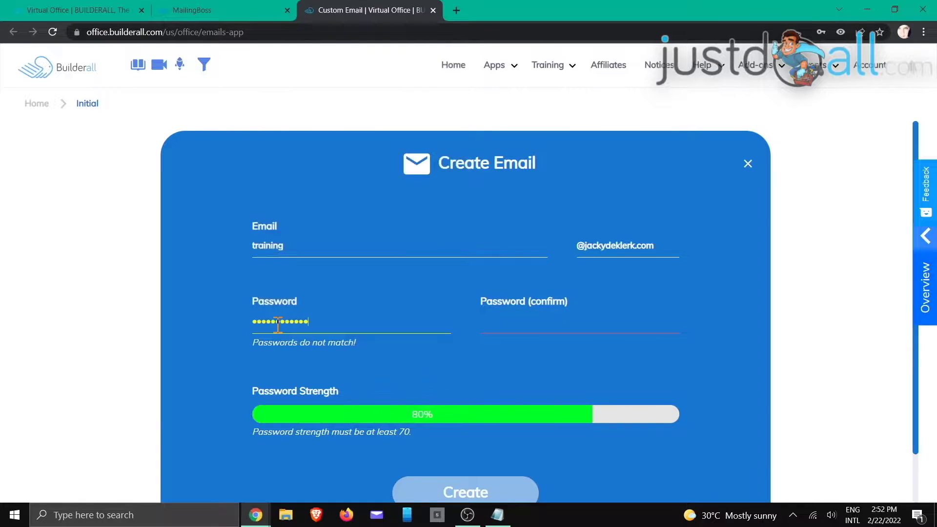
type("•")
key("Tab")
type("•")
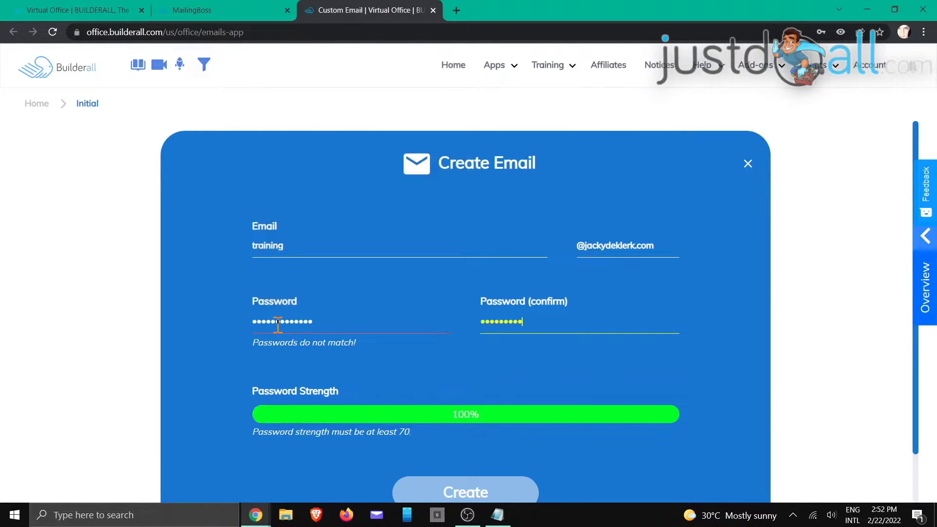
type("••••••••••••")
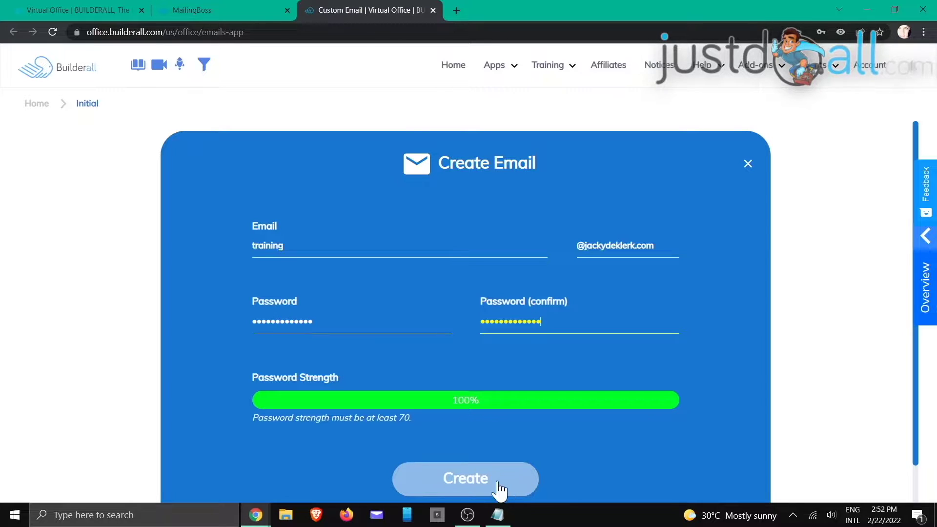
left_click(499, 487)
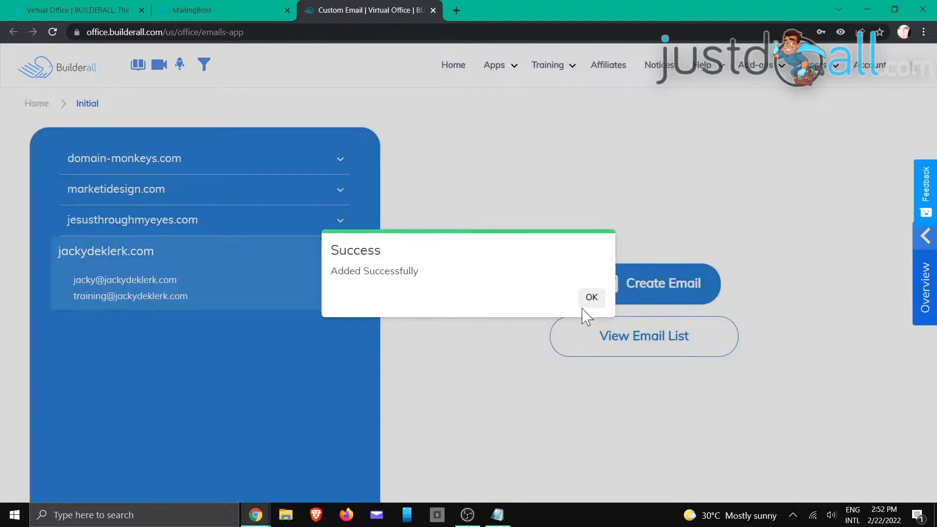
left_click(586, 296)
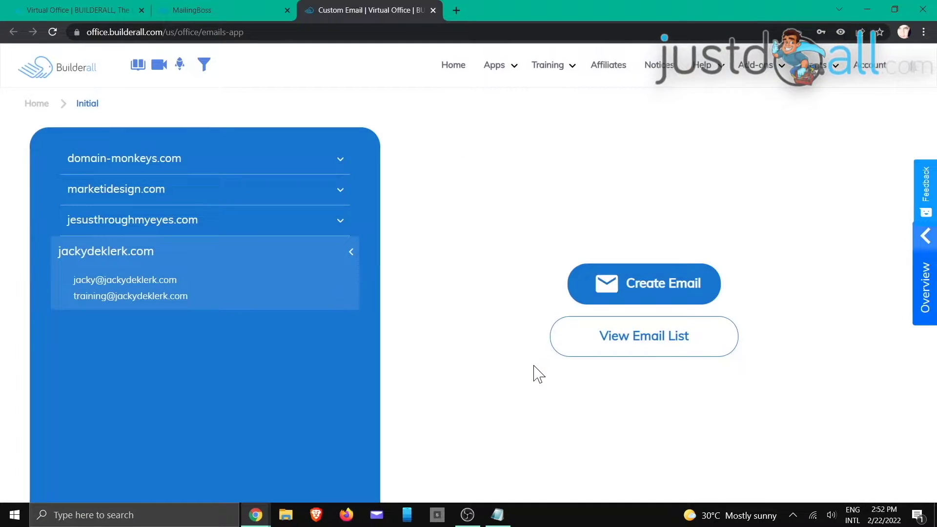
left_click(226, 8)
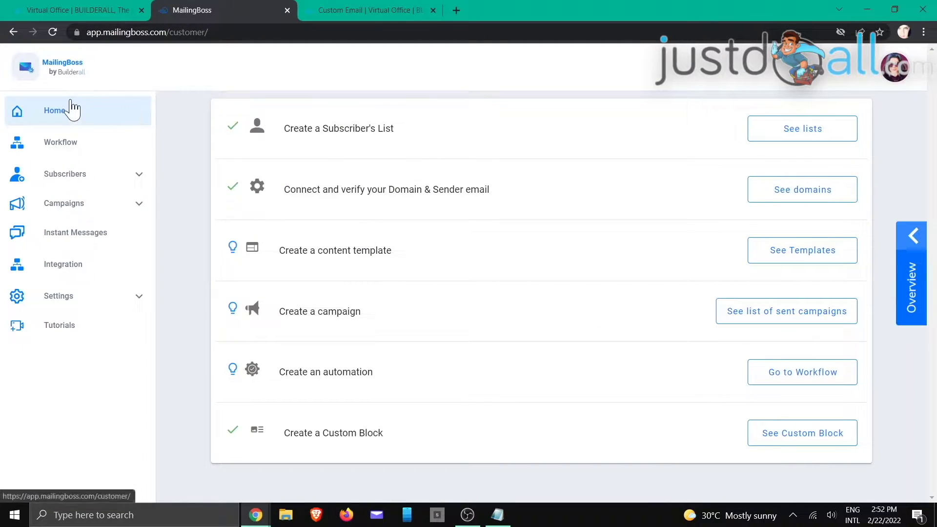
- From Settings > Sender Emails, start a new sender on the training mailbox's domain
left_click(78, 299)
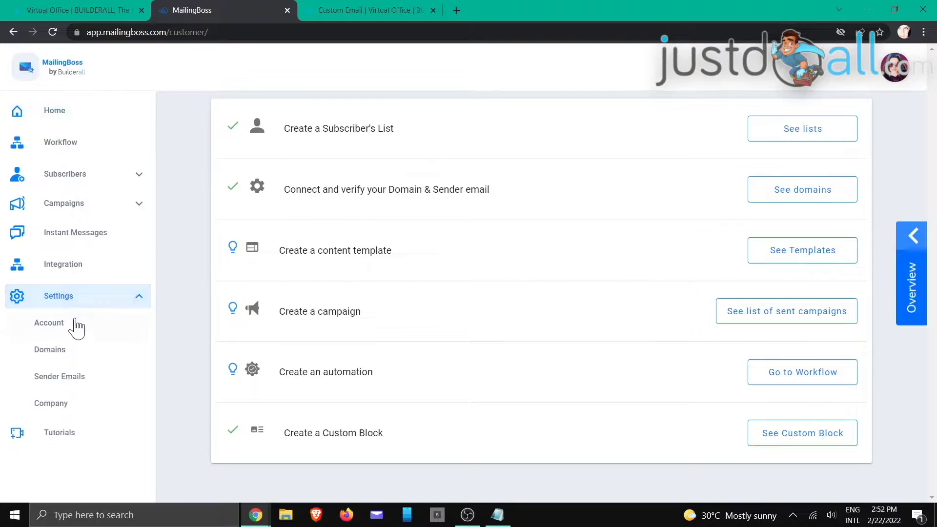
left_click(76, 384)
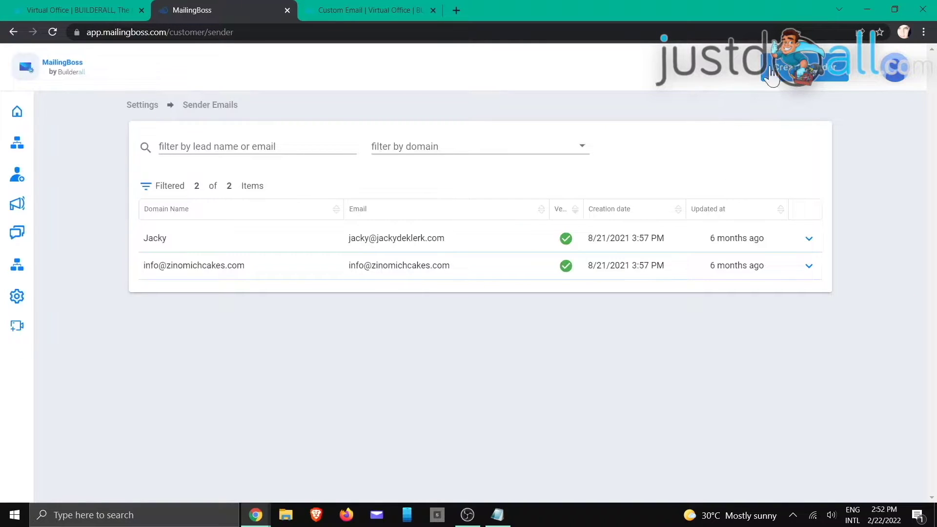
left_click(771, 75)
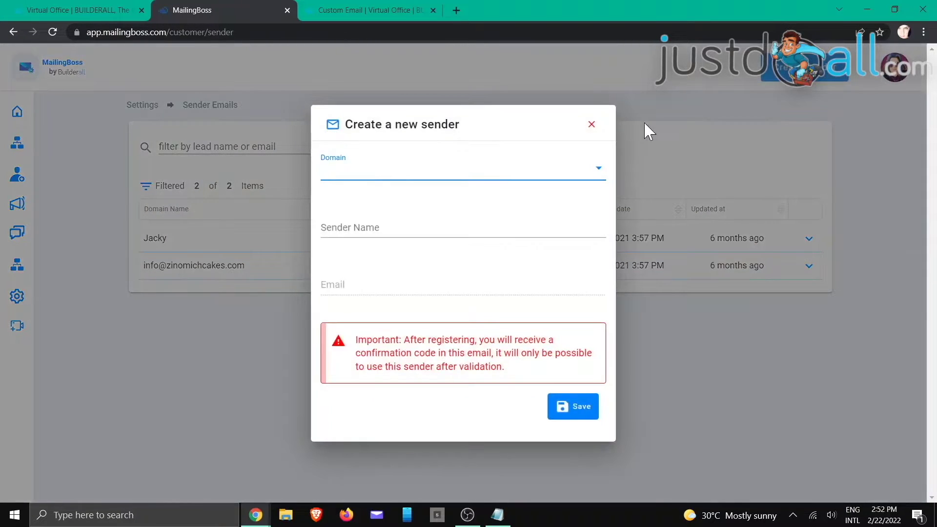
left_click(579, 168)
scroll(556, 217, "down", 1)
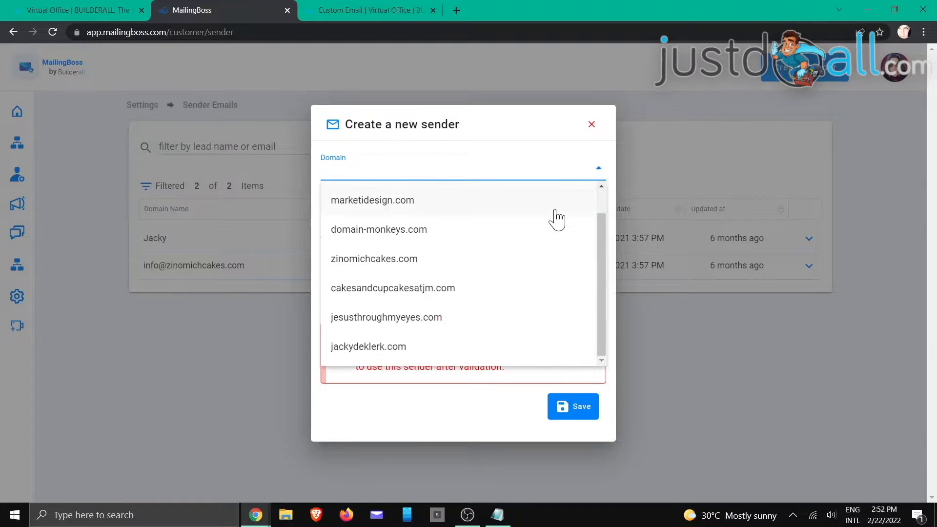
left_click(429, 346)
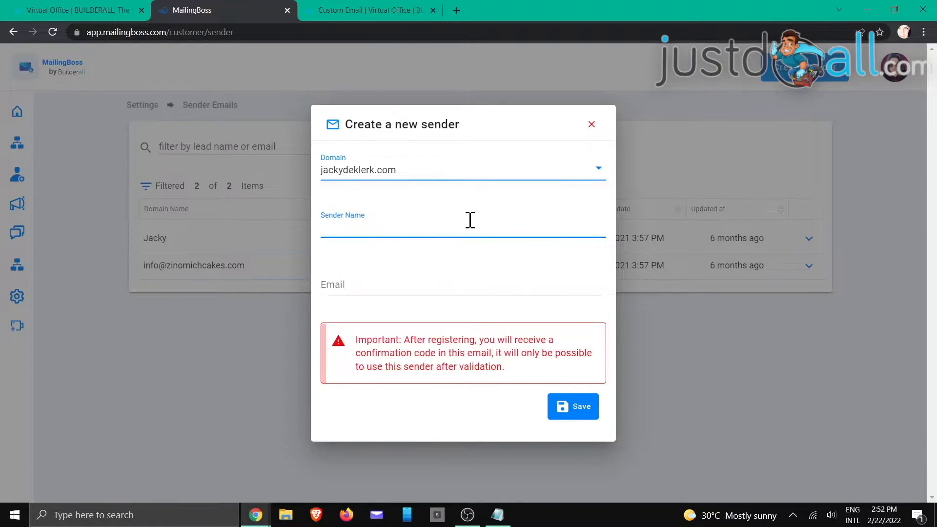
- Enter the sender name and the training address, save it, and check its unverified status
type("Jacky")
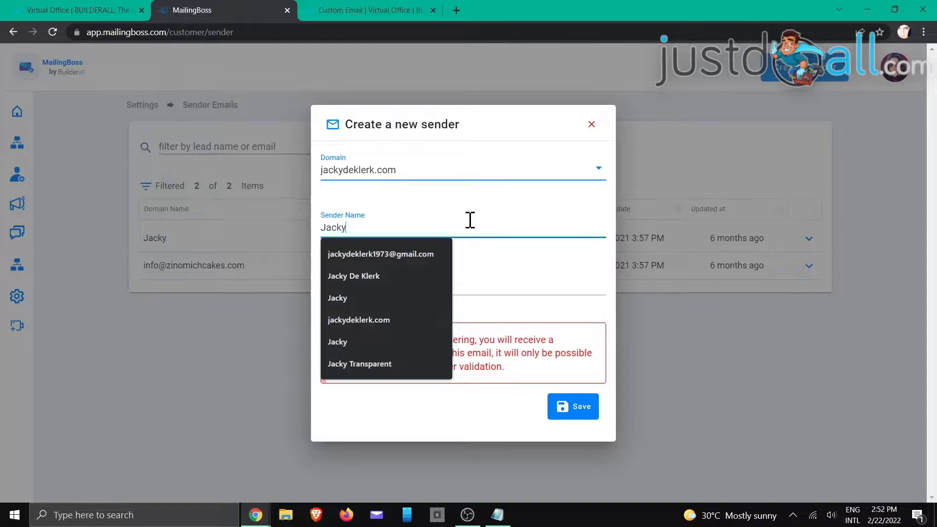
key("Tab")
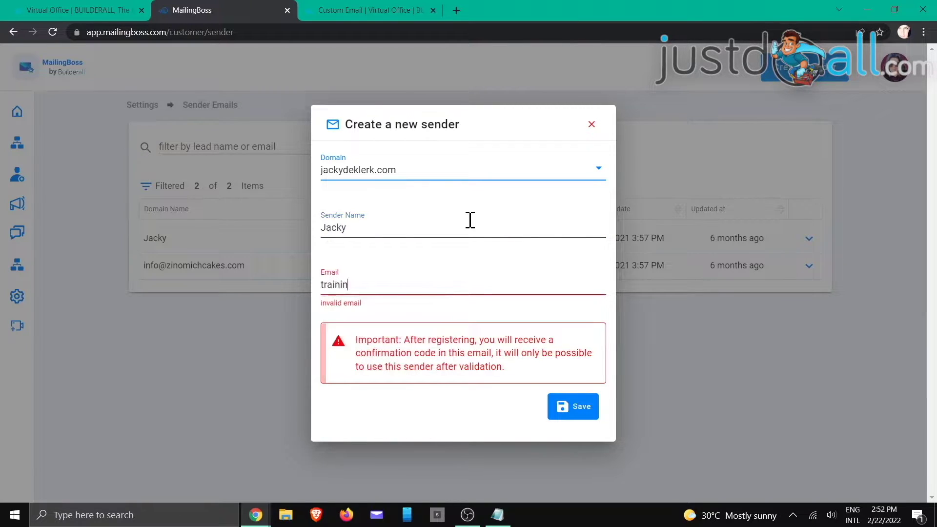
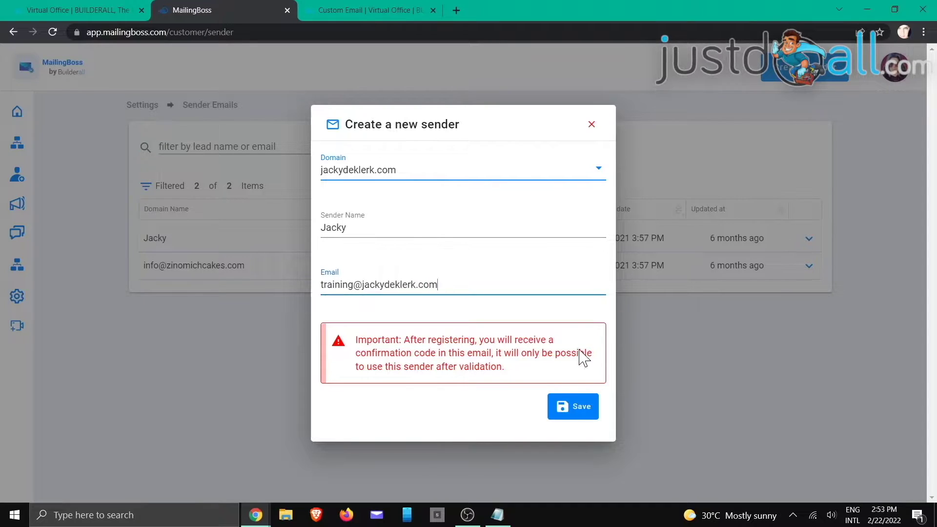
left_click(580, 413)
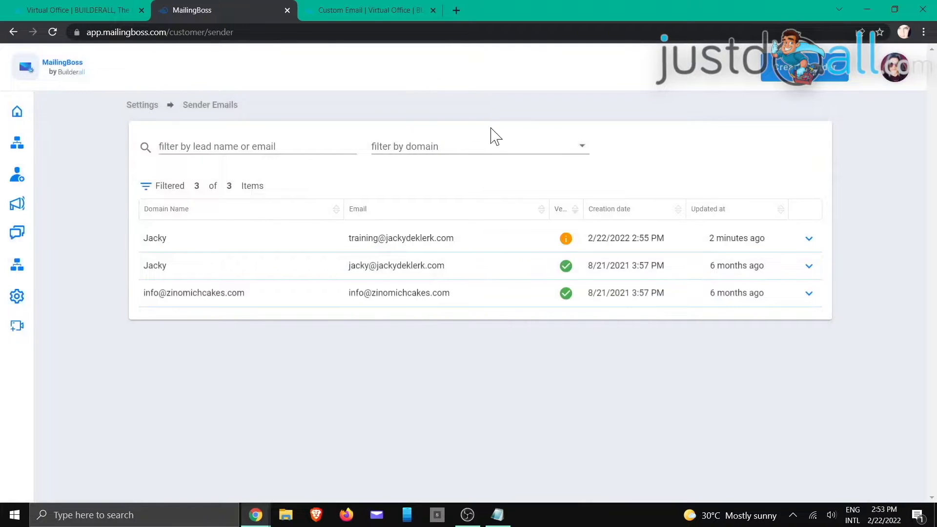
mouse_move(574, 246)
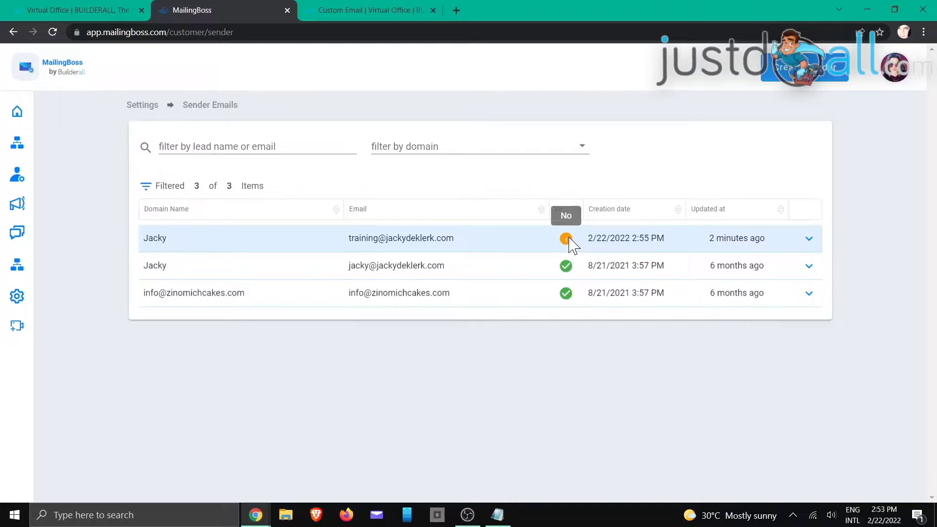
left_click(353, 11)
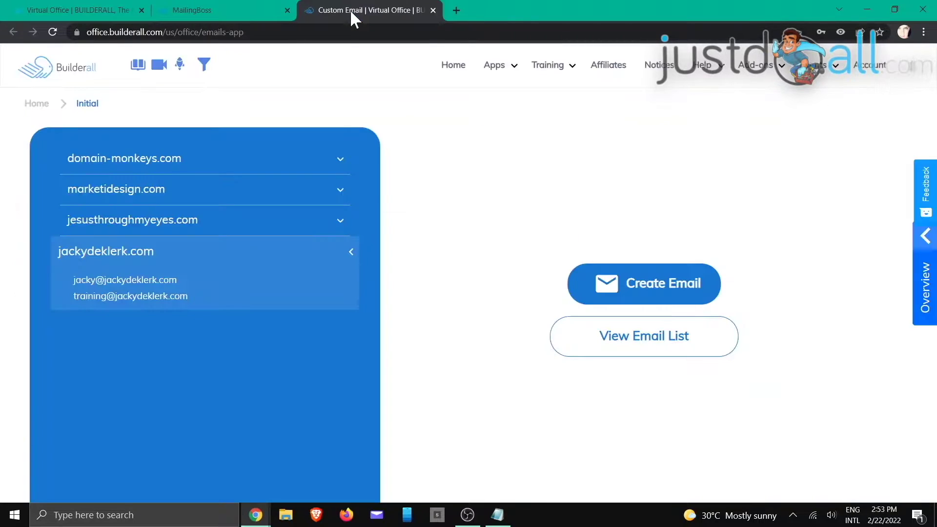
- In the Custom Email account list, expand the custom domain and open its webmail in a new tab
left_click(165, 282)
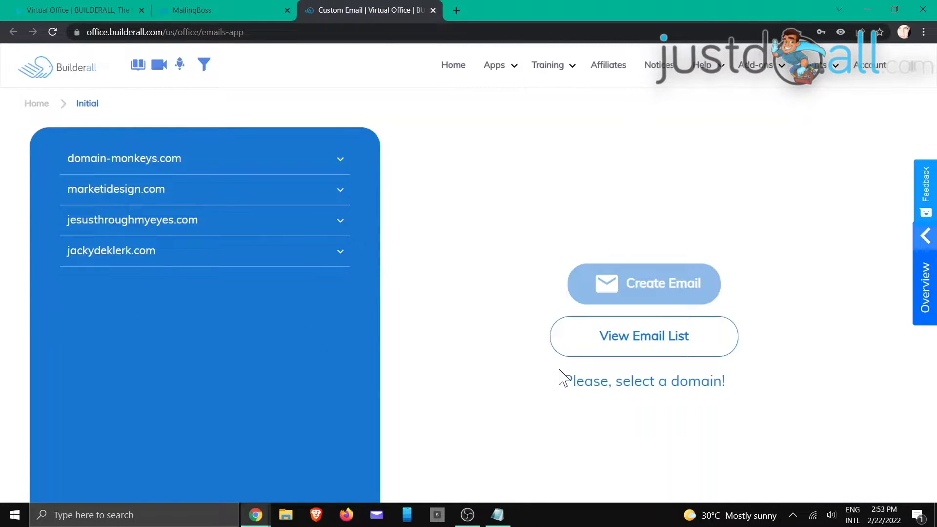
left_click(634, 343)
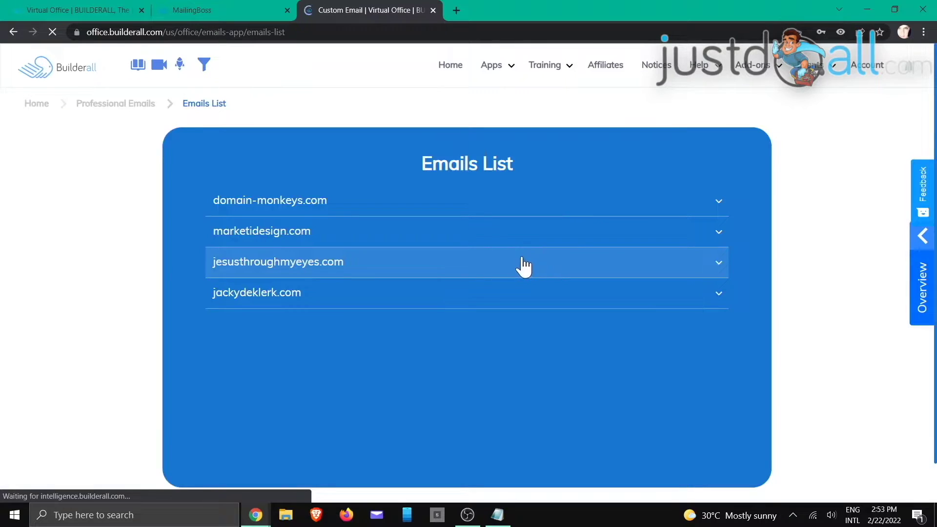
scroll(488, 259, "down", 1)
left_click(459, 253)
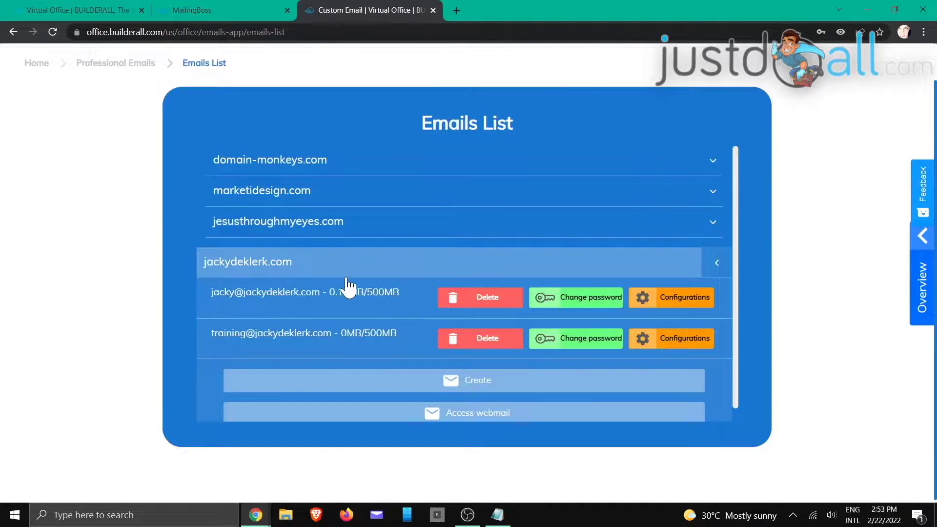
left_click(447, 415)
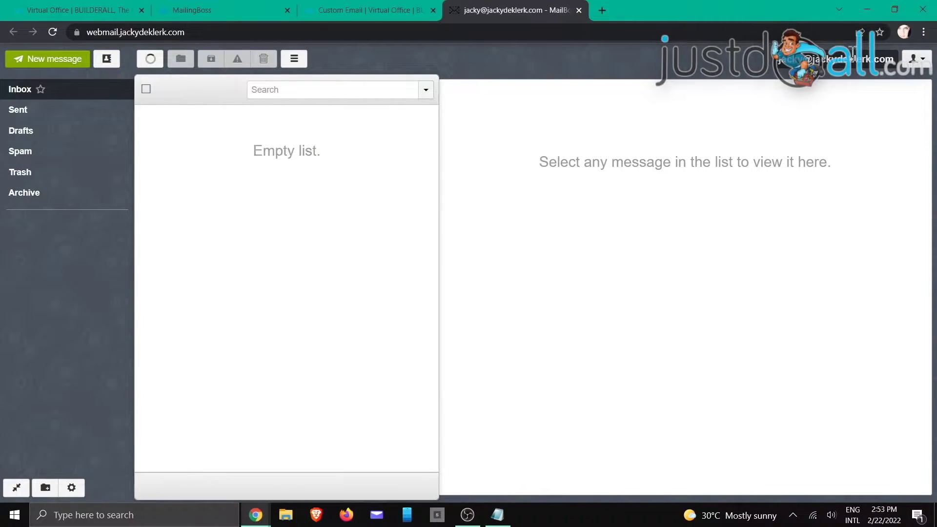
- Add the training mailbox as a webmail account, retyping the rejected password
left_click(918, 59)
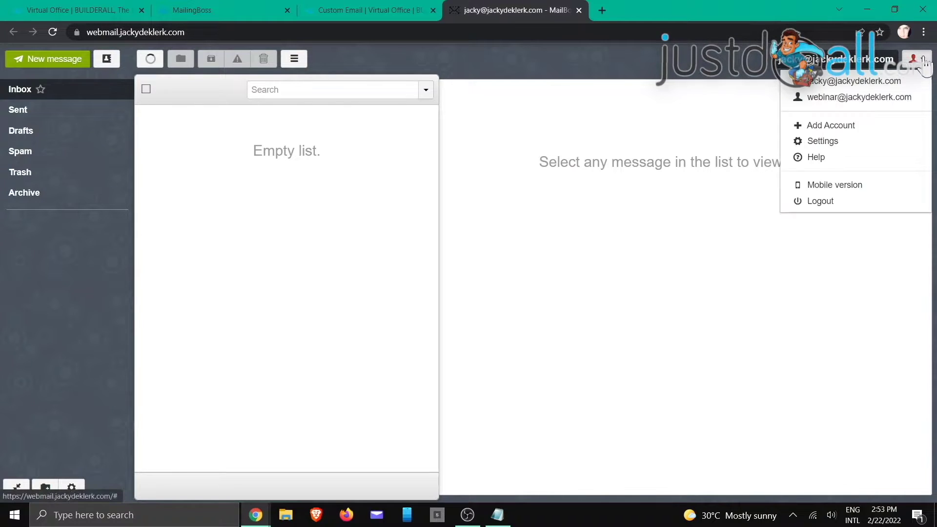
left_click(845, 128)
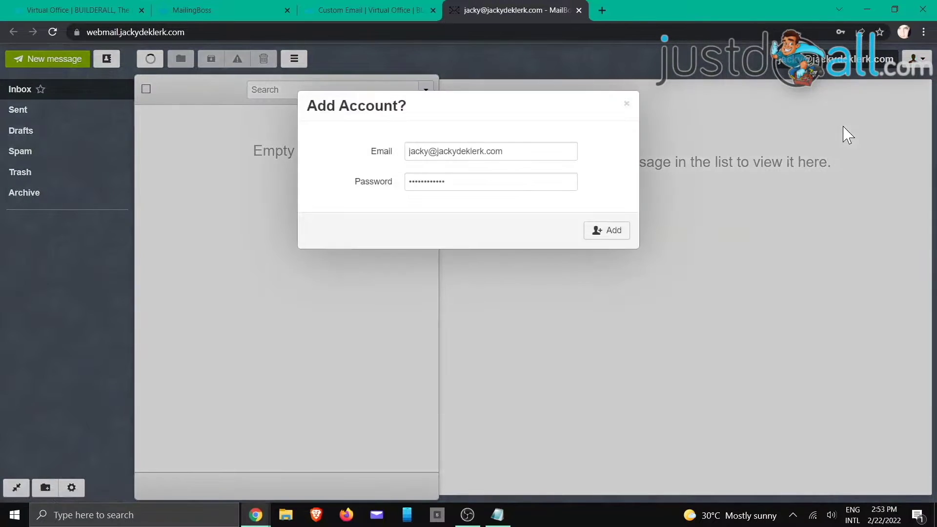
left_click_drag(516, 149, 400, 161)
type("training")
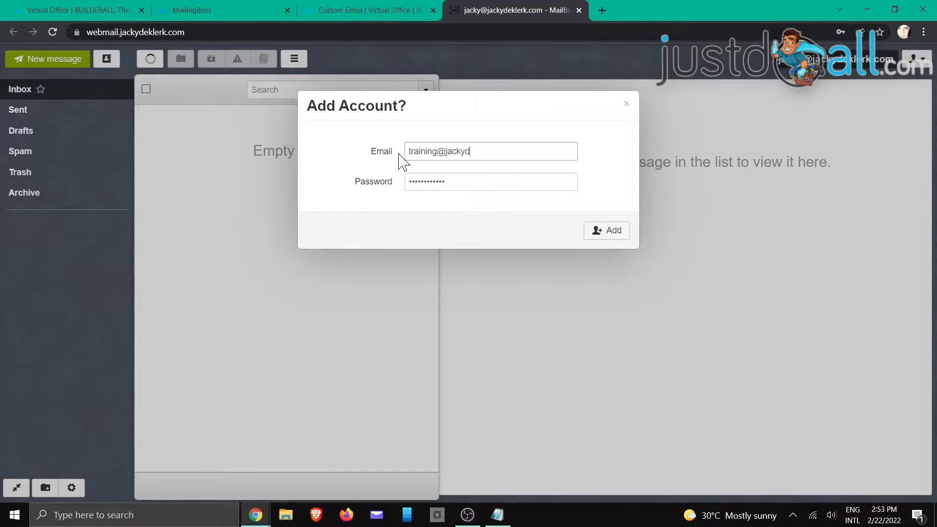
key("Tab")
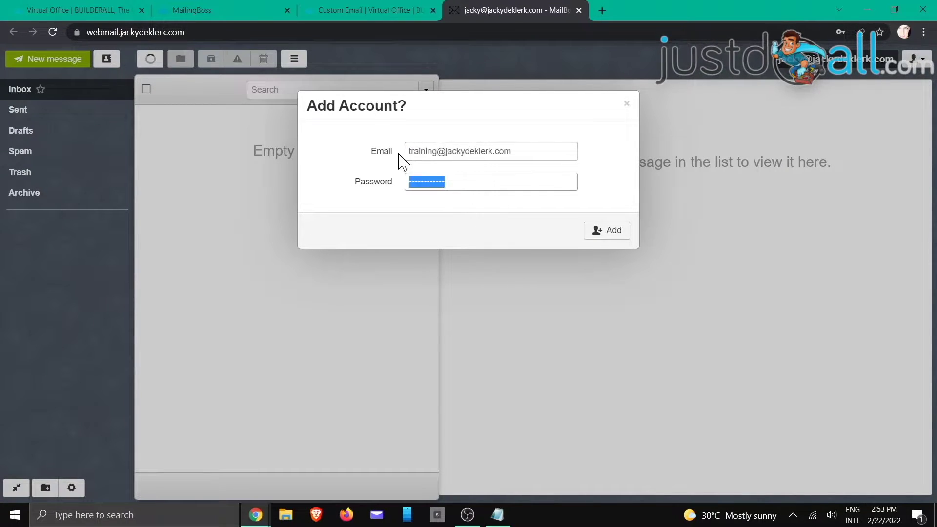
type("****")
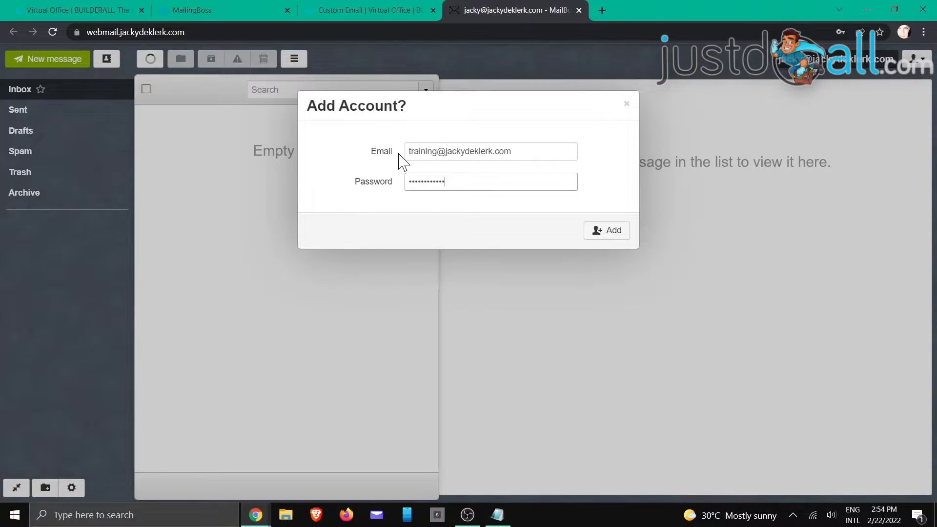
left_click(605, 235)
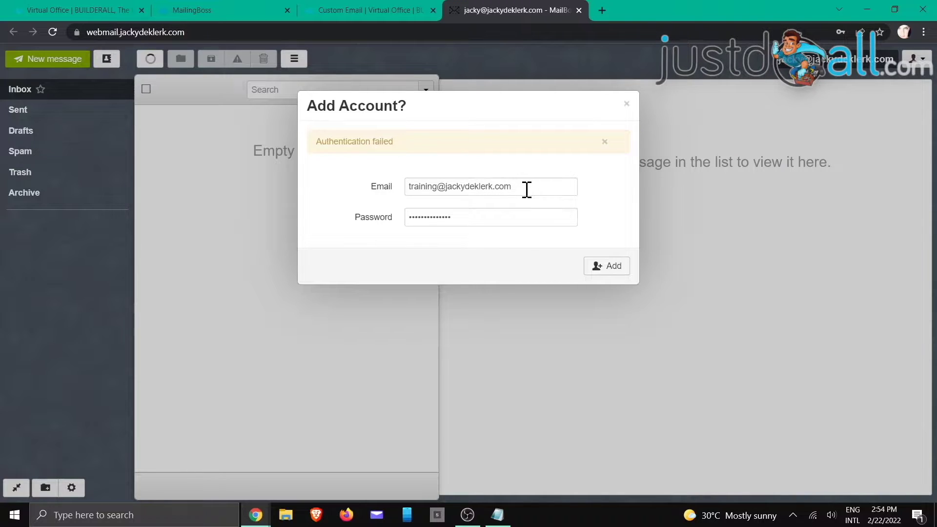
left_click_drag(481, 215, 383, 229)
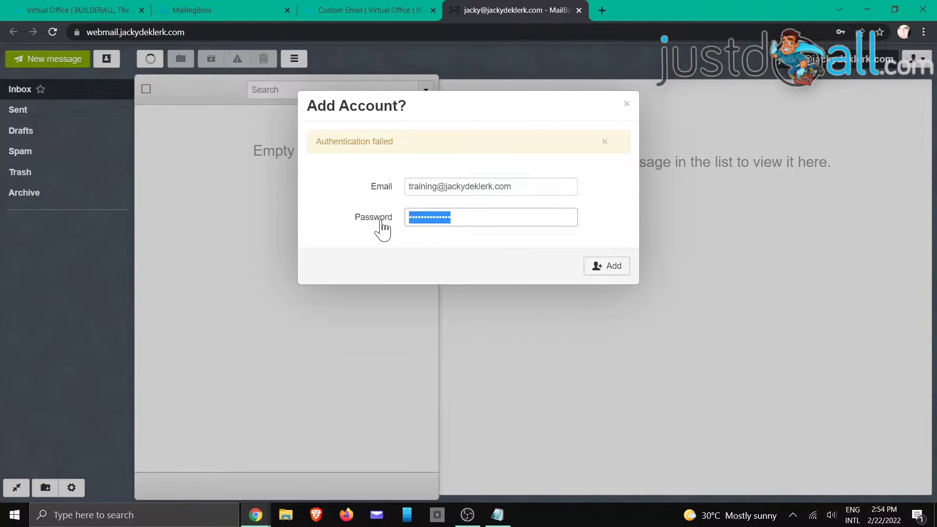
type("•••••••••")
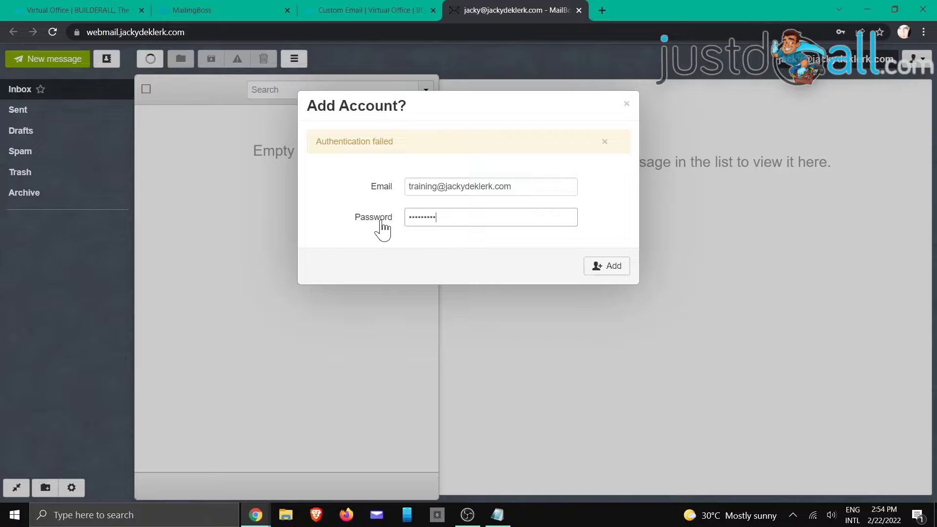
type("••••")
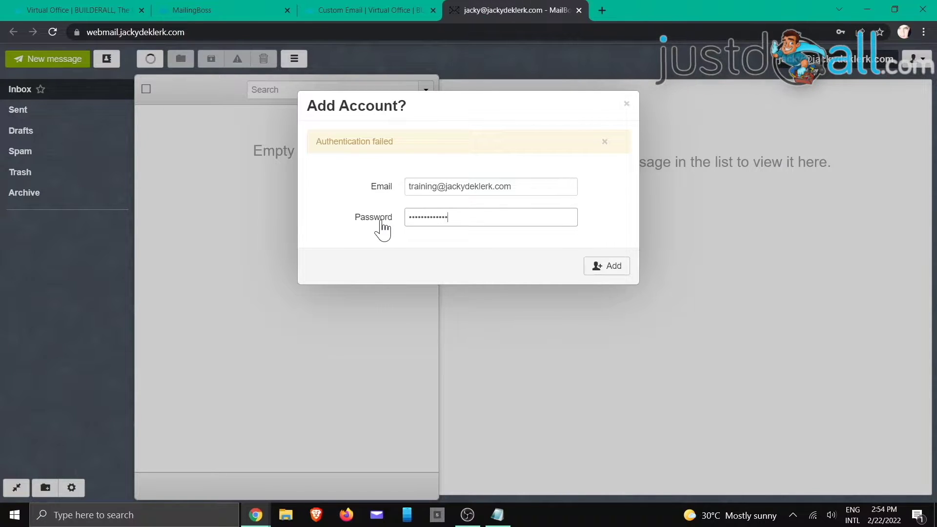
left_click(610, 267)
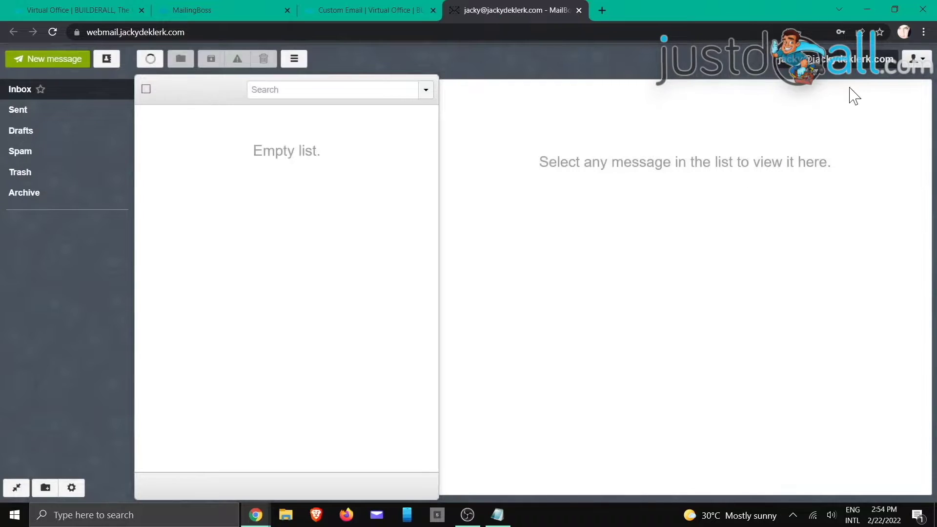
- Switch to the training mailbox and confirm the sender via the newest MailingBoss validation email
left_click(922, 62)
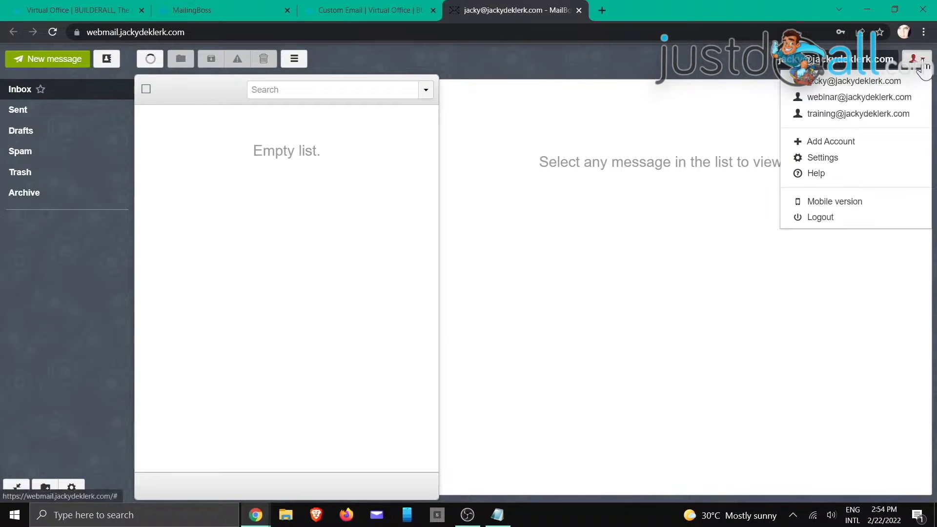
left_click(857, 115)
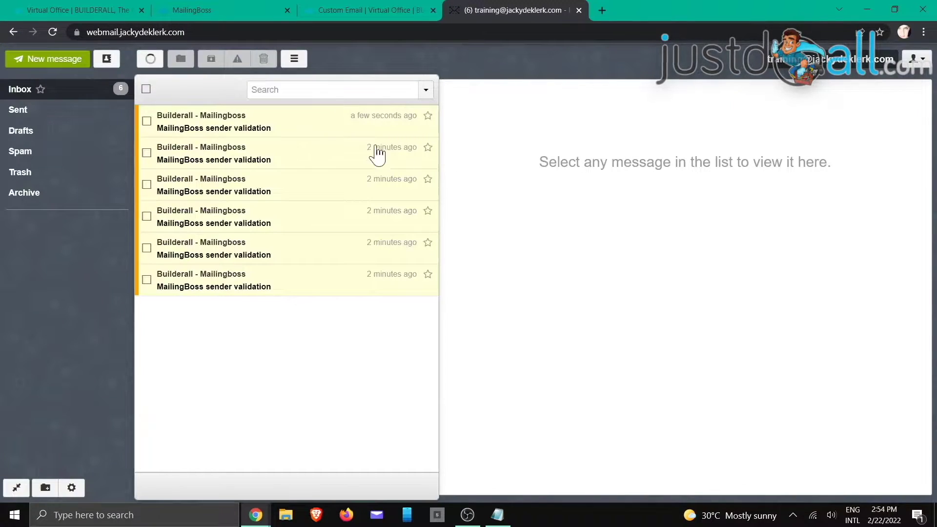
left_click(254, 120)
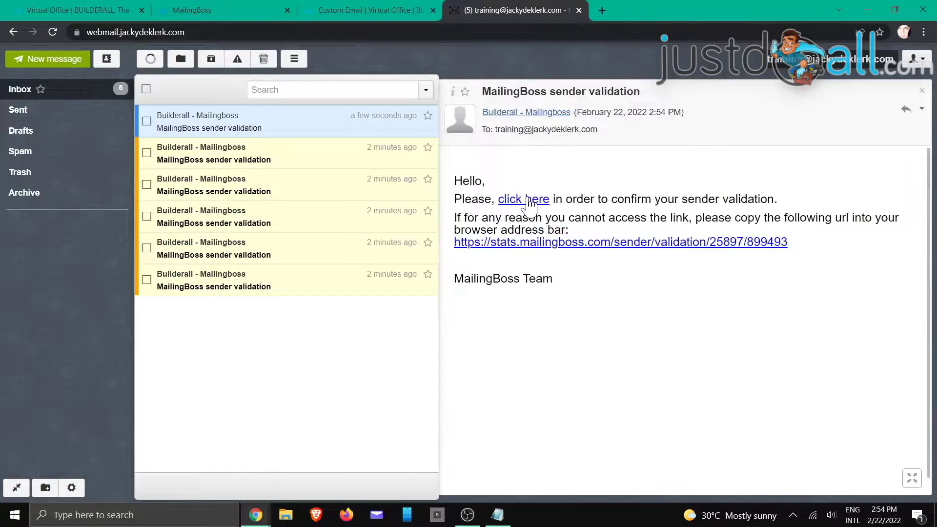
left_click(526, 200)
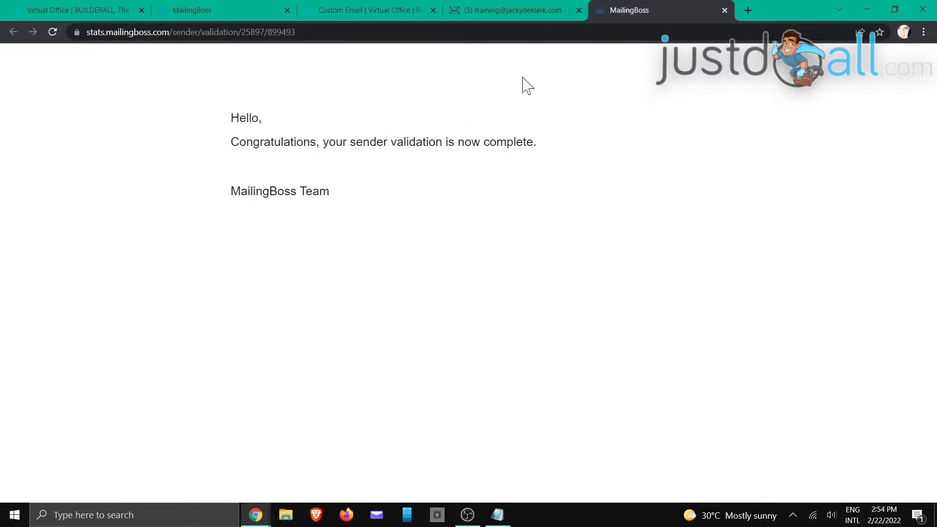
- Return to the MailingBoss Sender Emails tab and reload it to refresh the verification status
left_click(376, 10)
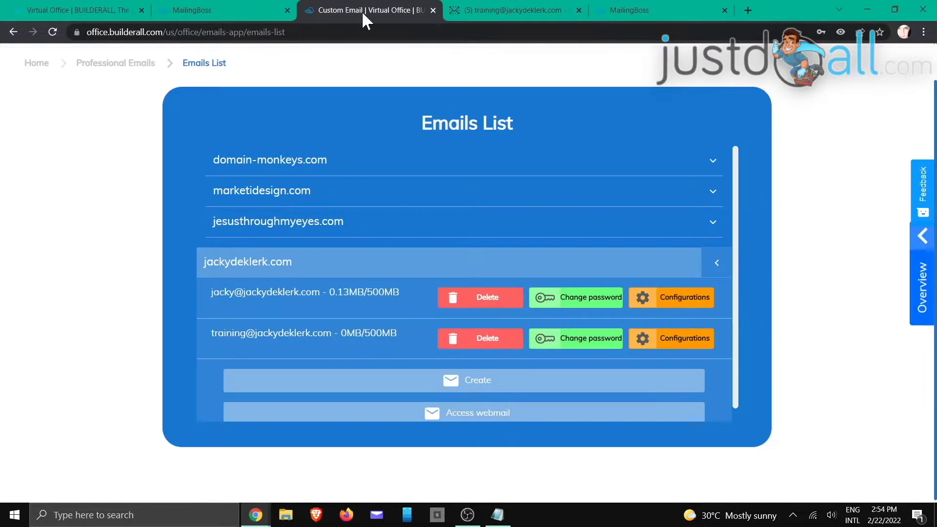
left_click(248, 9)
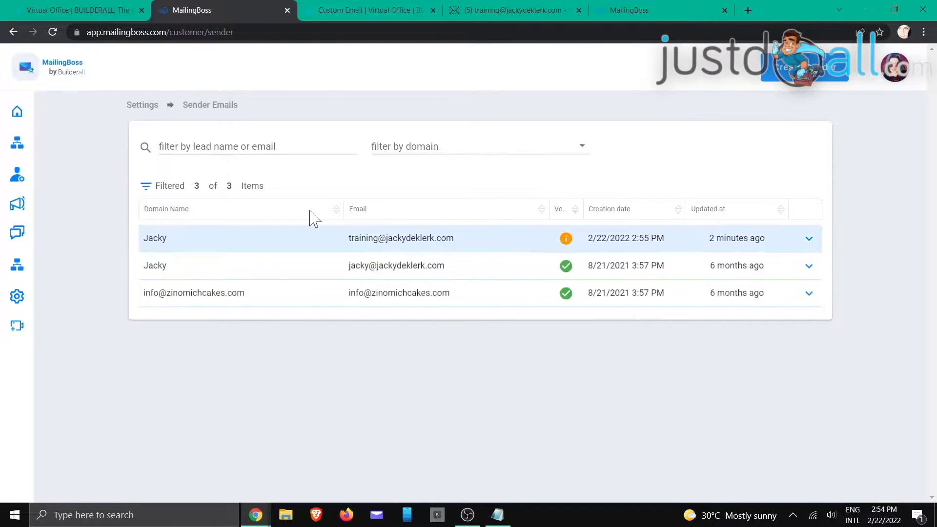
left_click(52, 32)
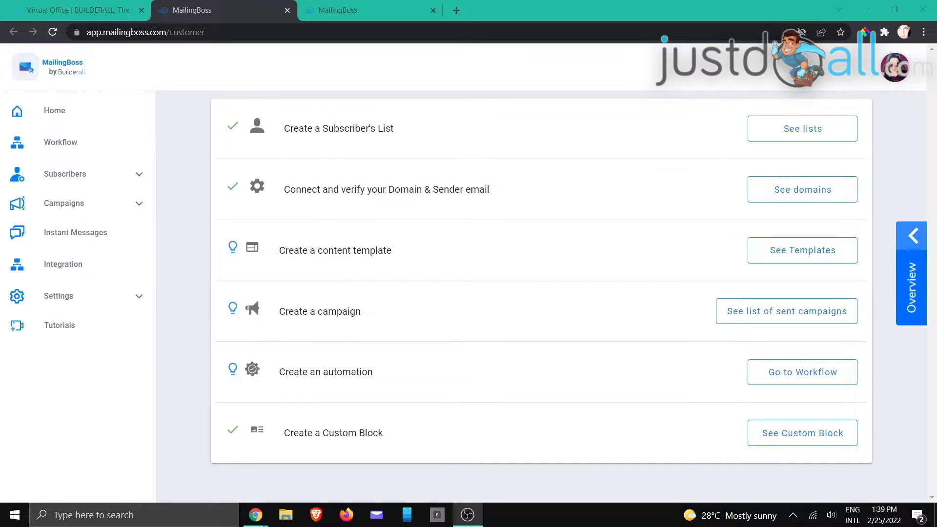
- From the subscriber lists, open the Training List's options menu and view its three subscribers
left_click(367, 10)
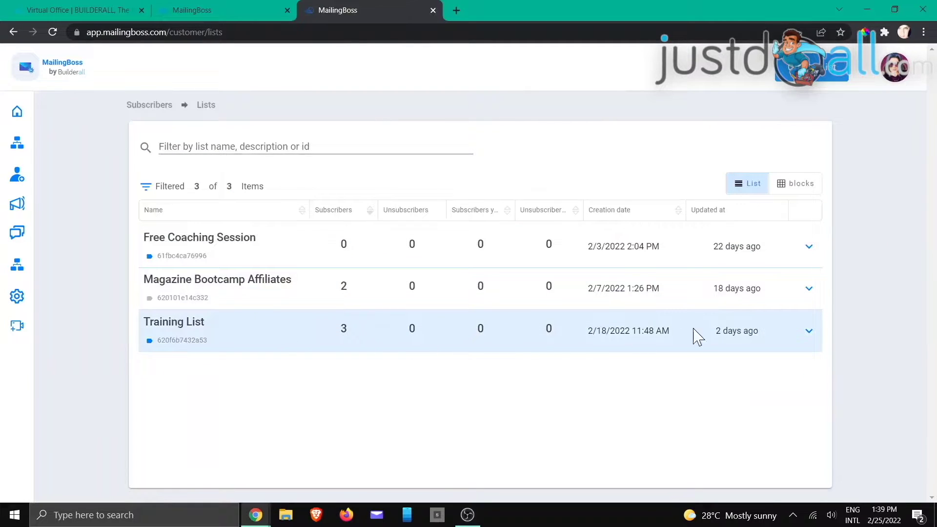
left_click(808, 332)
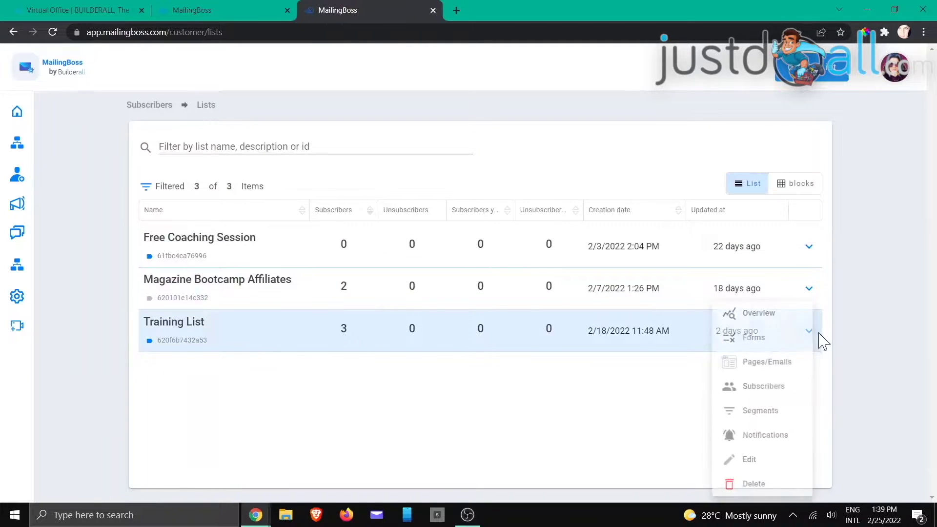
left_click(769, 392)
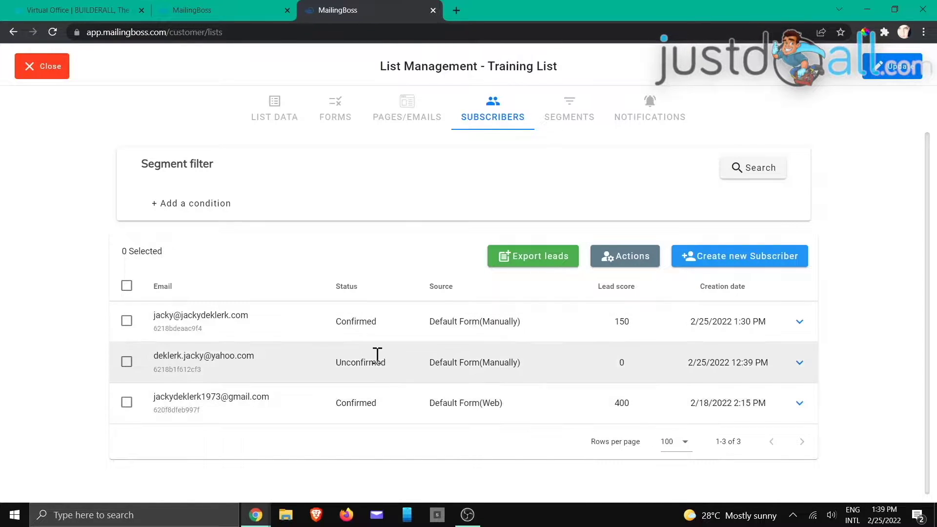
- Add a Subscribers > Tag condition and search for contacts tagged webinar
left_click(746, 174)
left_click(211, 205)
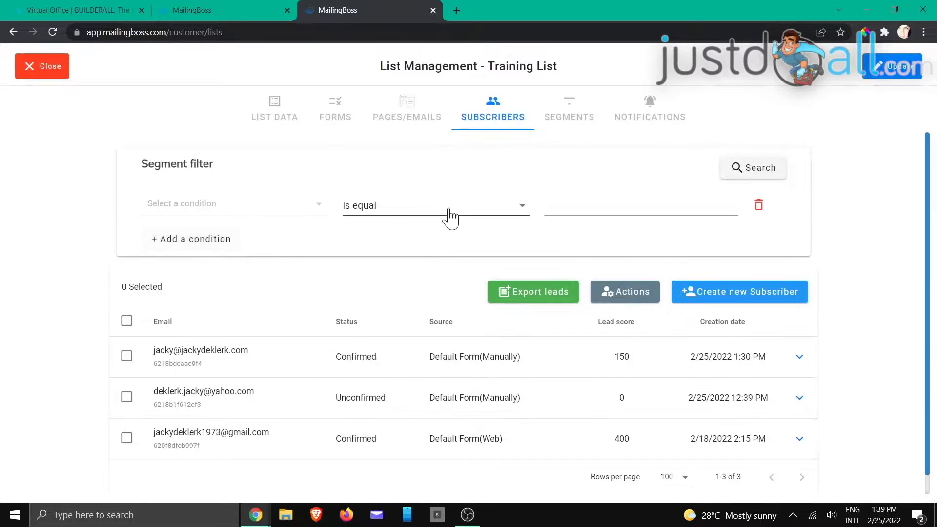
left_click(222, 203)
left_click(214, 228)
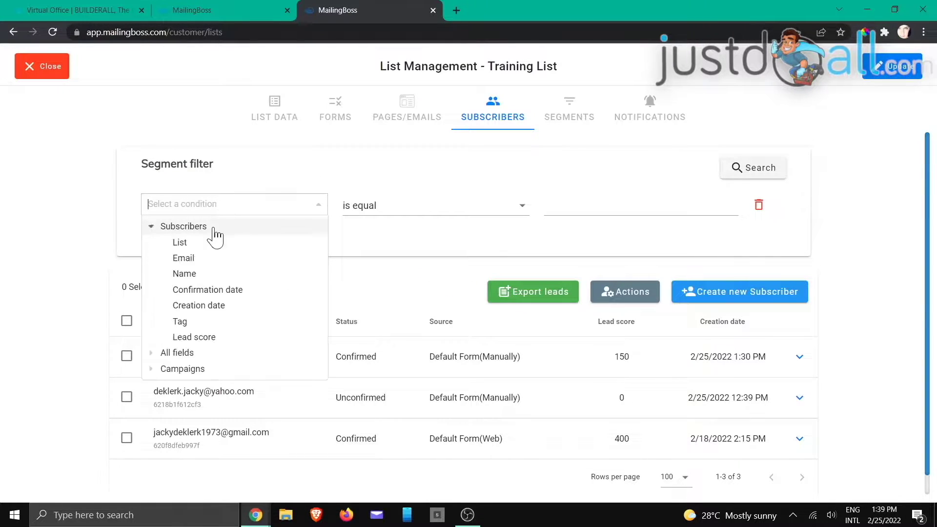
left_click(198, 323)
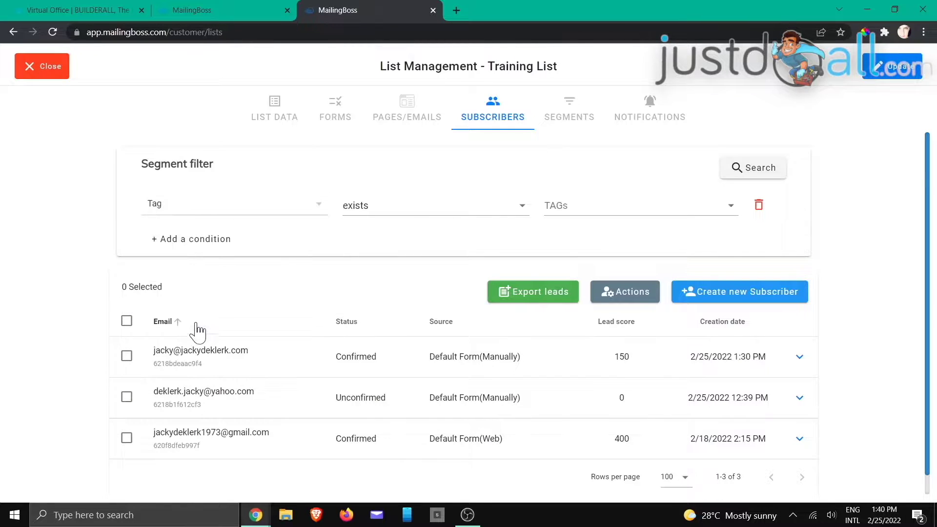
left_click(621, 207)
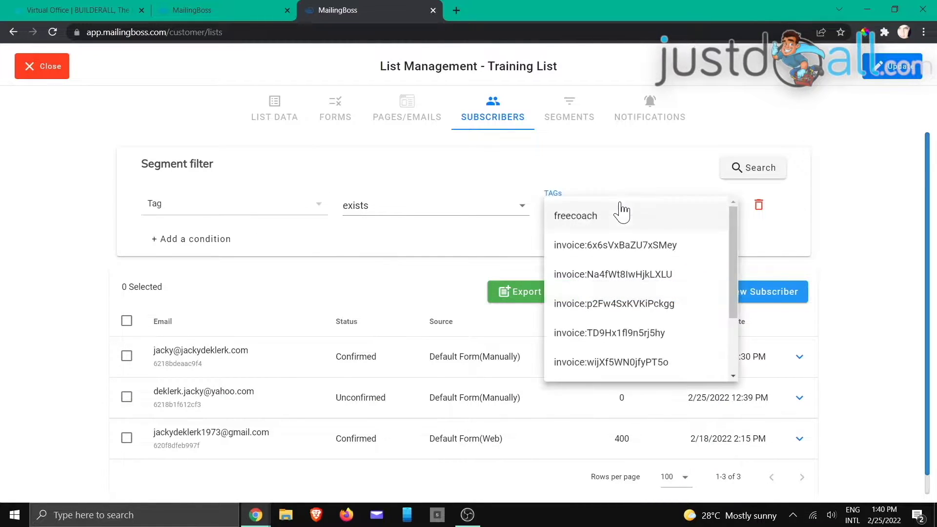
scroll(622, 247, "down", 2)
left_click(586, 365)
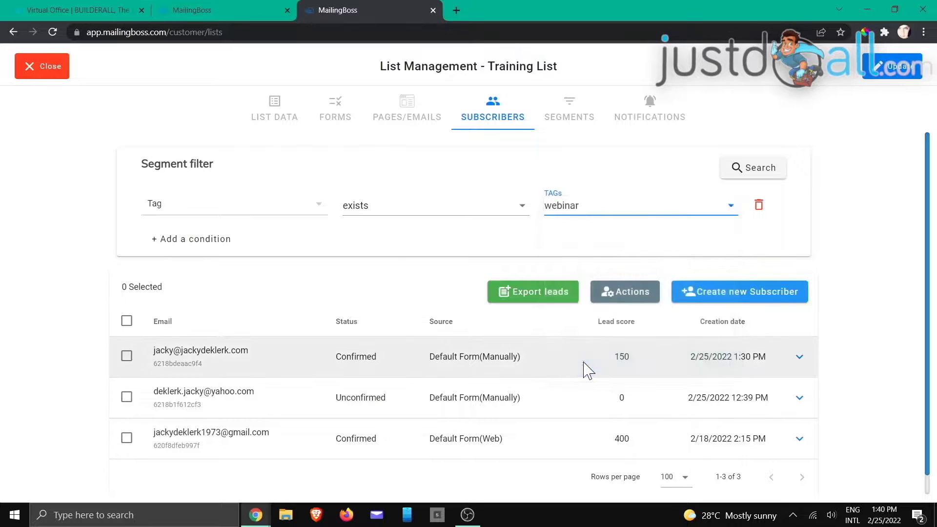
left_click(756, 180)
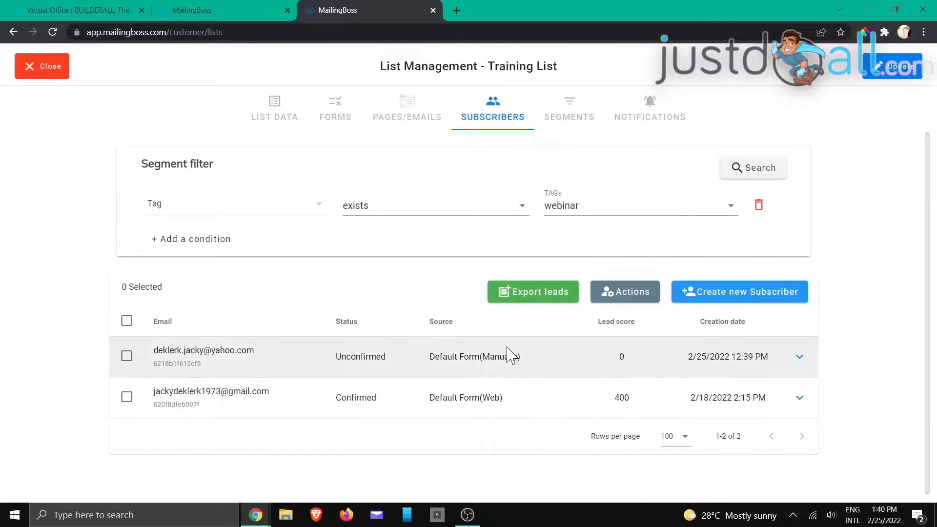
- Rerun the tag filter, first with the training tag, then with the team tag
left_click(620, 205)
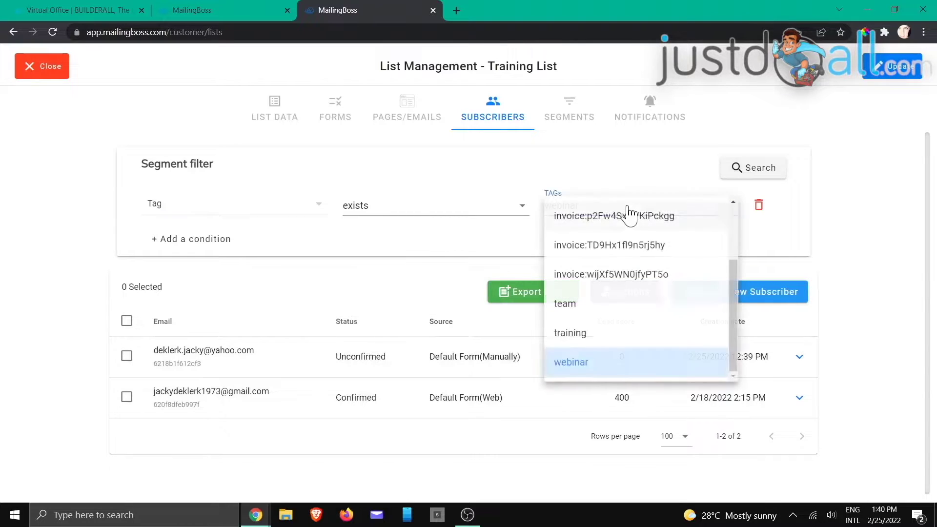
left_click(573, 336)
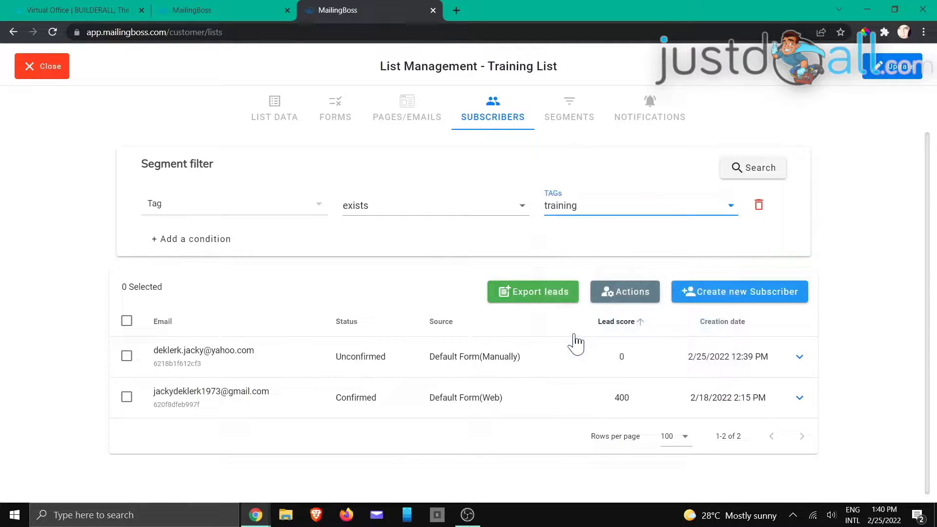
left_click(751, 177)
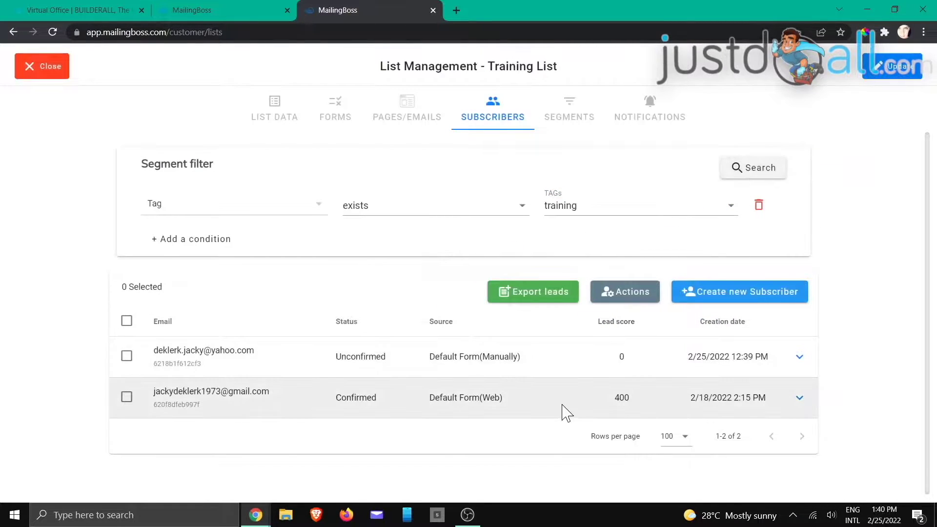
left_click(617, 209)
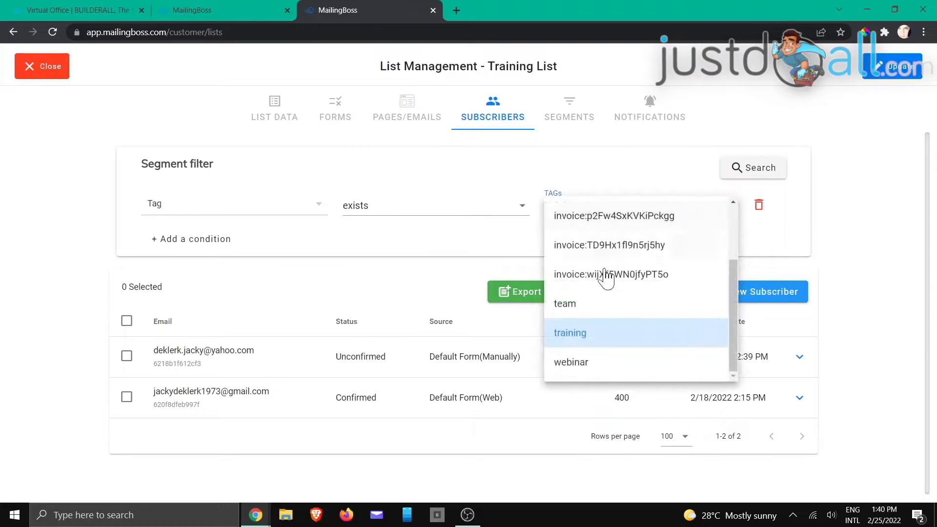
left_click(587, 313)
left_click(746, 172)
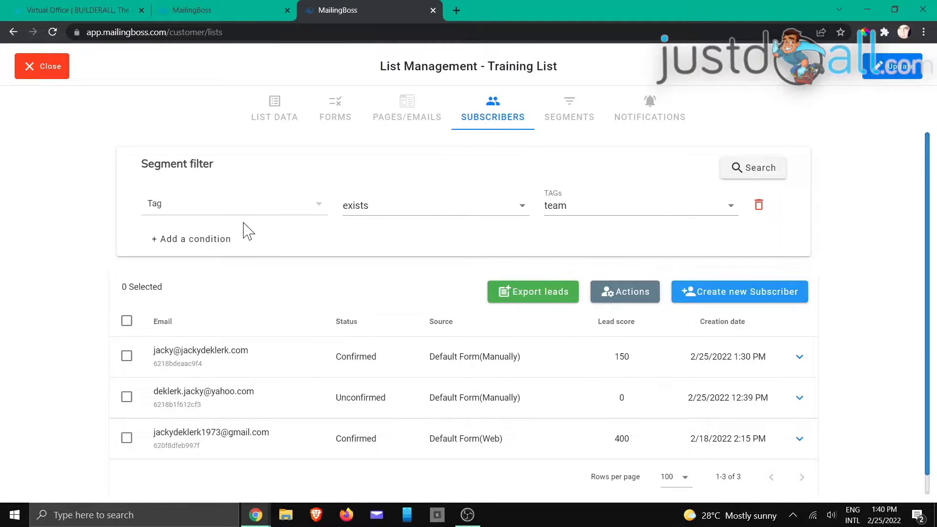
- Review the tag matching options and add a second condition joined with Or
left_click(398, 210)
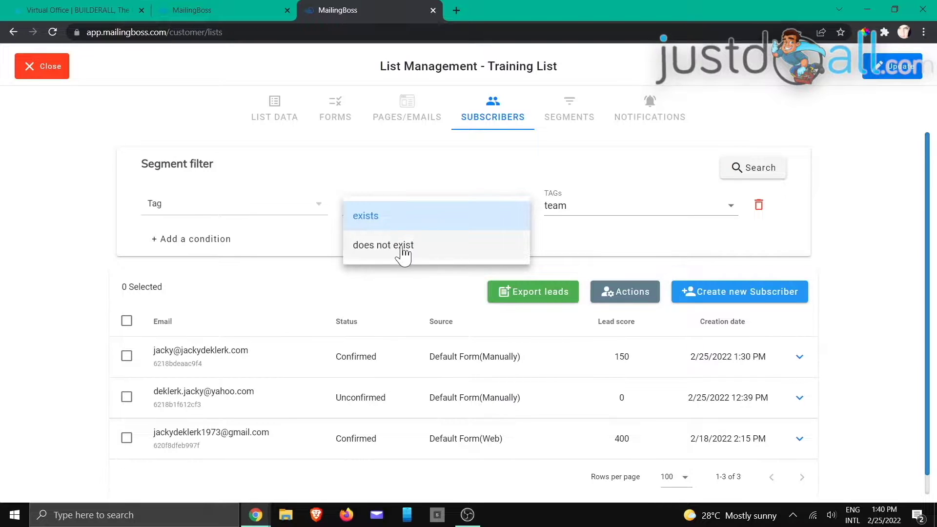
left_click(213, 250)
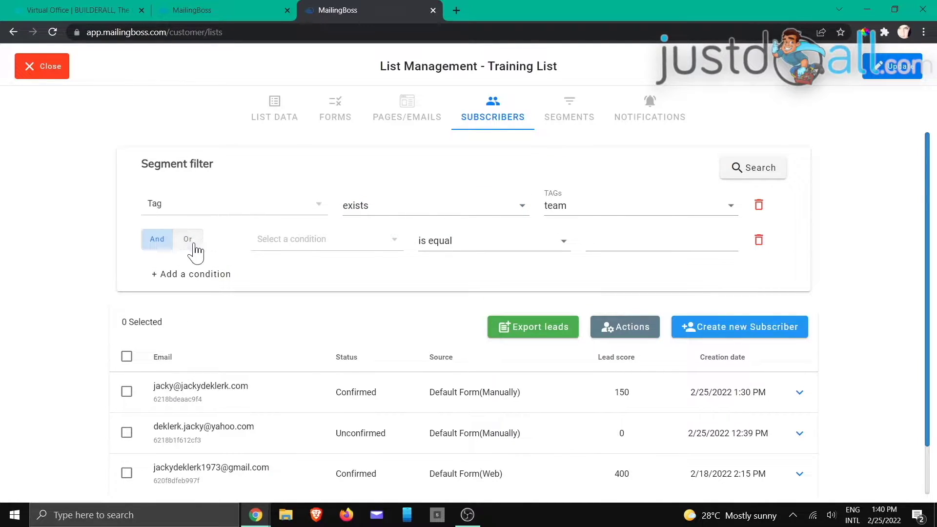
left_click(192, 244)
left_click(346, 239)
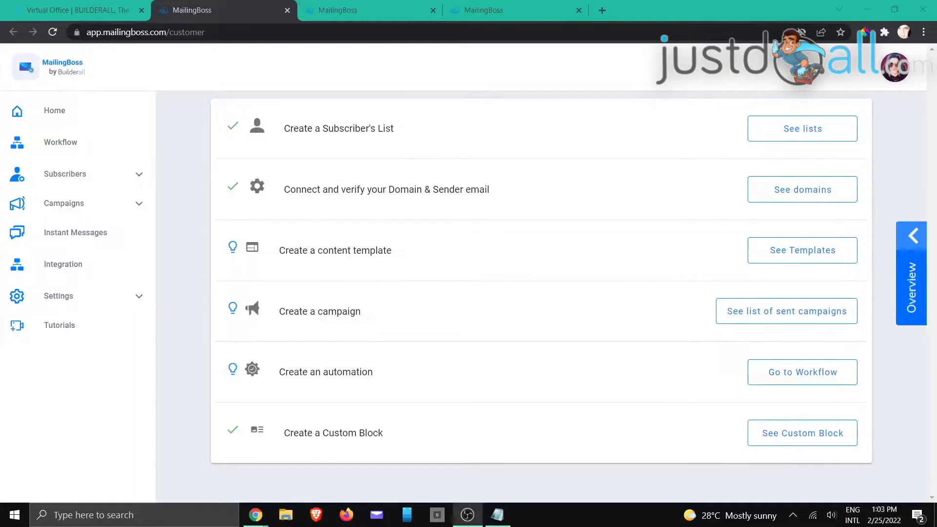
- On the Training List subscribers tab, resend the confirmation email to the unconfirmed subscriber
key("alt+Tab")
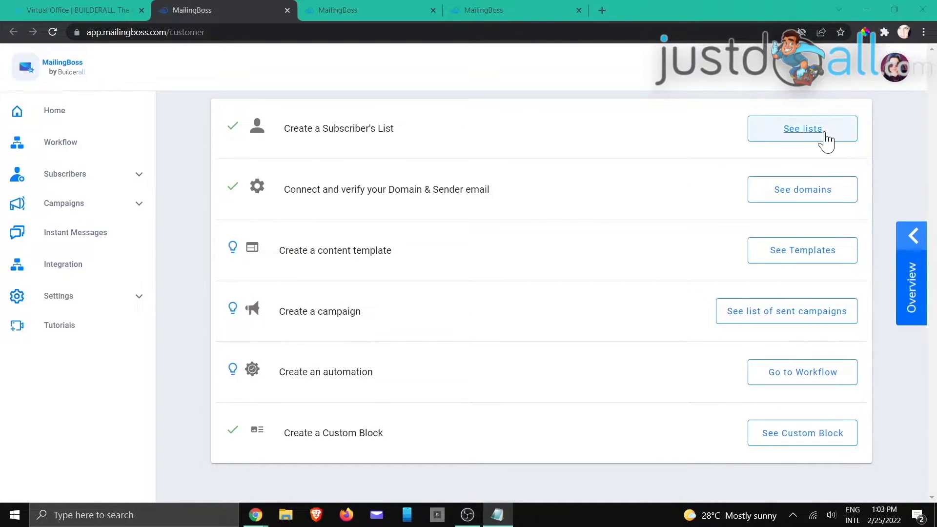
left_click(350, 11)
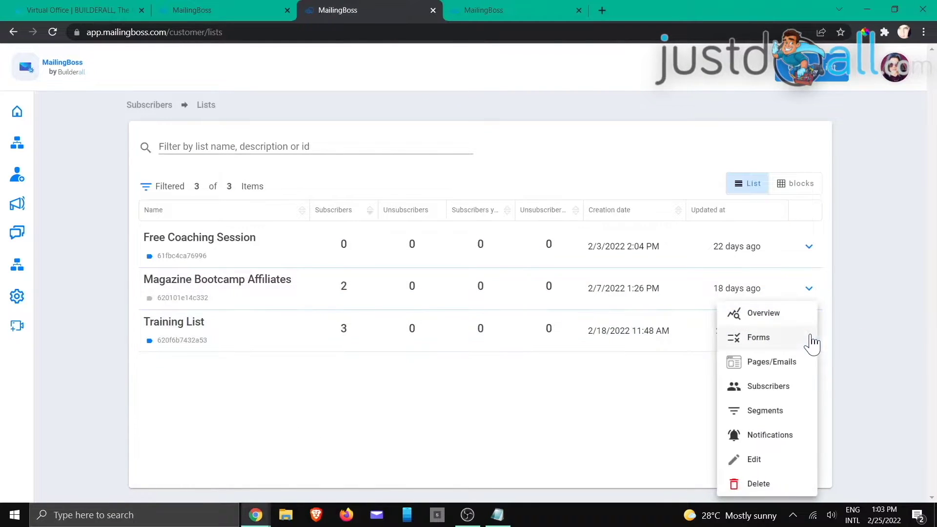
left_click(491, 12)
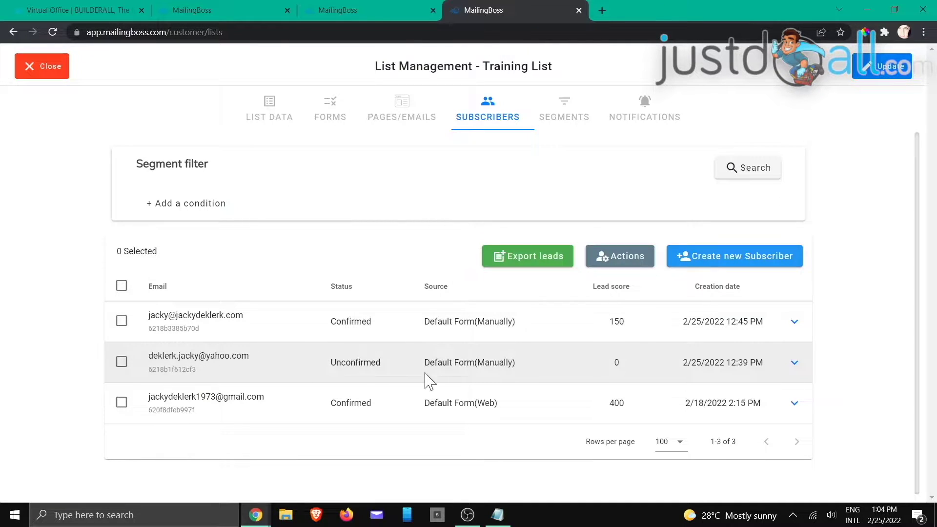
left_click(795, 364)
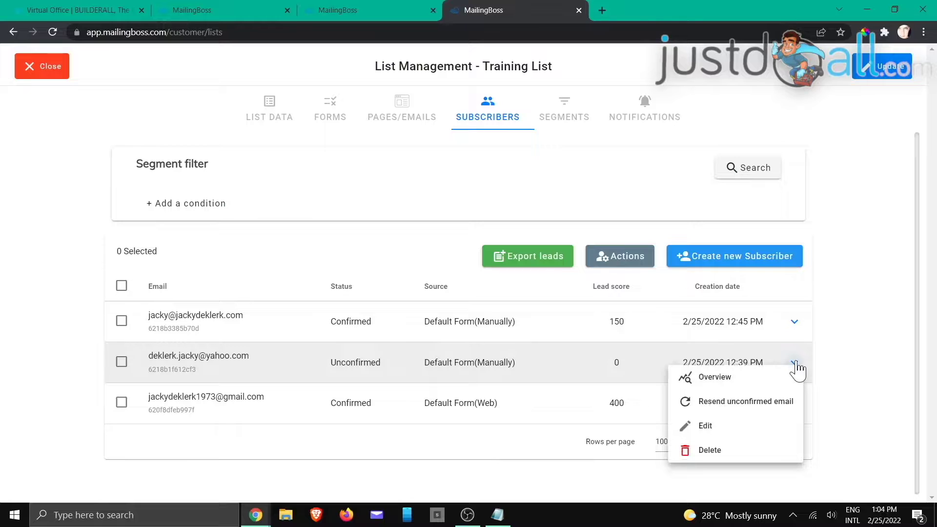
left_click(750, 403)
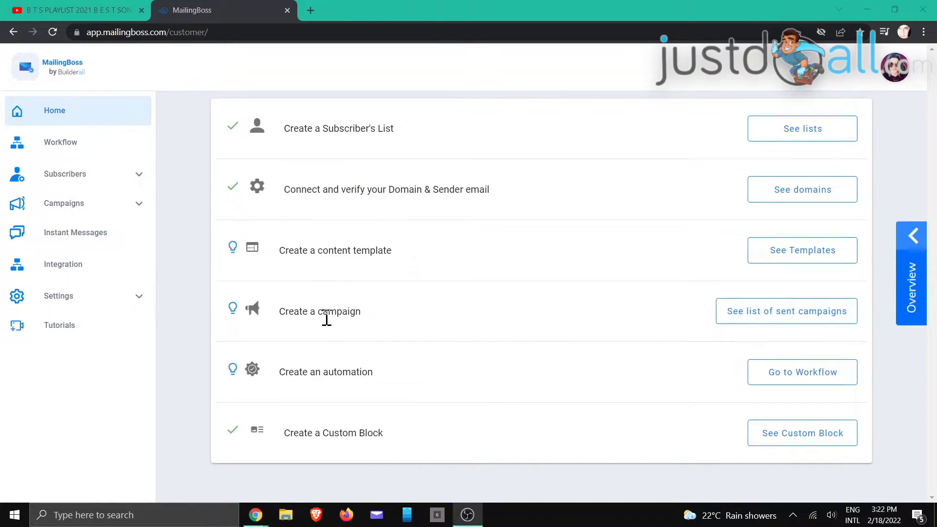
- Create a Regular campaign named 'Once Off Email', choose the Training List as recipients, and save
left_click(743, 320)
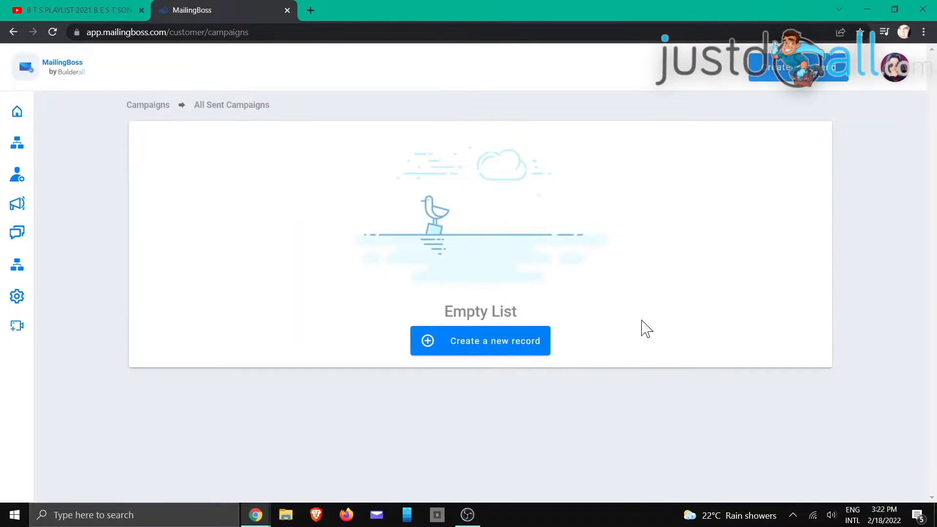
left_click(516, 349)
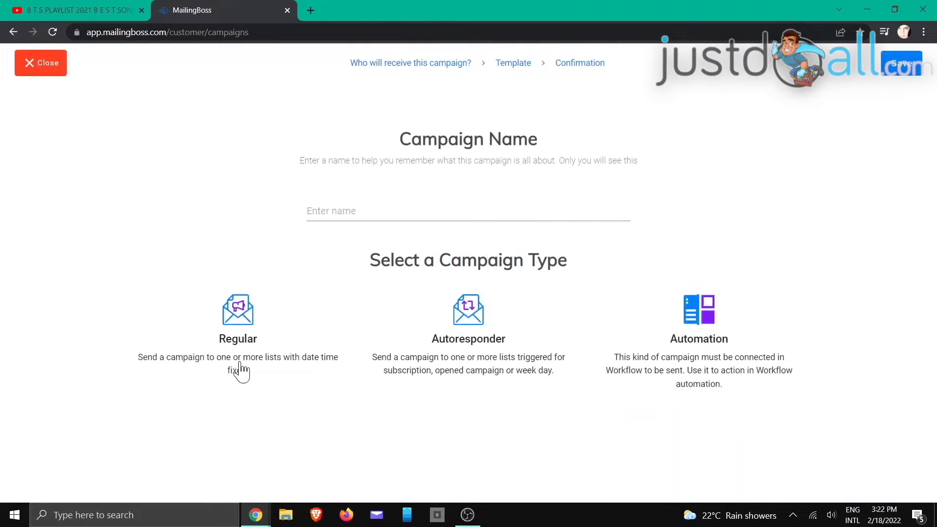
left_click(235, 341)
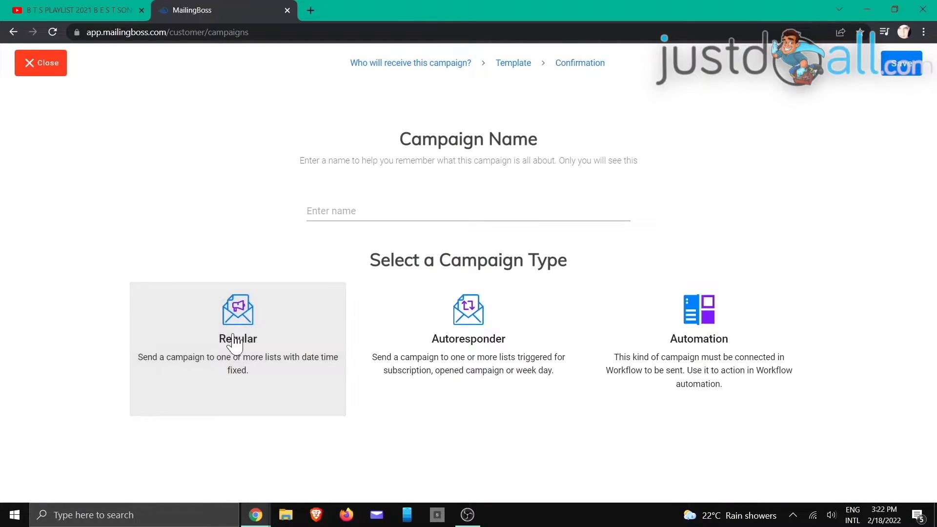
left_click(337, 210)
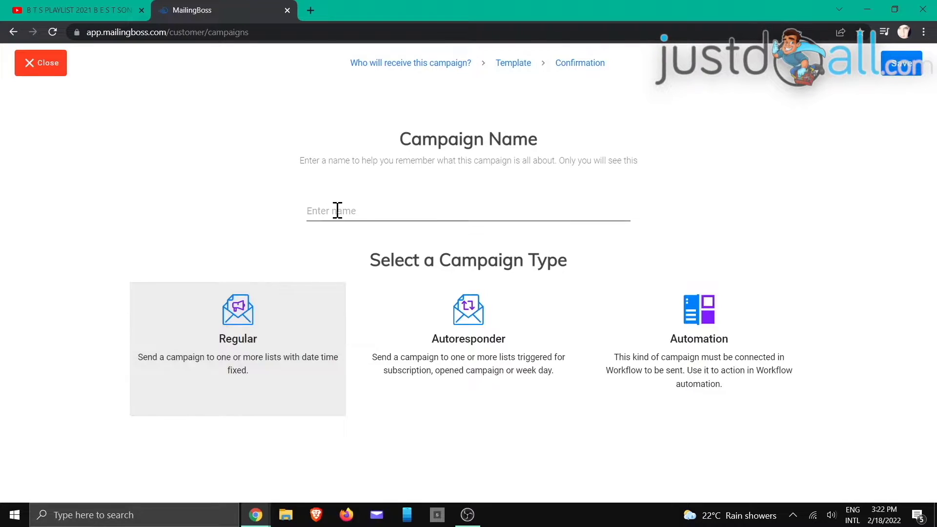
type("Once Off Email")
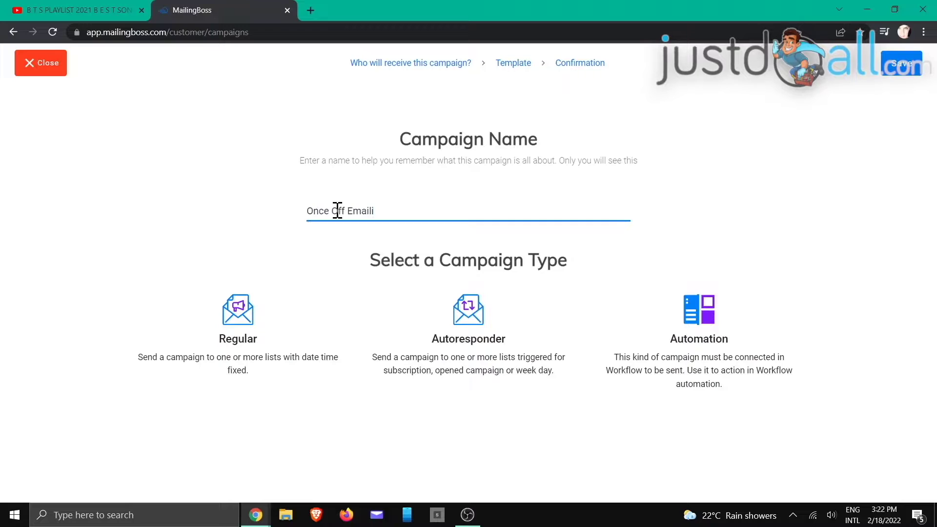
left_click(294, 362)
left_click(208, 222)
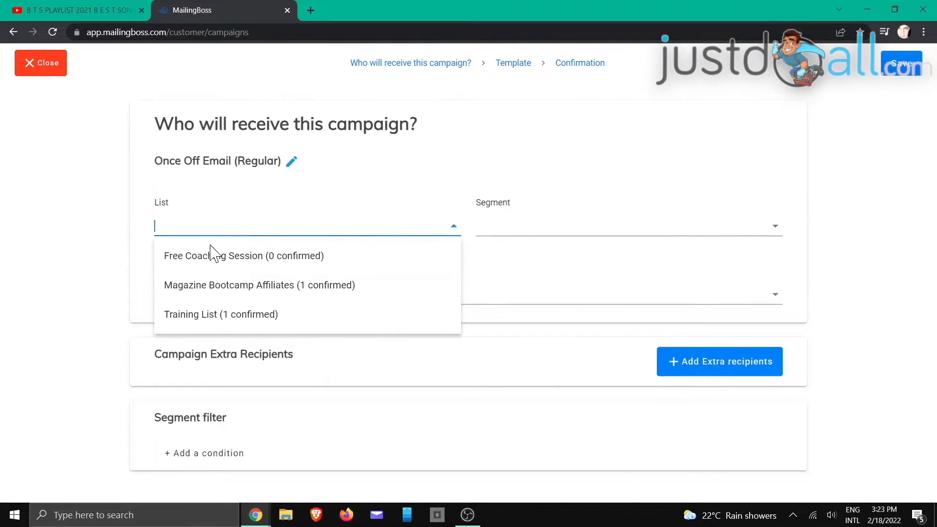
left_click(234, 315)
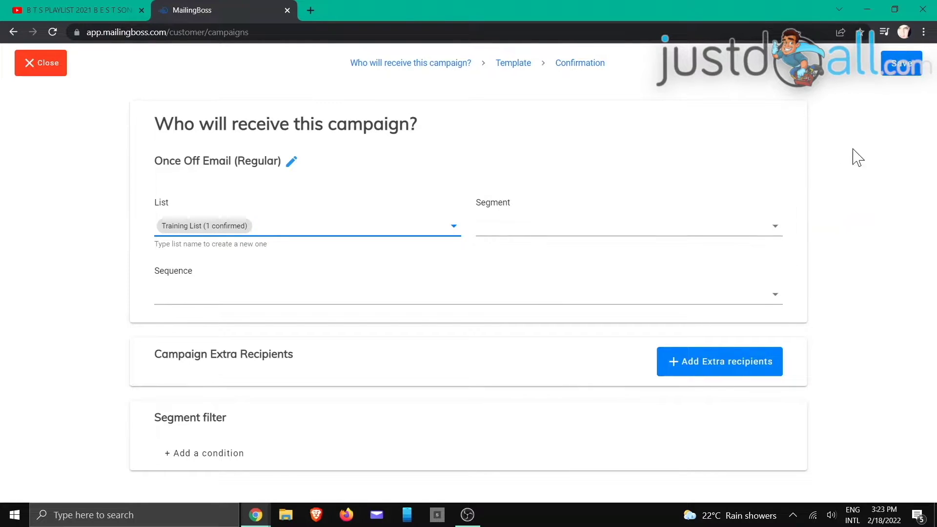
left_click(906, 68)
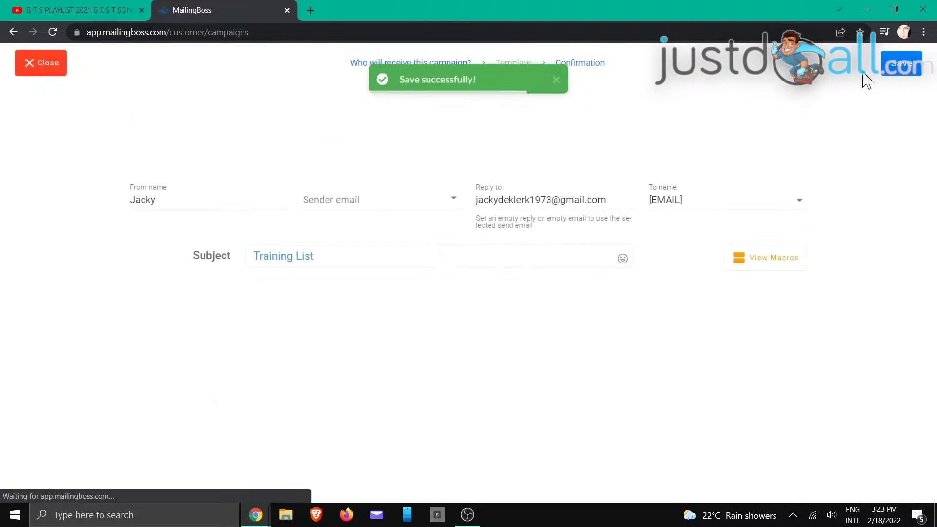
- Choose the custom-domain sender address and select the template's placeholder body paragraph
left_click(442, 103)
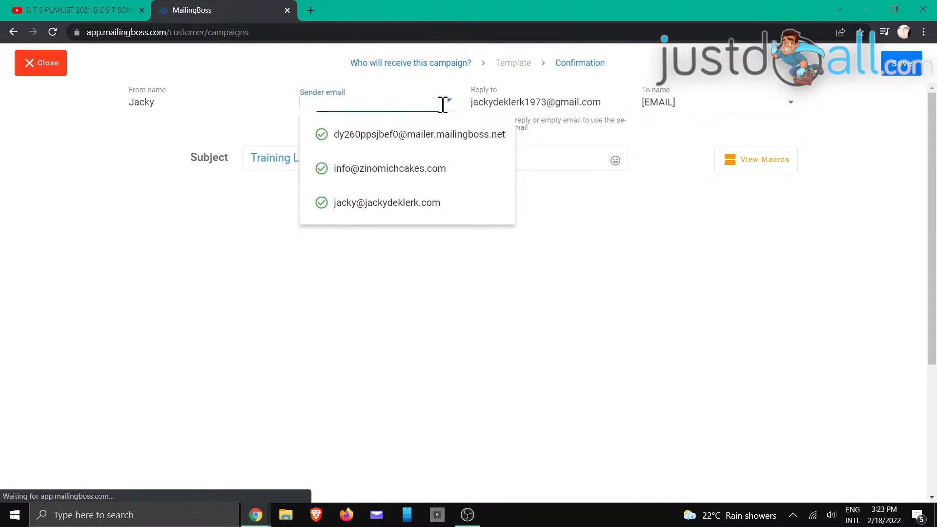
left_click(426, 202)
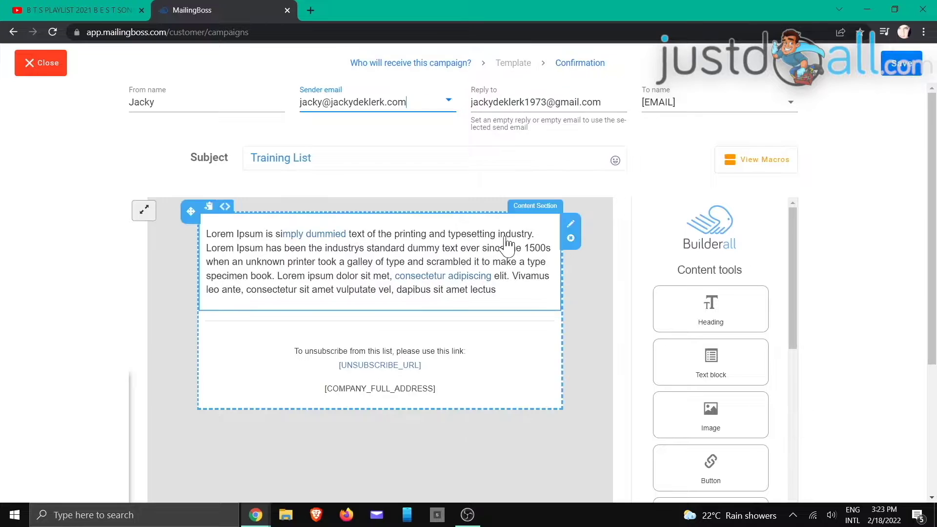
left_click(497, 293)
left_click_drag(497, 290, 210, 236)
- Replace the paragraph with 'Hello there,' and 'Hope you are well.' on two lines, then save the email
type("Hello")
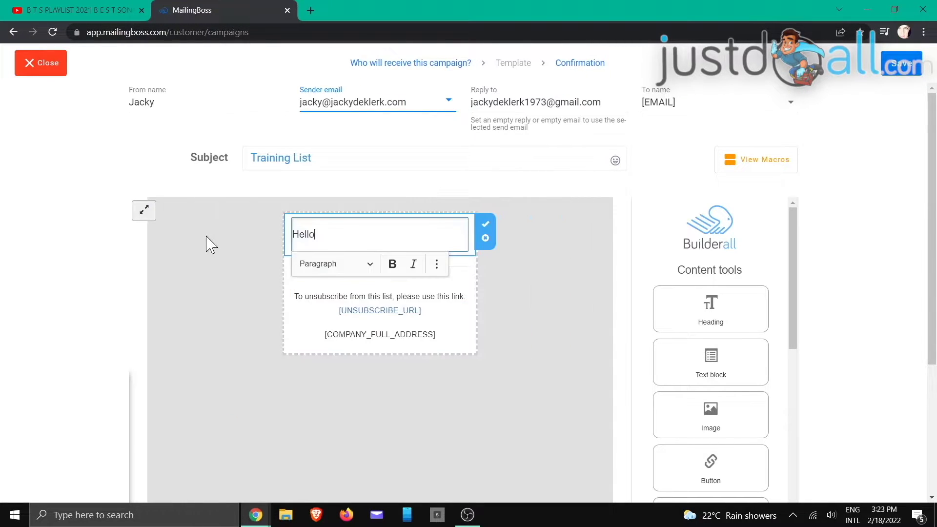
type(" there,")
key("Return")
key("Return")
type("Hope you are well.")
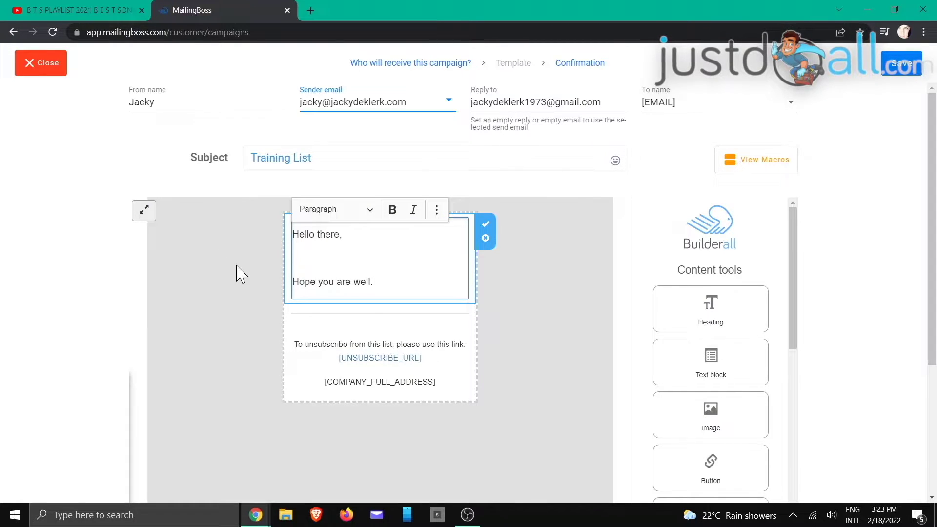
left_click(485, 225)
scroll(544, 273, "down", 4)
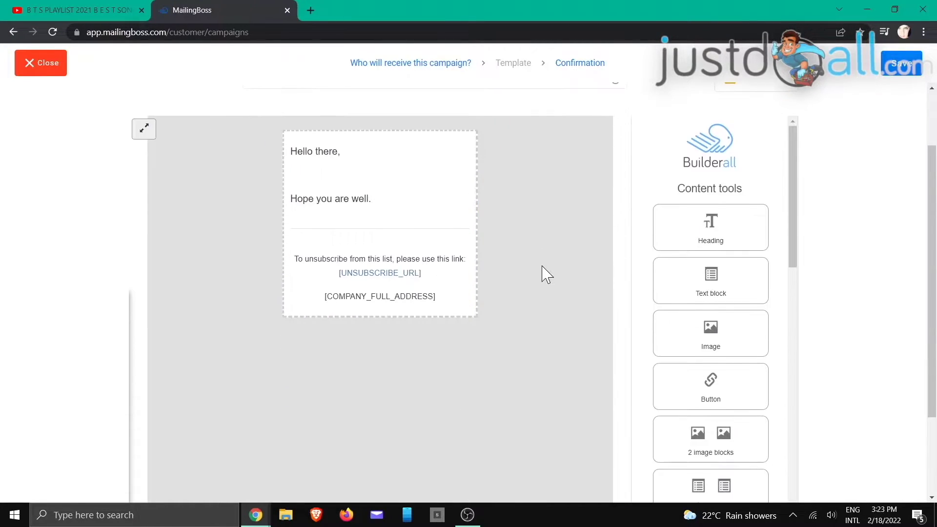
left_click(892, 73)
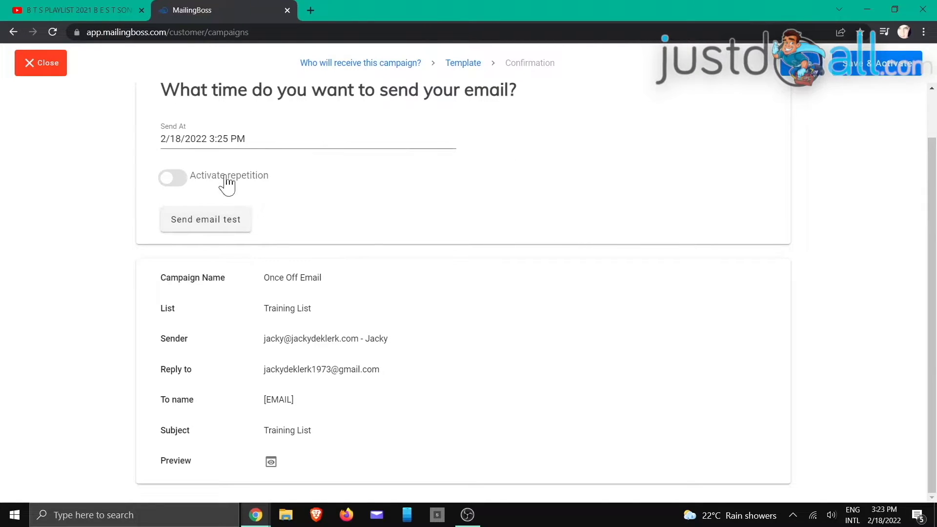
- Toggle Activate repetition, review the repetition count and time unit options, then Save & Activate
left_click(175, 180)
left_click(232, 188)
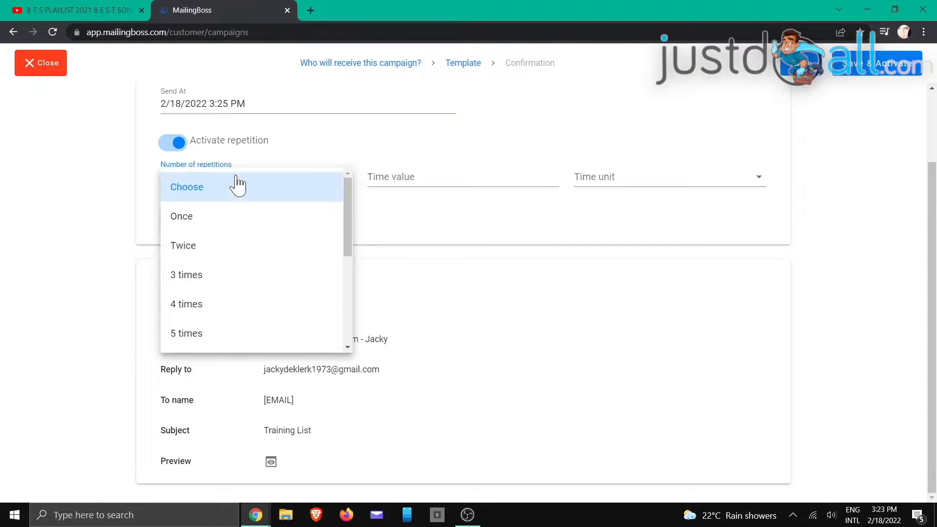
left_click(238, 186)
left_click(405, 177)
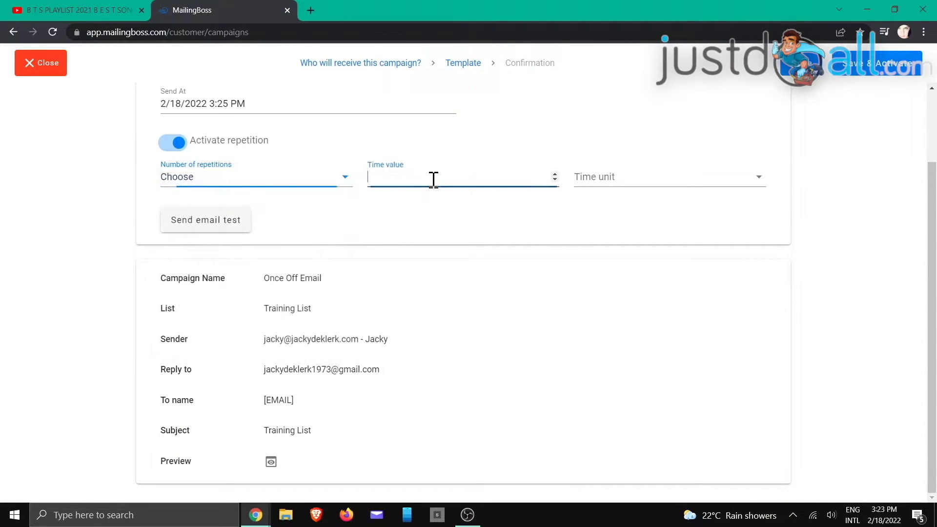
left_click(683, 183)
left_click(860, 230)
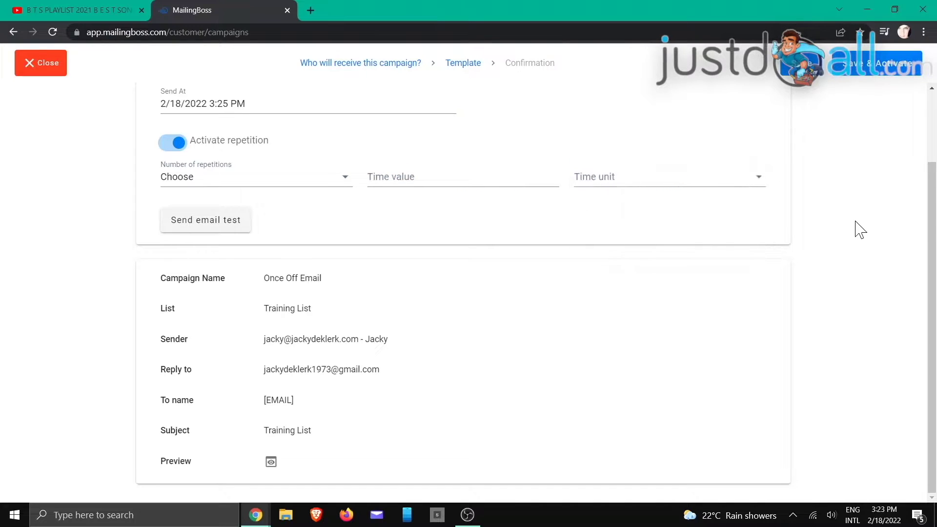
left_click(866, 73)
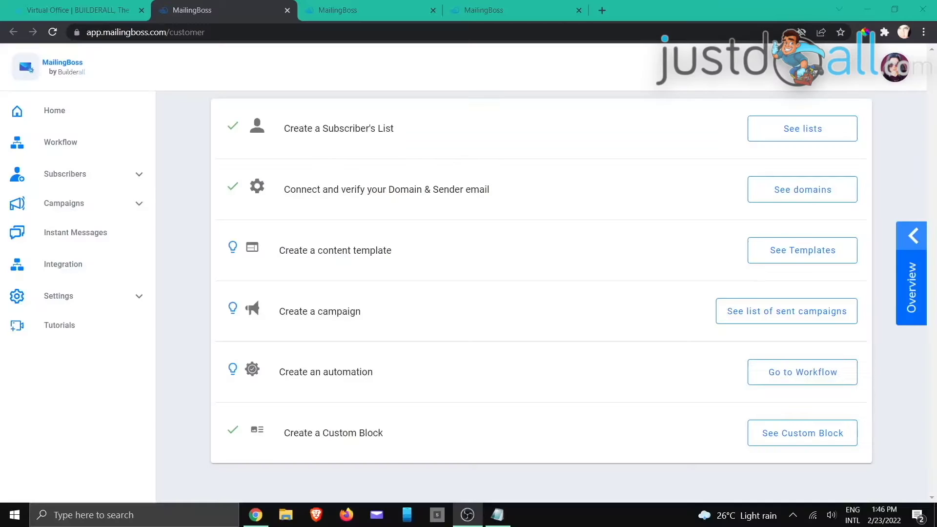
- From Lists, open the Training List's Forms and show the EMBED iframe and HTML subscribe code
key("alt+Tab")
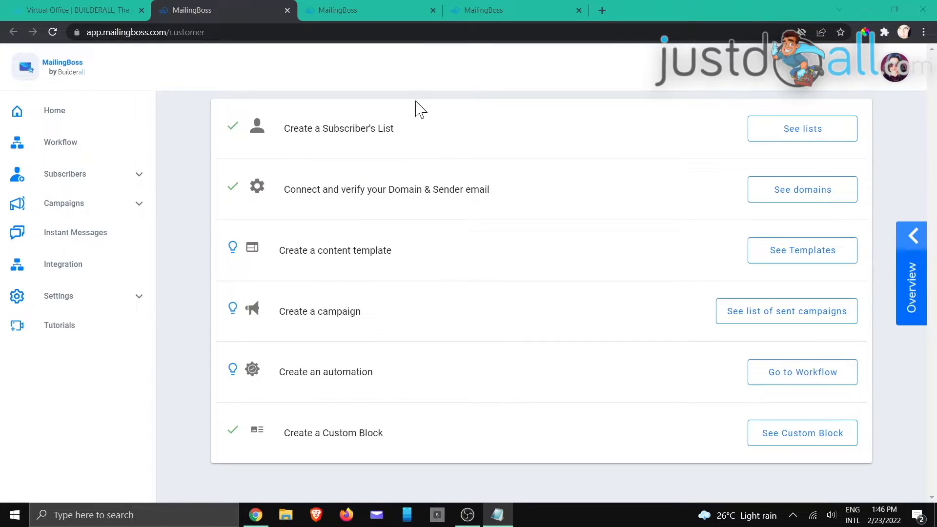
left_click(359, 11)
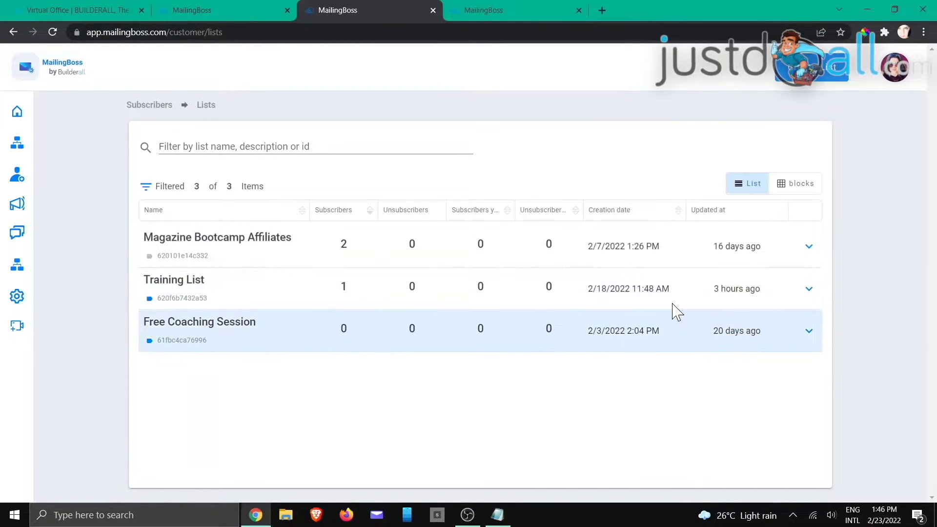
left_click(809, 290)
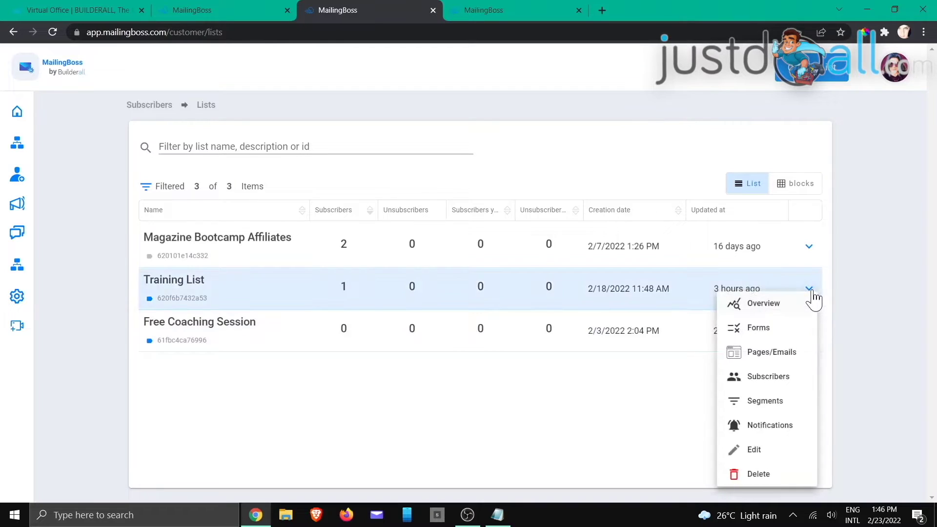
left_click(758, 328)
left_click(534, 12)
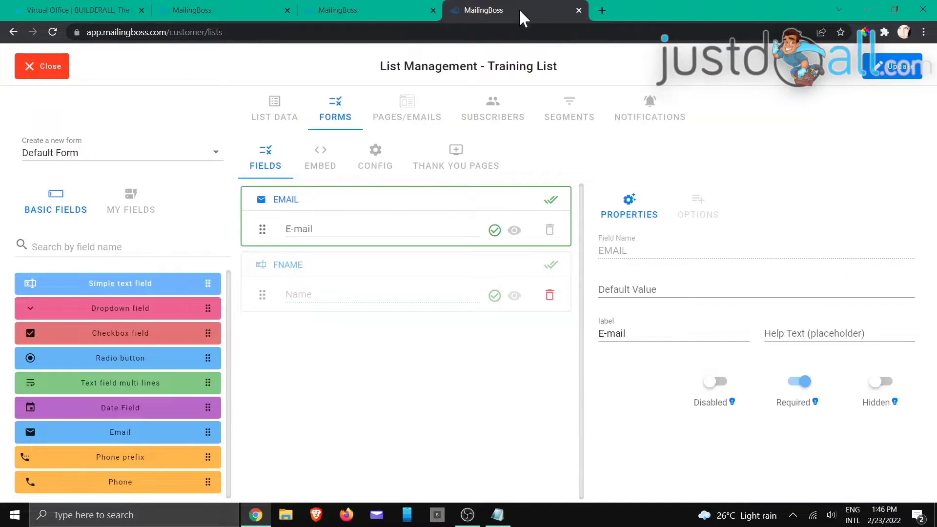
left_click(319, 162)
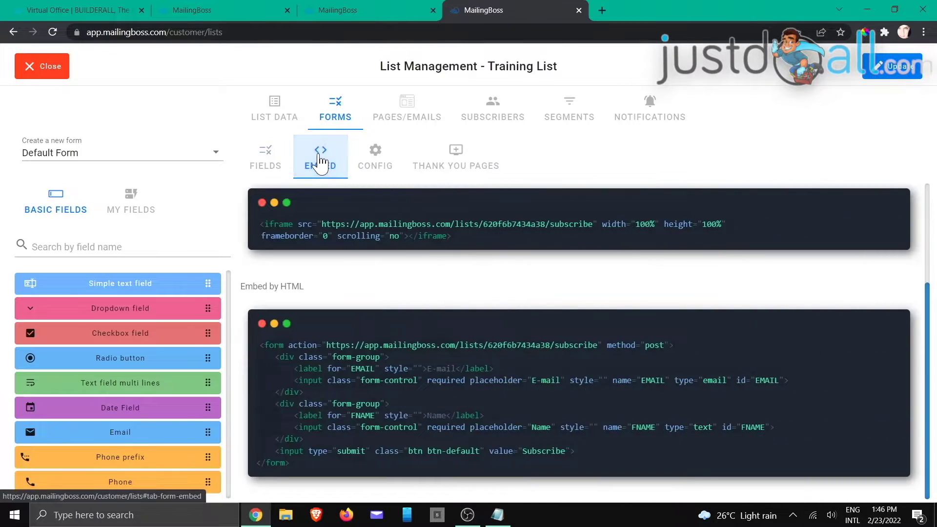
scroll(342, 232, "up", 3)
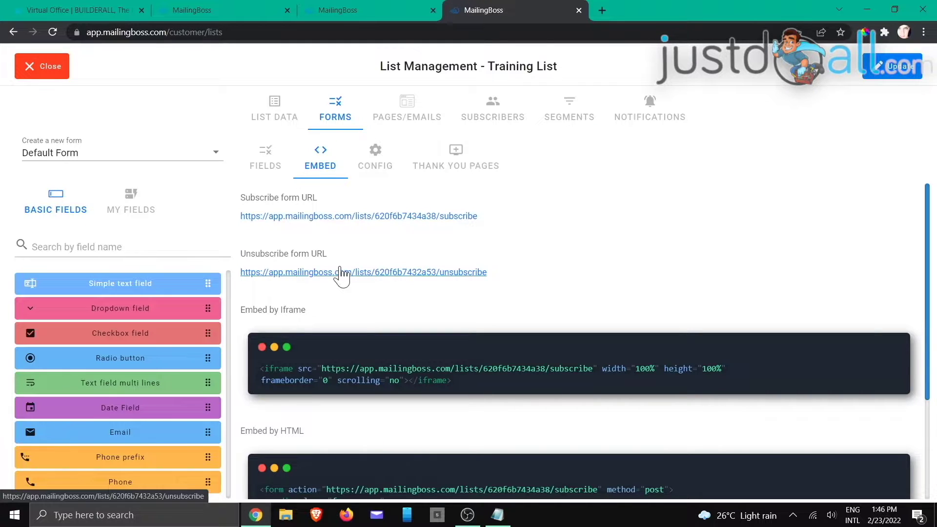
scroll(341, 273, "down", 3)
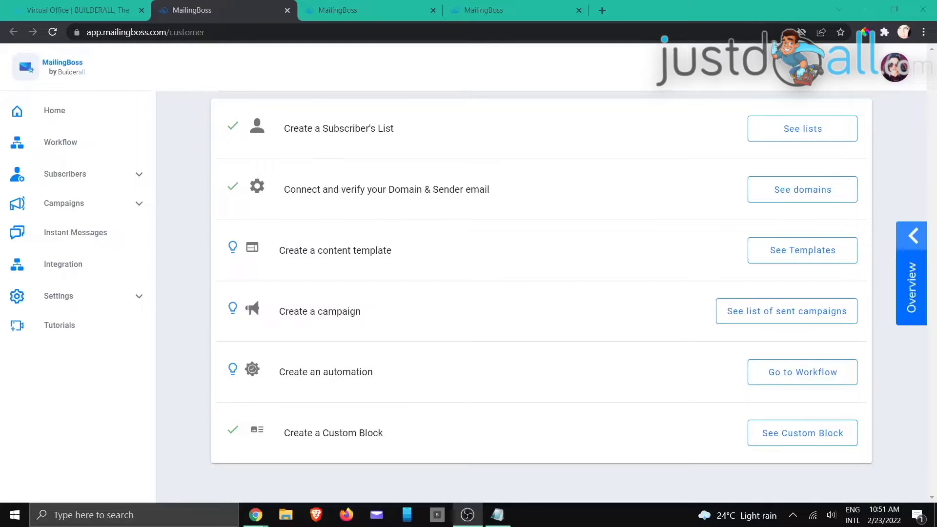
- Go back to Lists and open the Training List's Forms to reach the Default Form editor
key("alt+Tab")
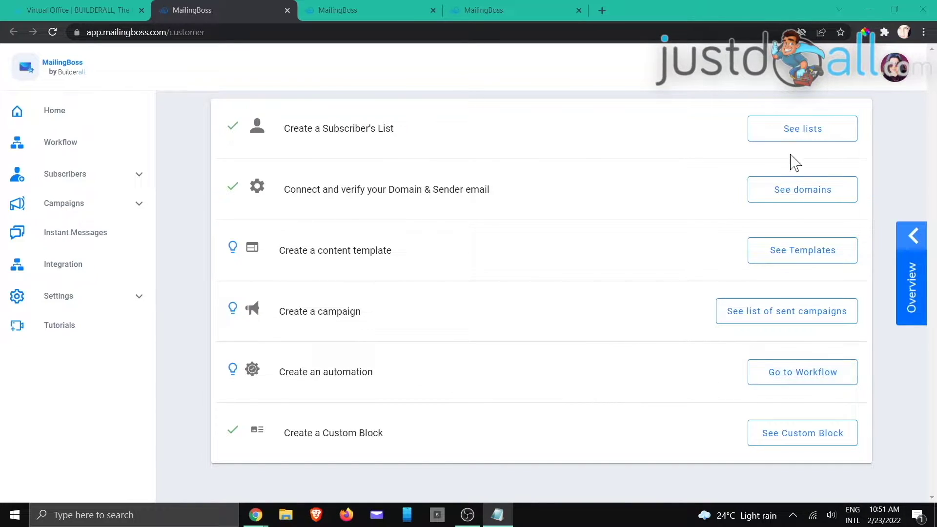
left_click(361, 9)
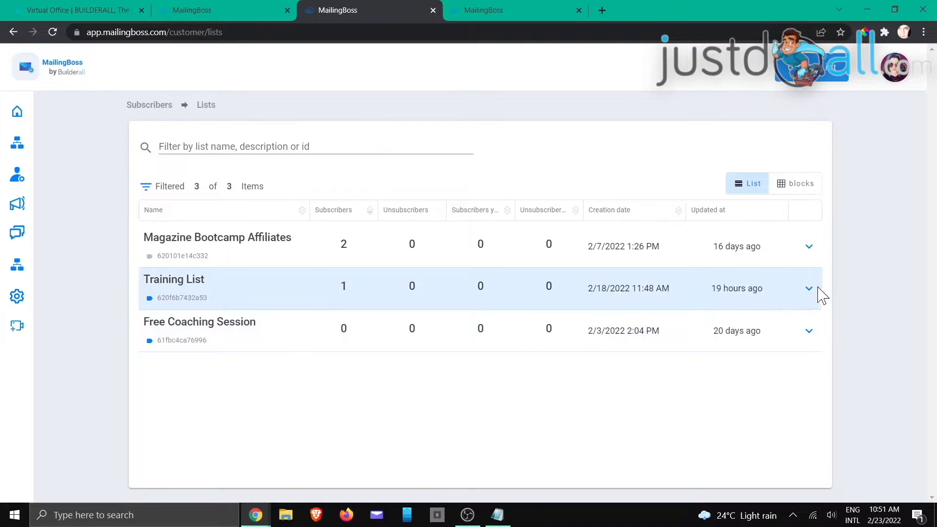
left_click(809, 288)
left_click(757, 328)
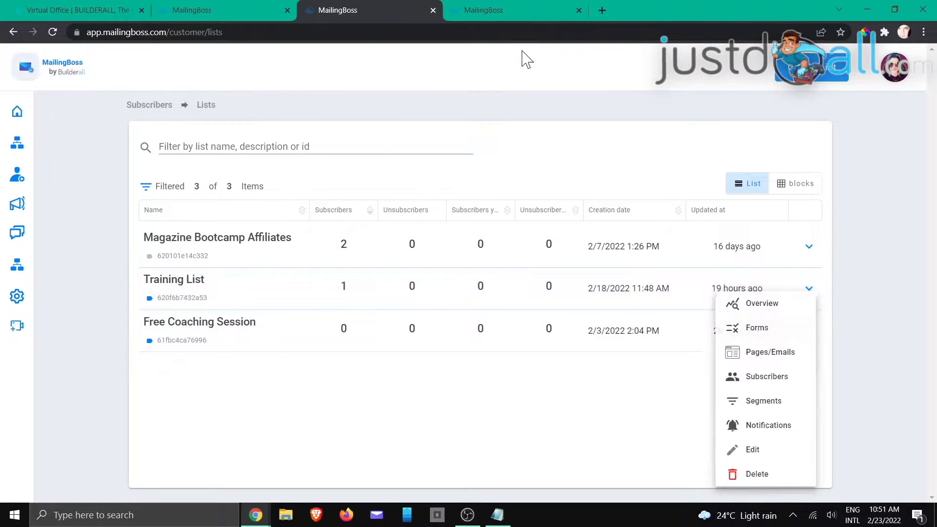
left_click(494, 10)
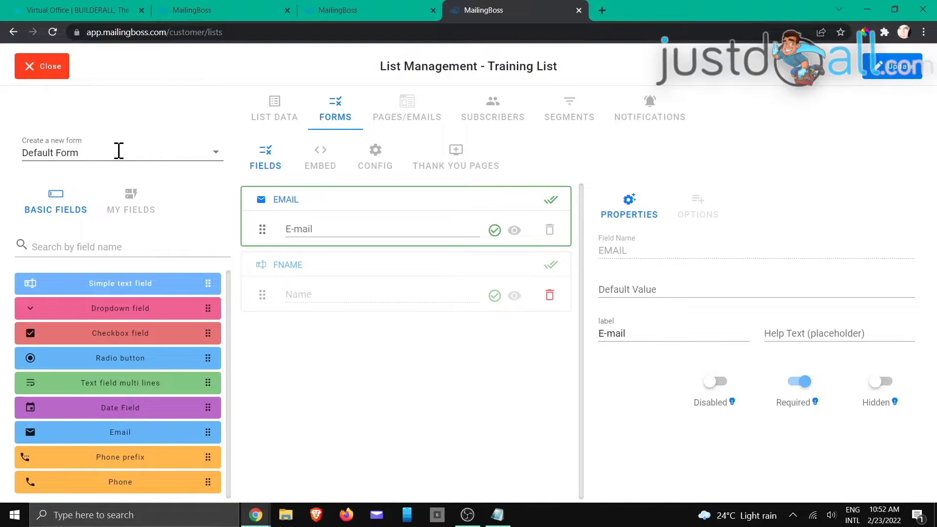
- Add a new form named 'Consultation', then reselect it from the form dropdown after viewing Default Form
left_click(216, 154)
left_click(107, 233)
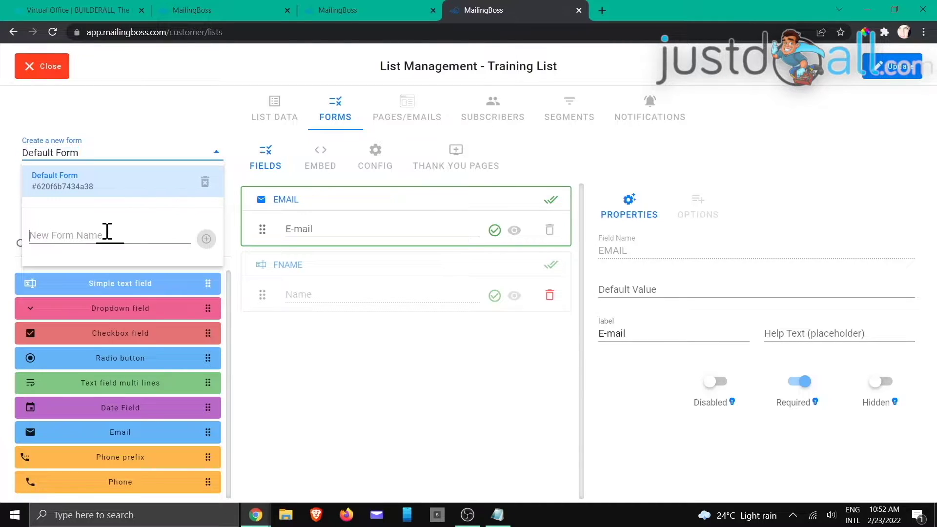
type("Consultation")
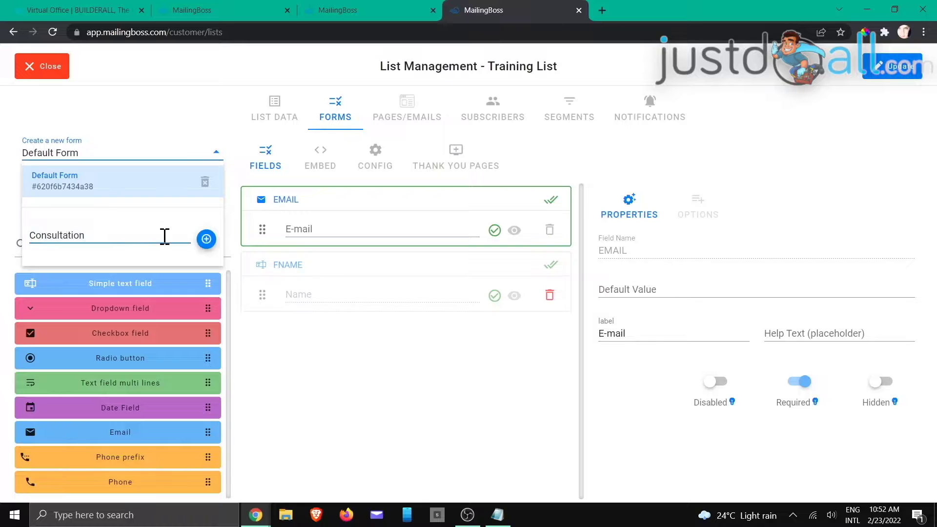
left_click(208, 239)
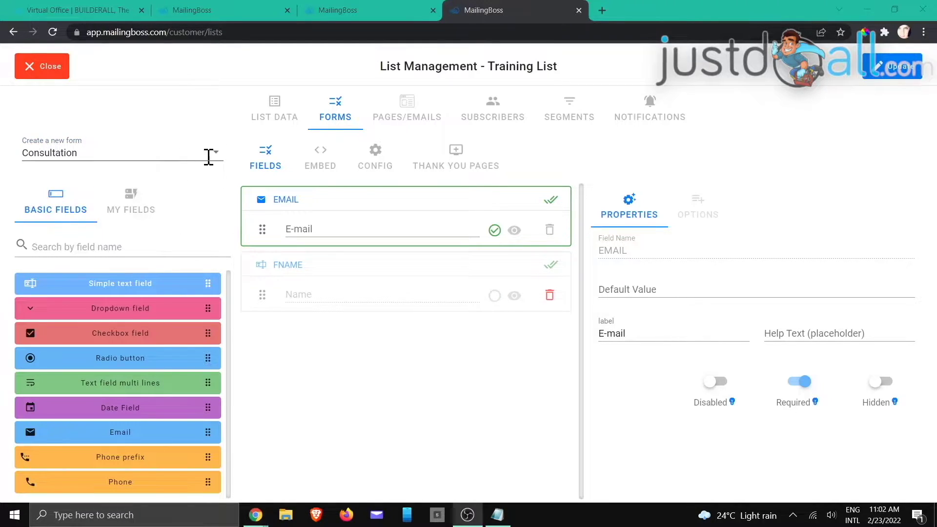
left_click(216, 152)
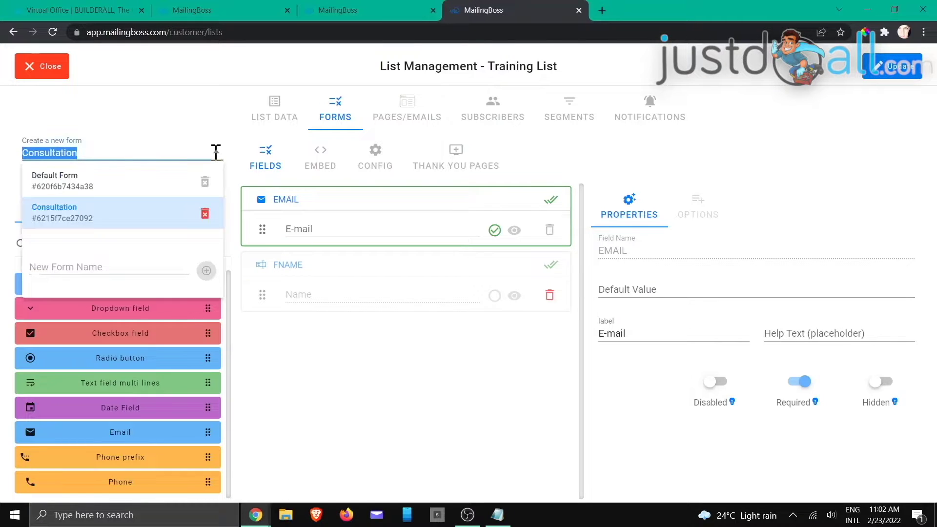
left_click(136, 182)
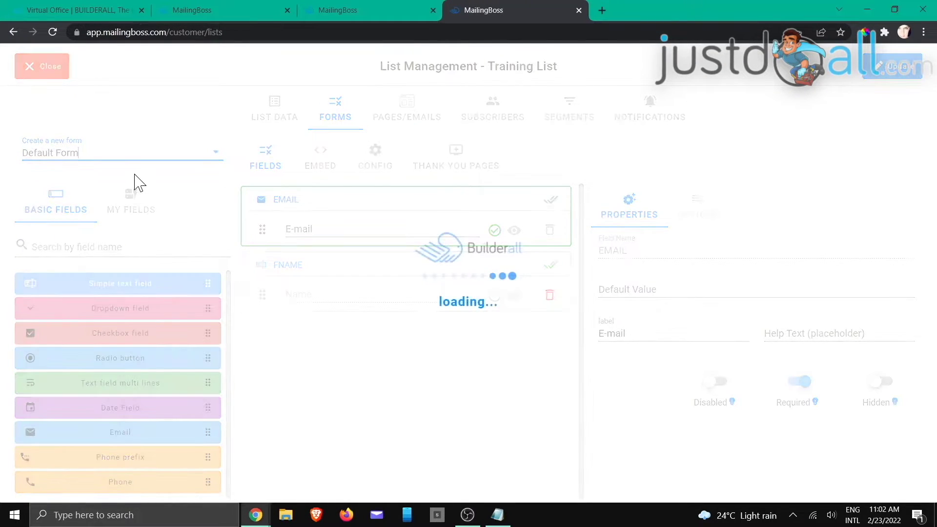
left_click(197, 149)
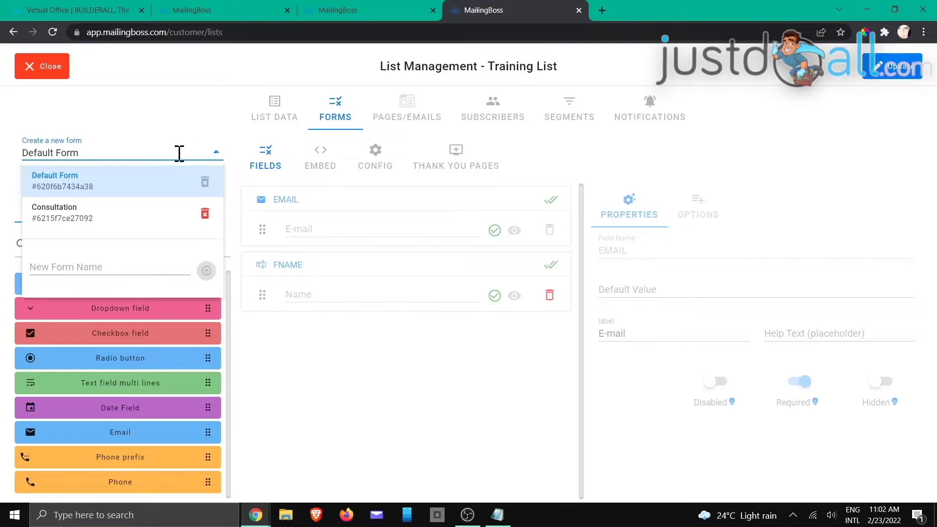
left_click(94, 216)
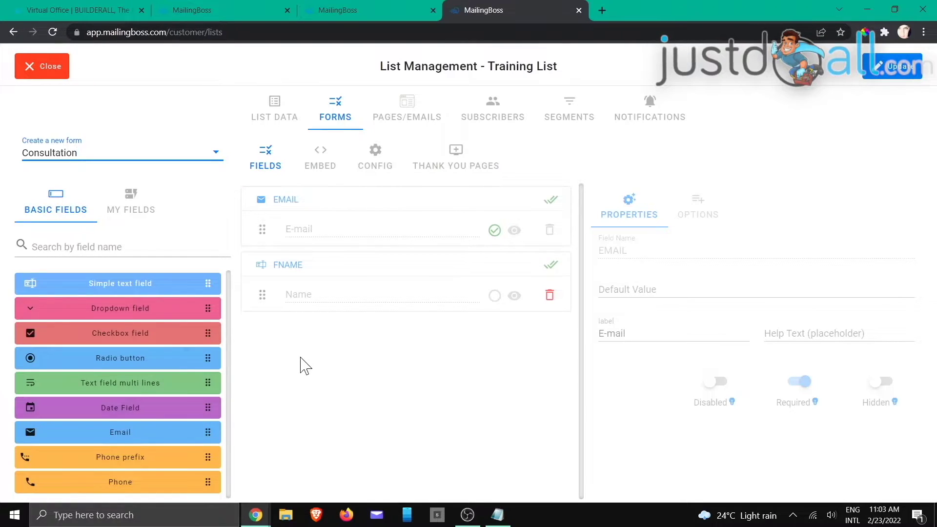
- Drag the LNAME field from My Fields into the Consultation form and clear its 'Last Name' default value
left_click(131, 198)
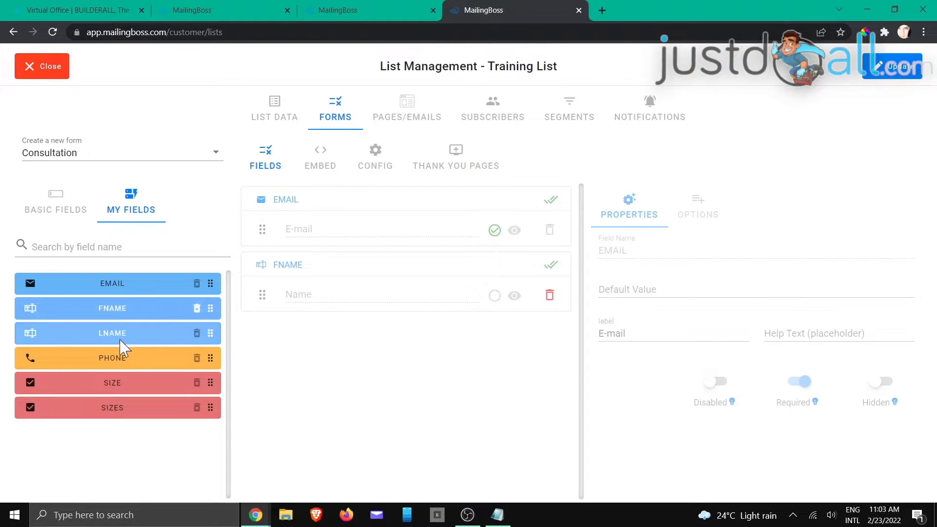
left_click_drag(117, 337, 356, 325)
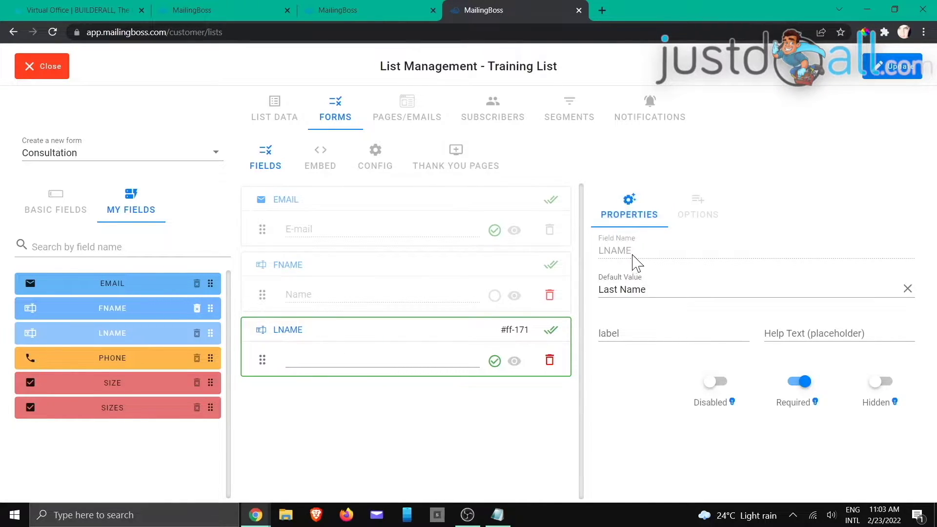
left_click_drag(653, 289, 602, 308)
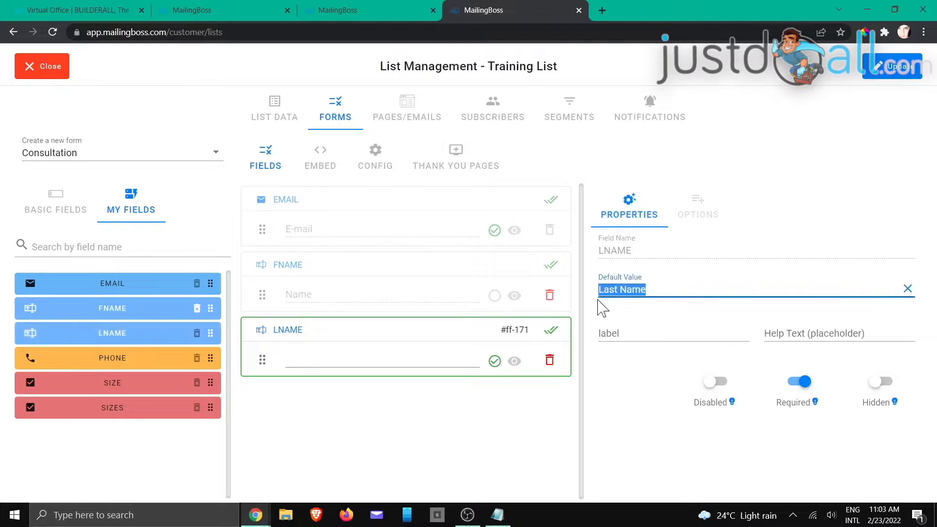
key("BackSpace")
- Label the LNAME field 'Surname', then delete it from the form
left_click(612, 334)
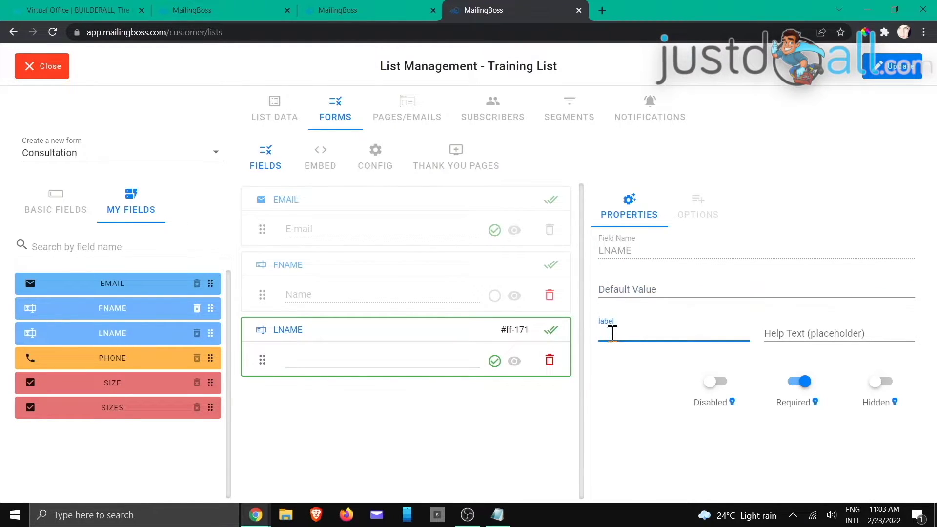
type("Surname")
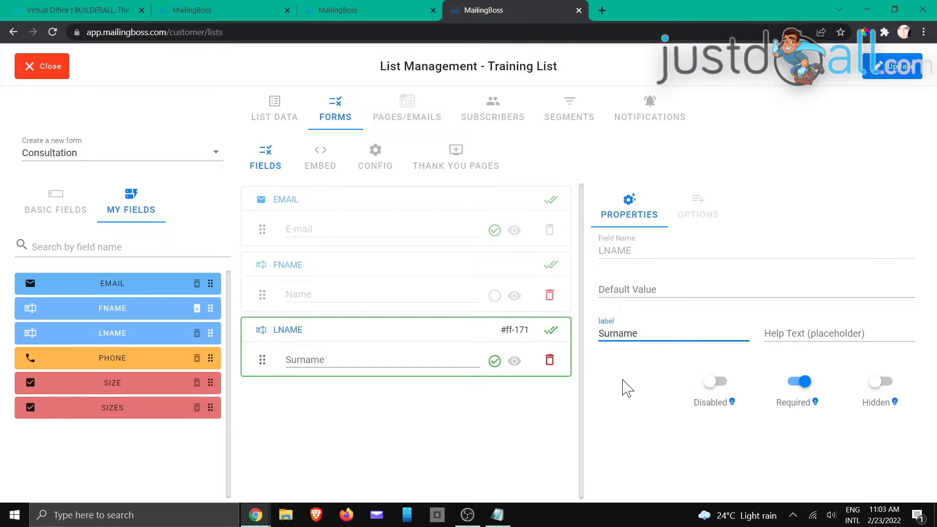
left_click(644, 408)
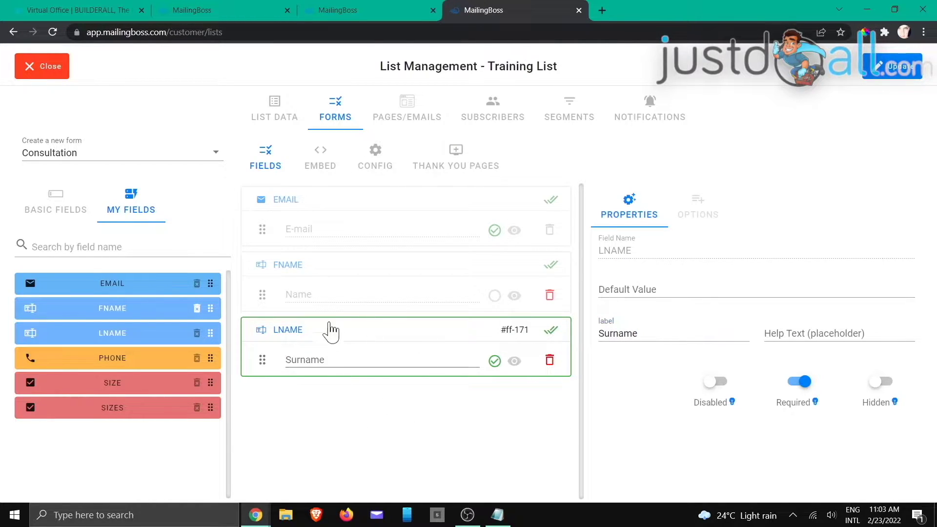
left_click(550, 361)
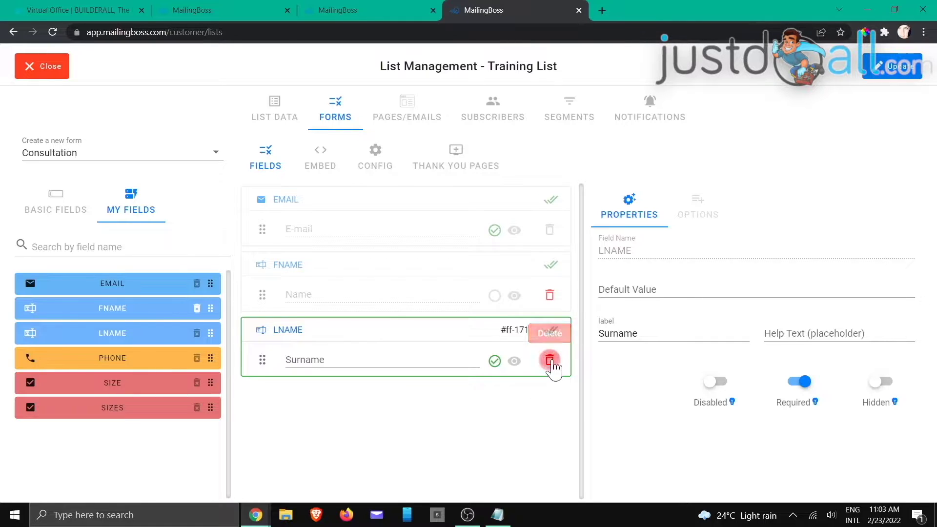
left_click(550, 362)
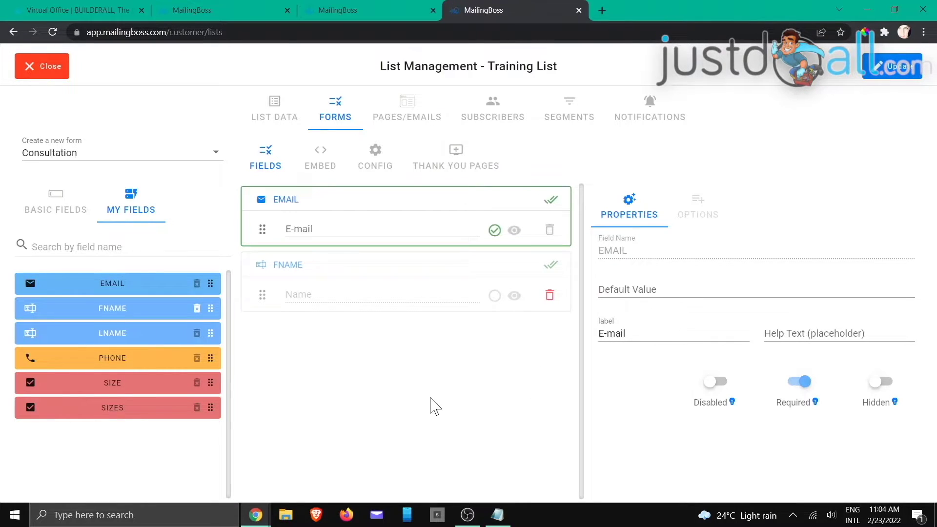
- Re-add the LNAME field, clearing its default value and labelling it 'Last Name'
left_click_drag(162, 334, 367, 332)
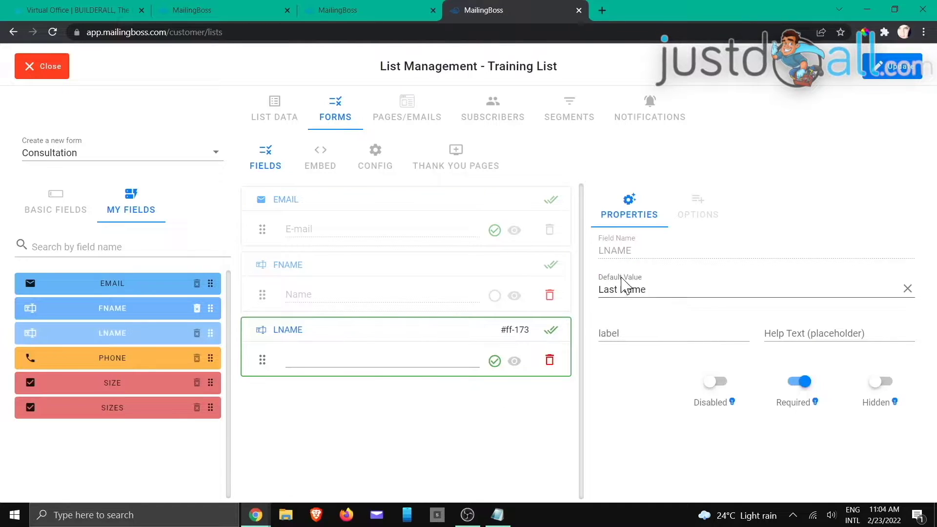
left_click_drag(651, 288, 604, 293)
key("BackSpace")
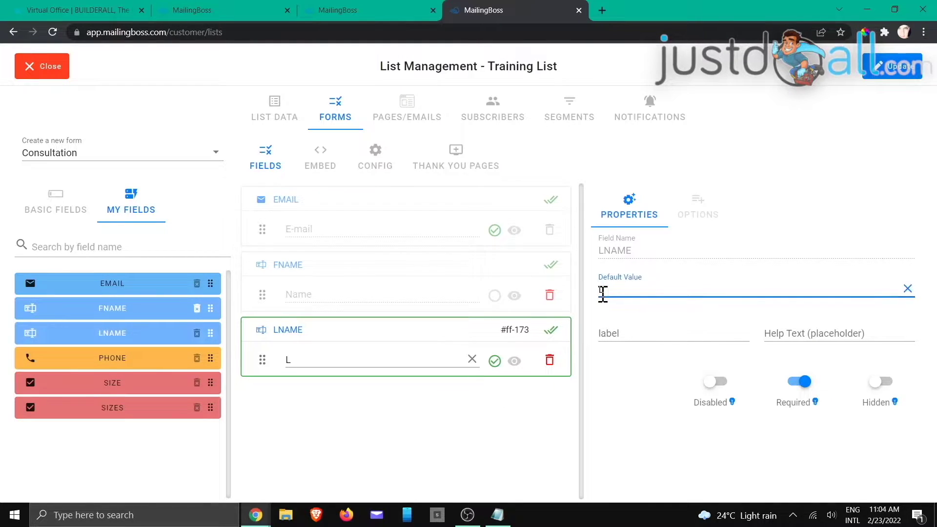
left_click(621, 328)
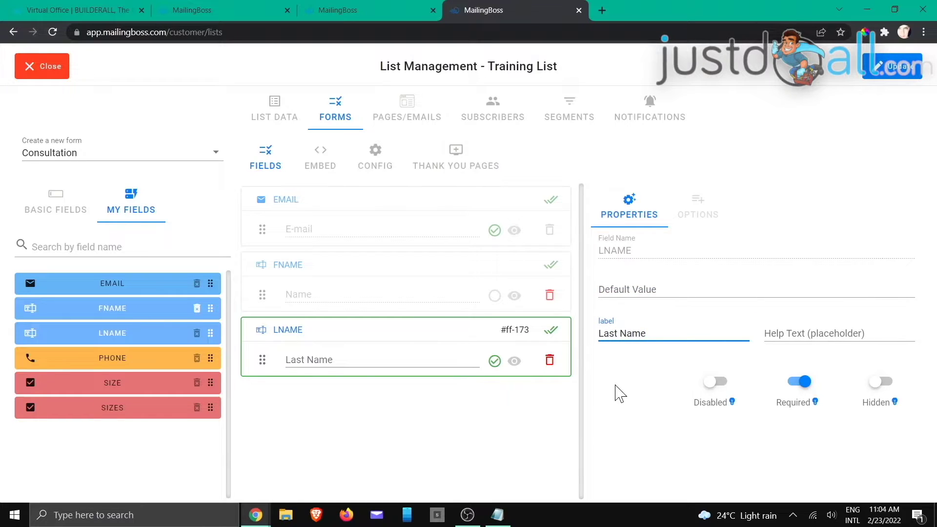
left_click(620, 394)
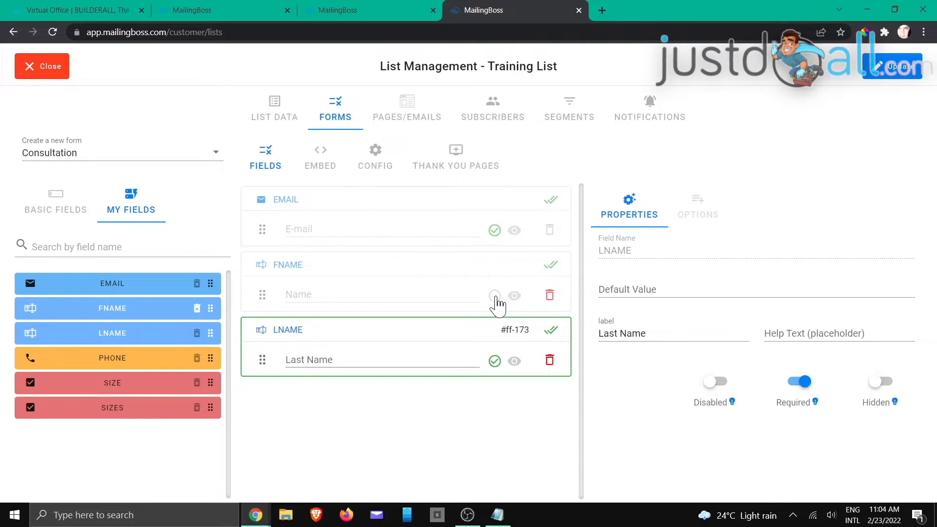
- Make the FNAME first-name field required
left_click(497, 305)
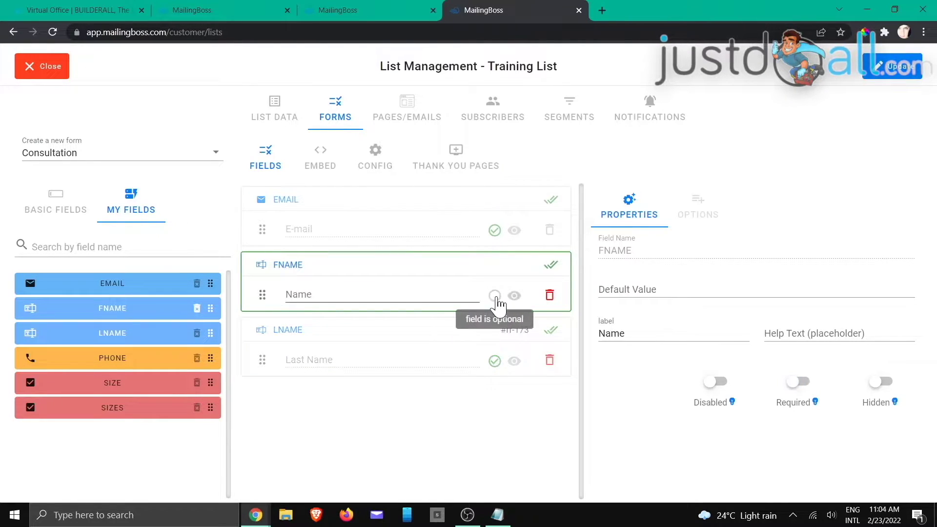
left_click(495, 302)
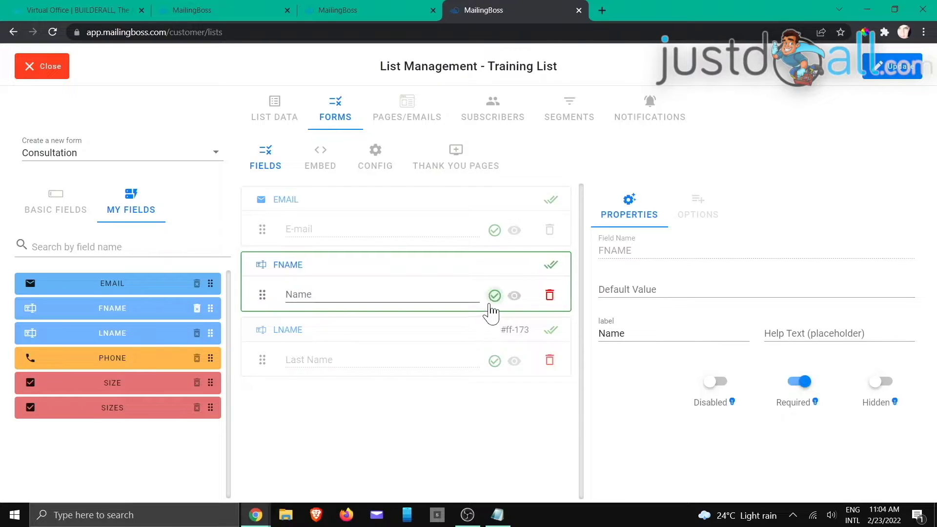
left_click(495, 298)
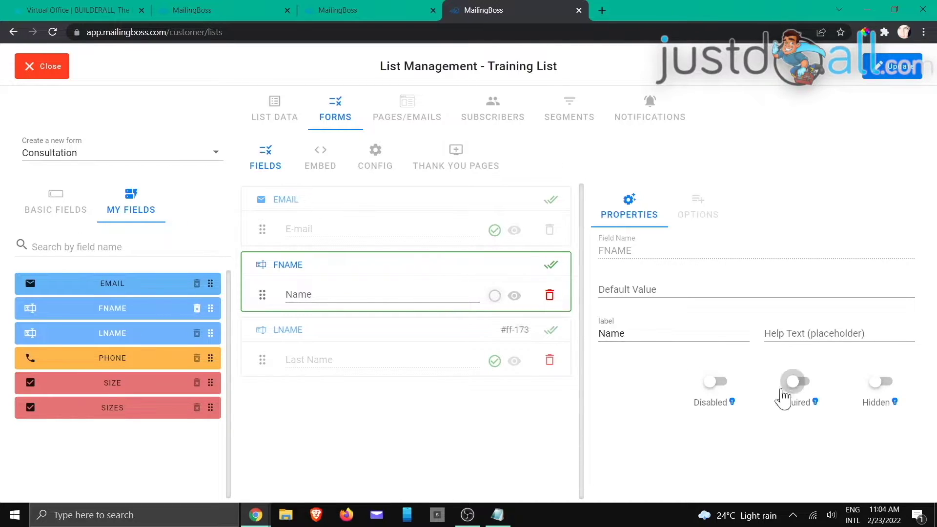
left_click(793, 384)
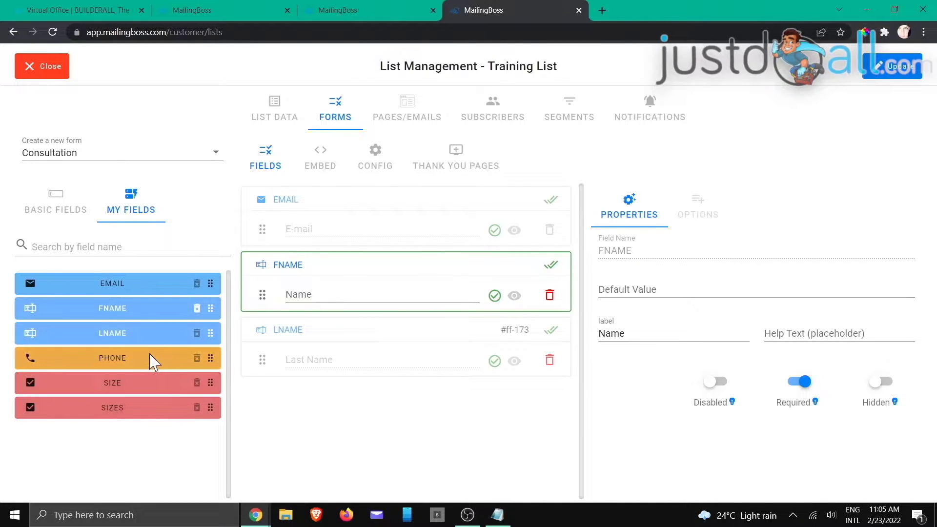
- Add the PHONE field and move 'Cellphone Number' from its default value into its label
left_click_drag(157, 362, 351, 419)
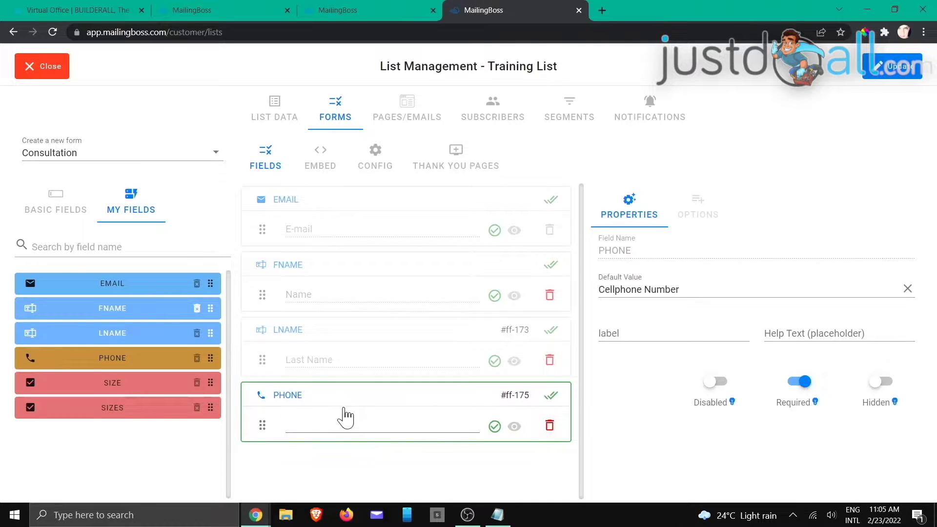
left_click_drag(686, 292, 613, 293)
right_click(617, 291)
left_click(645, 323)
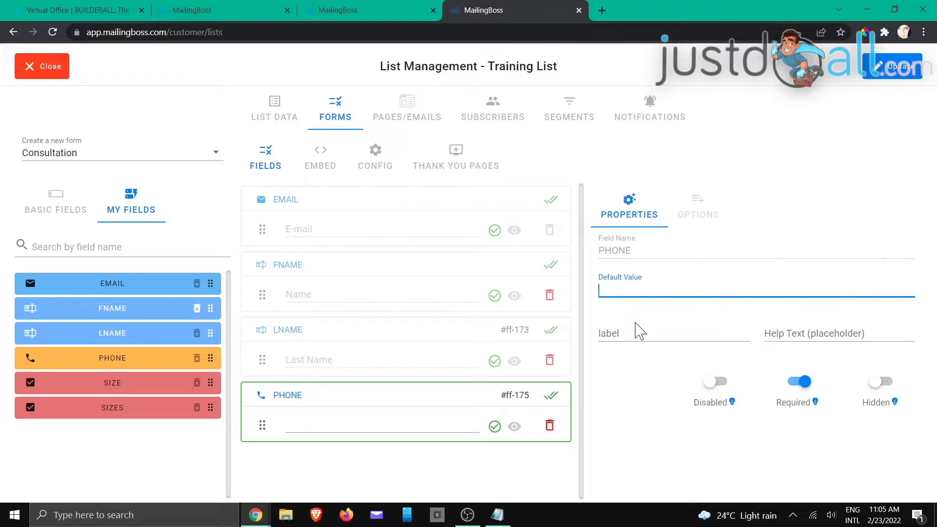
left_click(624, 332)
key("ctrl+v")
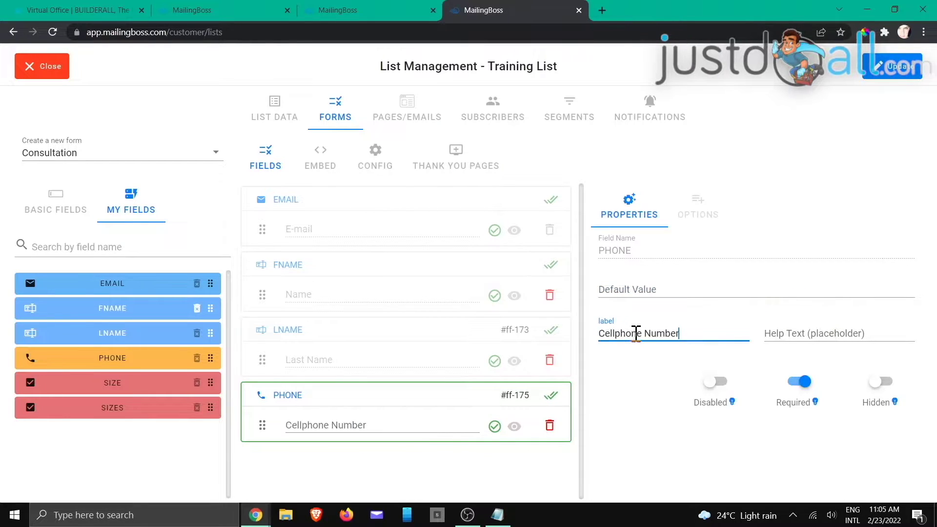
left_click(647, 406)
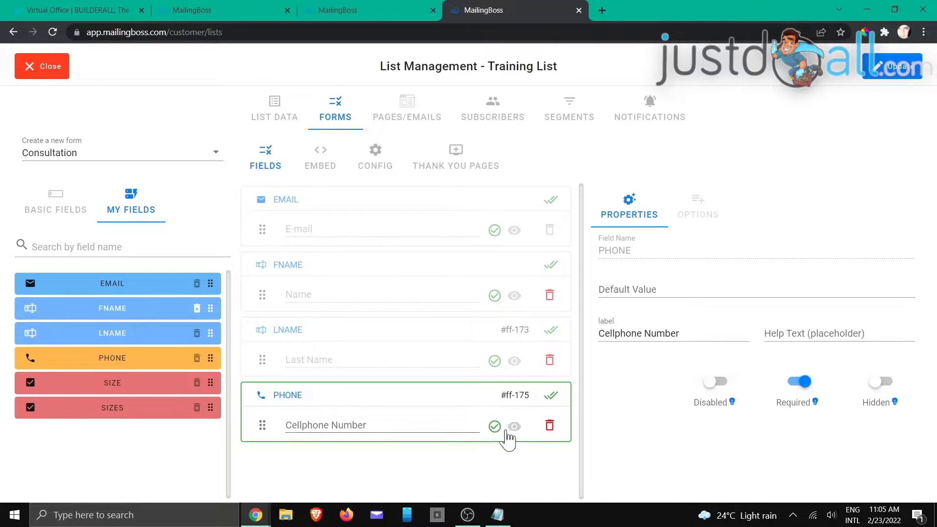
left_click(117, 404)
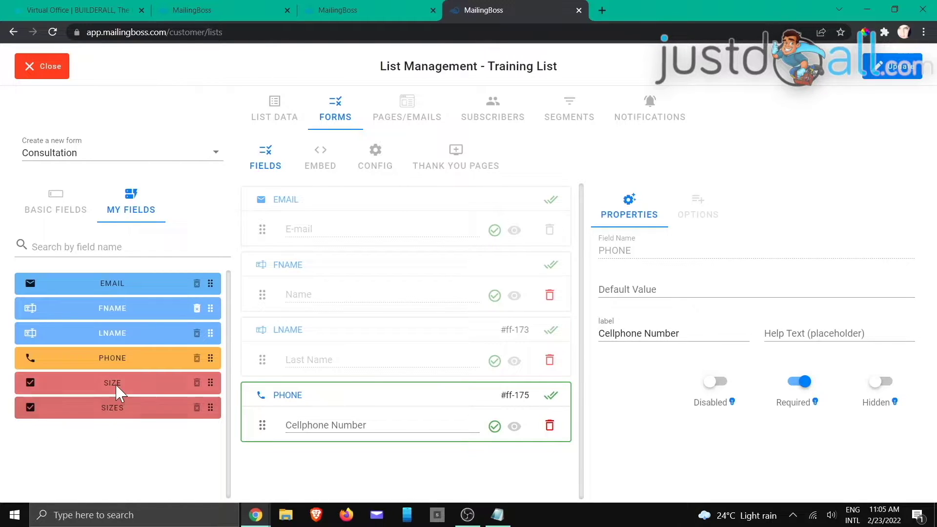
- Add the SIZE dropdown, add and remove an option row, show Basic Fields, then delete SIZE
left_click_drag(120, 393, 356, 464)
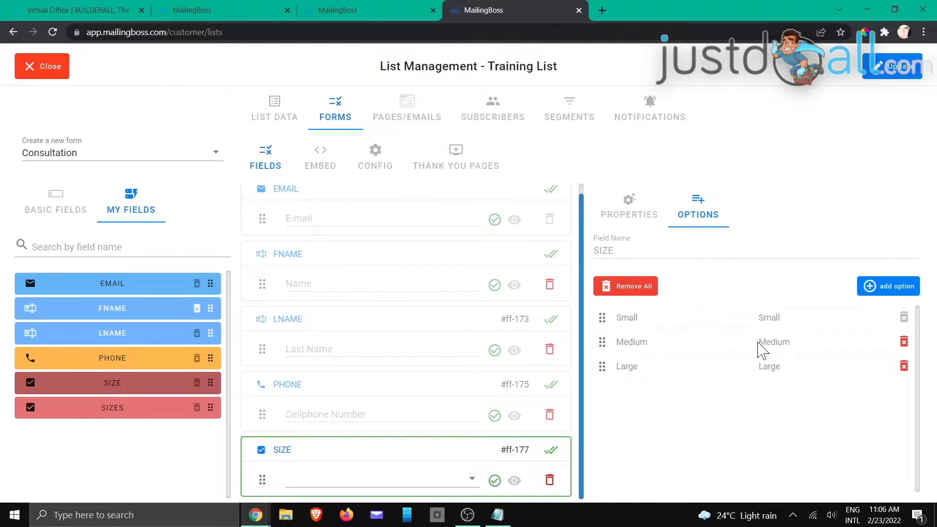
left_click(871, 288)
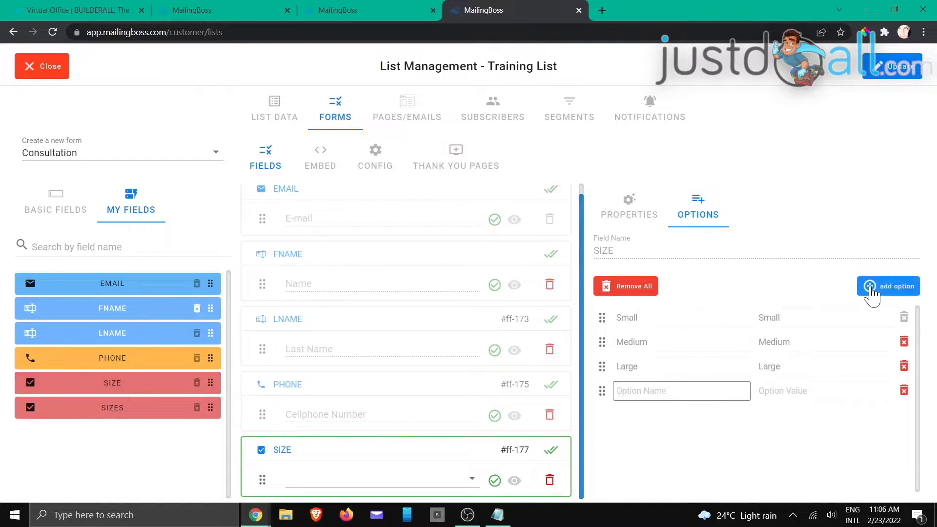
left_click(904, 392)
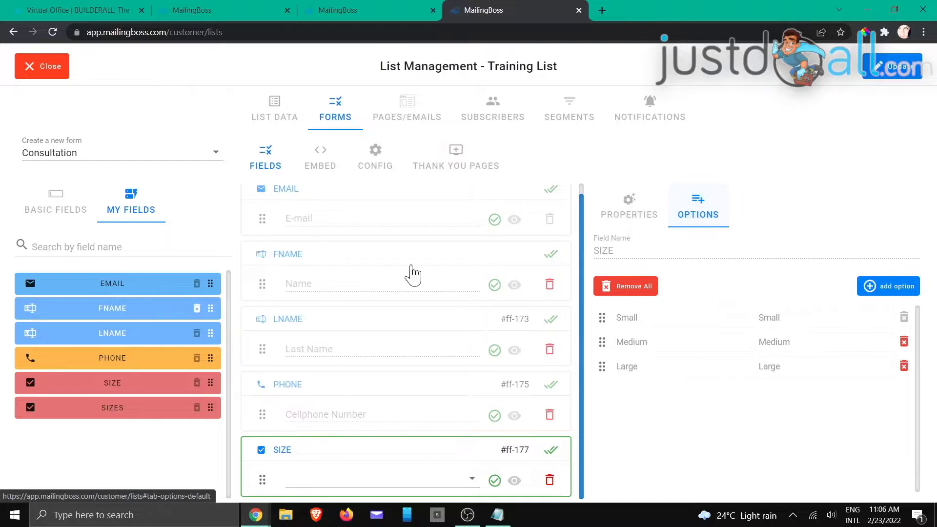
left_click(54, 204)
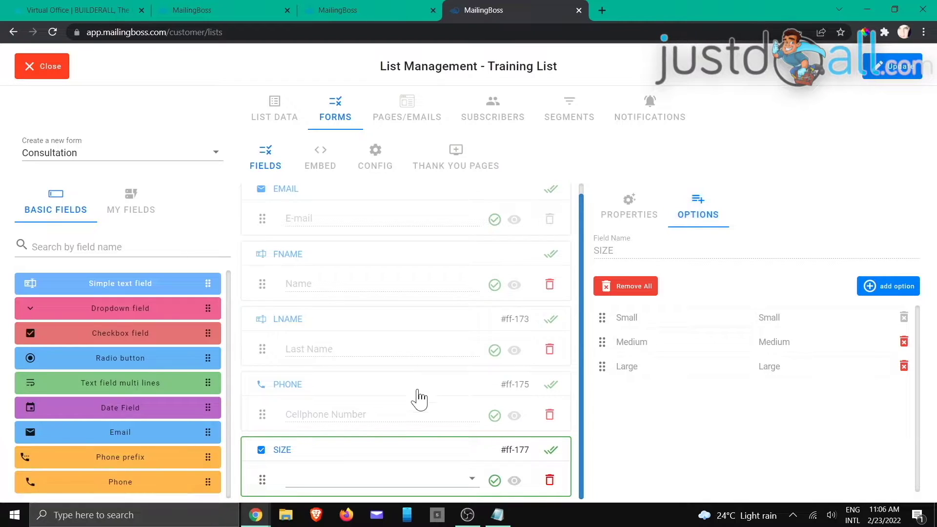
left_click(549, 480)
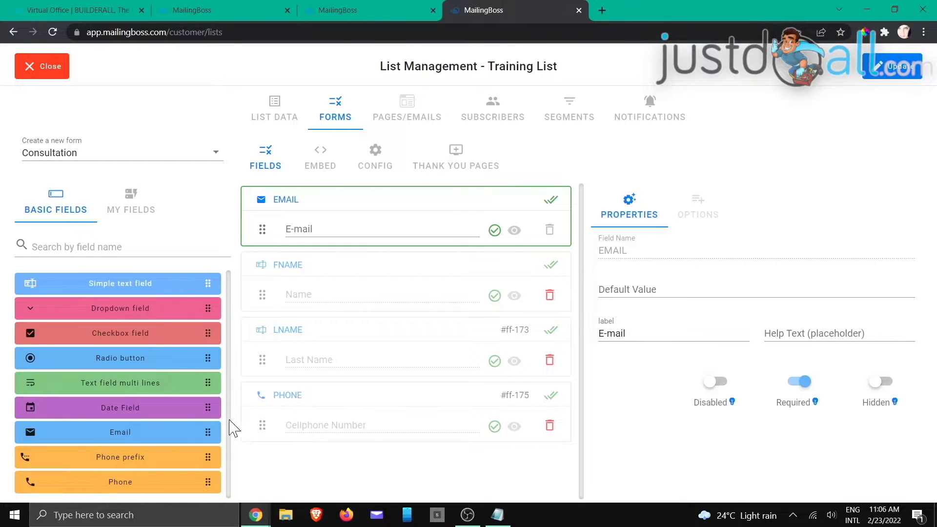
- Add a PHONEPREFIX field to the form and clear all its default country prefix options
left_click_drag(124, 464, 285, 452)
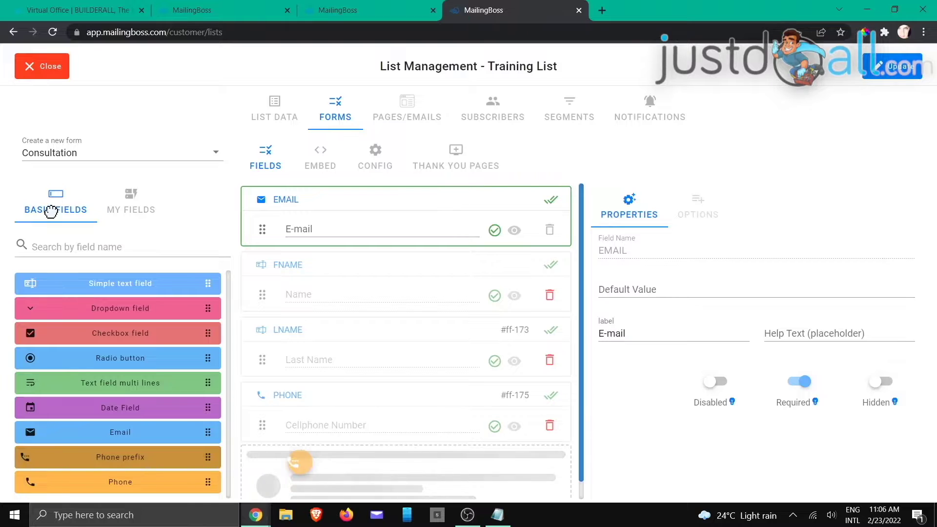
scroll(316, 397, "down", 2)
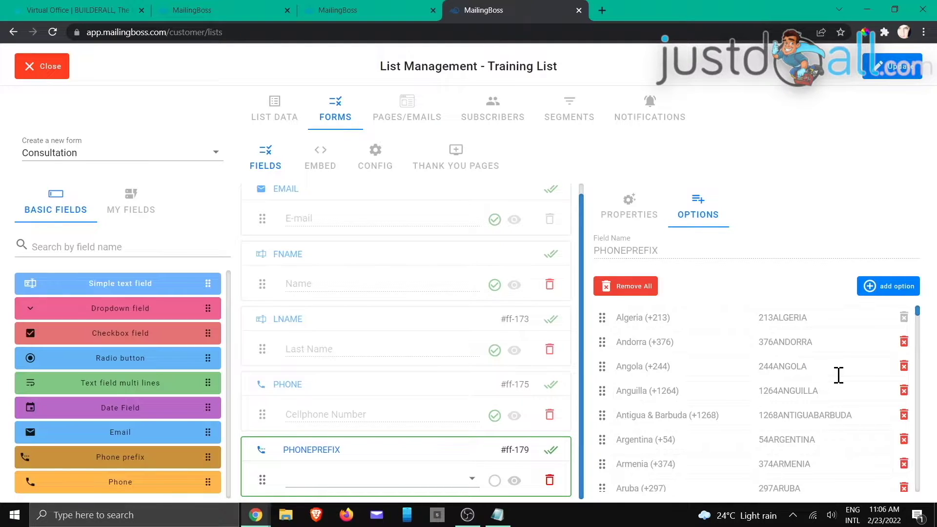
left_click(612, 292)
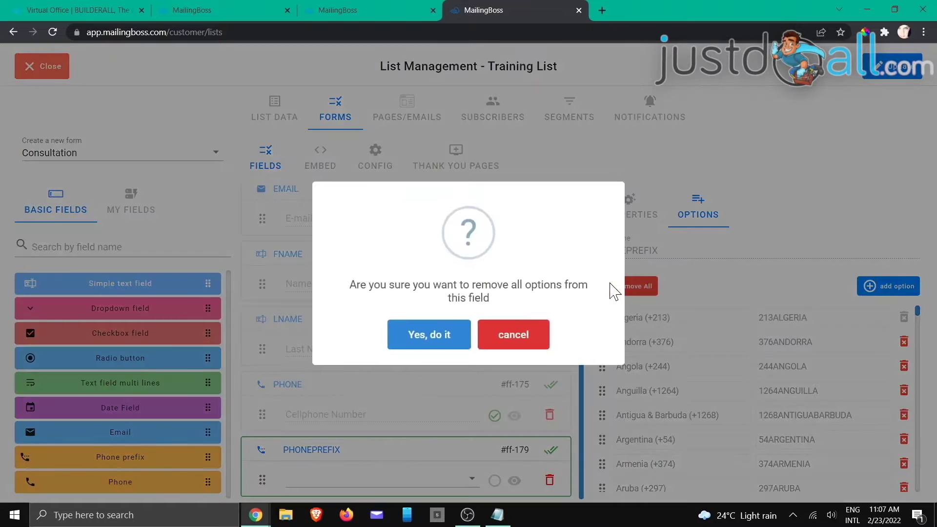
left_click(439, 340)
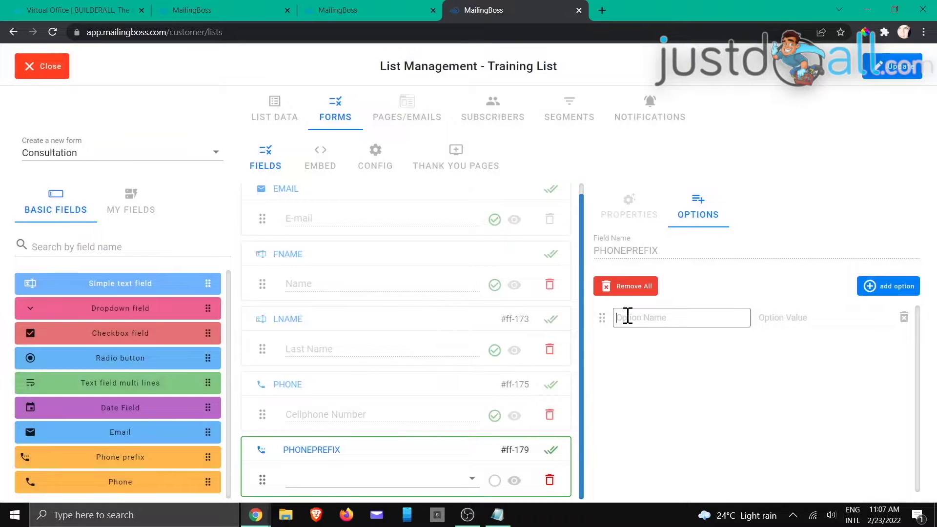
- Add a South Africa (27) option valued 27SOUTHAFRICA, leaving the field optional
type("South Africa (27")
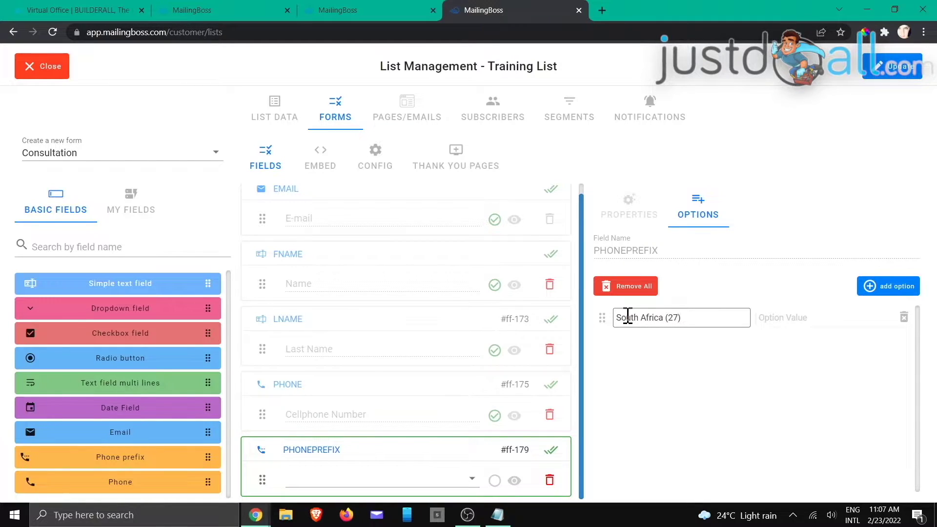
left_click(792, 321)
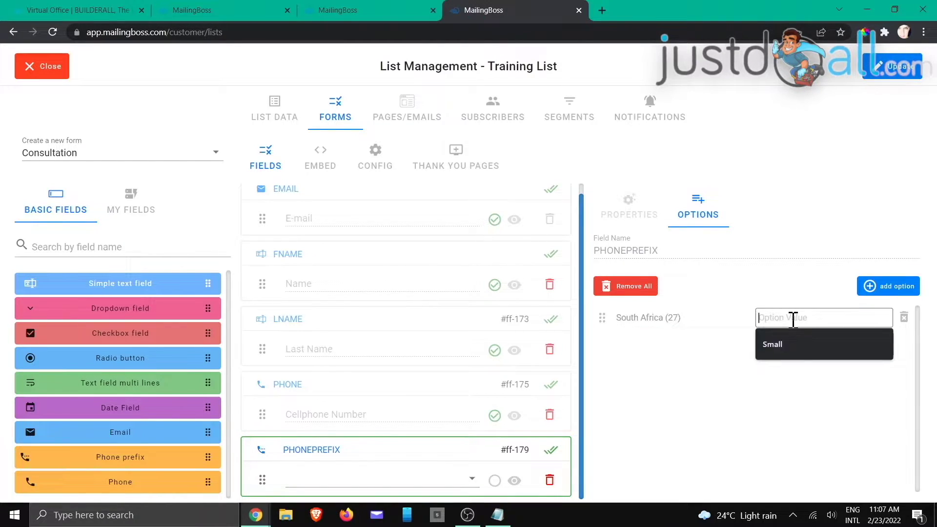
type("27SOUTHAFRICA")
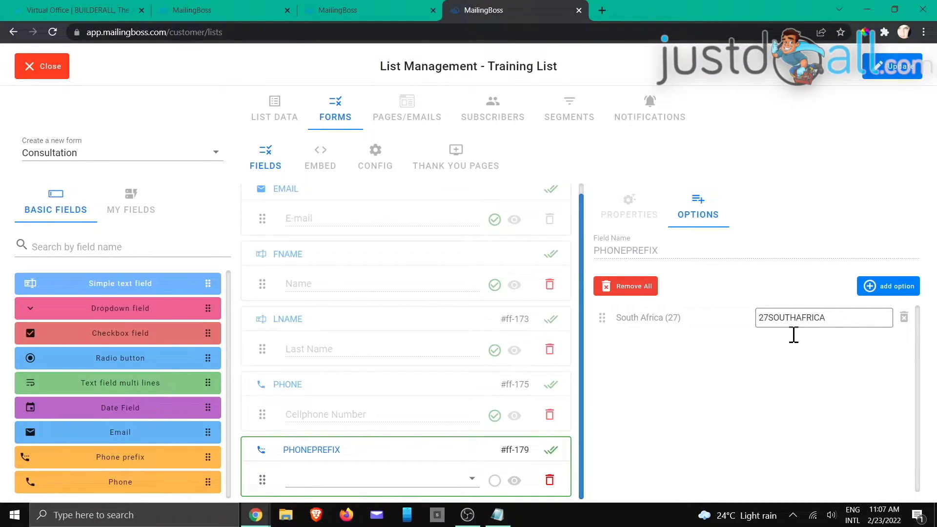
left_click(785, 374)
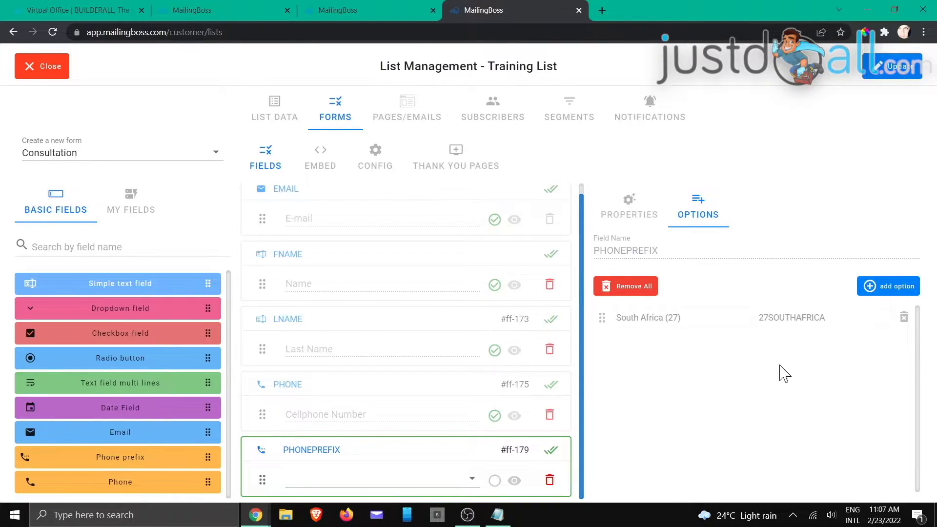
left_click(495, 481)
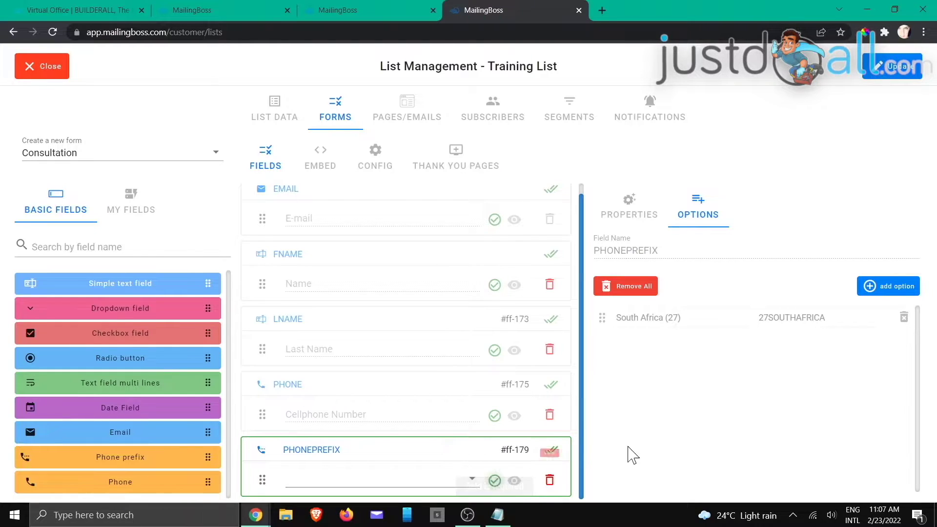
left_click(495, 481)
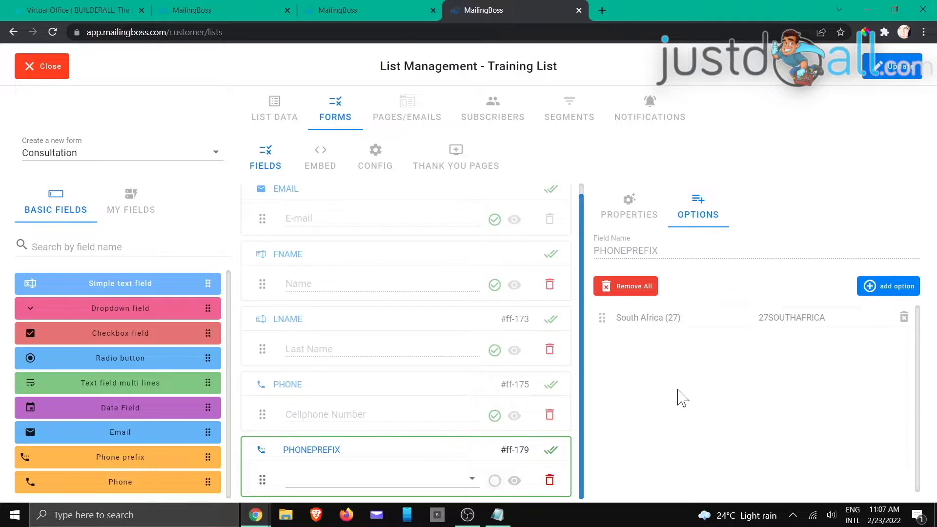
- Mark the PHONEPREFIX field as Hidden and drag it above the PHONE field
left_click(332, 417)
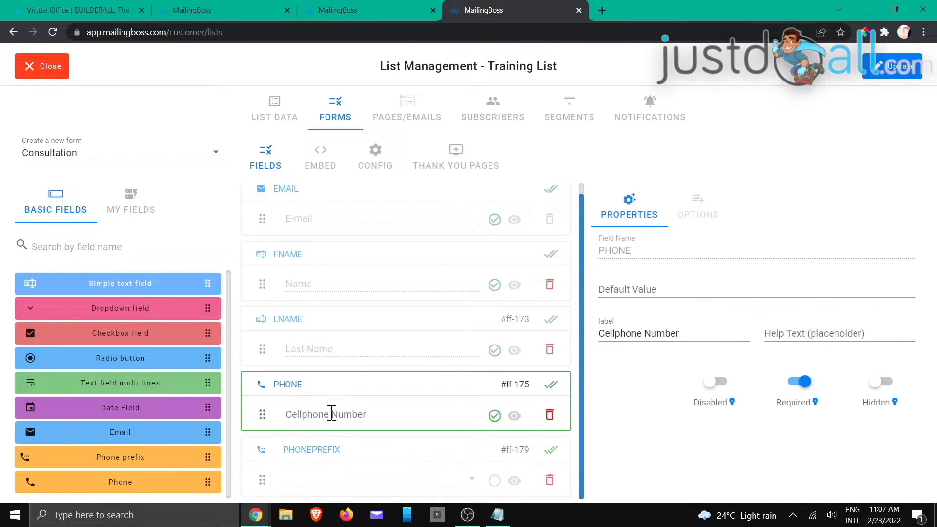
left_click(332, 462)
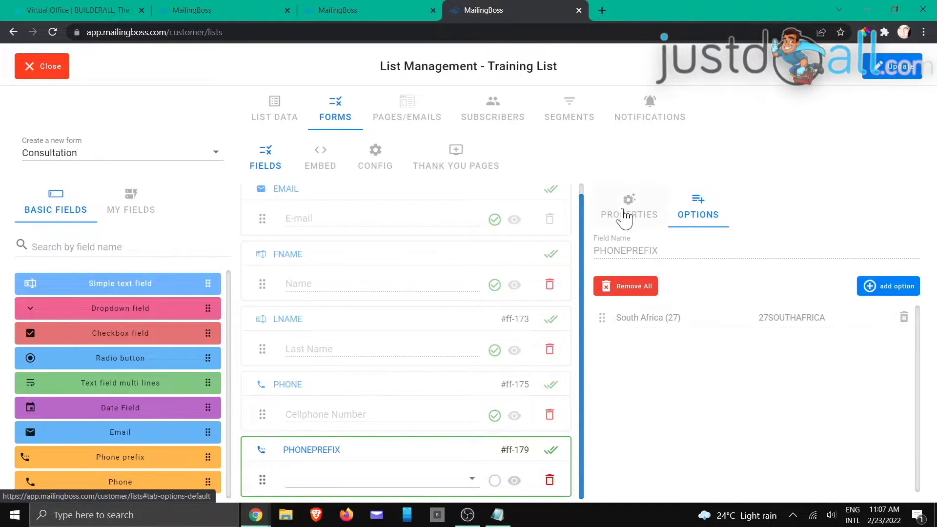
left_click(630, 205)
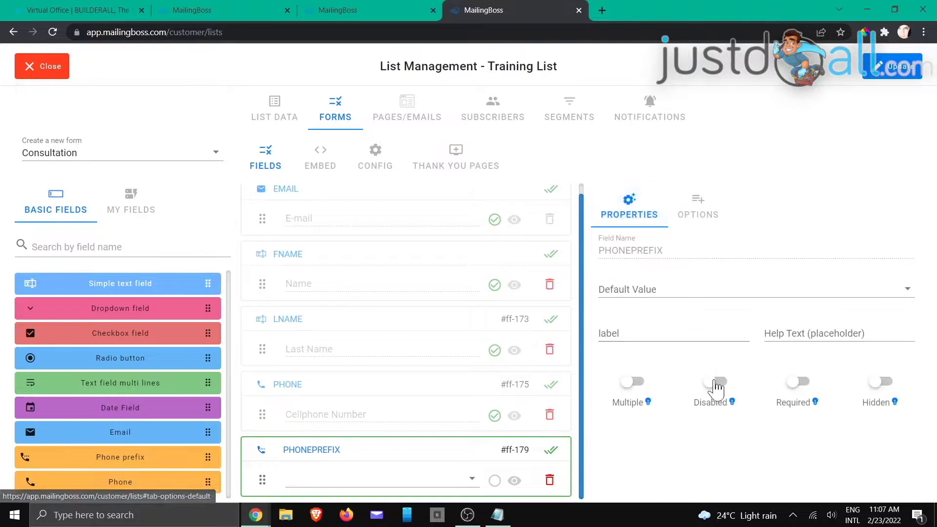
left_click(880, 385)
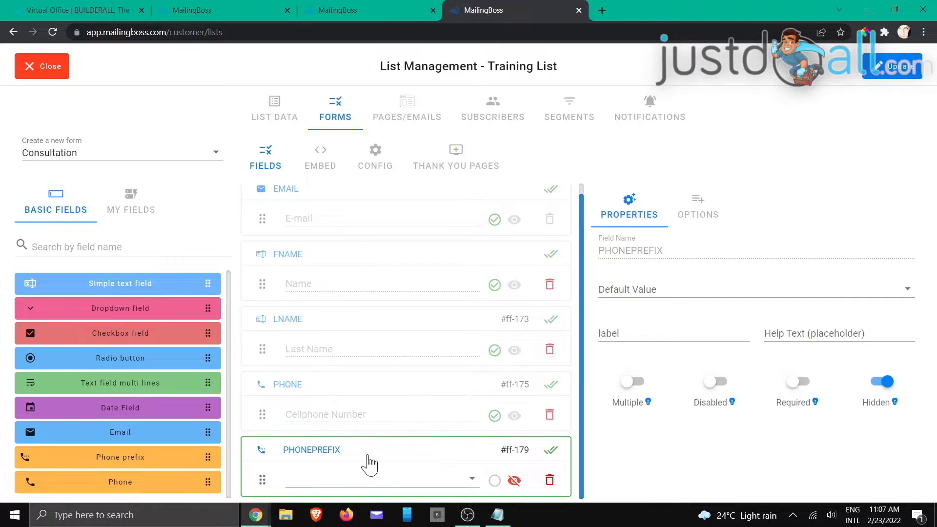
left_click_drag(364, 450, 366, 411)
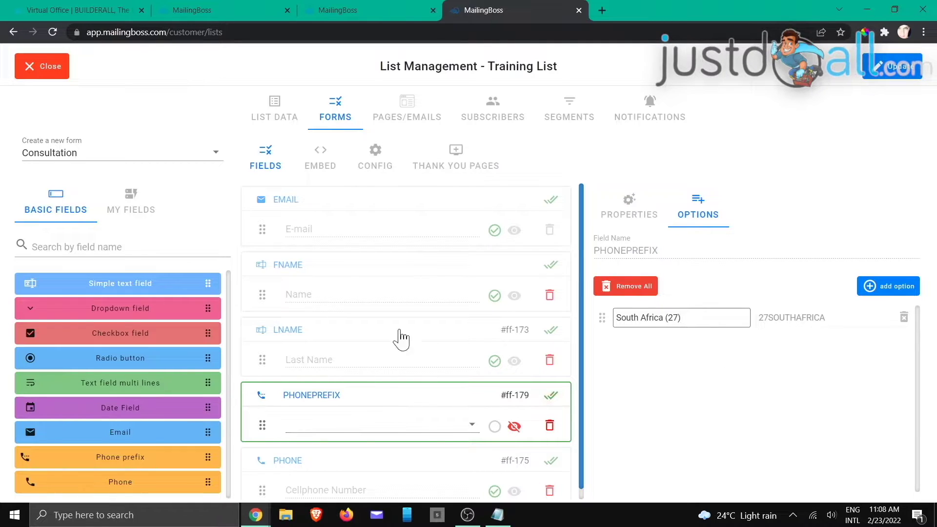
- Update the list's forms, then add PHONEPREFIX to the Default Form and delete it again
left_click(881, 68)
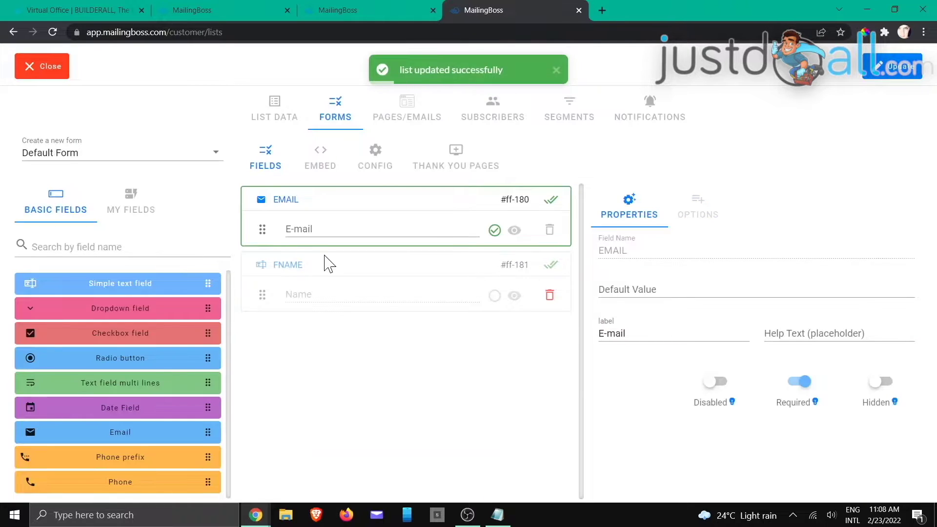
left_click(140, 215)
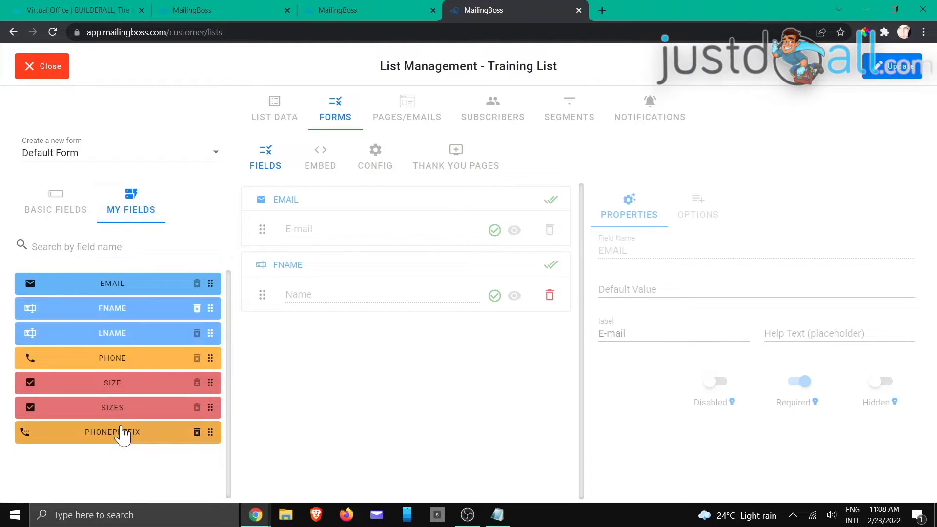
left_click_drag(151, 432, 355, 361)
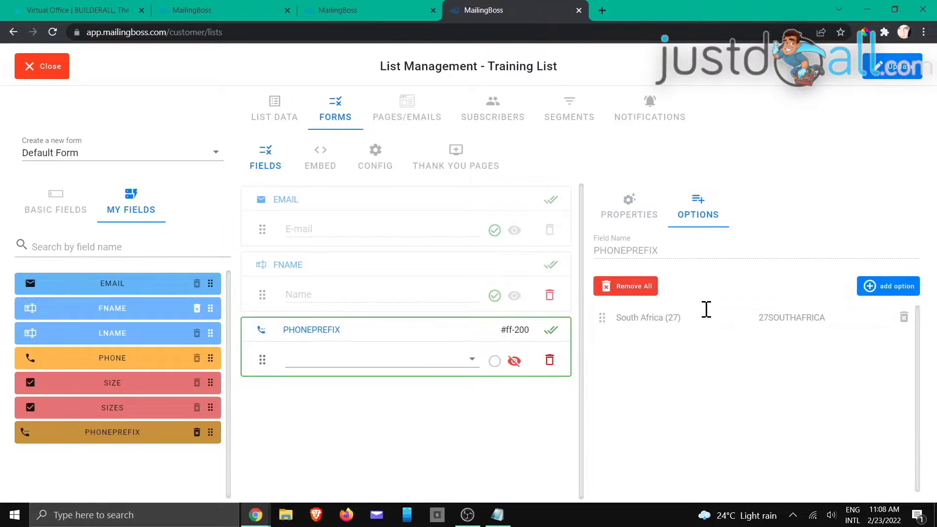
left_click(550, 362)
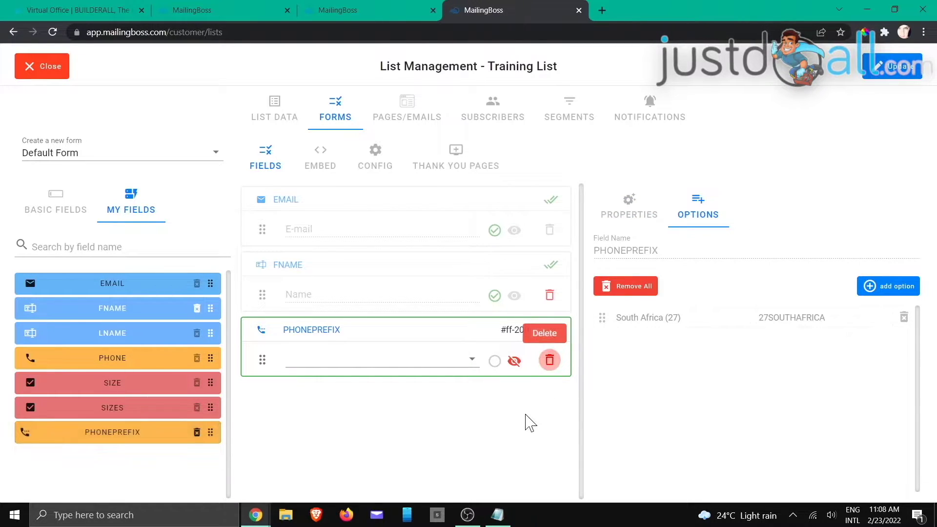
left_click(550, 361)
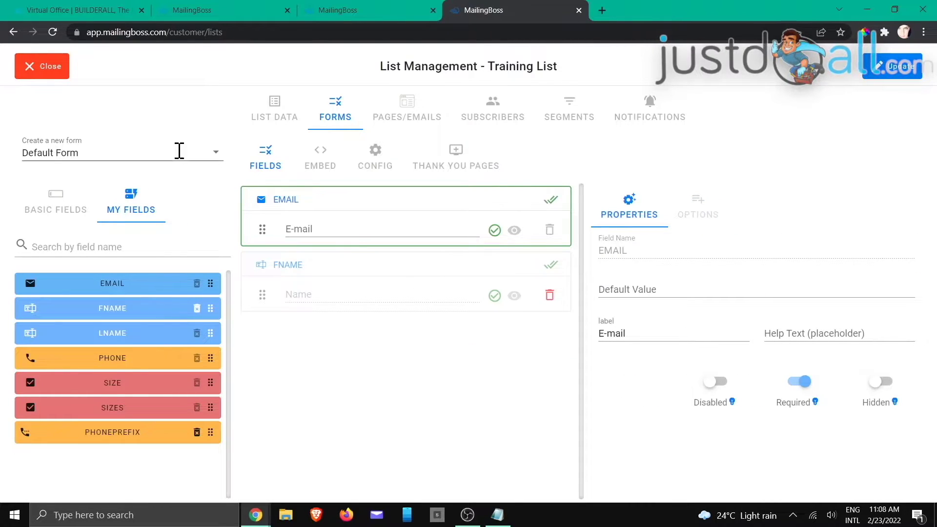
- Switch back to the Consultation form from the forms dropdown
left_click(181, 151)
left_click(81, 212)
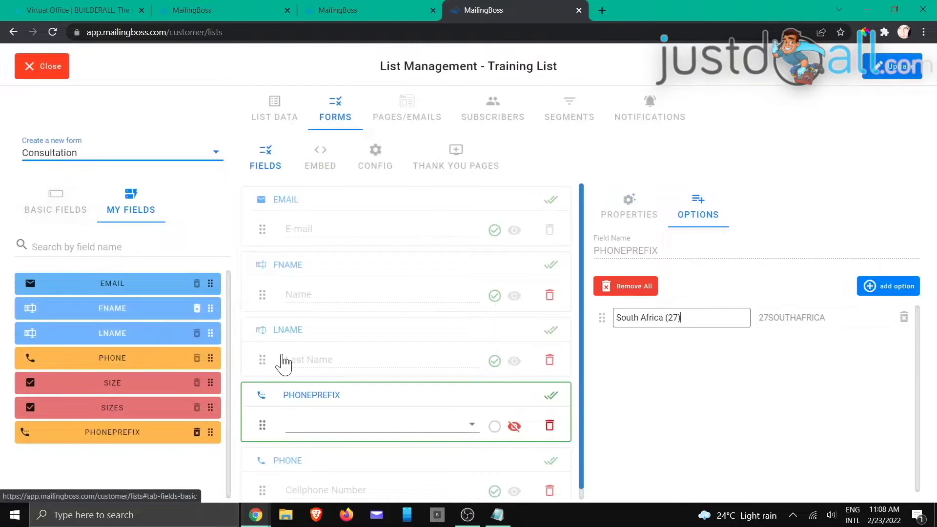
scroll(373, 246, "down", 1)
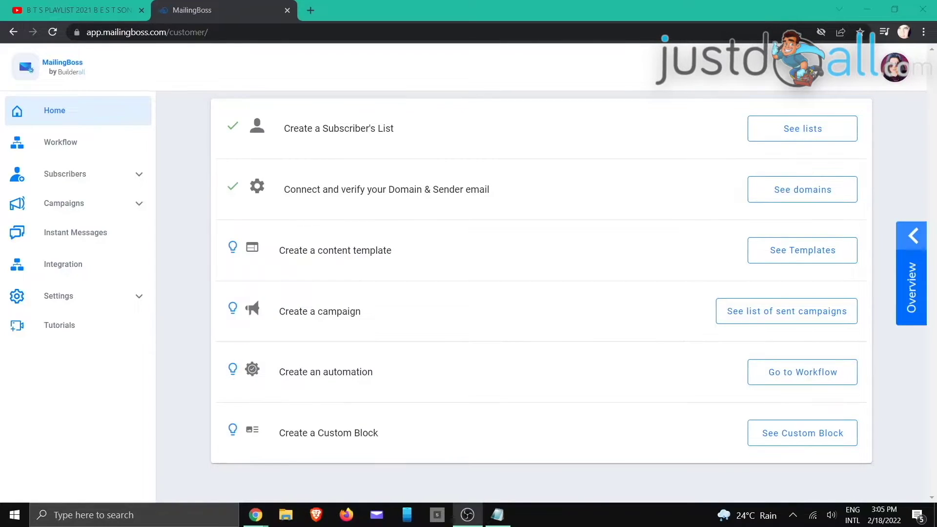
- Check the notes window, then go to the Custom blocks page from the home checklist
key("alt+Tab")
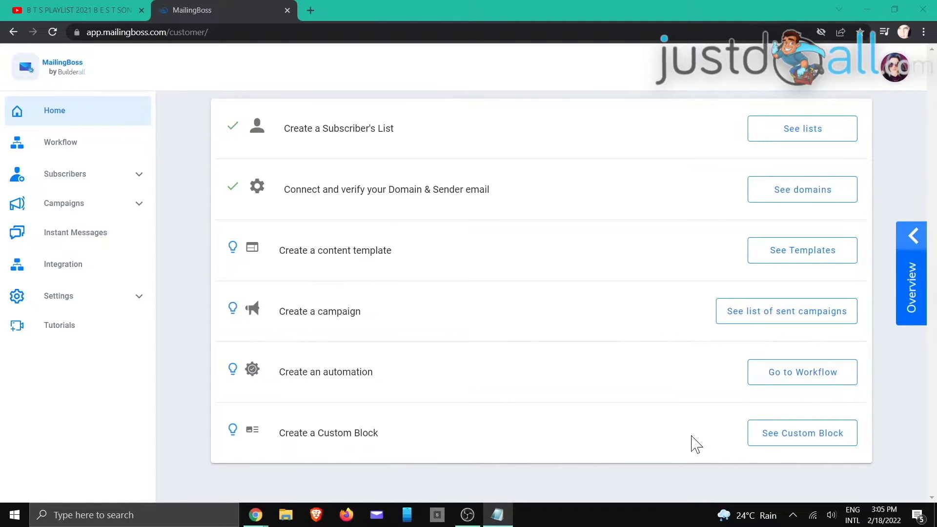
left_click(787, 443)
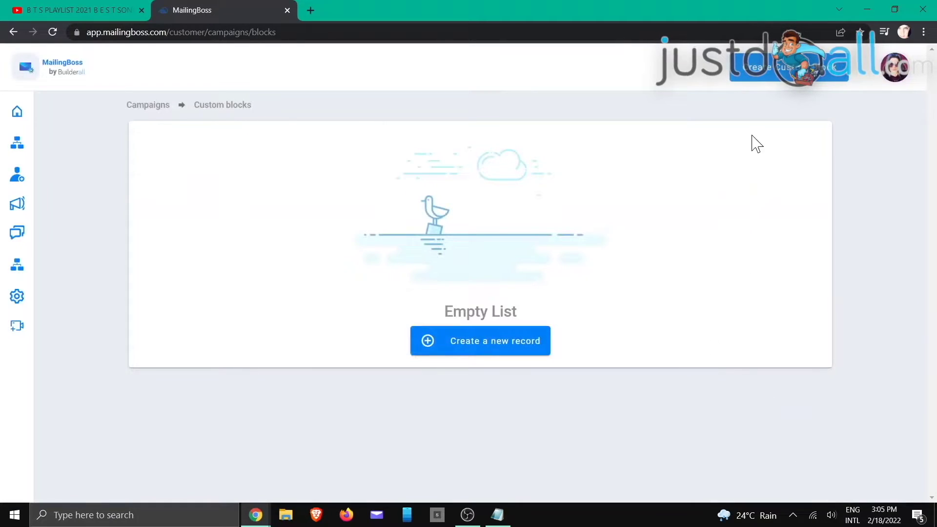
- Create a custom block tagged DISCLAIMER with the pasted commission disclaimer as content, save, and return home
left_click(465, 359)
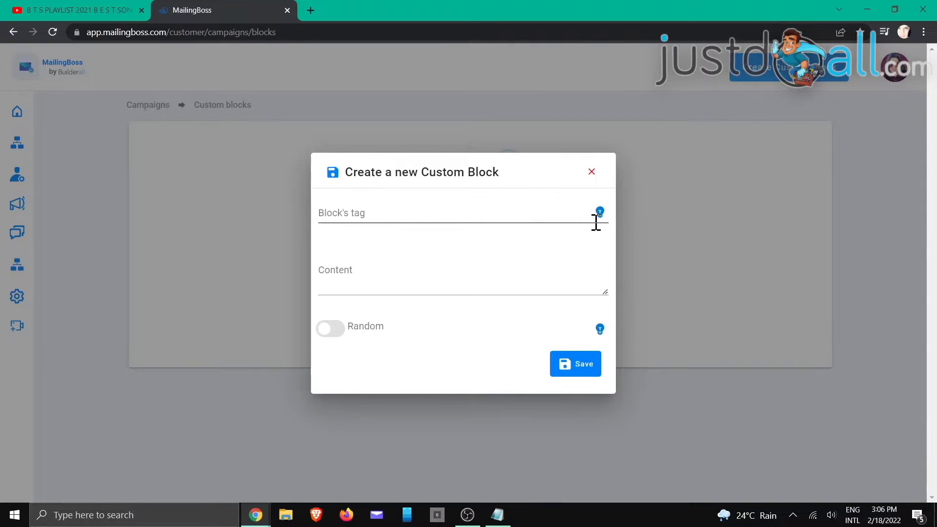
mouse_move(604, 215)
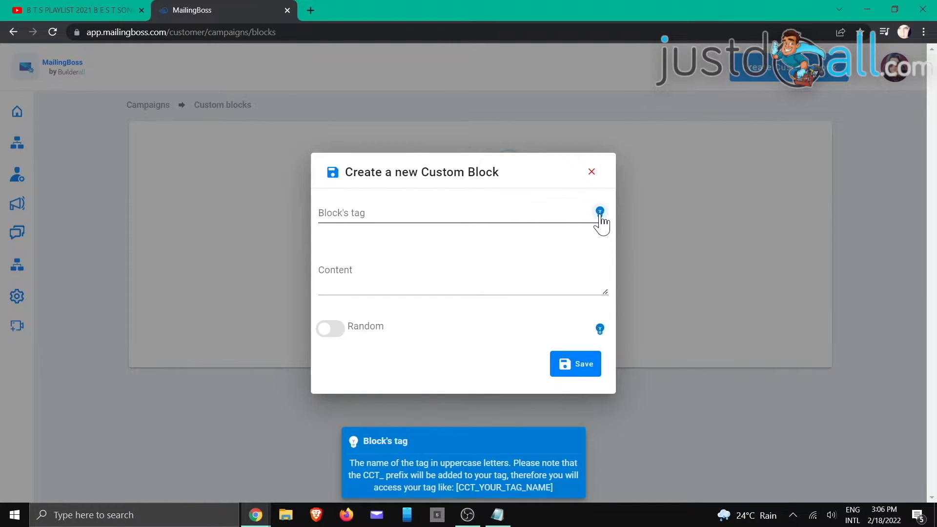
mouse_move(601, 334)
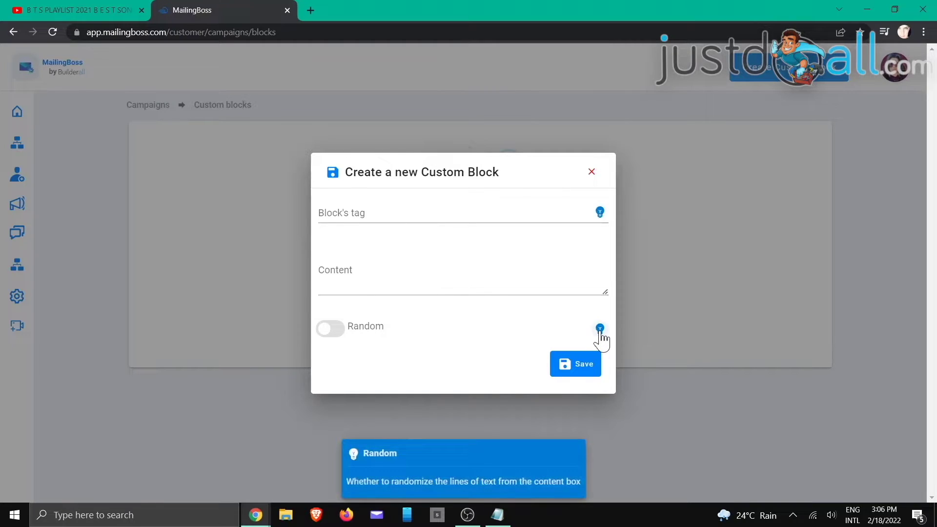
left_click(420, 214)
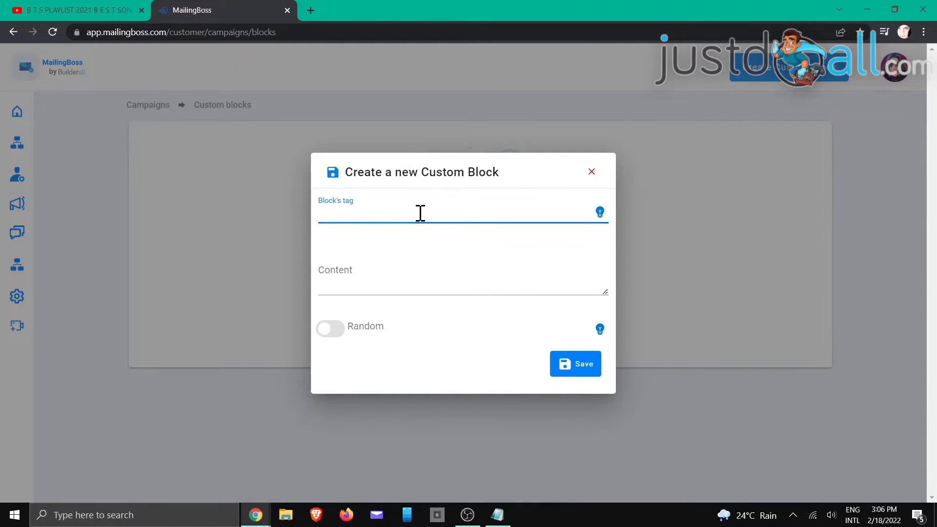
type("di")
key("BackSpace")
key("BackSpace")
type("DISCLAIMER")
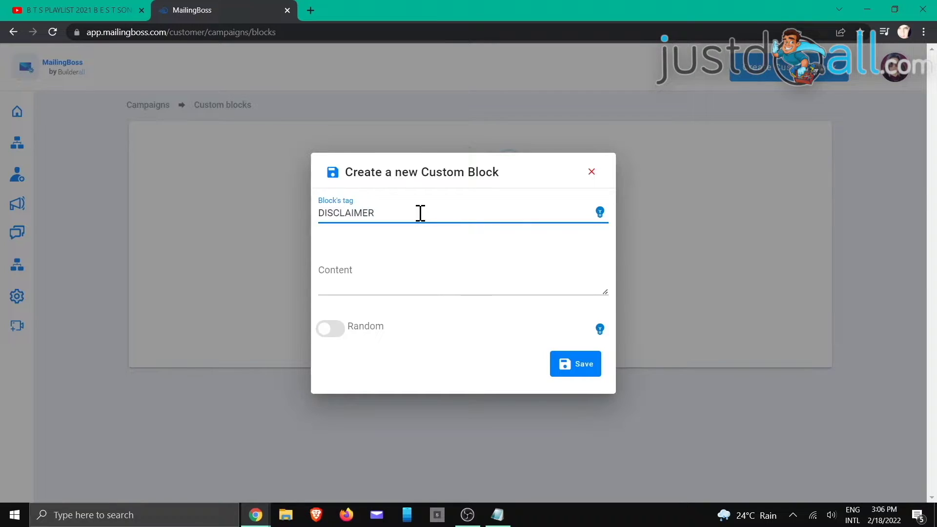
right_click(383, 282)
left_click(423, 377)
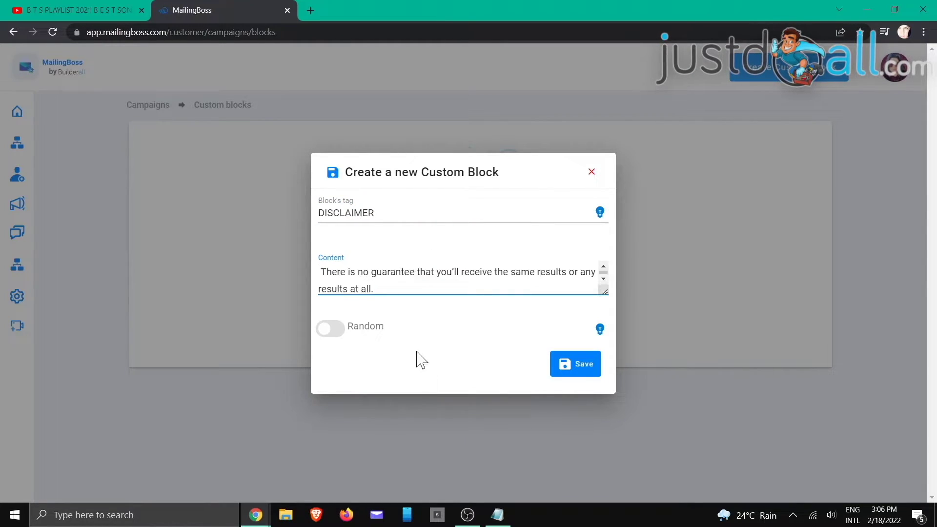
left_click(571, 373)
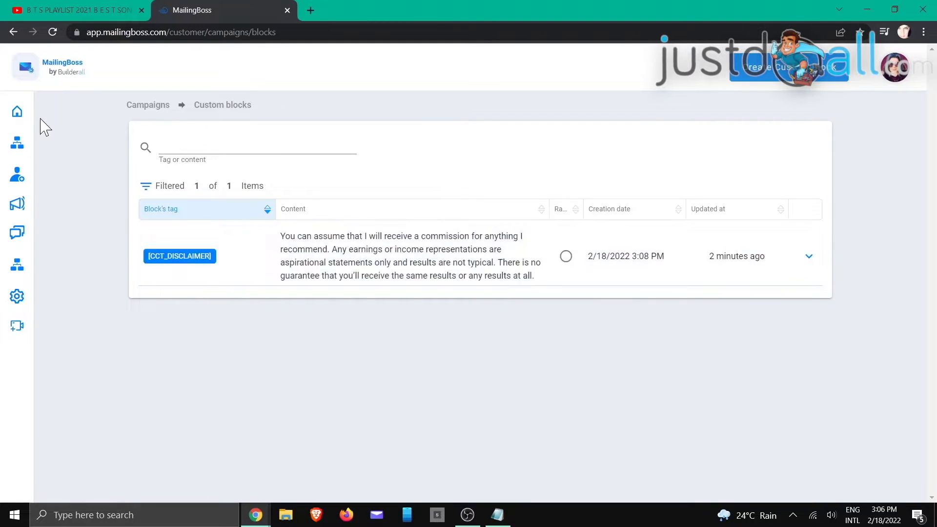
left_click(17, 113)
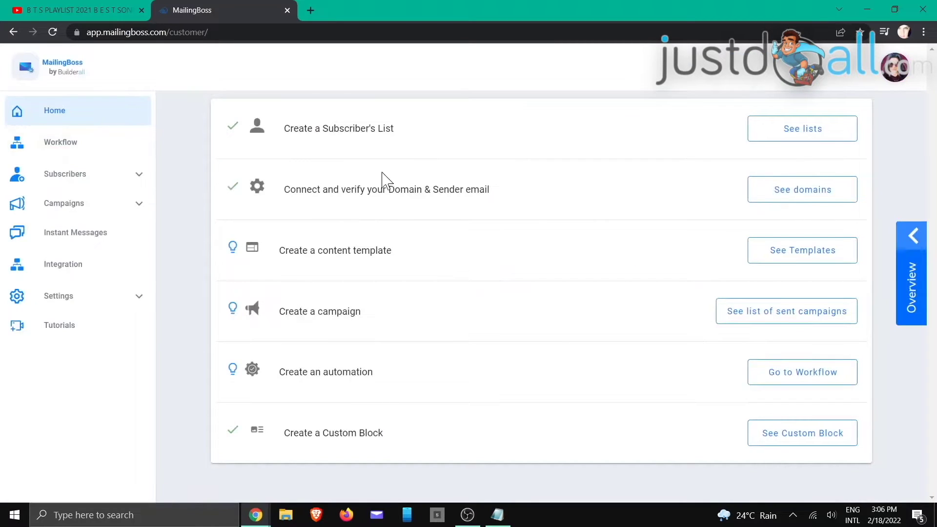
- Create a Regular campaign named 'Custom Block' that targets the Training List, and save it
left_click(730, 314)
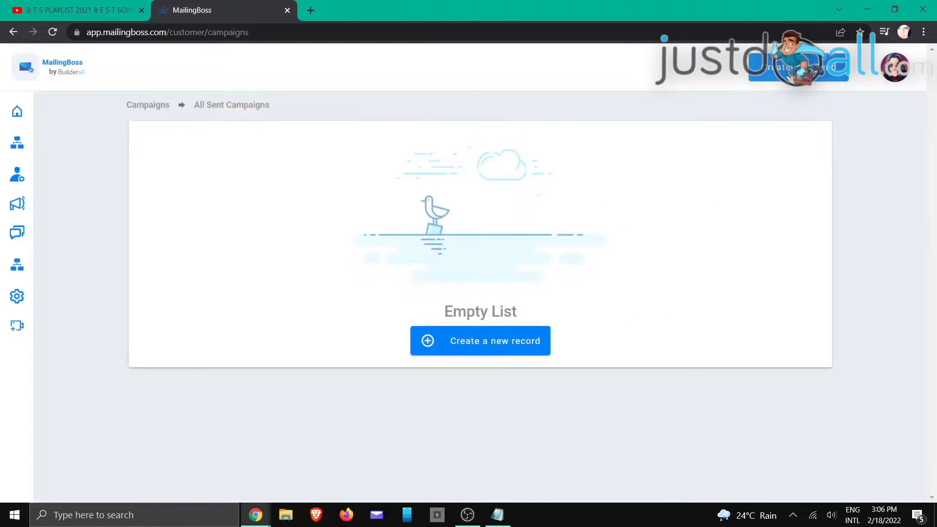
left_click(498, 344)
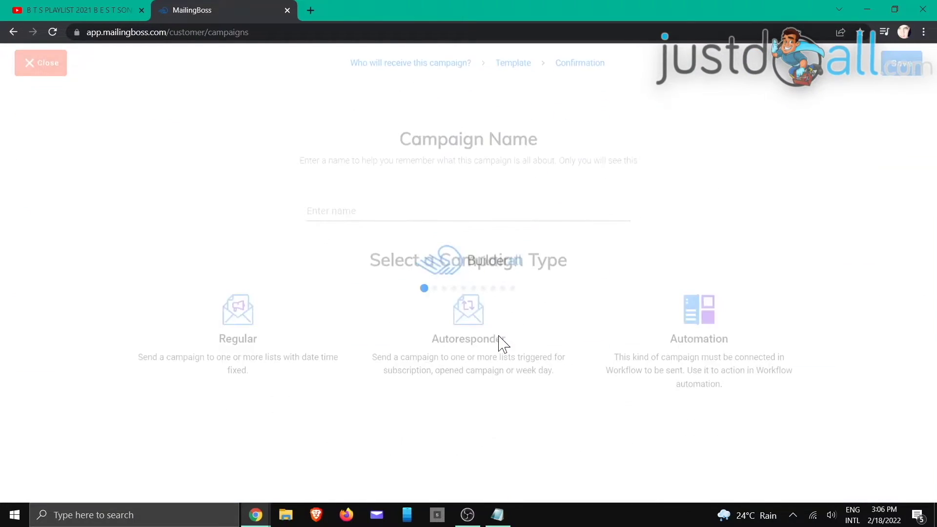
left_click(369, 205)
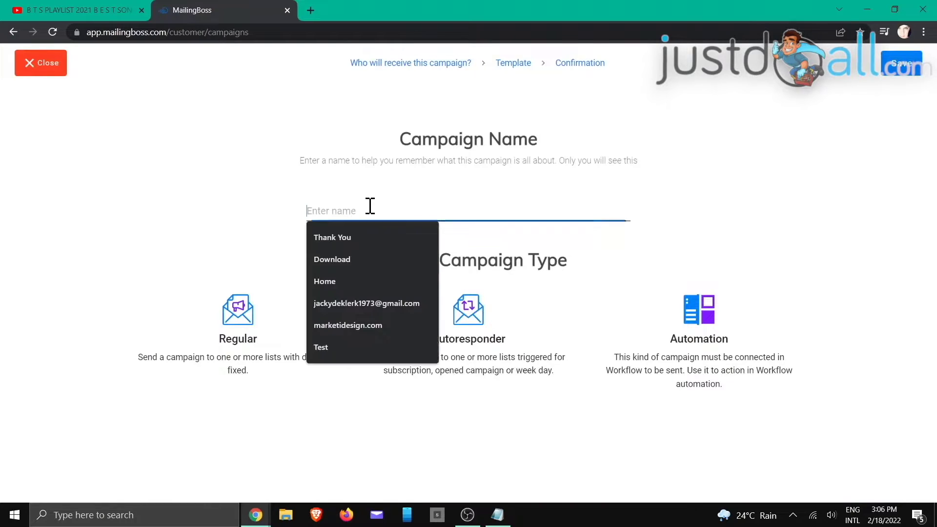
type("cUSTOM")
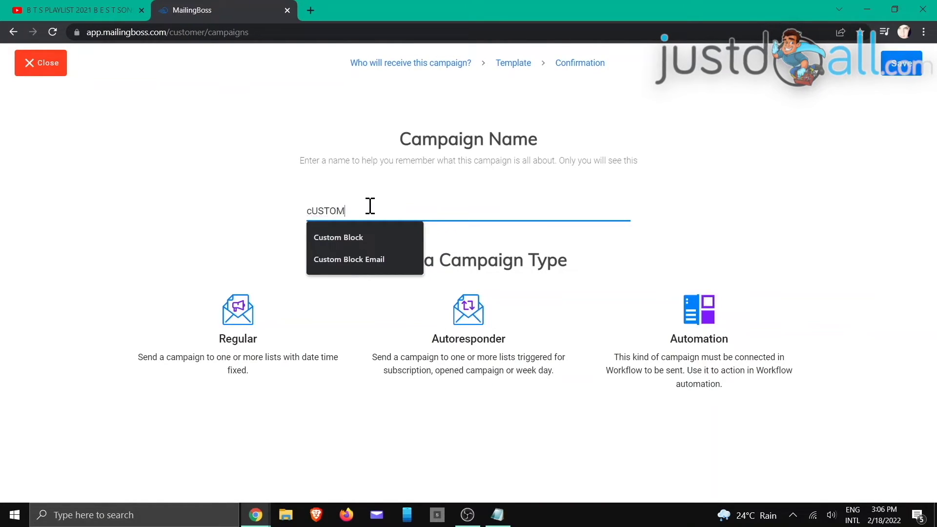
key("BackSpace")
key("BackSpace")
type("Custom Bl")
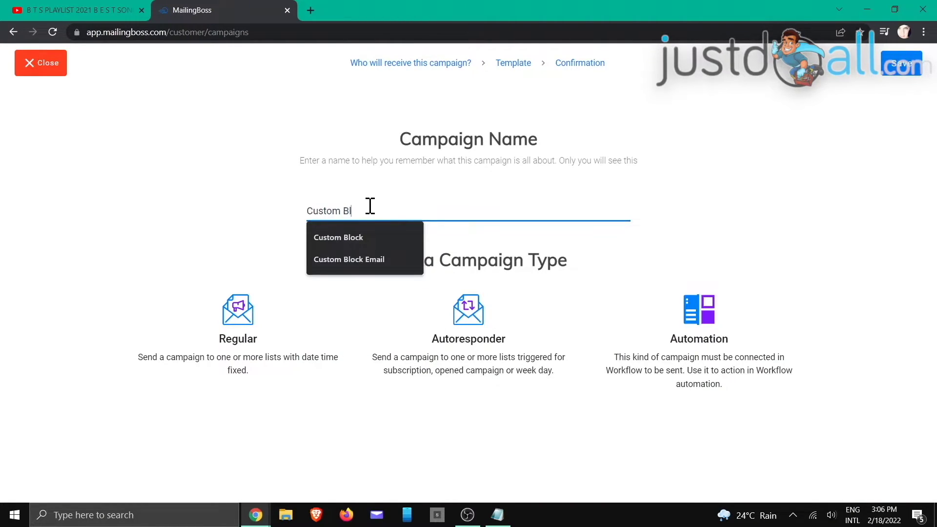
type("ock")
left_click(247, 313)
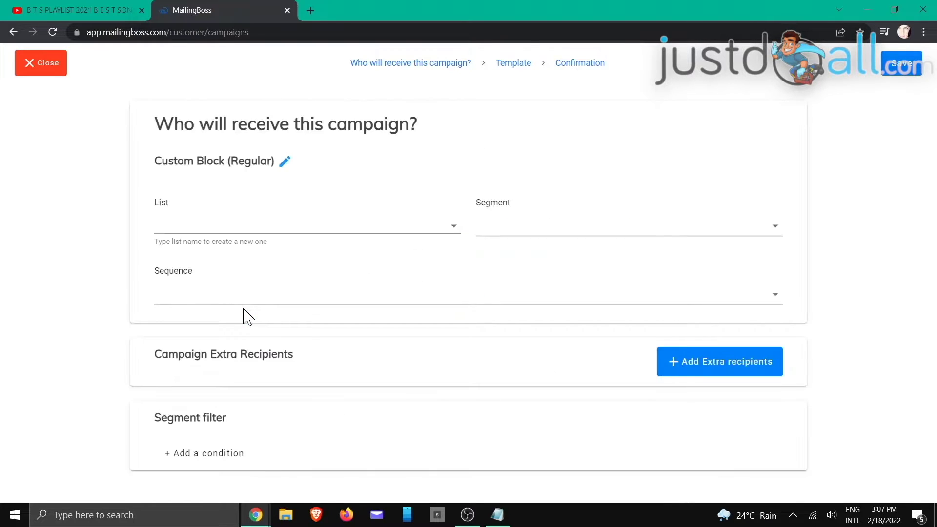
left_click(258, 225)
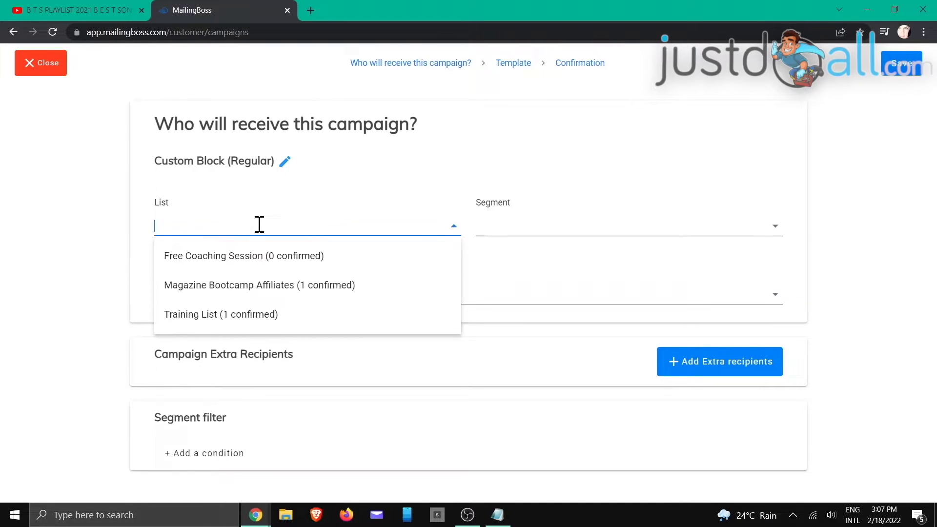
left_click(252, 312)
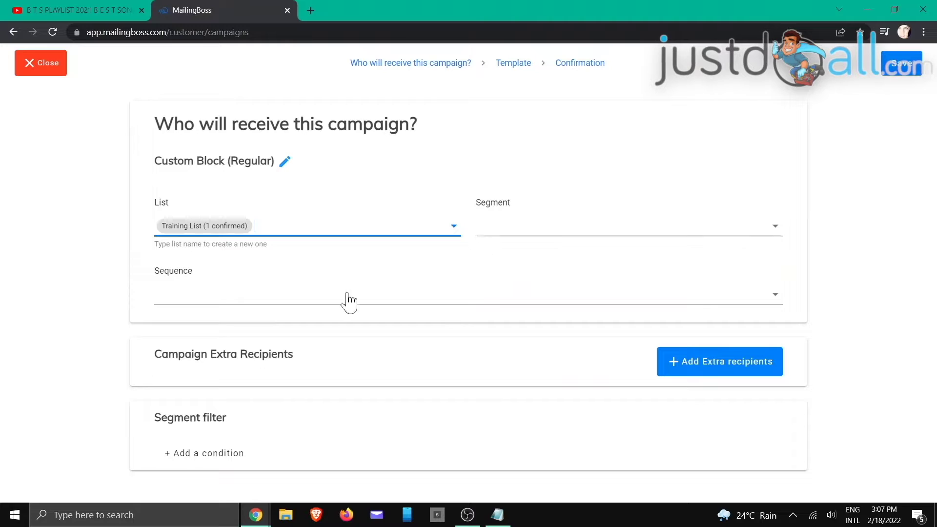
left_click(896, 73)
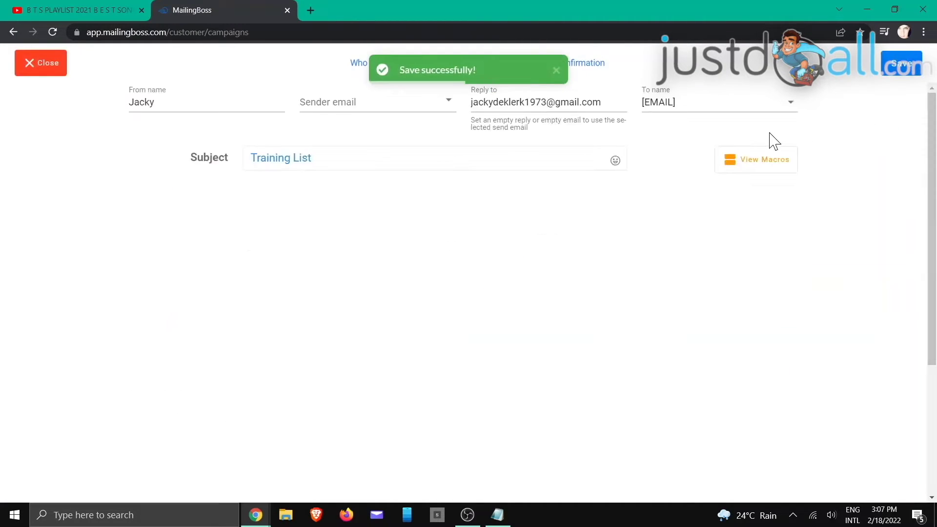
- Pick the matching sender email address from the sender dropdown
left_click(403, 103)
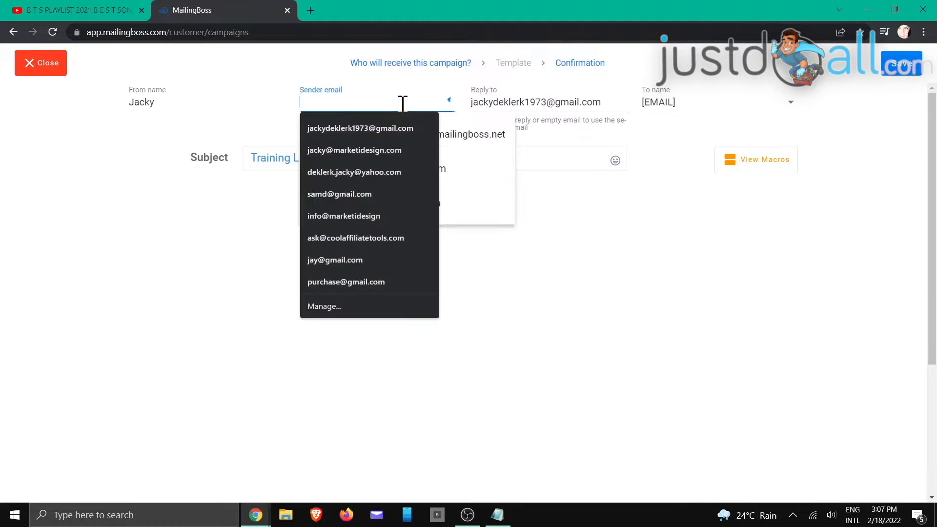
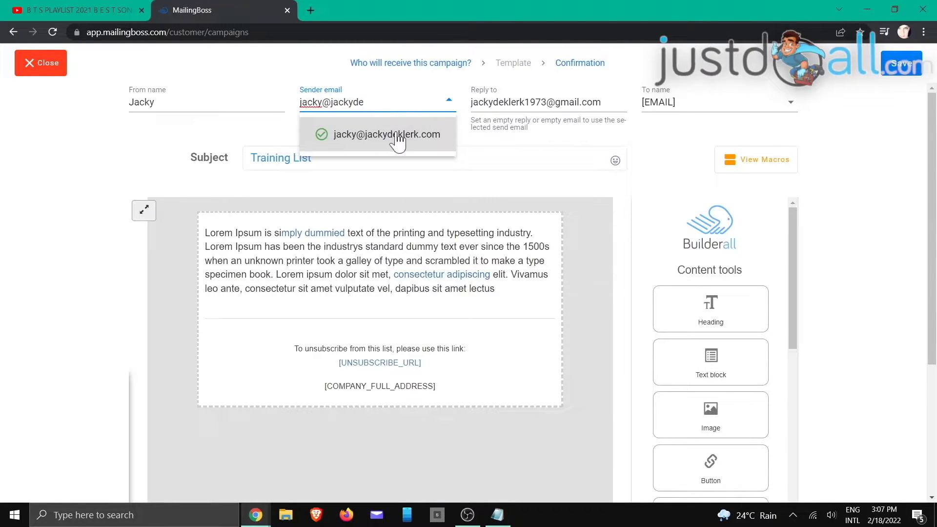
left_click(398, 139)
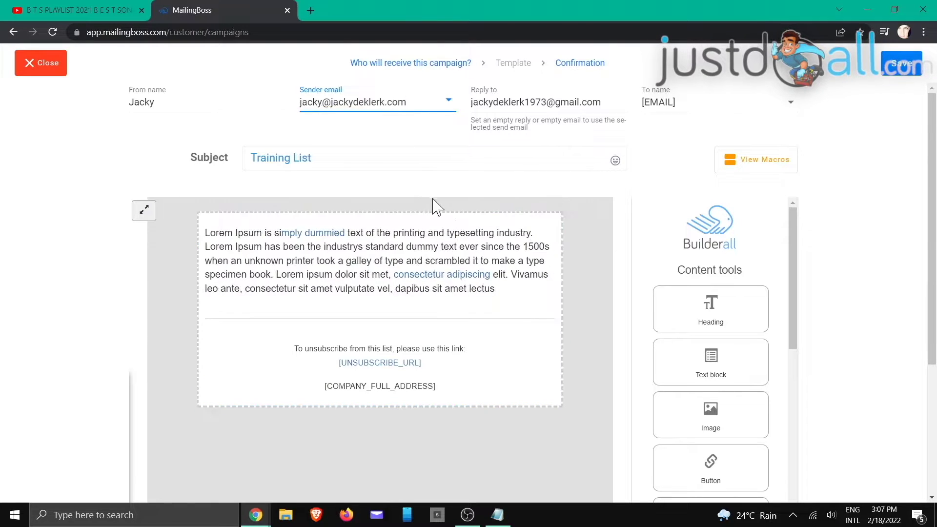
- Replace the lorem ipsum text with 'Hello there, Paragraph!' and the [CCT_DISCLAIMER] macro, then save
left_click(497, 293)
left_click_drag(496, 291, 210, 234)
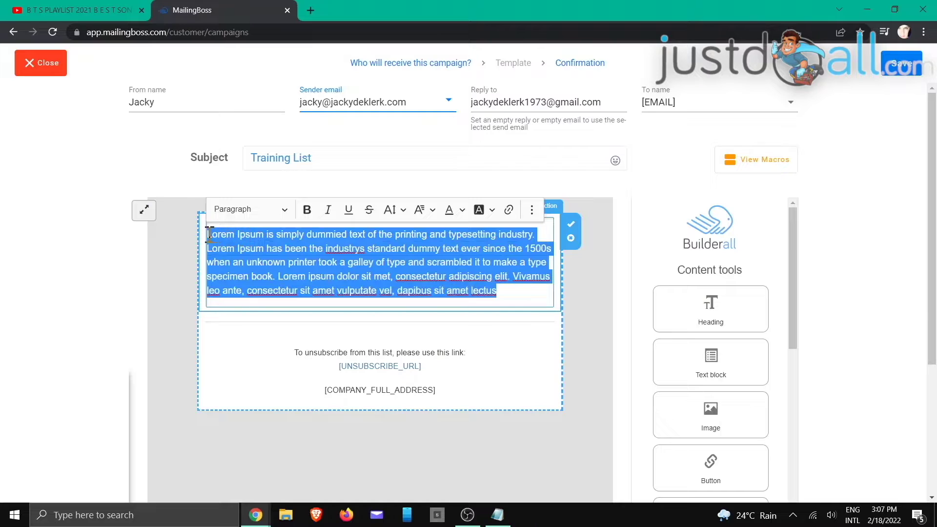
type("Hello there")
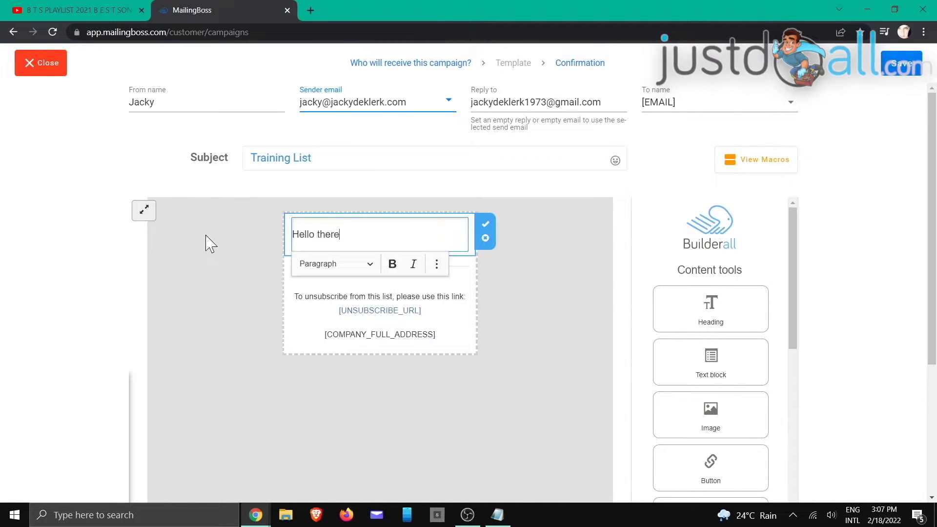
type(",")
key("Return")
key("Return")
key("BackSpace")
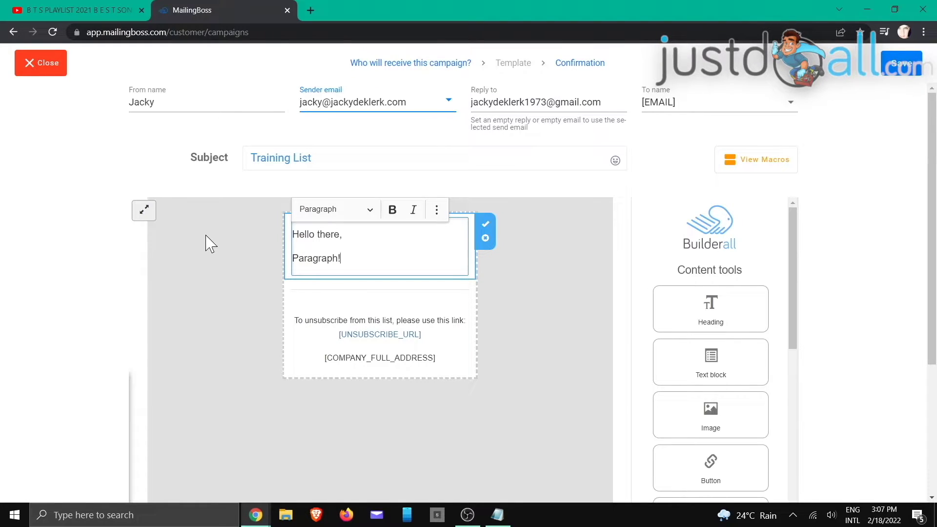
key("Return")
key("Return")
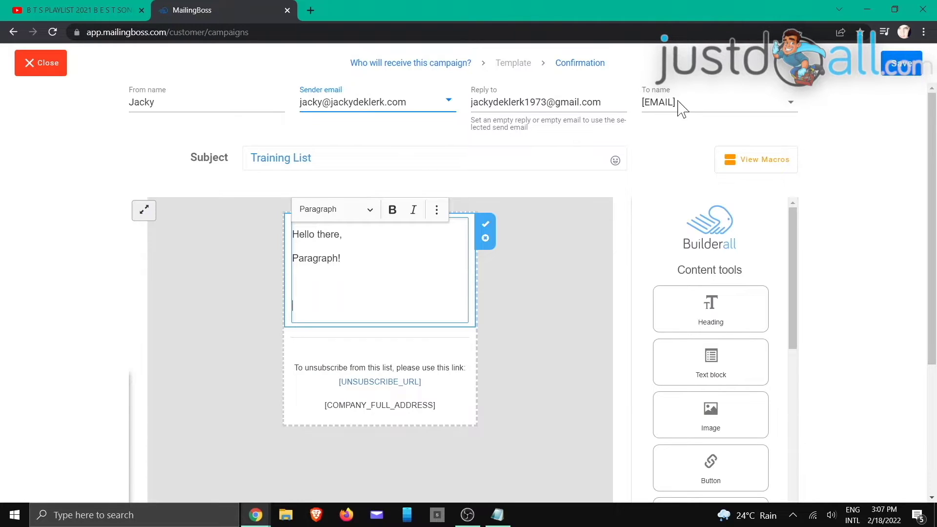
left_click(735, 166)
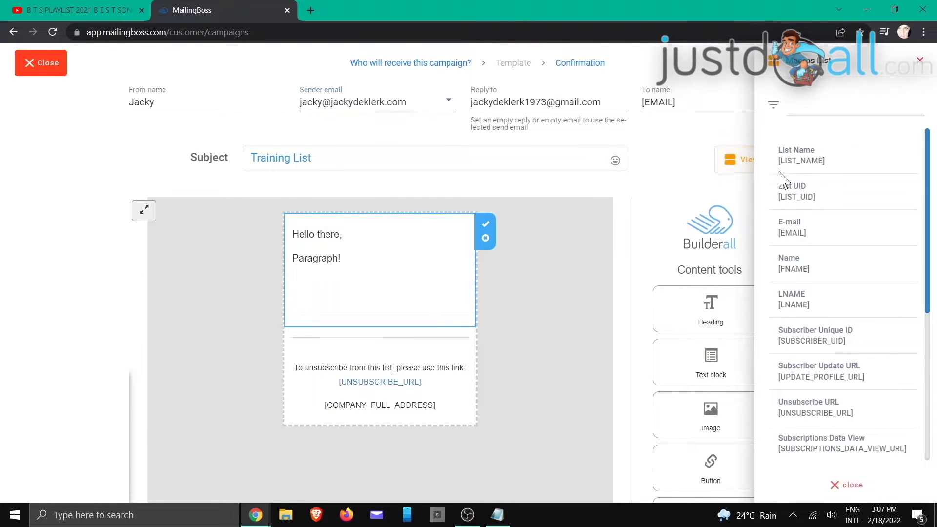
left_click(918, 61)
left_click(293, 283)
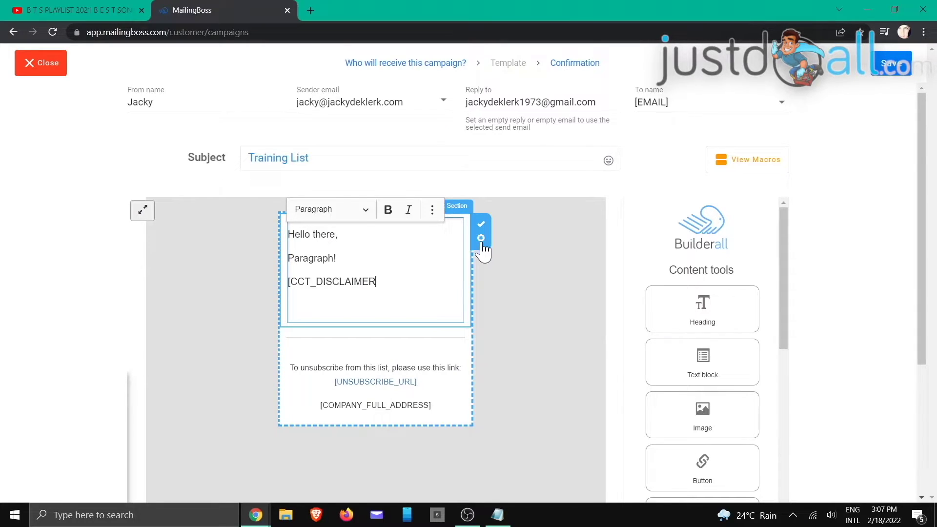
left_click(481, 231)
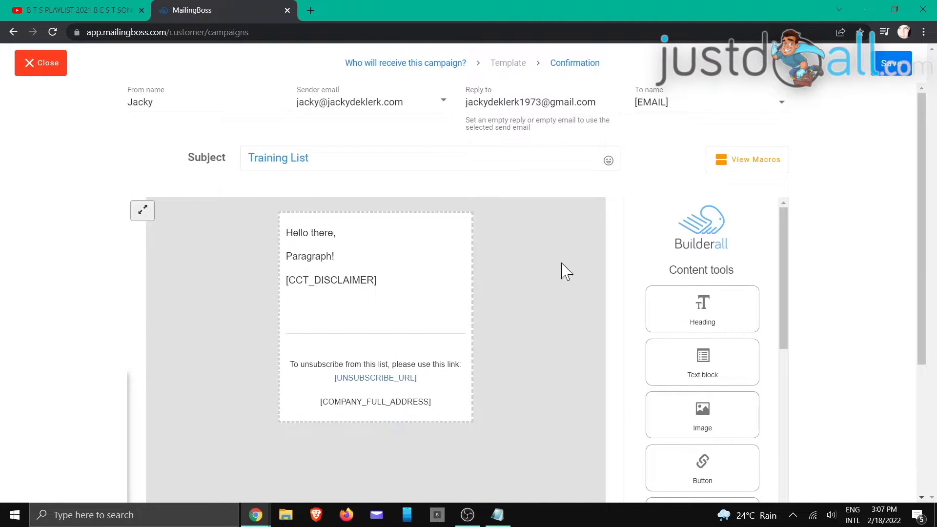
left_click(884, 74)
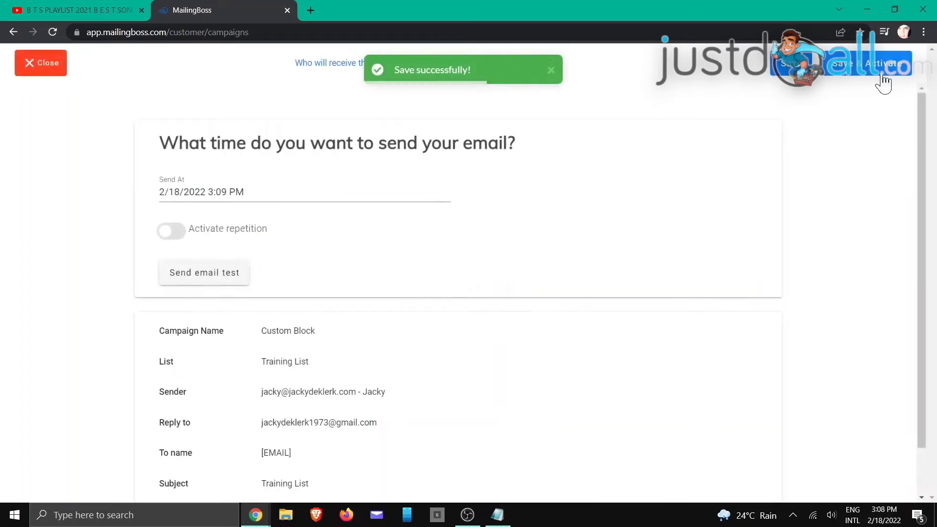
- Save and activate the Custom Block campaign, refreshing until its status reads Sent
left_click(843, 75)
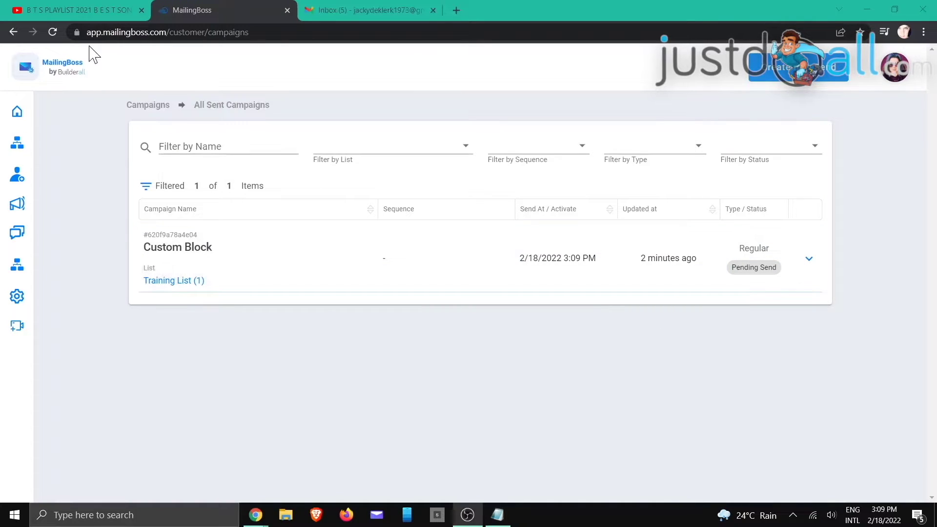
left_click(53, 33)
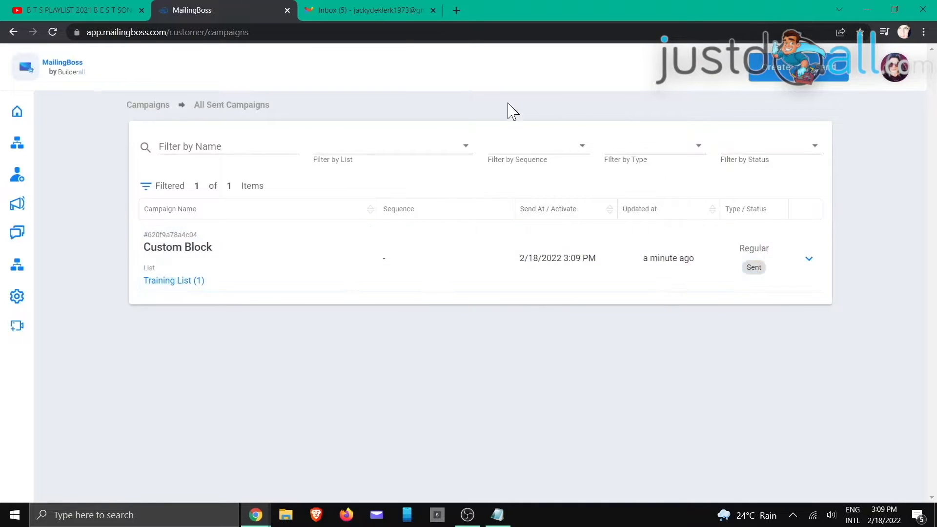
left_click(389, 8)
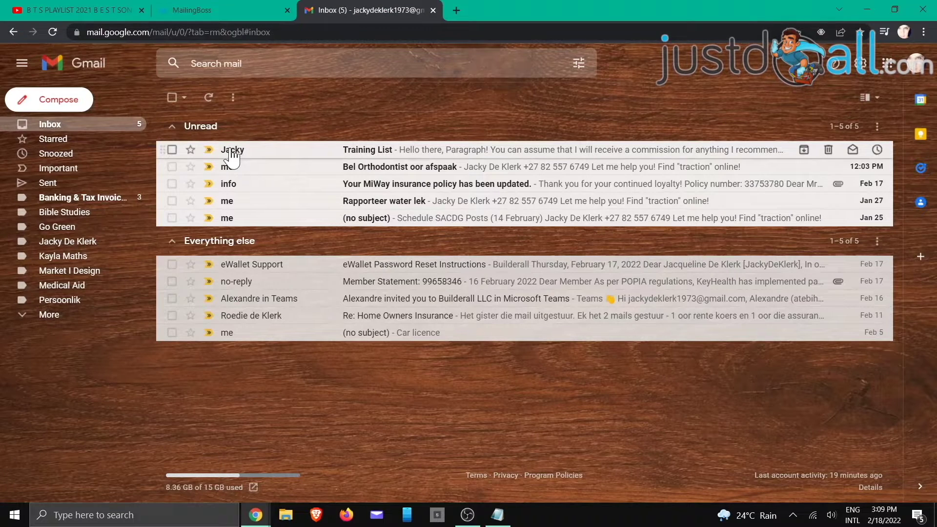
- Open the Training List email in Gmail and review its rendered disclaimer paragraph
left_click(403, 157)
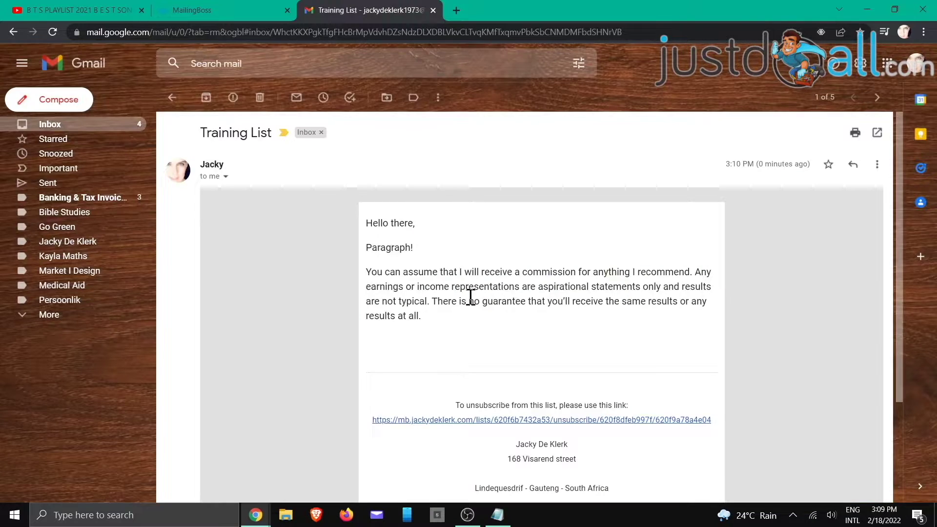
left_click_drag(369, 272, 436, 325)
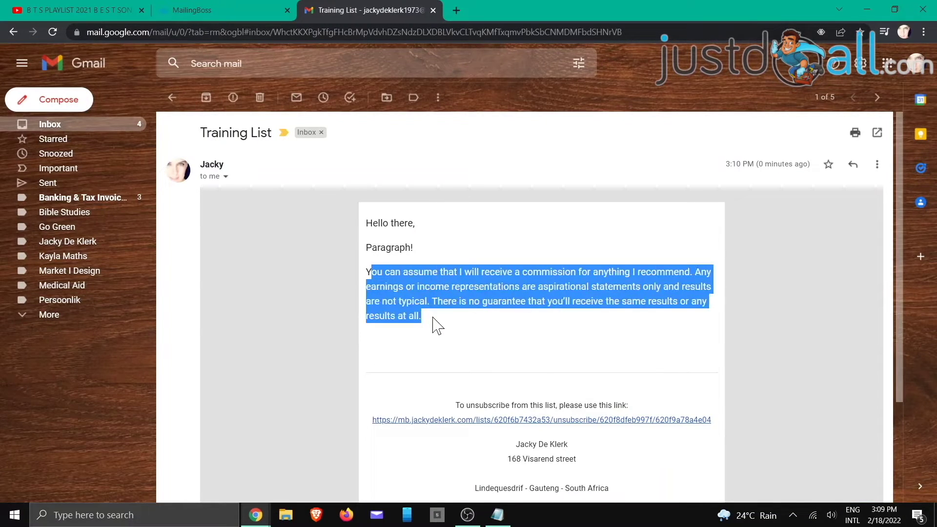
left_click(444, 344)
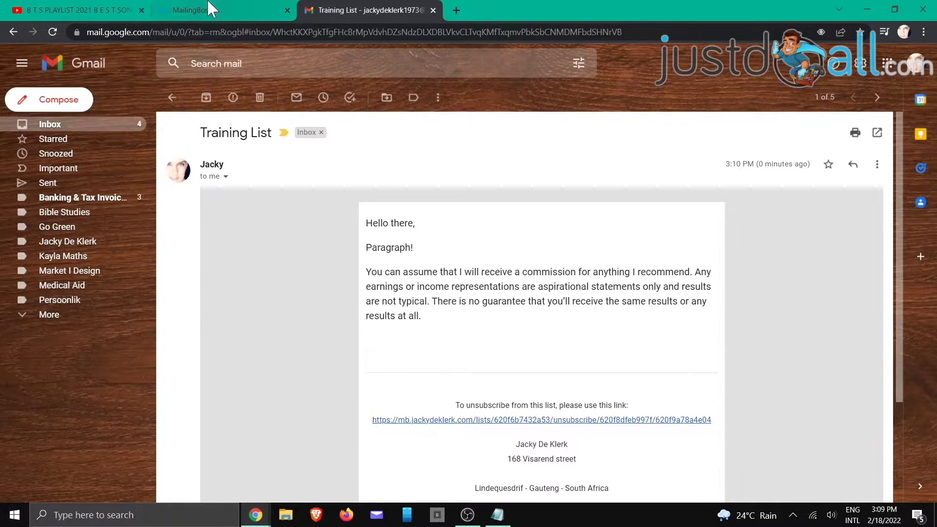
left_click(204, 7)
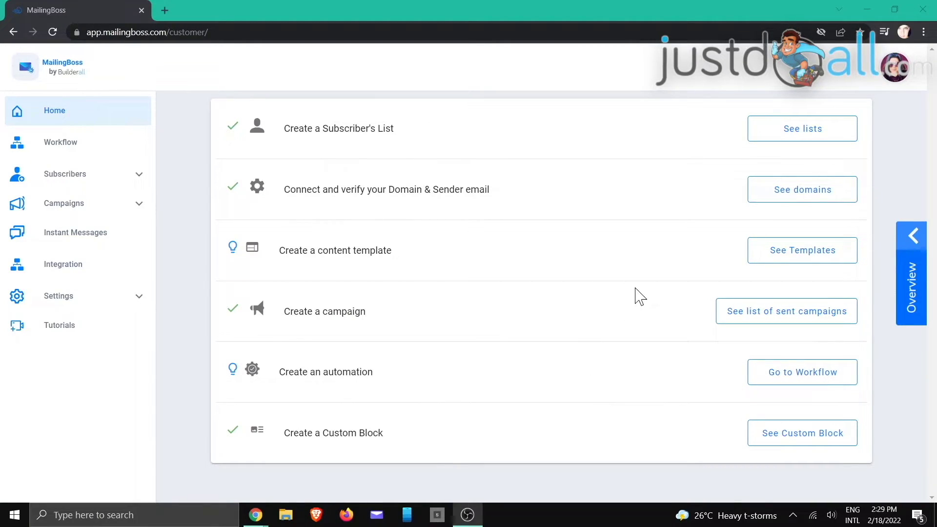
- Go to the Templates page and create a new template record
left_click(802, 258)
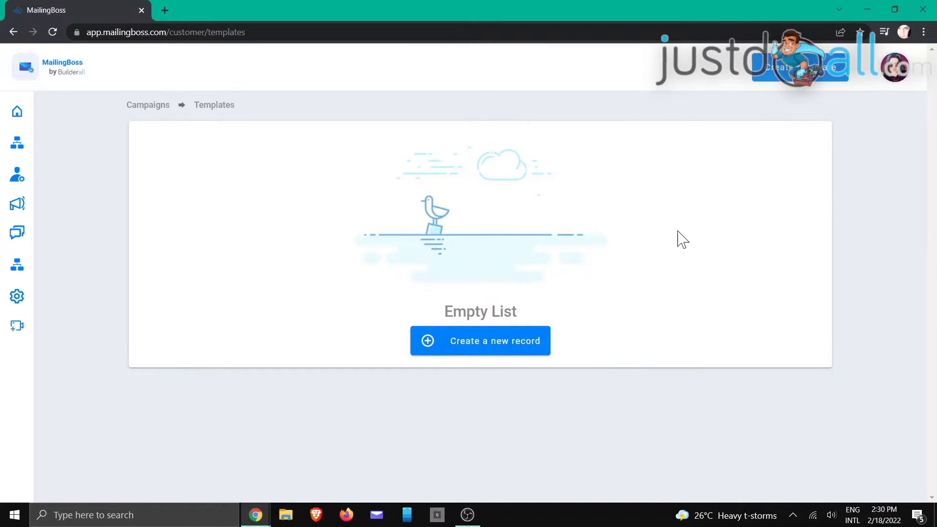
left_click(482, 347)
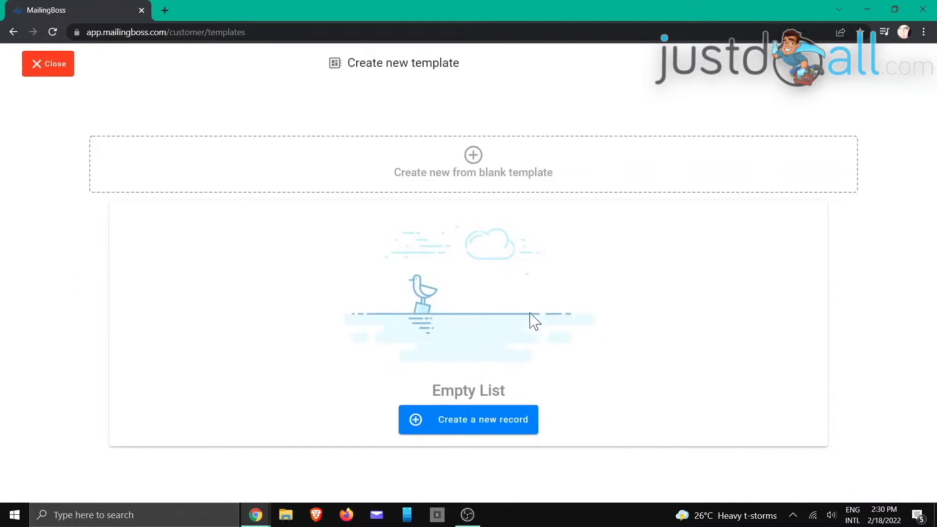
- Create a blank template named My NewsLetter Template in the Arts and Artists category
left_click(473, 160)
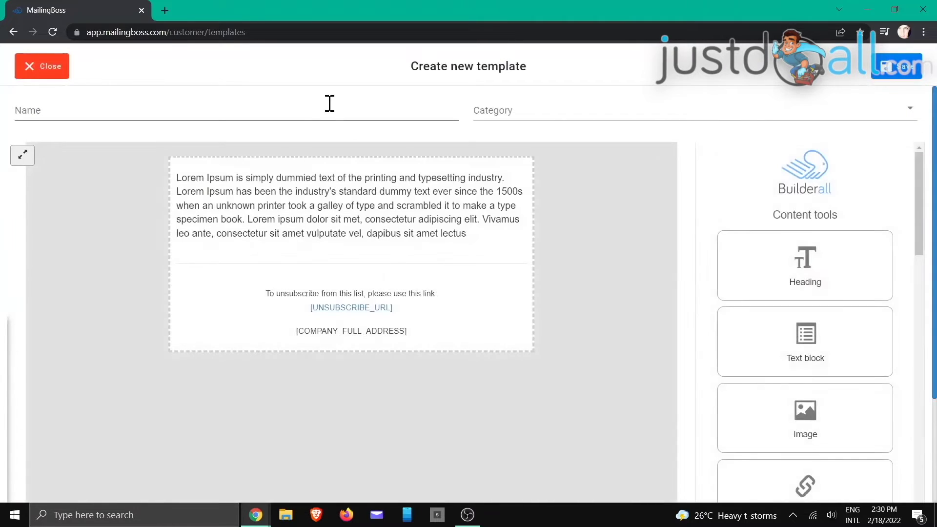
left_click(330, 104)
type("My NewsLetter Template")
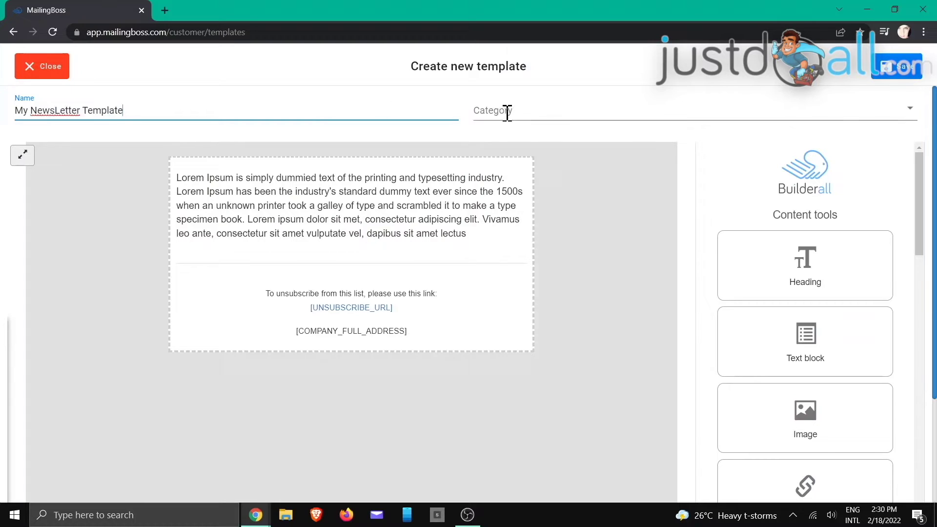
left_click(534, 110)
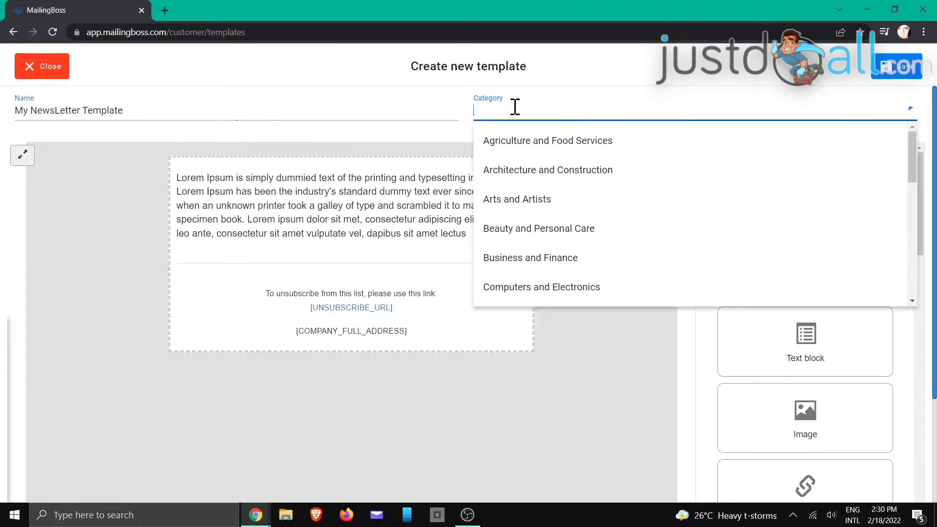
left_click(518, 195)
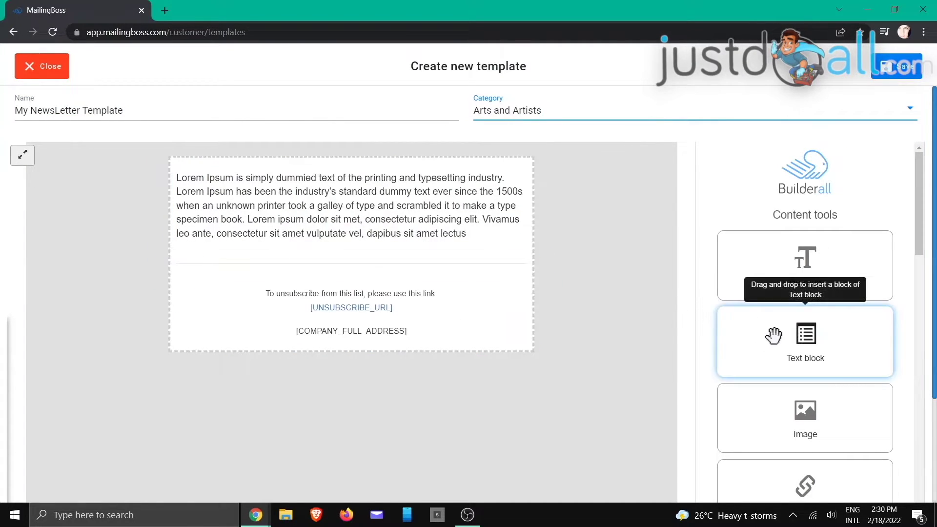
- Add an image block above the text showing the DIGITAL Marketing banner screenshot
left_click_drag(804, 415, 268, 203)
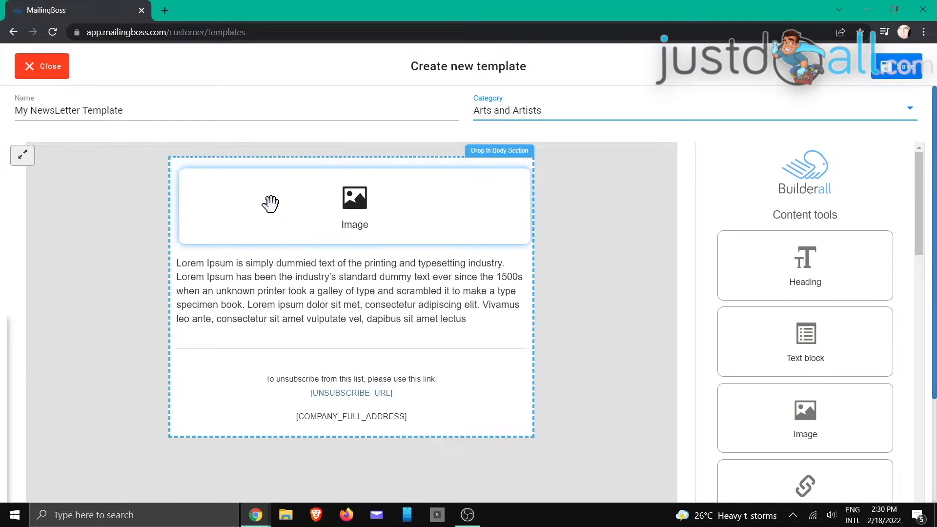
right_click(342, 230)
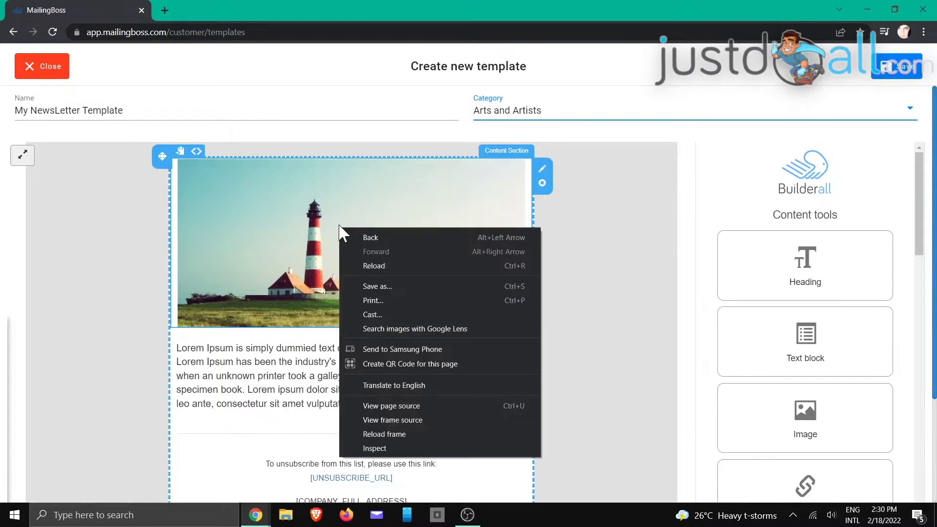
left_click(326, 230)
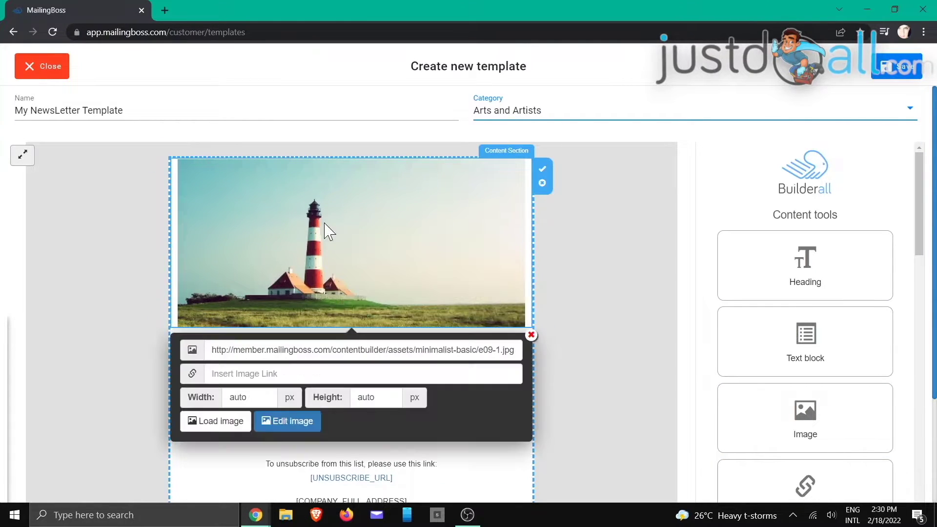
left_click(223, 427)
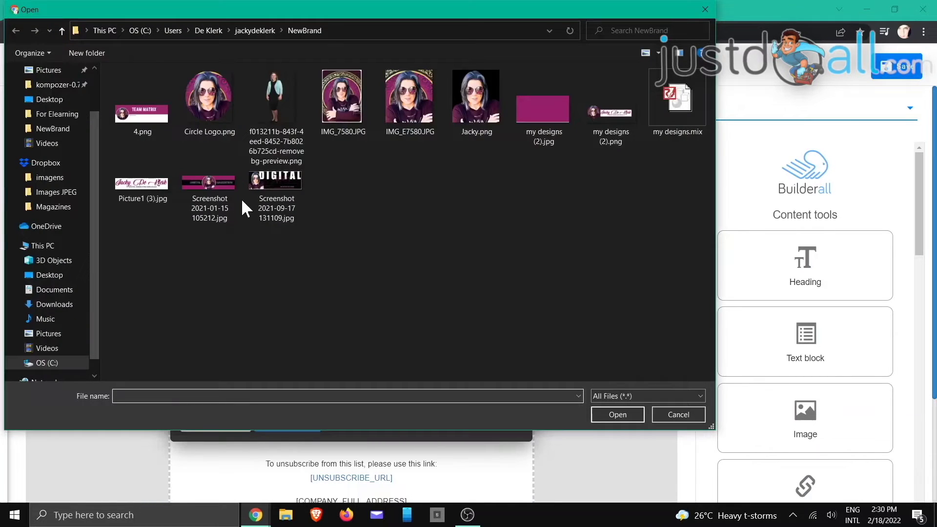
left_click(270, 189)
left_click(616, 415)
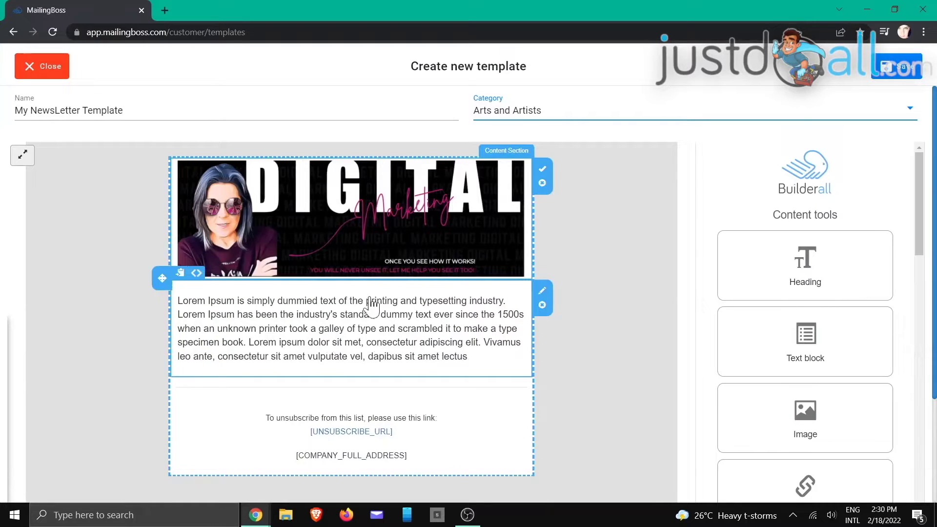
- Replace the placeholder paragraph with the text 'Welcome to my Newsletter'
scroll(517, 349, "down", 3)
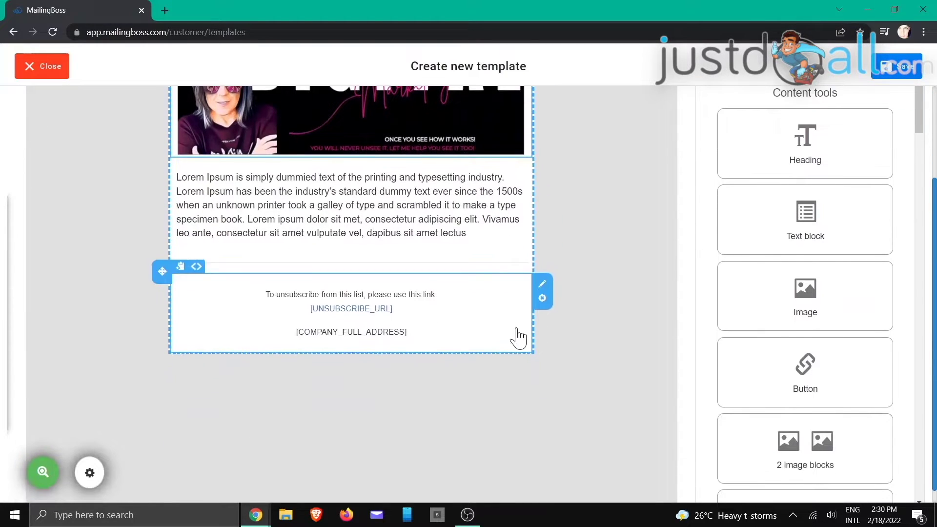
left_click(427, 225)
left_click_drag(479, 228, 174, 166)
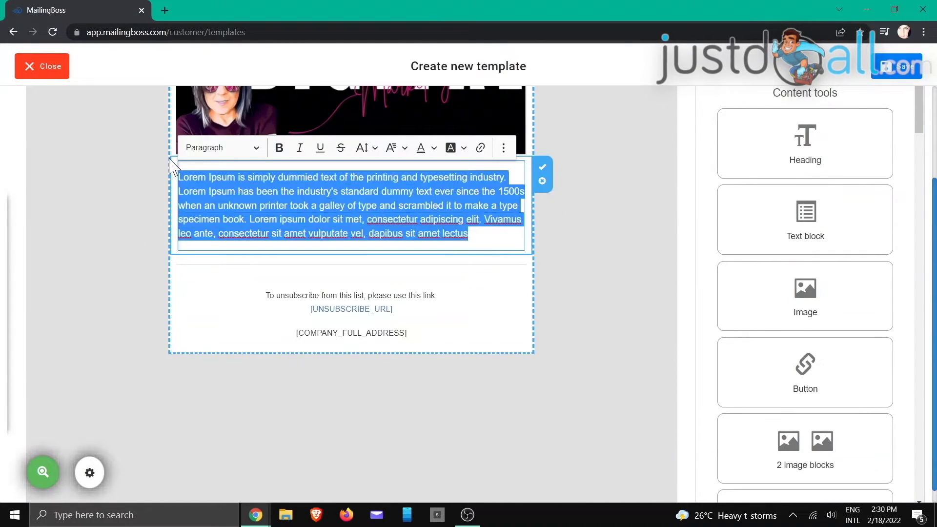
type("Welcome to m")
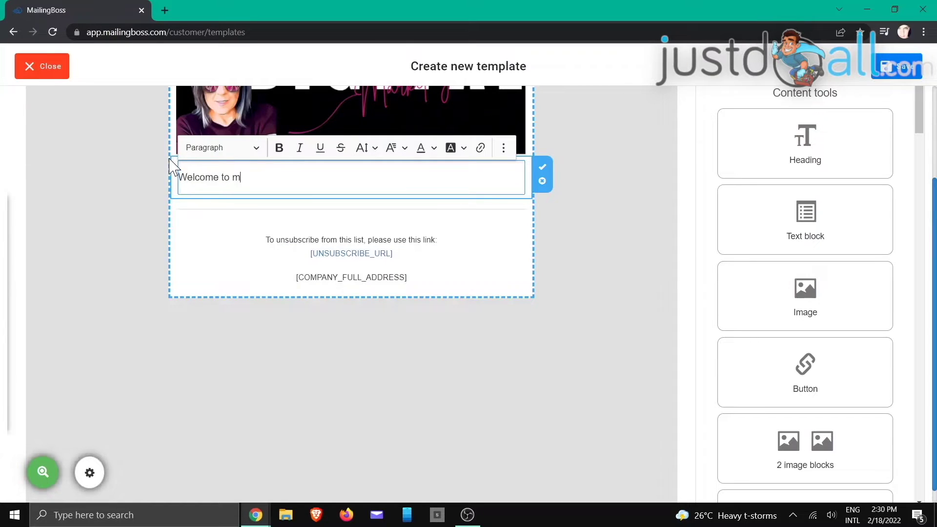
type("y Newsletter")
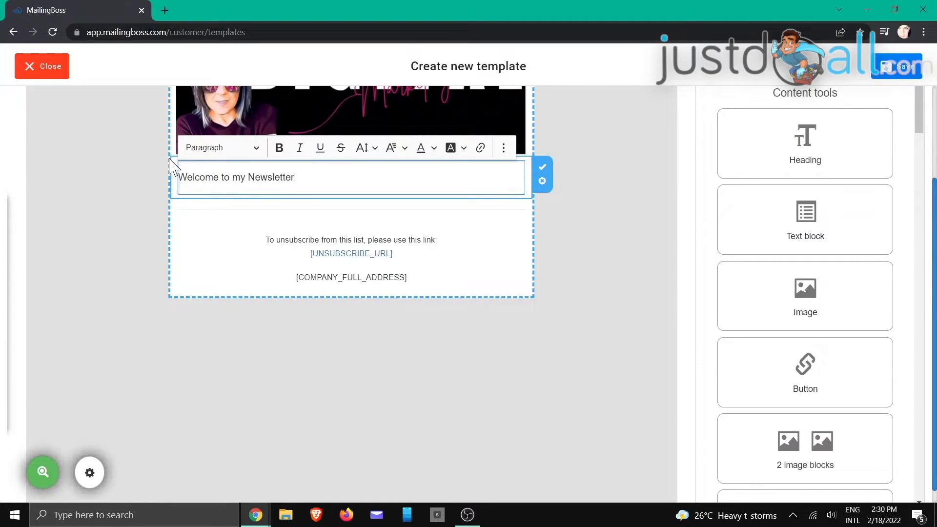
- Format the welcome line as a bold, centred H1 heading
left_click_drag(279, 185, 168, 195)
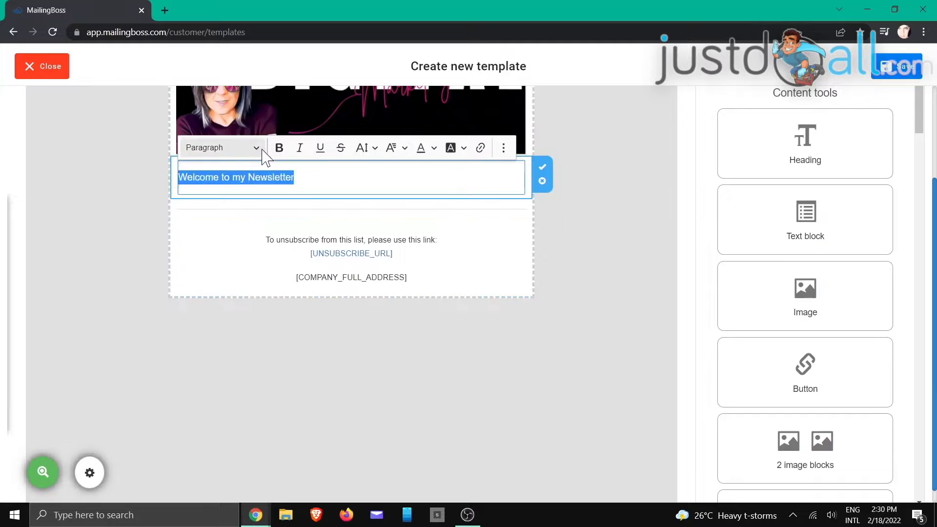
left_click(279, 147)
left_click(503, 148)
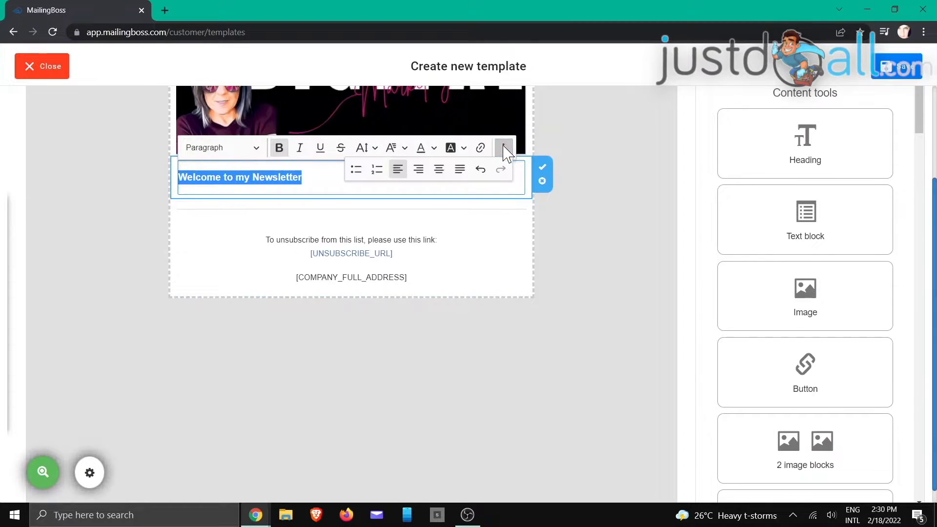
left_click(419, 167)
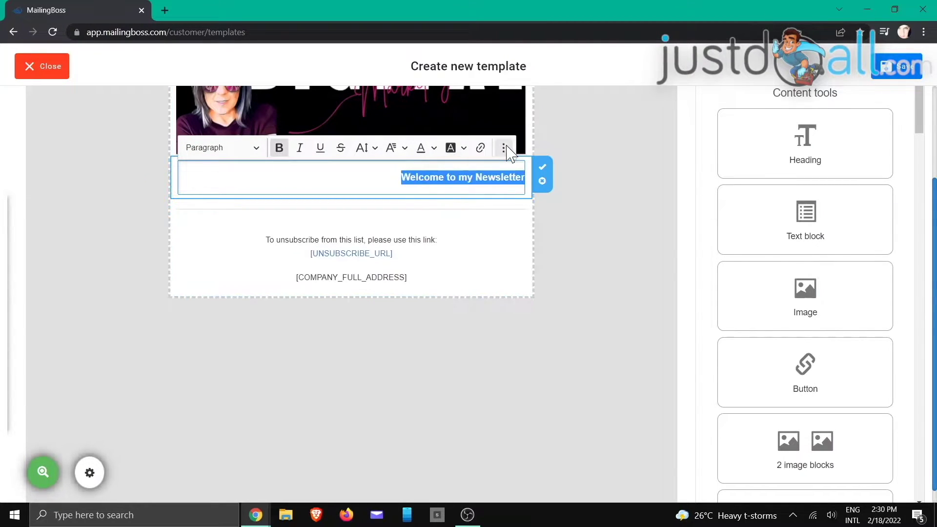
left_click(504, 147)
left_click(439, 169)
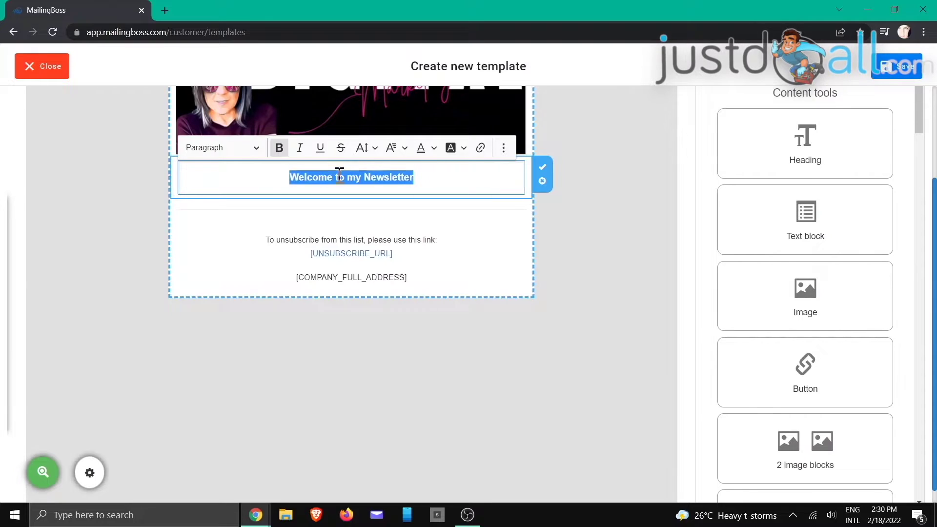
left_click(256, 147)
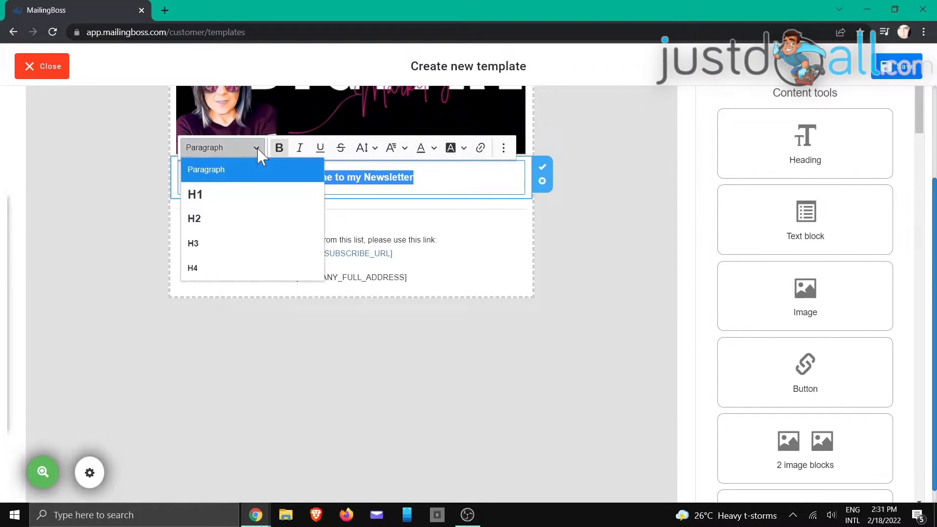
left_click(236, 193)
left_click(508, 193)
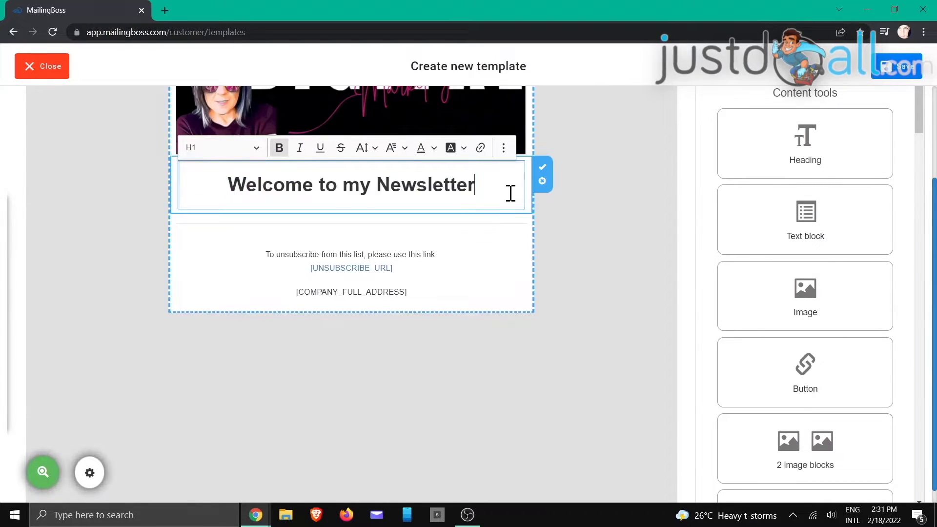
left_click(544, 172)
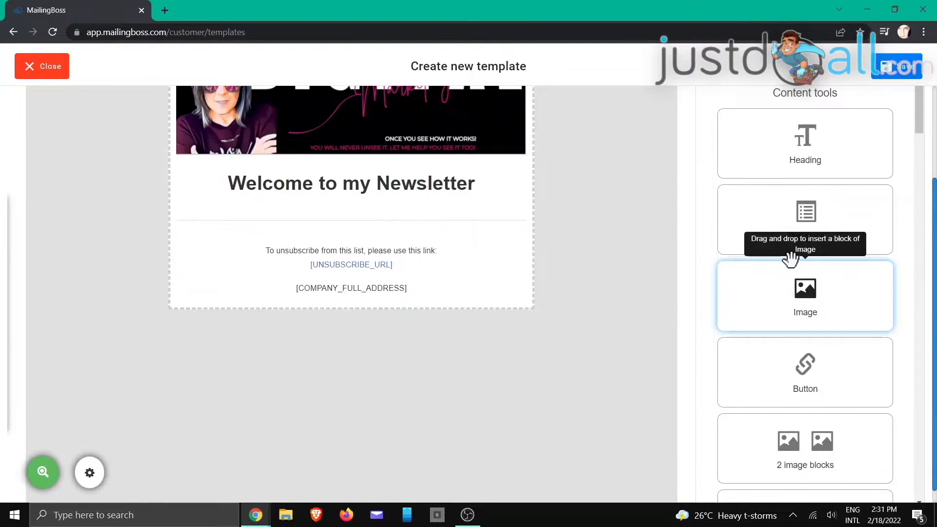
- Add a lorem ipsum text block below the welcome heading with justified alignment
scroll(792, 263, "down", 2)
scroll(794, 267, "up", 2)
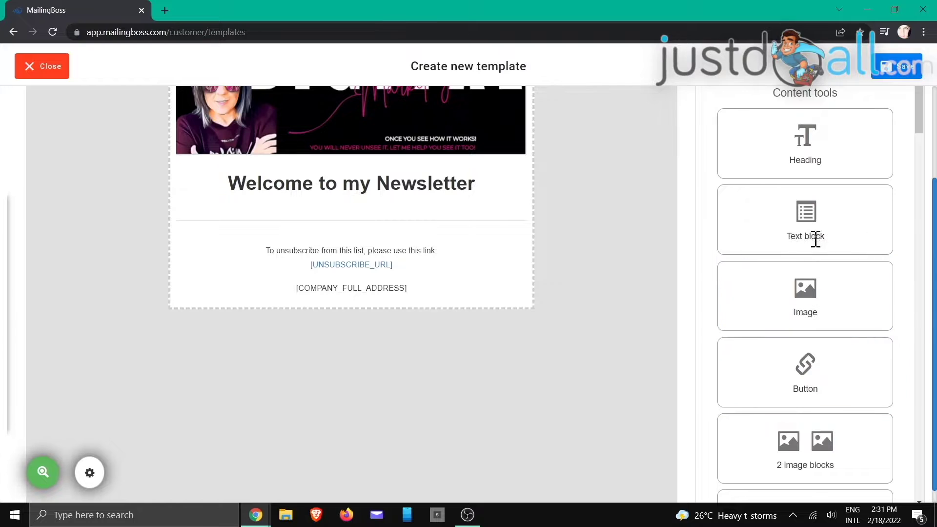
left_click_drag(816, 239, 414, 289)
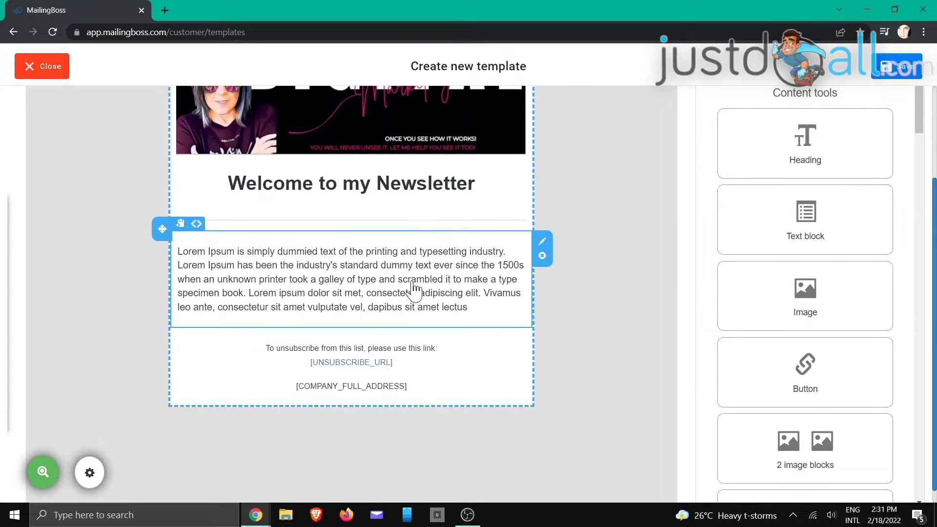
left_click(476, 310)
left_click_drag(477, 308, 195, 253)
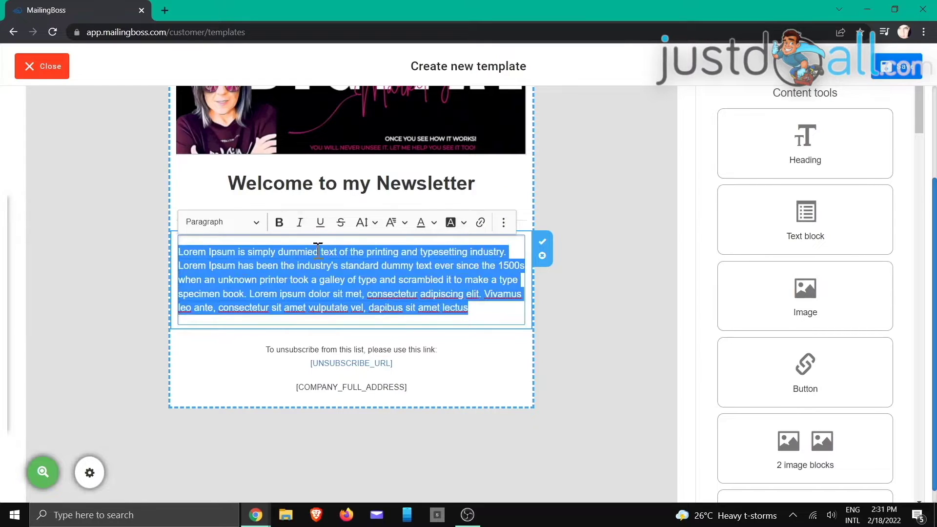
left_click(504, 222)
left_click(462, 242)
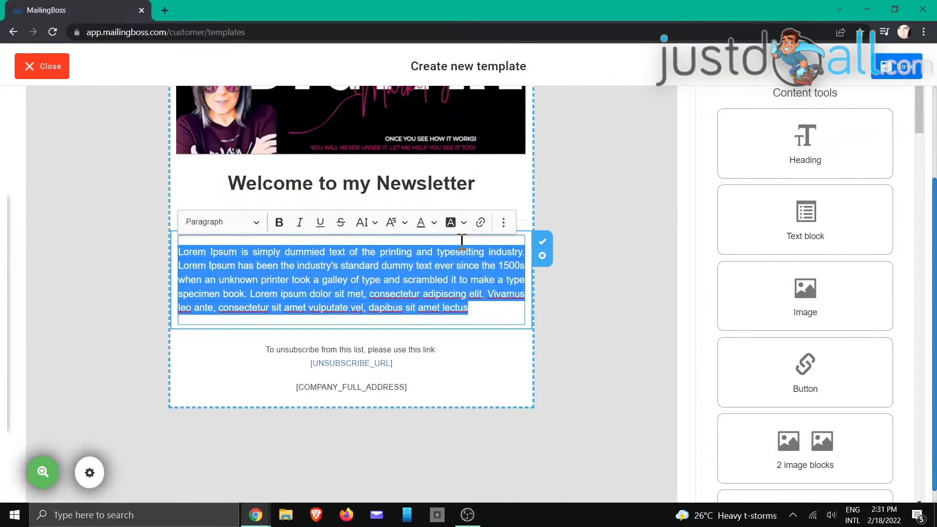
left_click(543, 242)
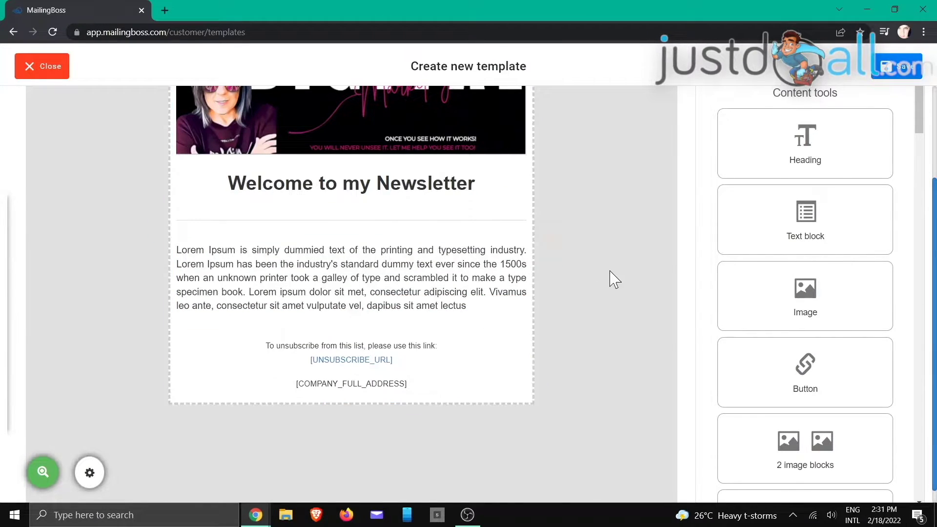
- Add two lighthouse image-and-text blocks, image-left and image-right, below the paragraph
scroll(858, 258, "down", 5)
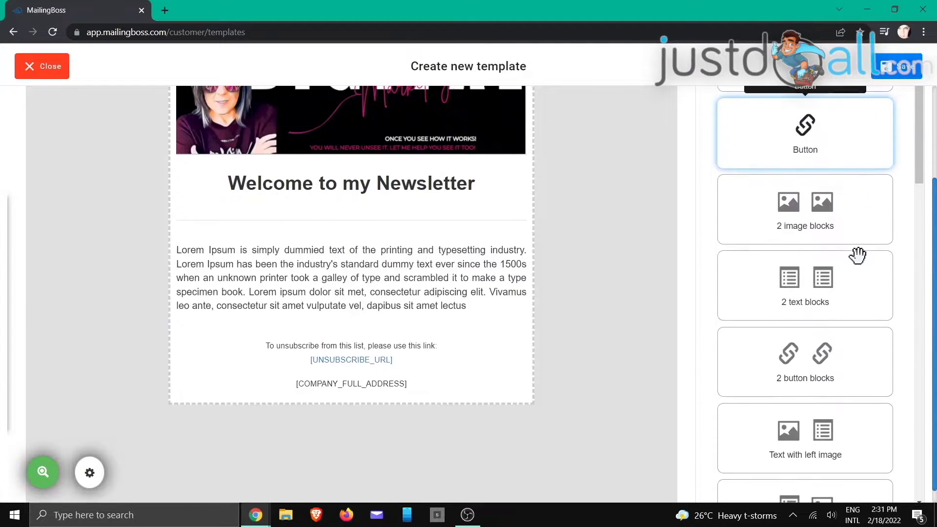
scroll(864, 341, "down", 5)
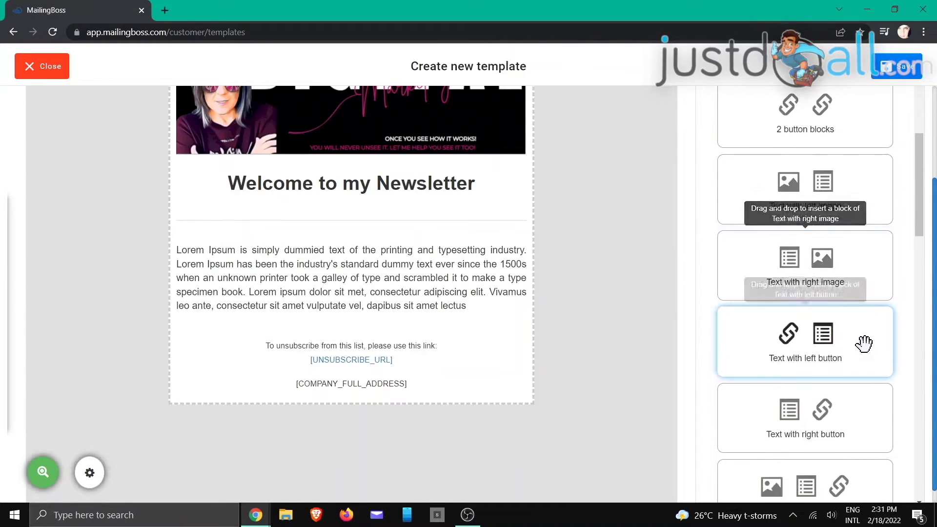
scroll(864, 343, "down", 3)
scroll(863, 343, "up", 6)
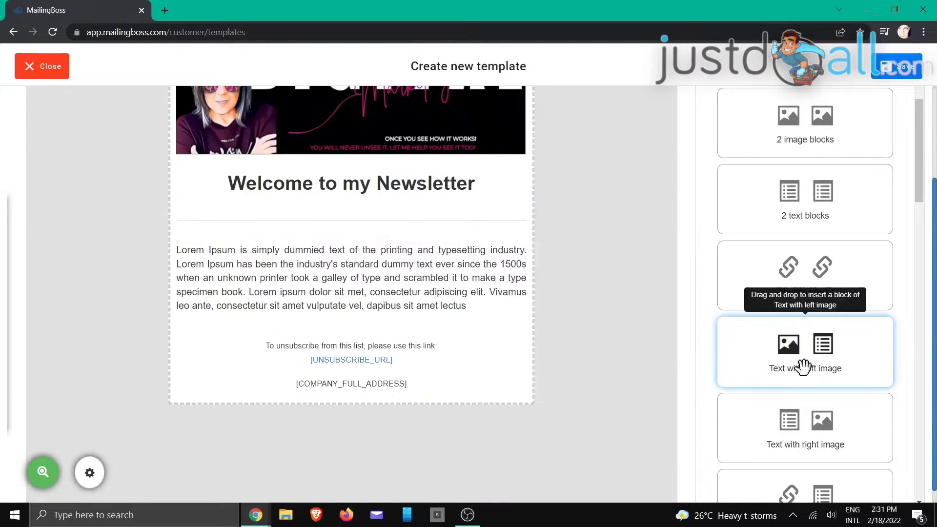
left_click_drag(813, 358, 264, 371)
scroll(565, 293, "down", 2)
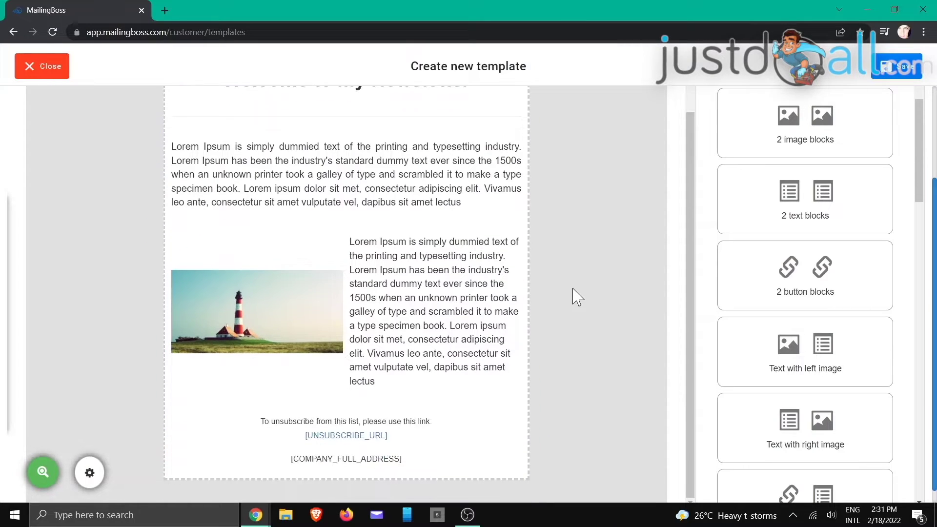
scroll(800, 312, "down", 3)
left_click_drag(812, 315, 275, 452)
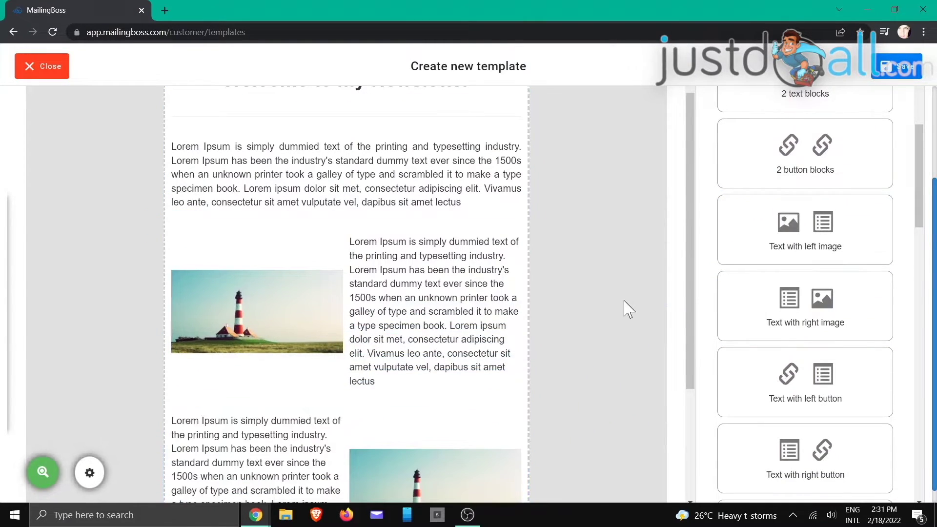
scroll(584, 288, "up", 2)
scroll(606, 278, "down", 3)
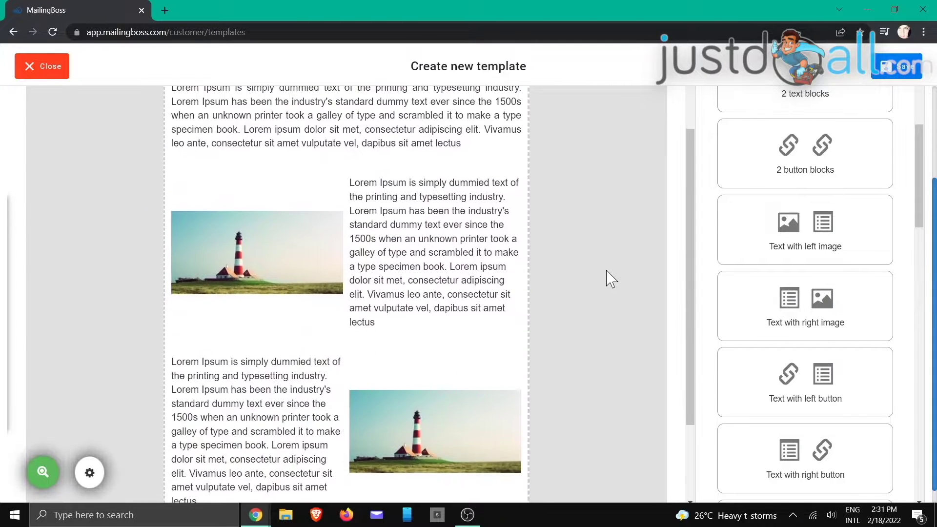
scroll(581, 260, "up", 3)
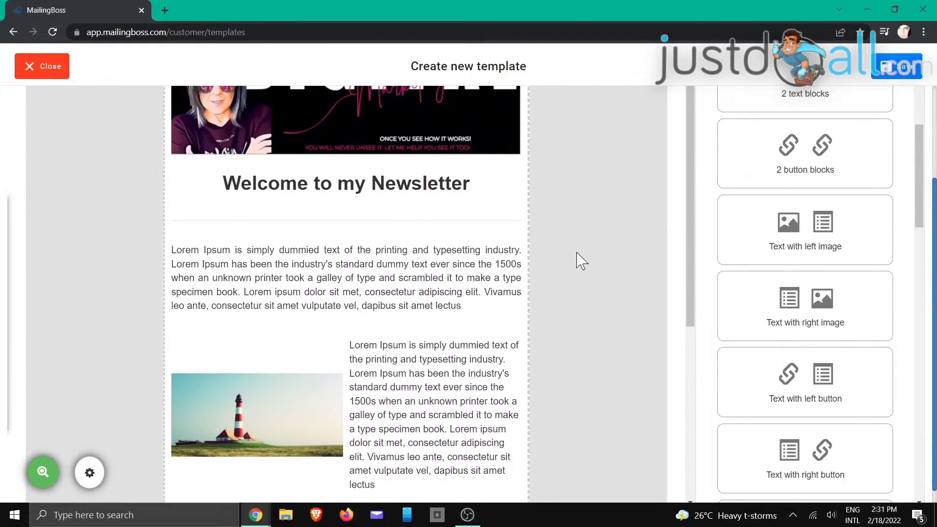
scroll(783, 274, "up", 4)
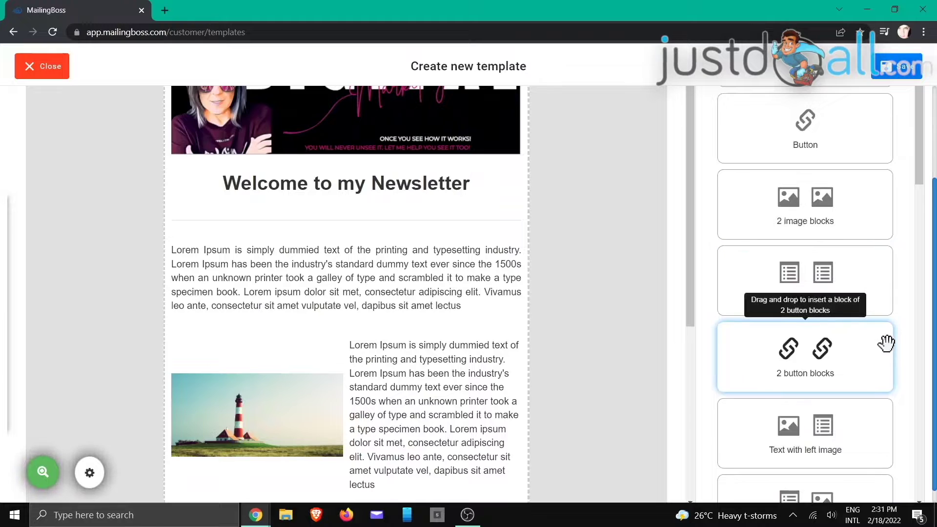
scroll(886, 346, "down", 4)
scroll(887, 342, "down", 9)
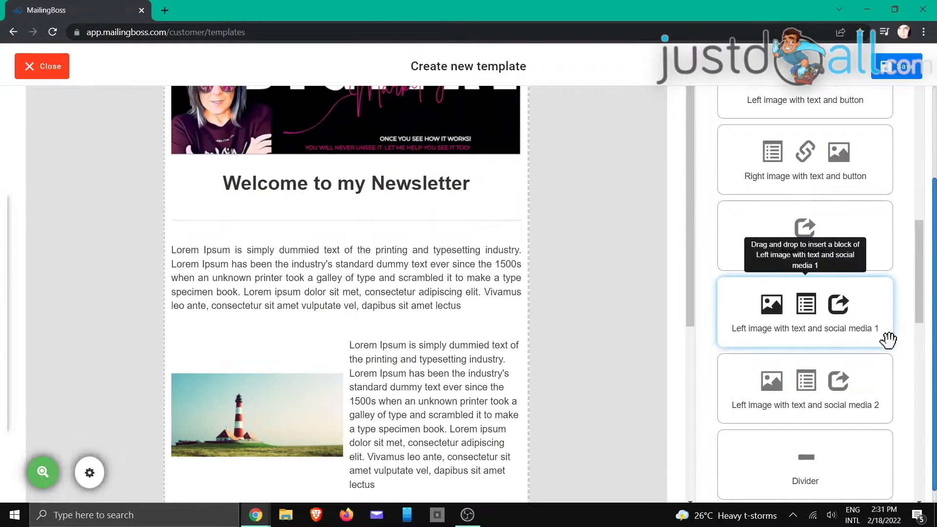
scroll(869, 332, "down", 3)
- Add one divider below the first text paragraph and another just above the footer
left_click_drag(820, 315, 468, 360)
scroll(611, 356, "down", 7)
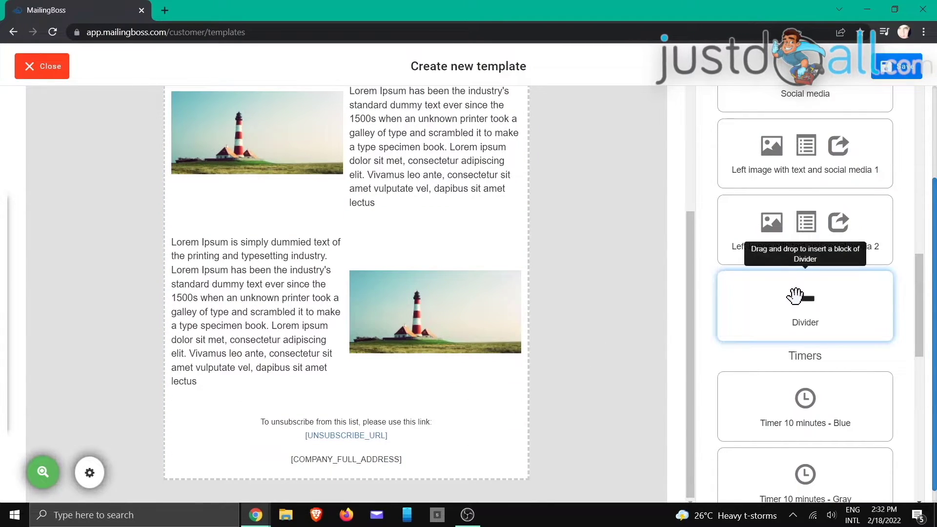
left_click_drag(799, 299, 433, 391)
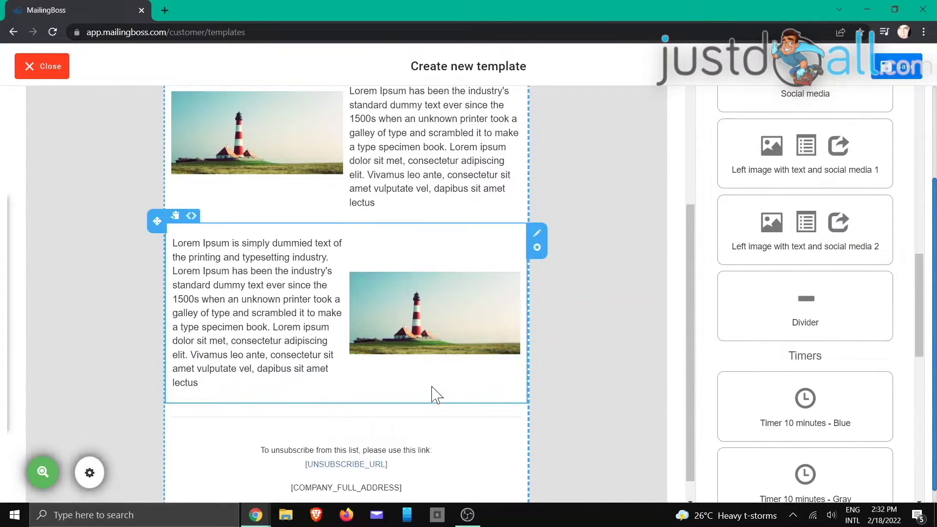
scroll(781, 293, "down", 4)
scroll(795, 303, "down", 2)
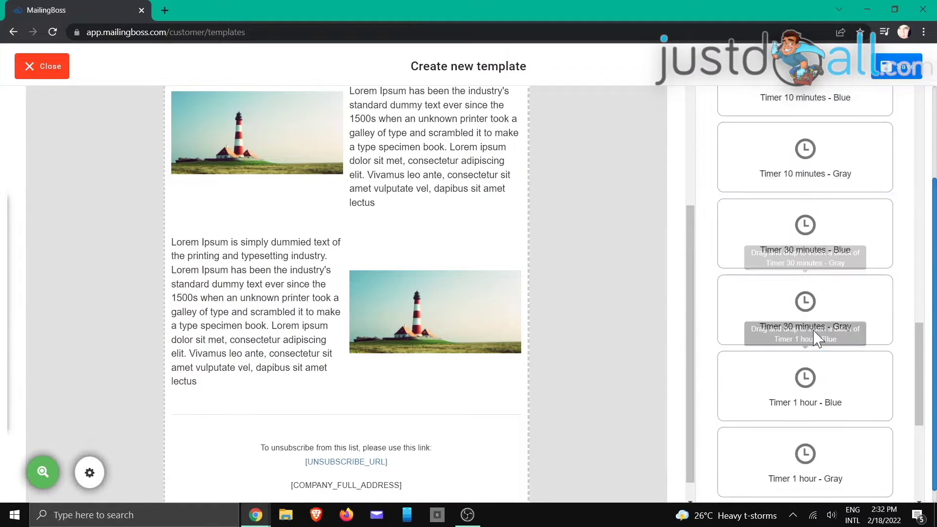
scroll(827, 414, "down", 7)
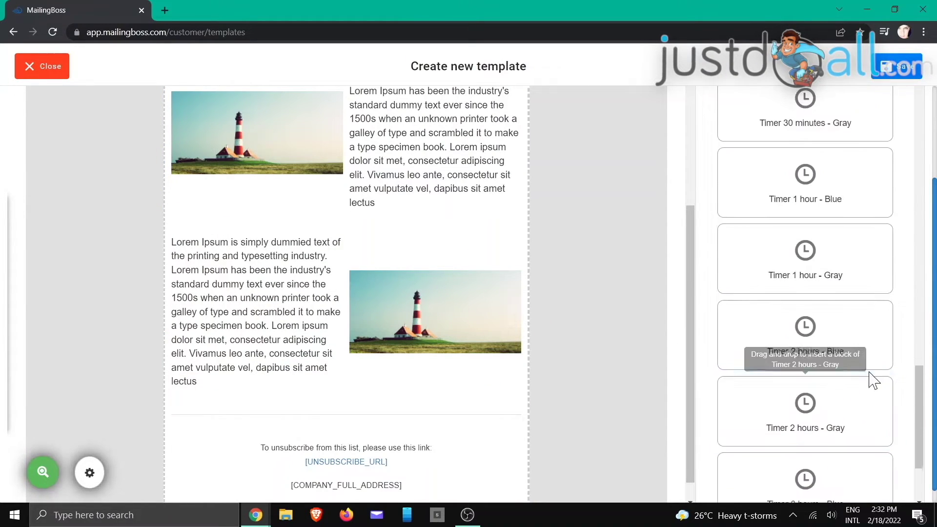
scroll(848, 332, "up", 3)
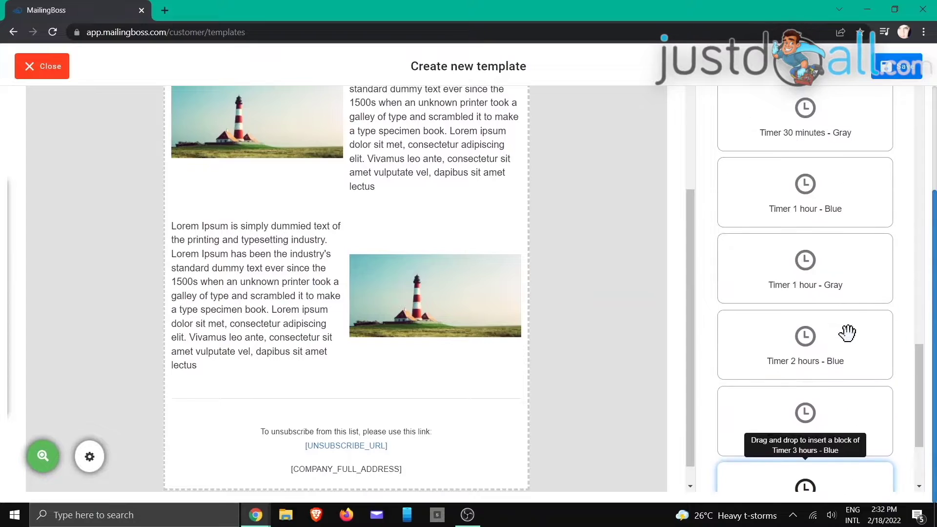
scroll(849, 331, "down", 3)
scroll(848, 332, "up", 5)
scroll(849, 334, "up", 10)
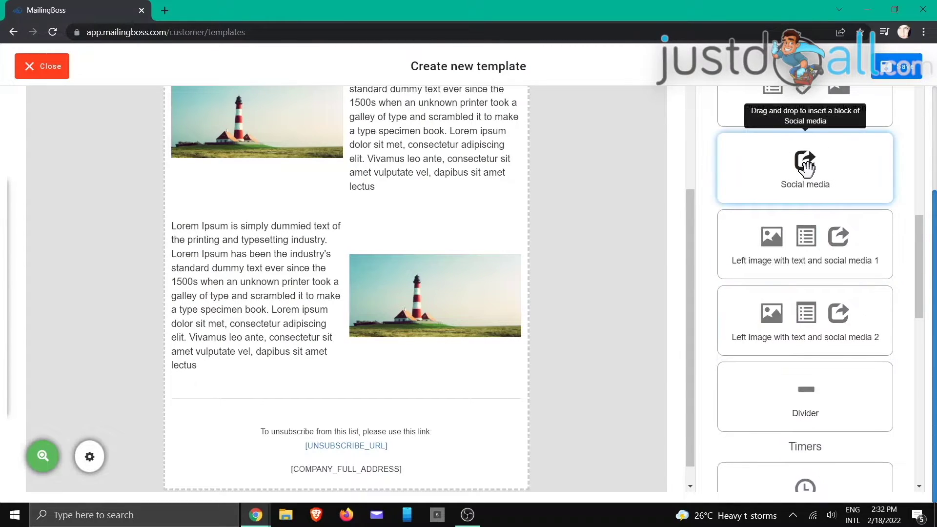
- Insert the Twitter, Facebook, YouTube and Instagram icon row above the footer
left_click_drag(807, 195, 265, 468)
scroll(605, 375, "up", 6)
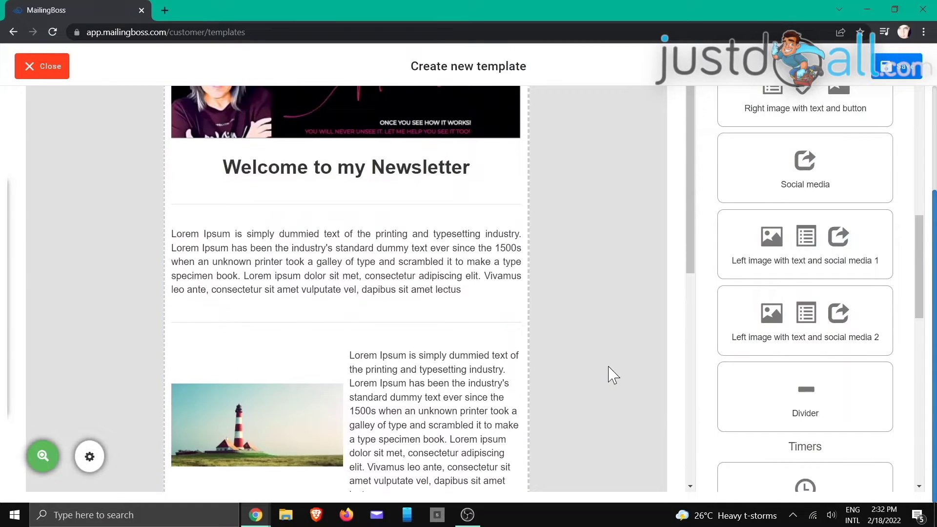
scroll(610, 376, "down", 4)
scroll(611, 374, "down", 4)
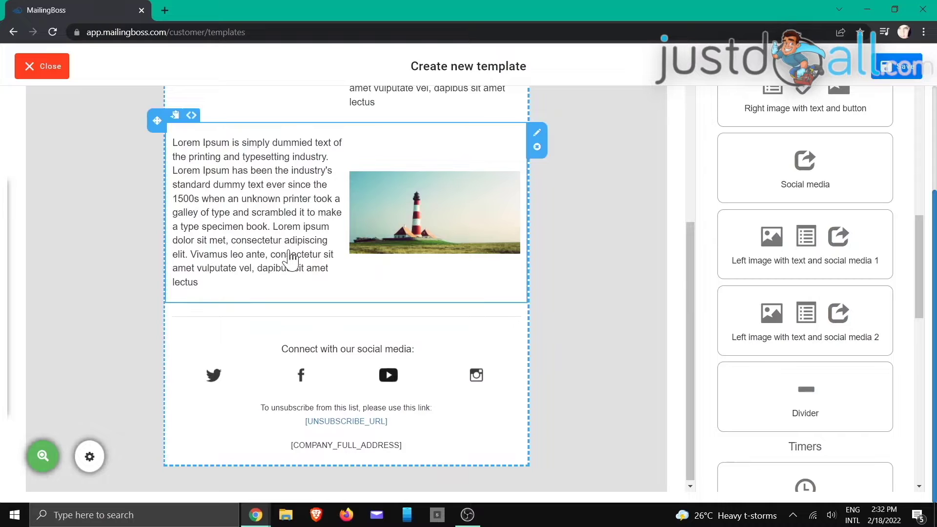
left_click(291, 234)
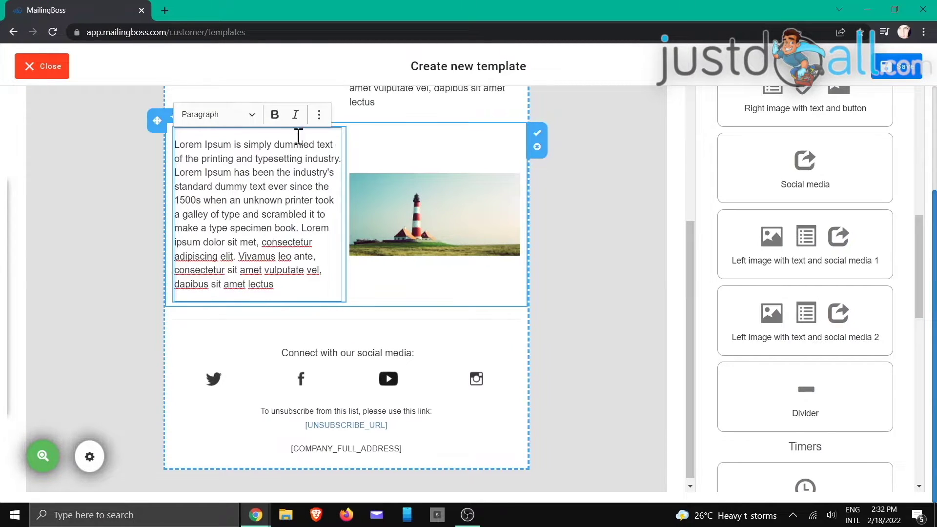
left_click(373, 277)
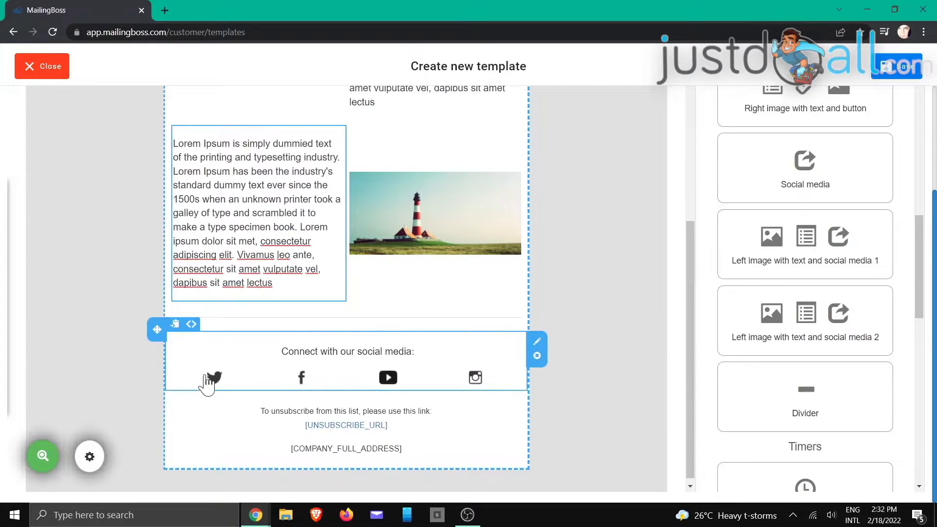
left_click(301, 378)
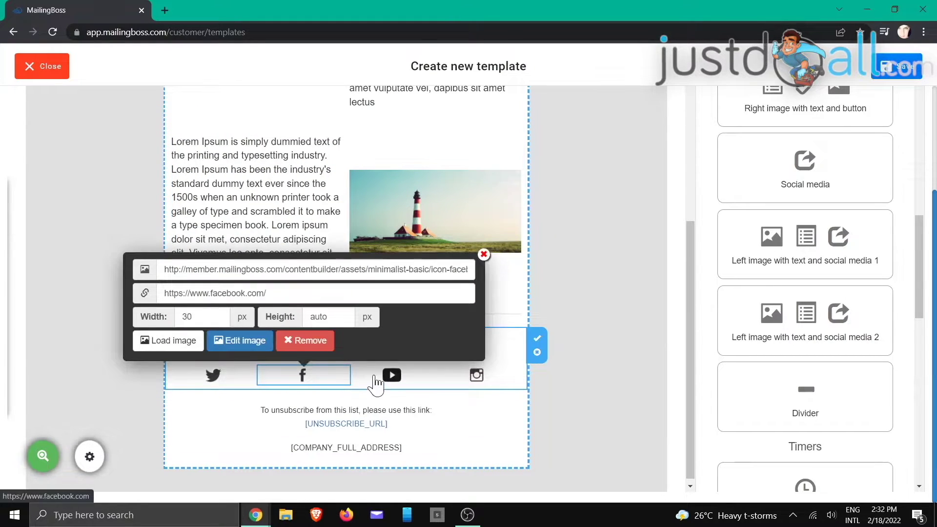
- Check the YouTube and Instagram icon links, then close the icon settings popup
left_click(390, 376)
left_click(479, 381)
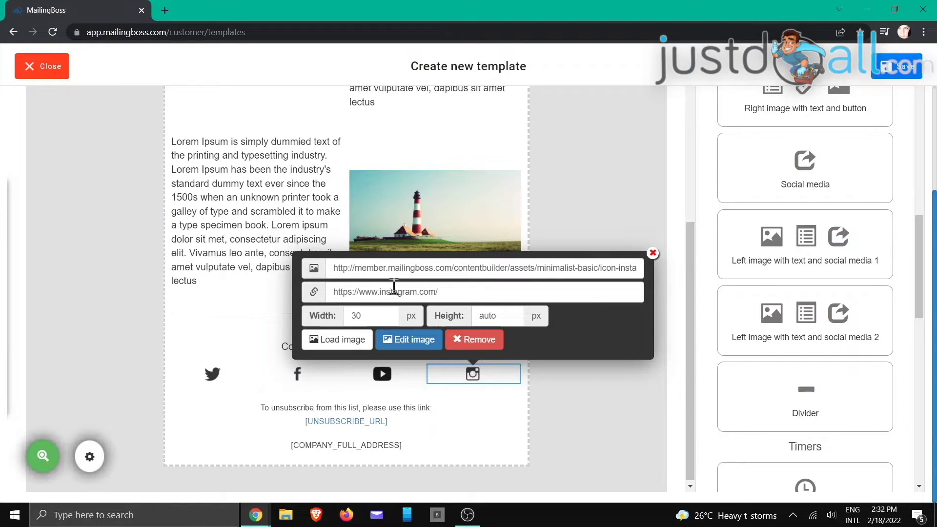
left_click(653, 253)
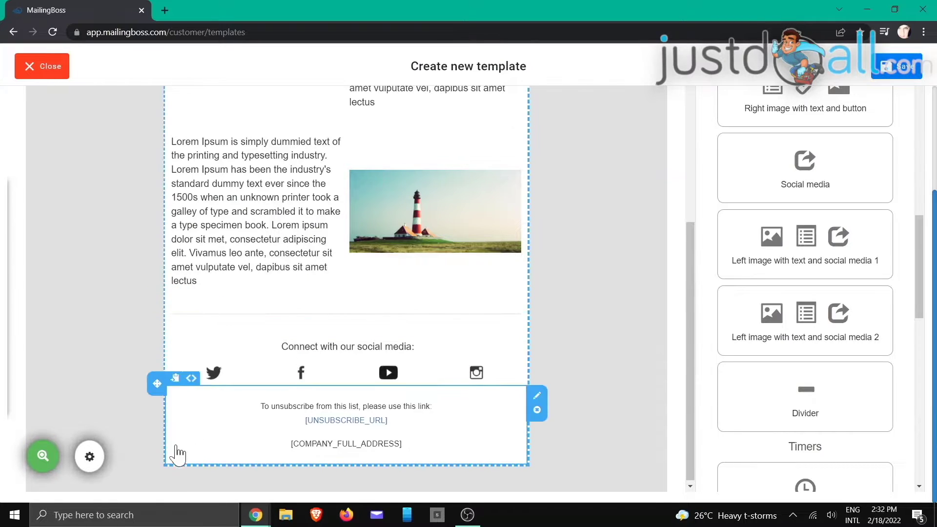
- Set the Layout Background Color to black #000000 and close the layout settings
left_click(90, 459)
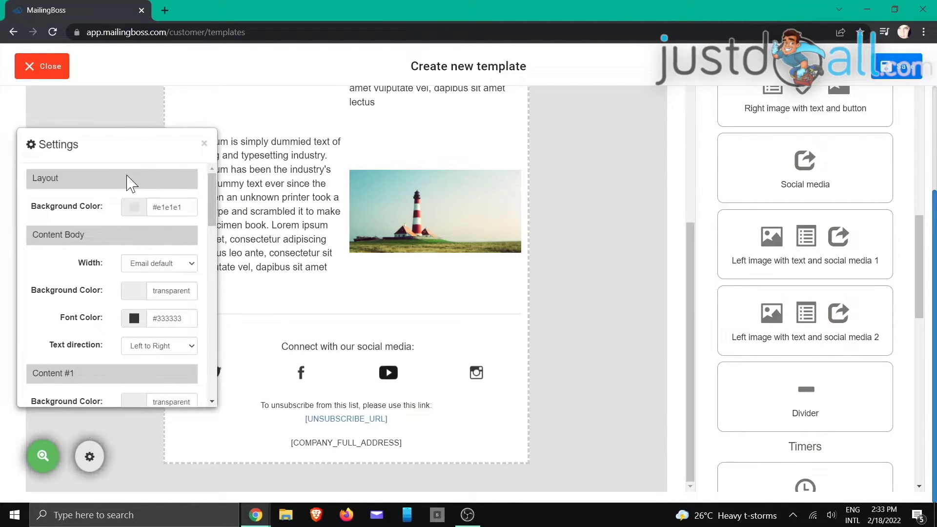
left_click(132, 209)
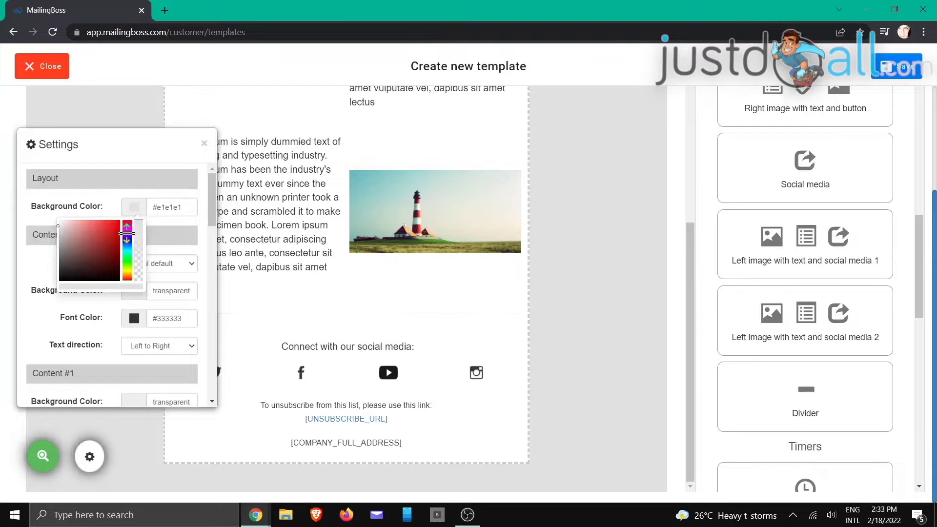
left_click_drag(96, 245, 59, 293)
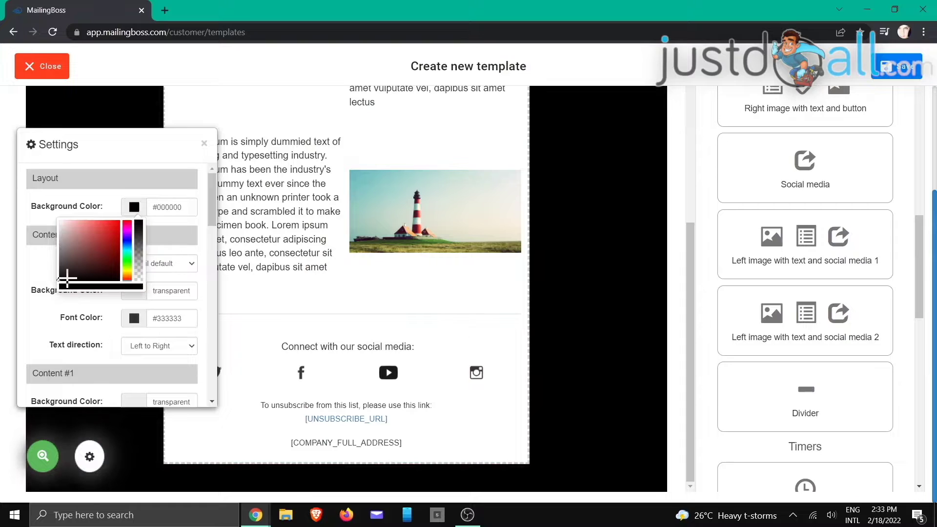
left_click(186, 202)
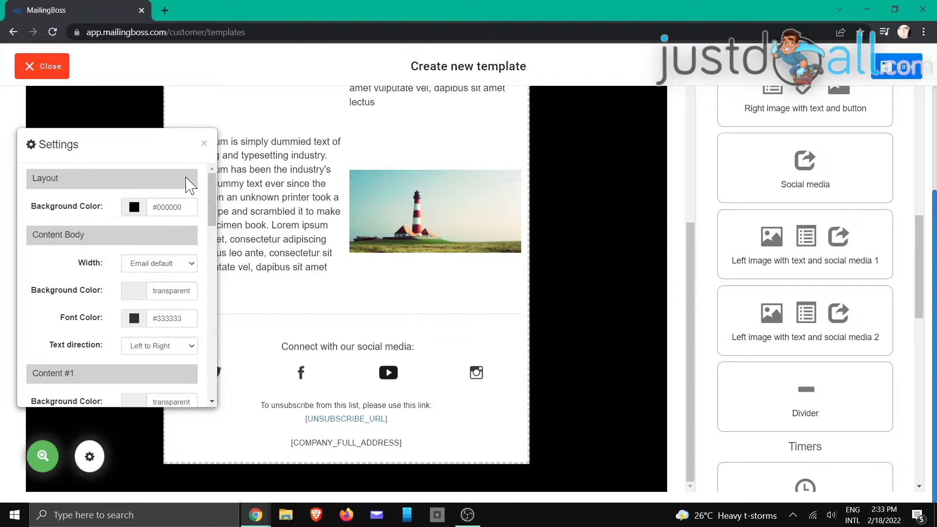
scroll(116, 259, "down", 4)
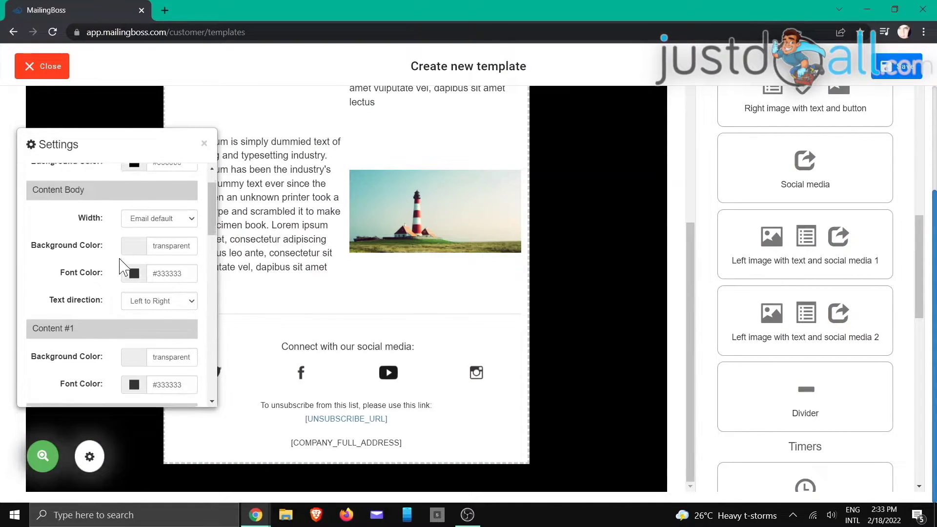
scroll(117, 274, "down", 8)
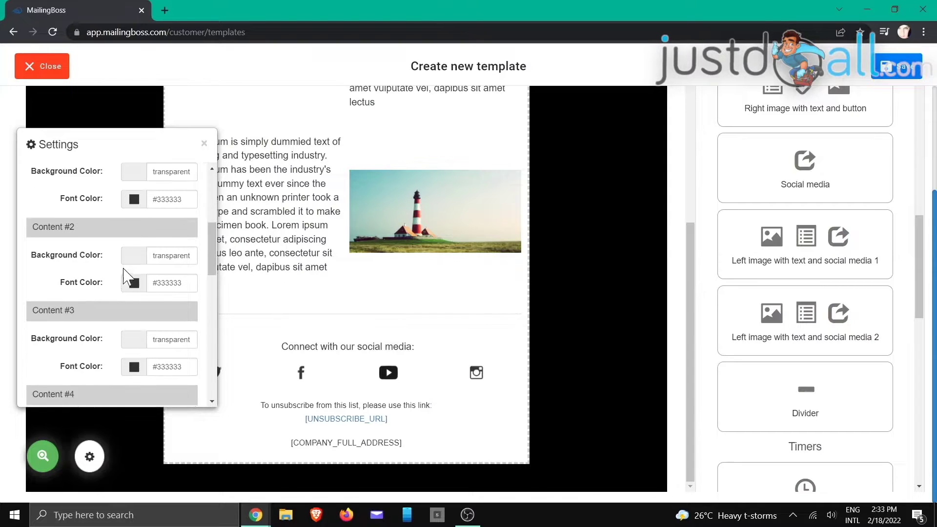
scroll(128, 276, "down", 3)
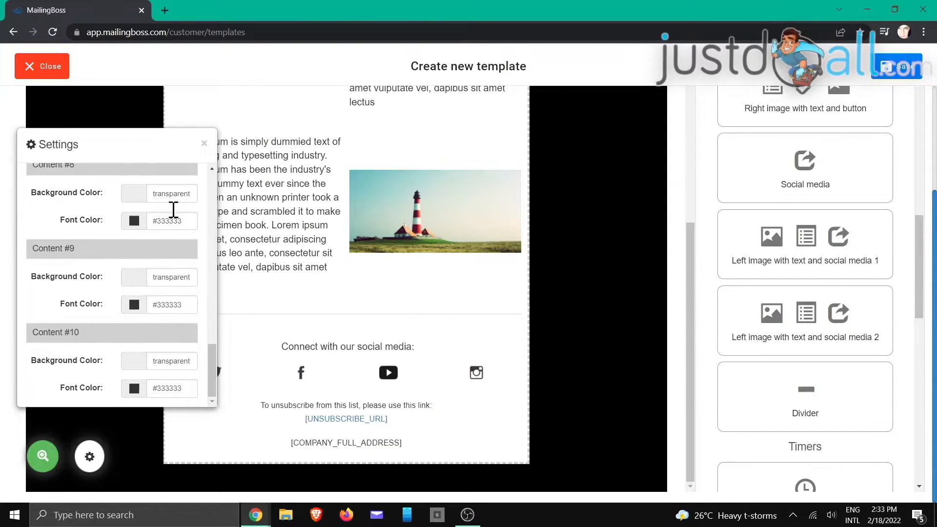
left_click(204, 143)
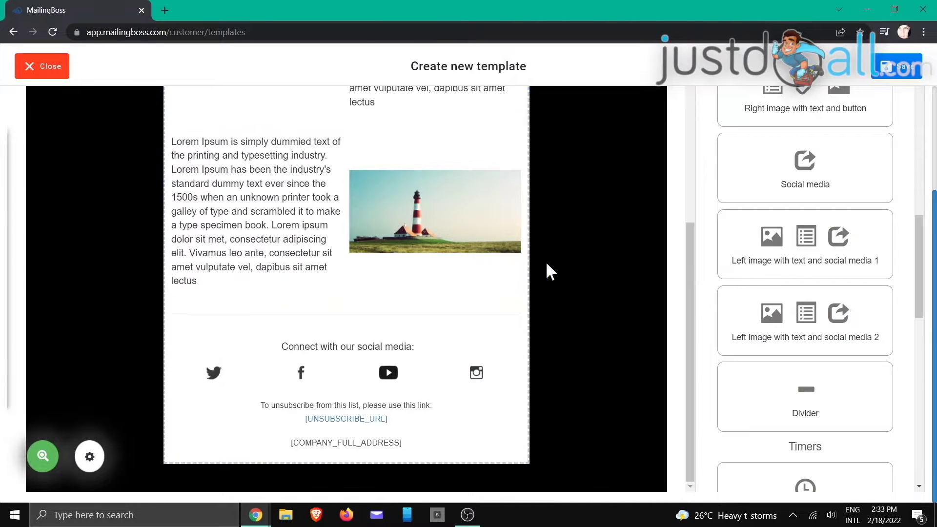
scroll(575, 263, "up", 10)
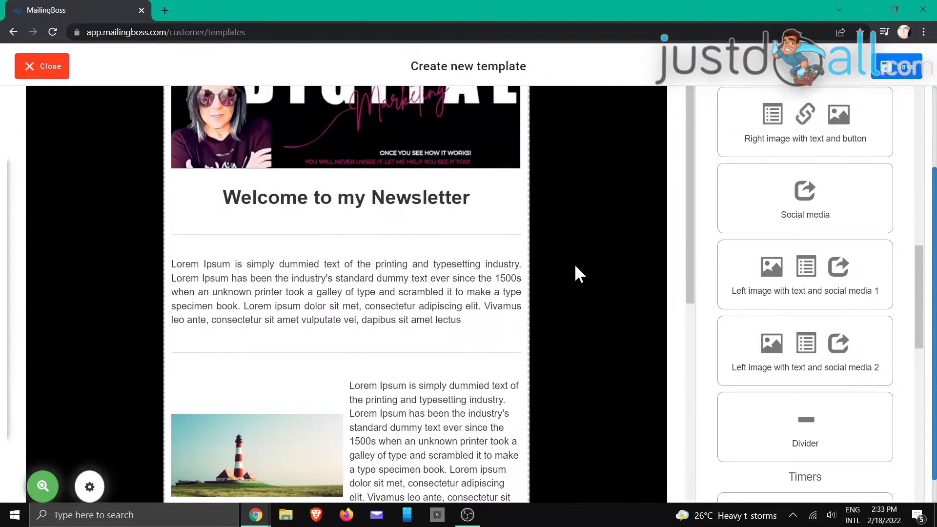
- Save My NewsLetter Template
scroll(575, 263, "down", 8)
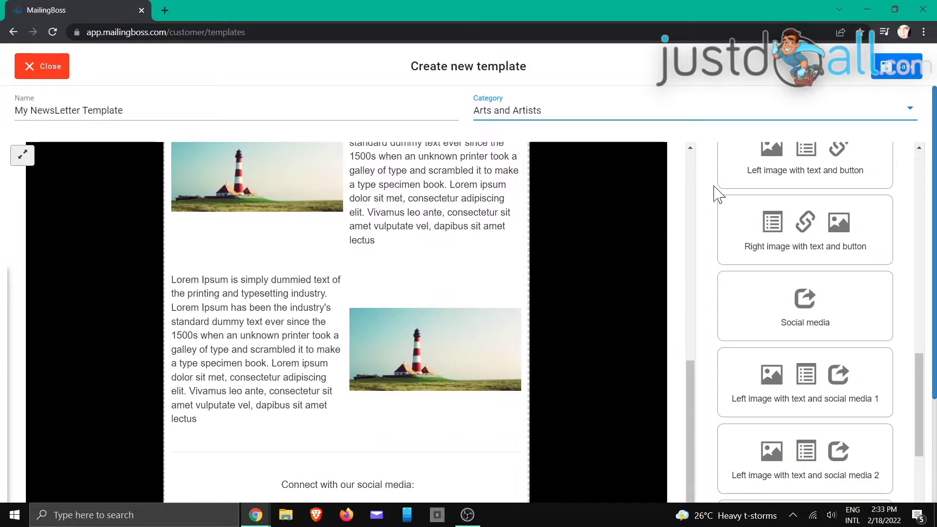
left_click(894, 73)
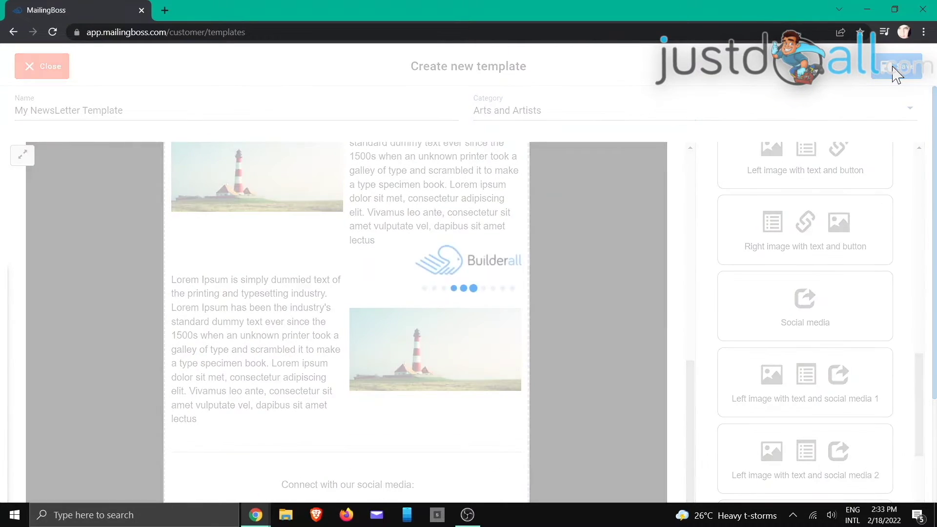
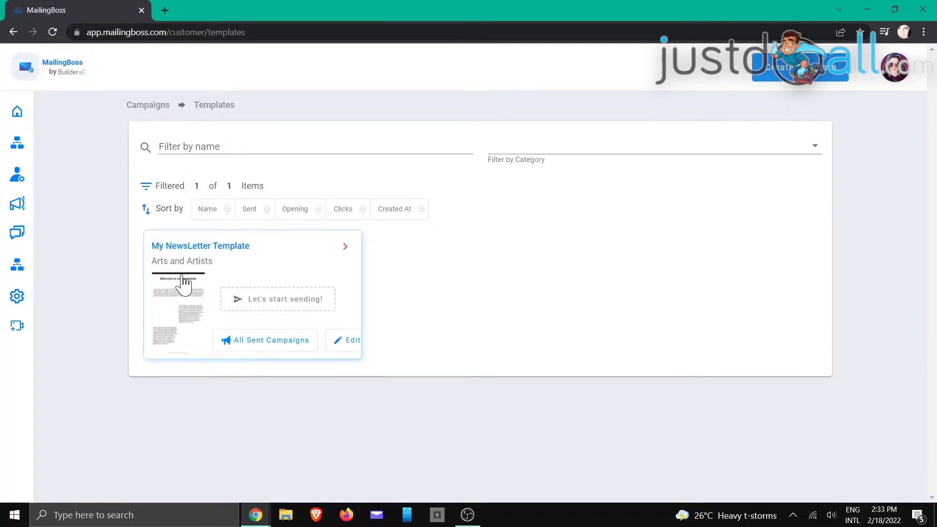
- Back out of a campaign started from My NewsLetter Template, then delete that template
left_click(280, 305)
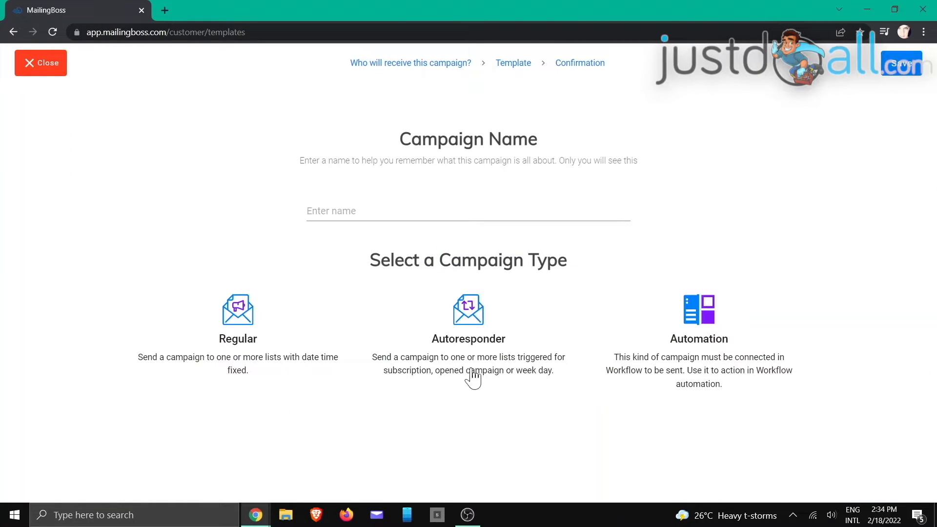
left_click(52, 77)
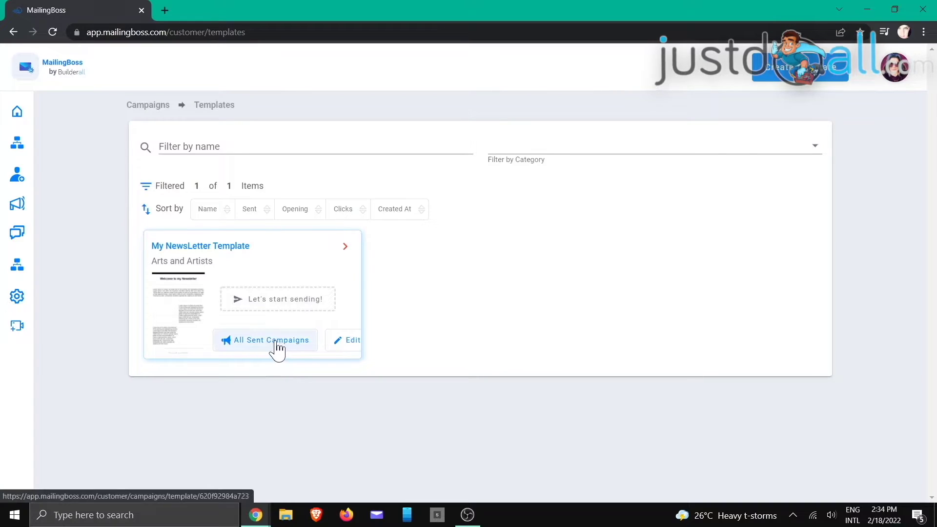
mouse_move(345, 247)
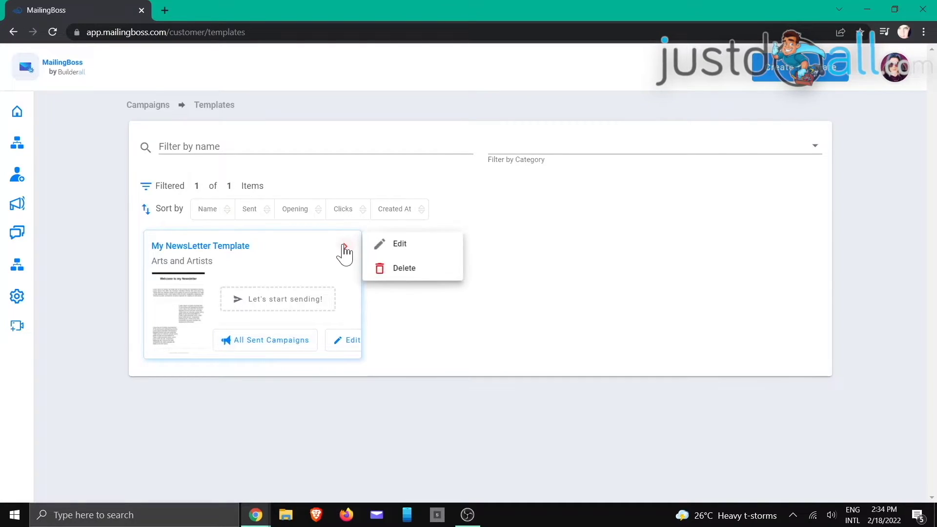
left_click(413, 276)
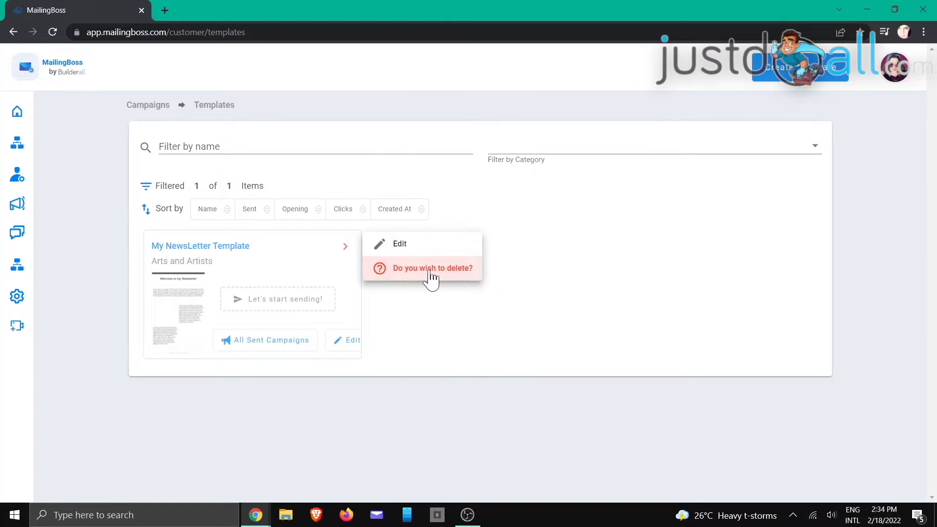
left_click(431, 273)
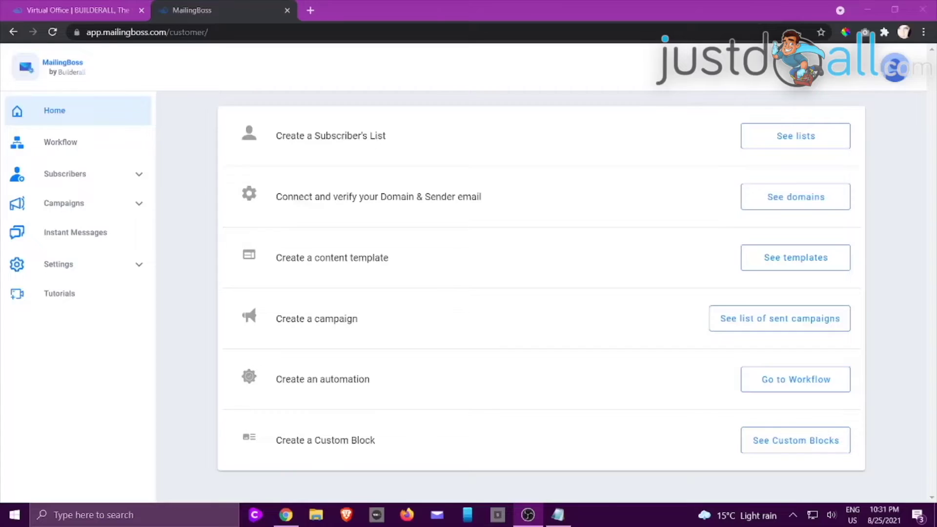
- Open Campaigns > Email Sequence and start a new sequence record
key("alt+Tab")
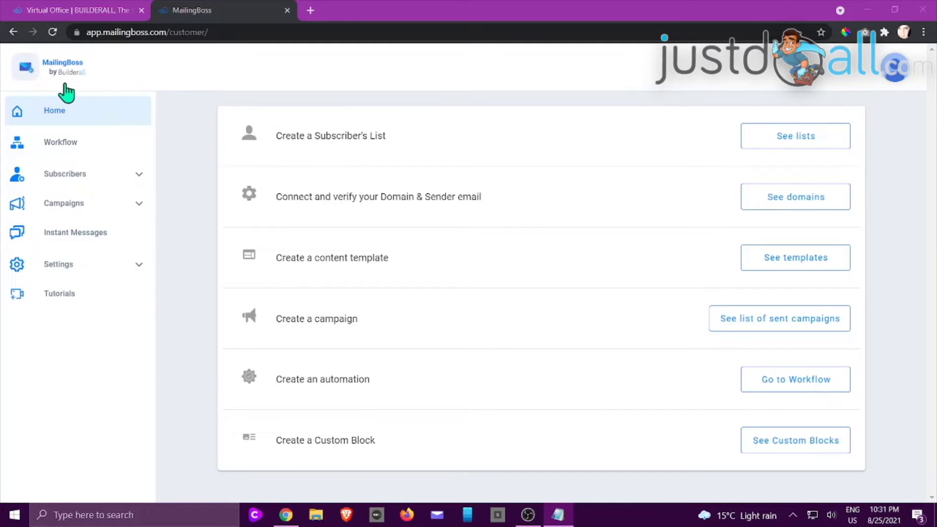
left_click(113, 213)
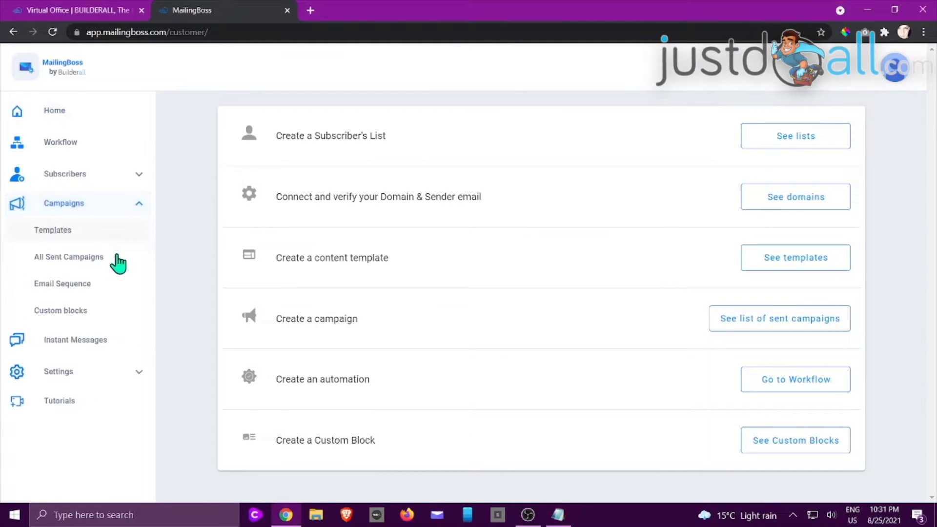
left_click(85, 288)
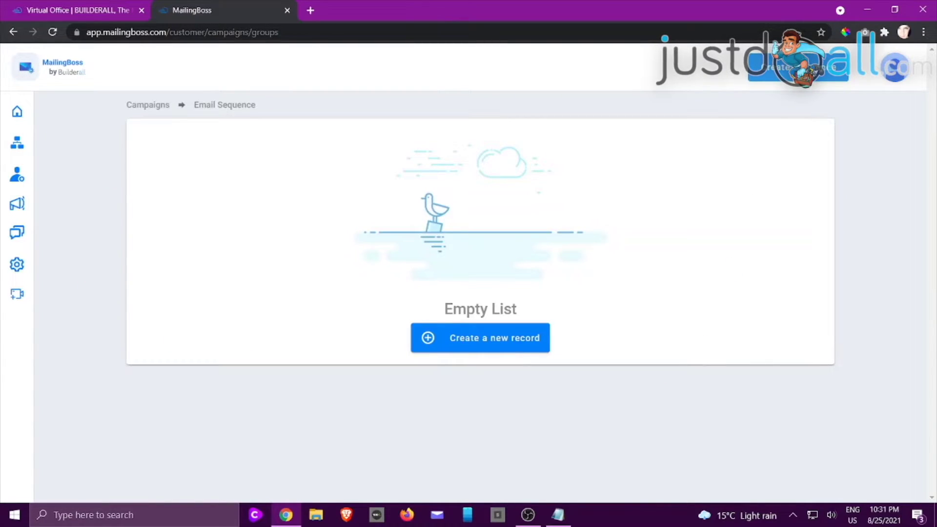
left_click(791, 81)
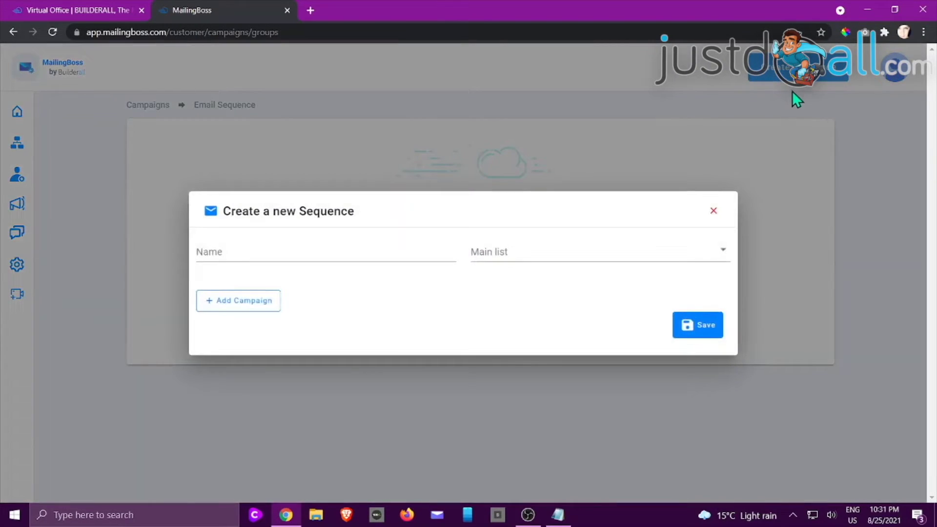
- Name the new sequence 'Team Matrix Newsletter'
left_click(327, 246)
type("Tea")
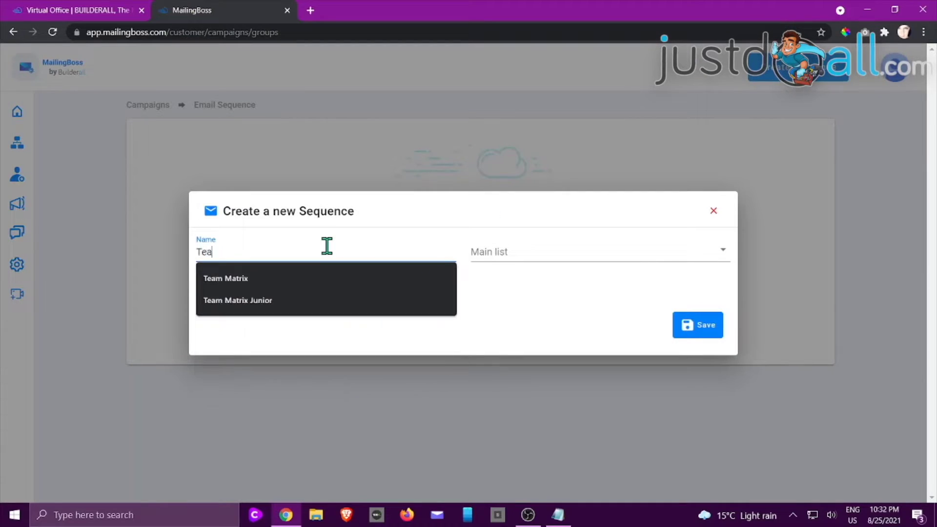
type("m mati")
key("BackSpace")
key("BackSpace")
key("BackSpace")
key("BackSpace")
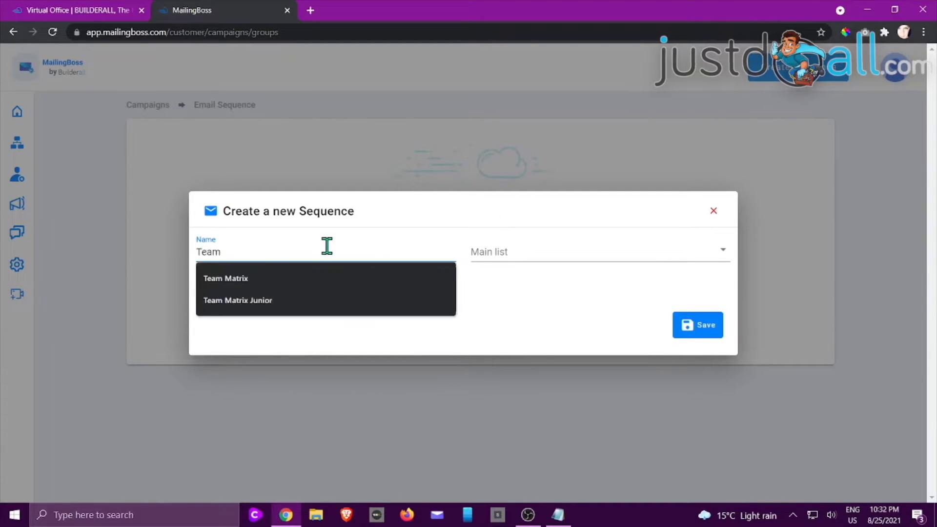
type("Matrix Newsler")
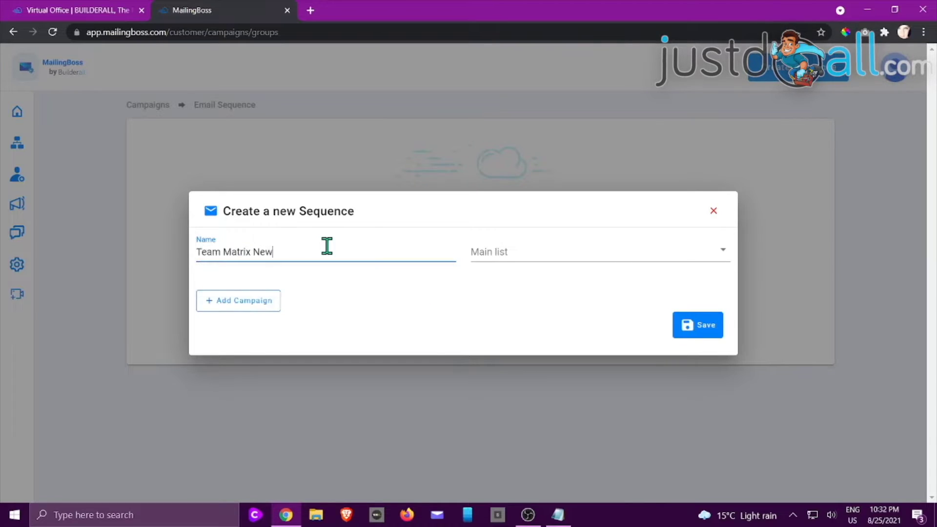
key("BackSpace")
key("BackSpace")
type("etter")
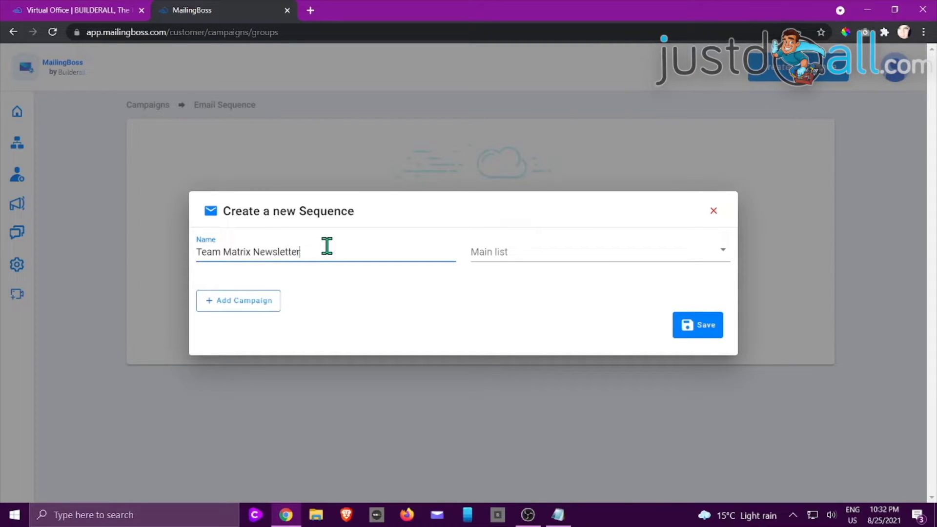
- Set Team Matrix Newsletter as the main list and add a campaign to the sequence
left_click(532, 256)
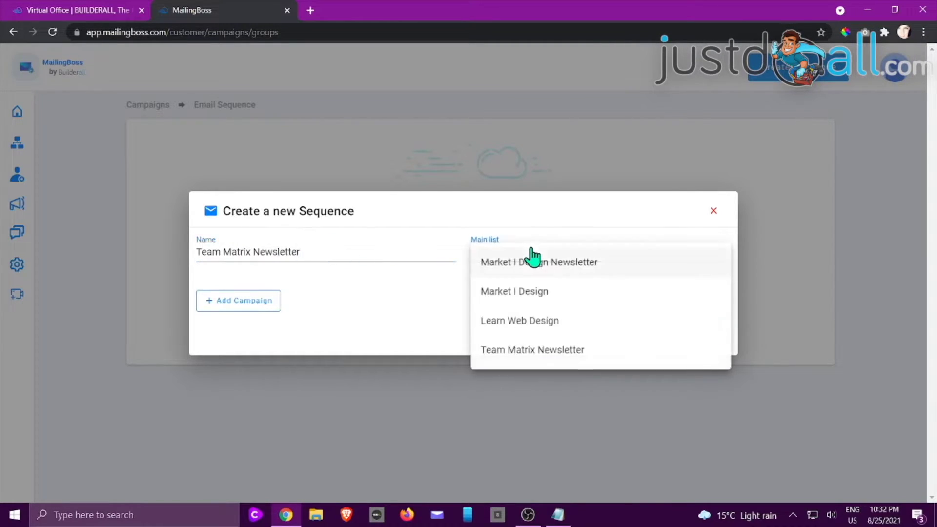
left_click(555, 360)
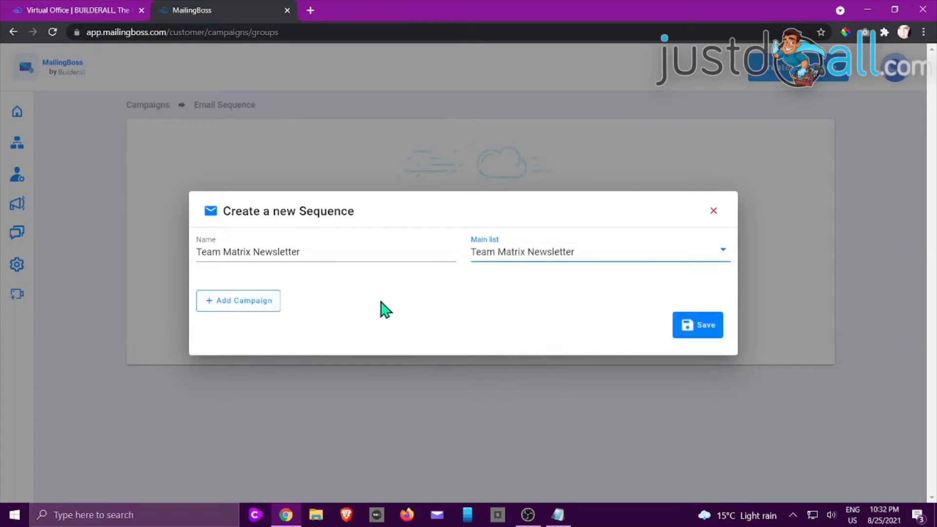
left_click(242, 306)
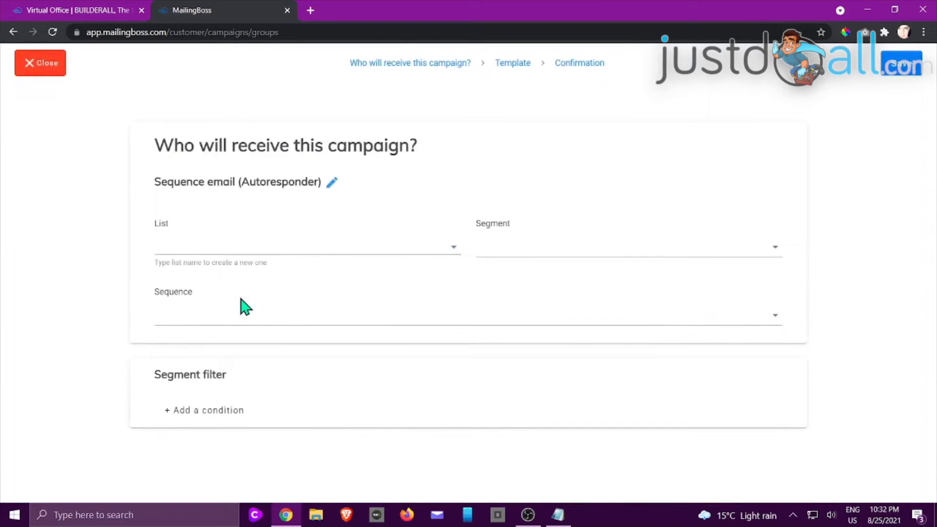
- Send the campaign to Team Matrix Newsletter as an Autoresponder with Sequence checked, and save
left_click(343, 245)
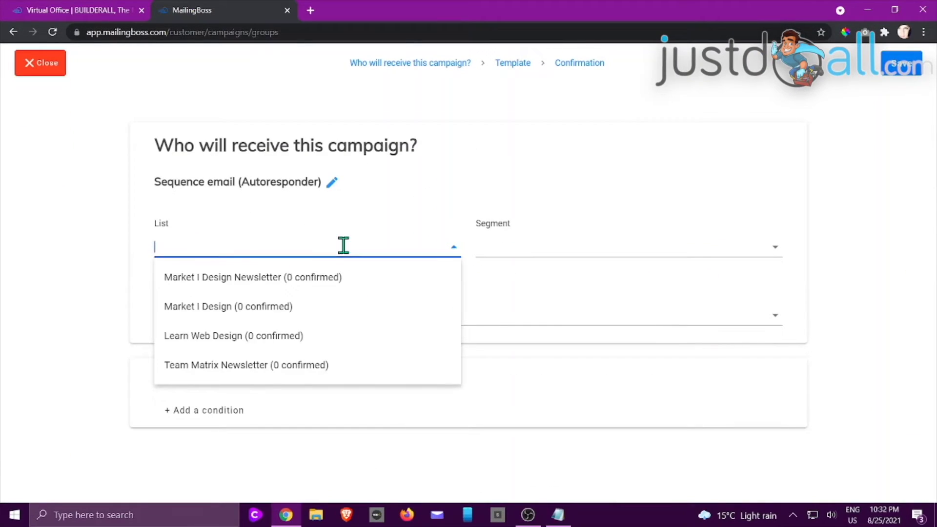
left_click(256, 372)
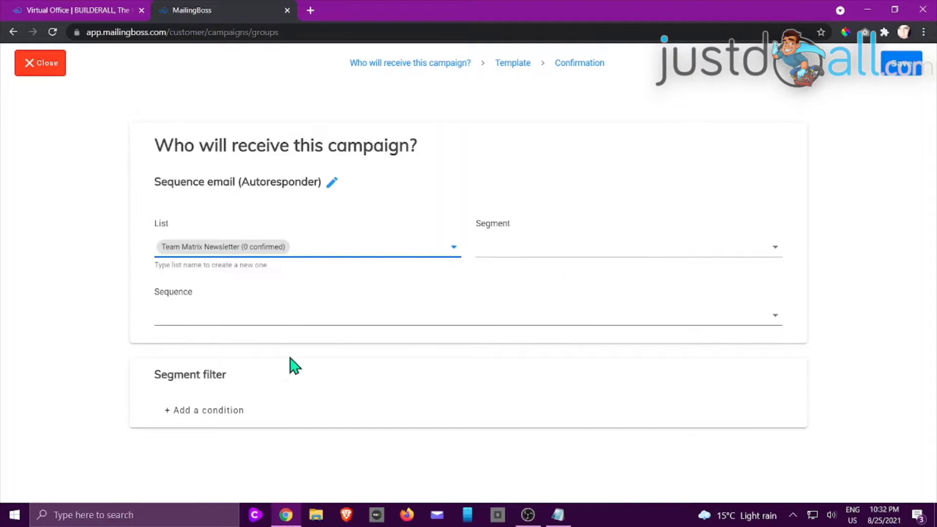
left_click(333, 183)
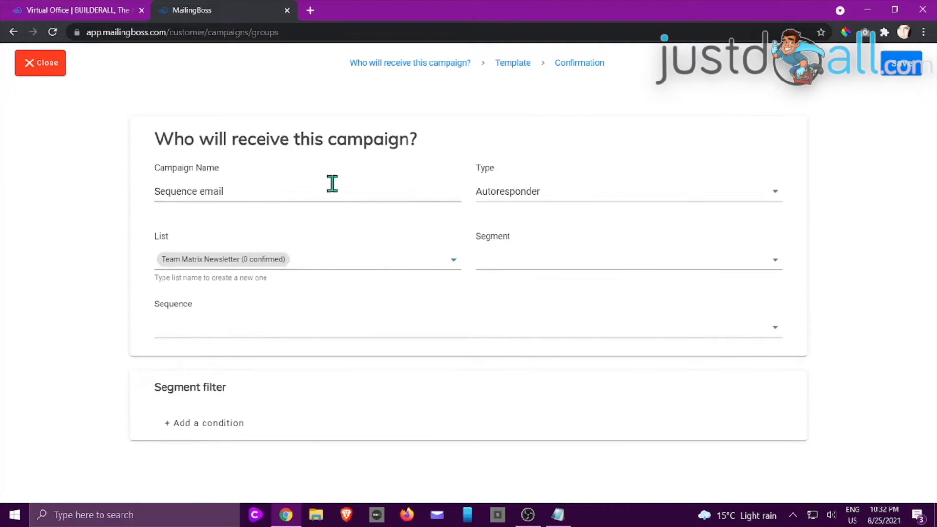
left_click(623, 194)
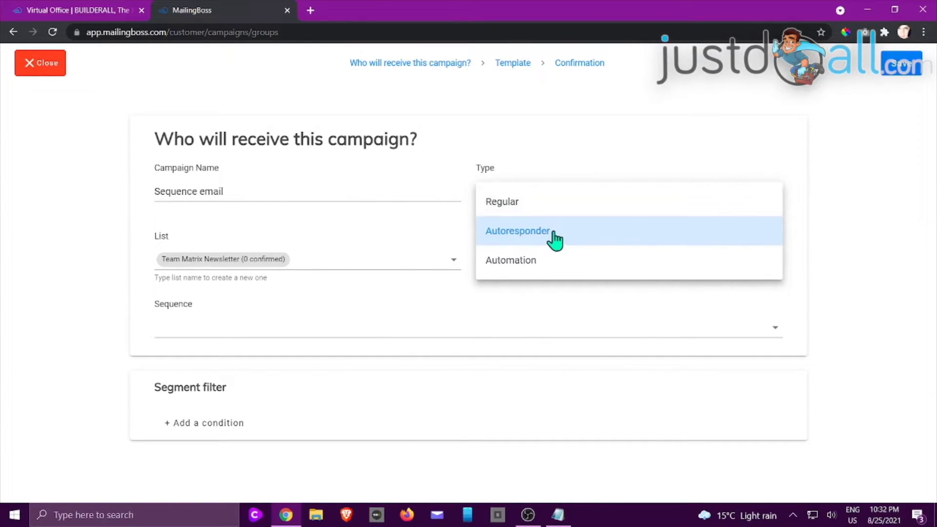
left_click(528, 234)
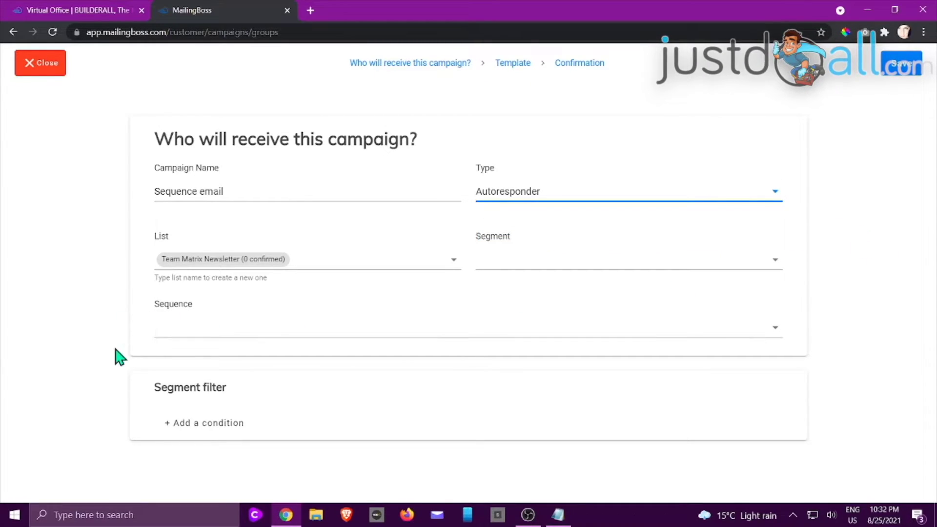
left_click(236, 330)
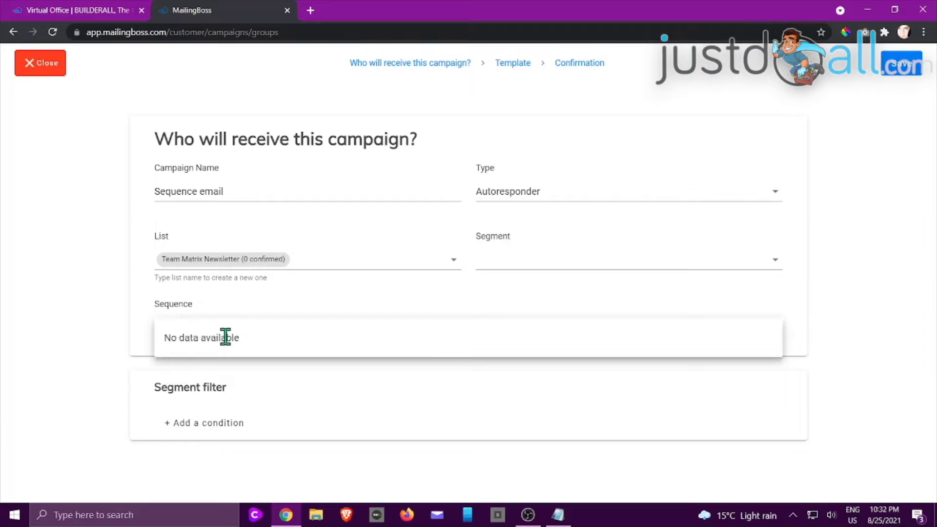
left_click(904, 68)
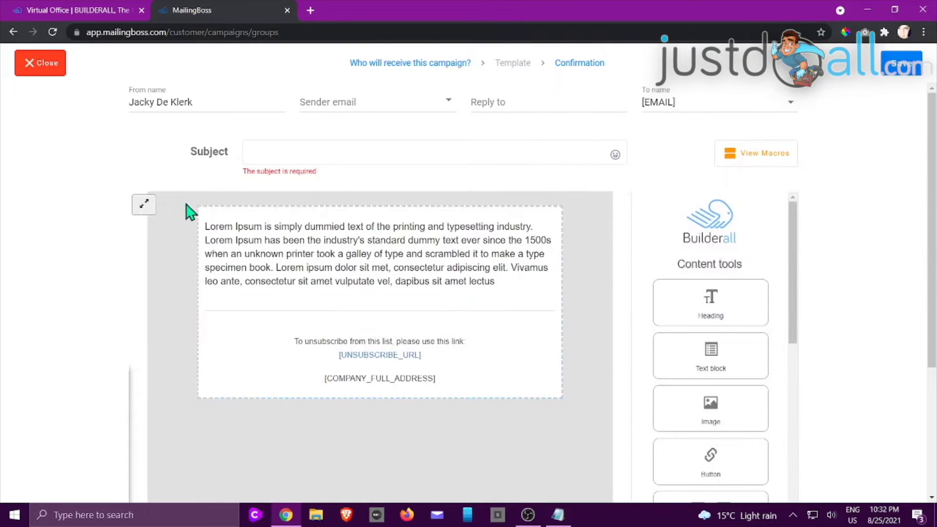
- Enter subject 'Weekly Newsletter' and replace the Lorem Ipsum paragraph with a 'Hi.' greeting
left_click(288, 152)
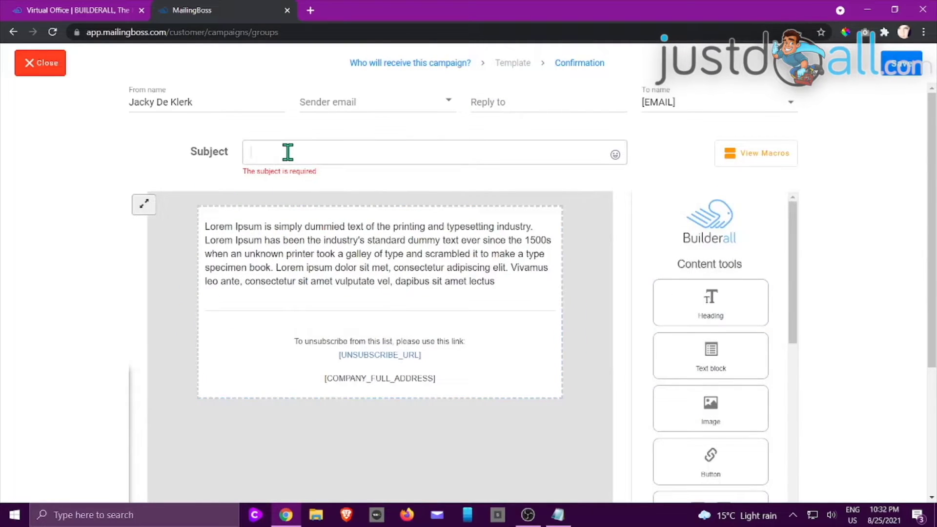
type("Weekly Newsletter")
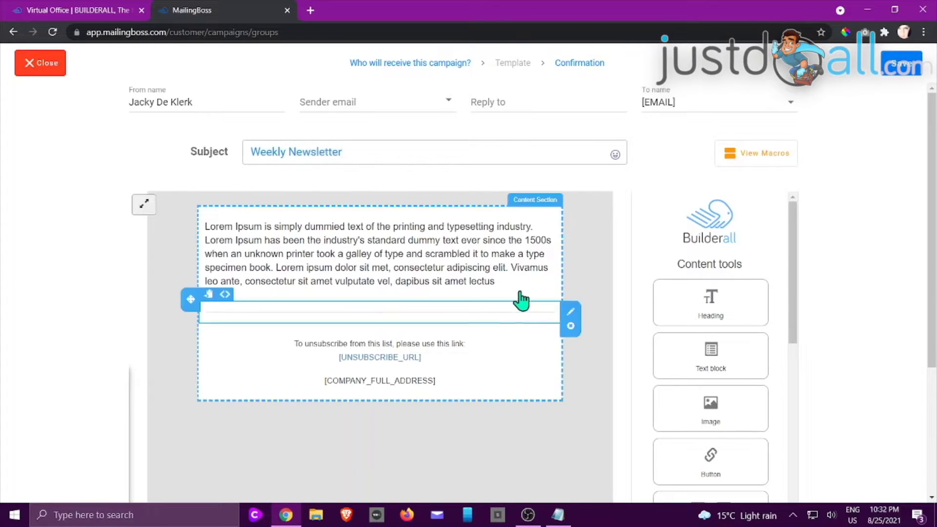
left_click(508, 288)
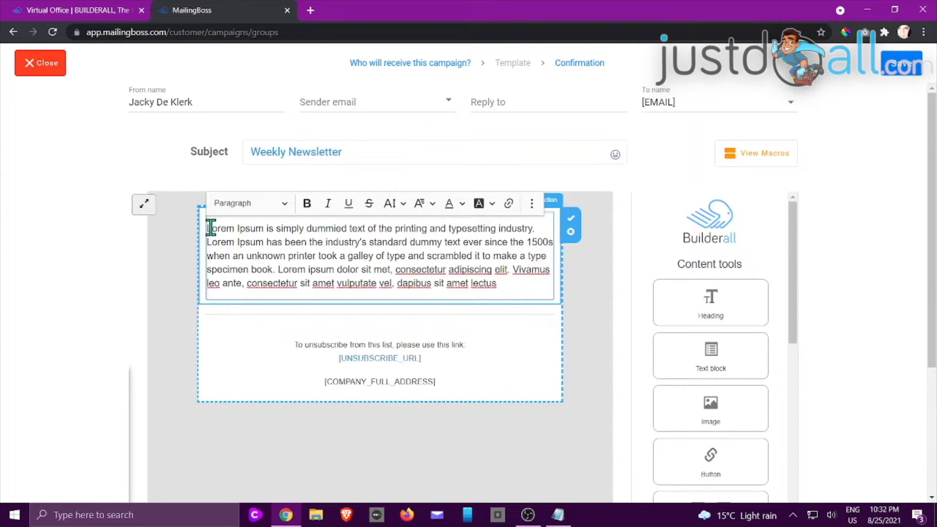
left_click_drag(207, 228, 511, 285)
type("Hi")
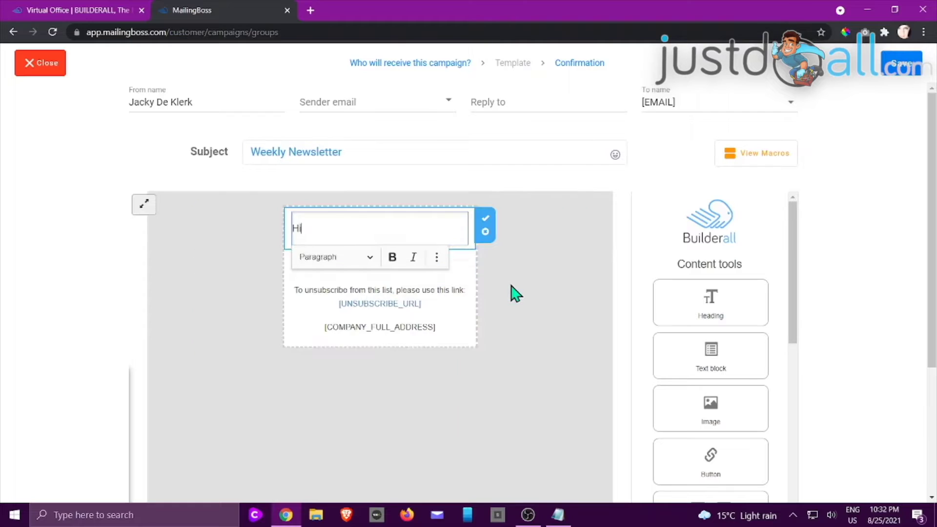
type(".")
key("Return")
key("Return")
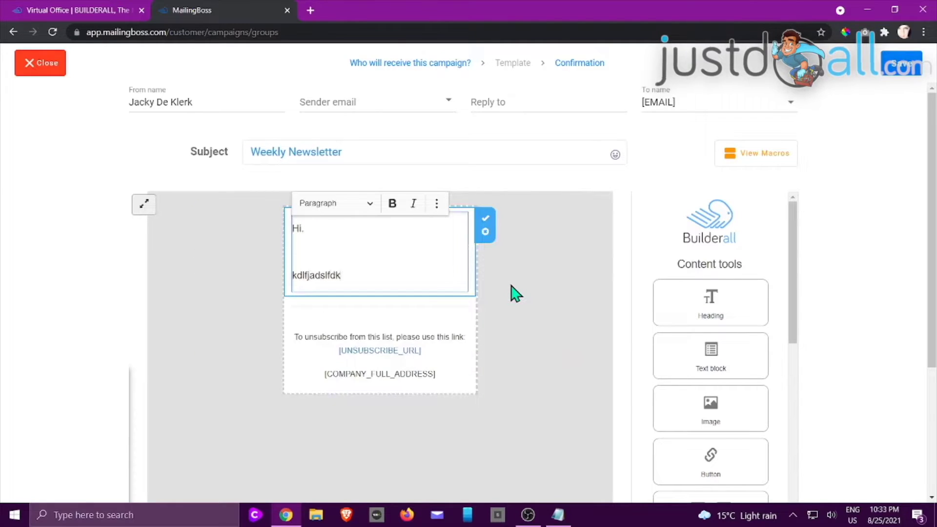
left_click(517, 345)
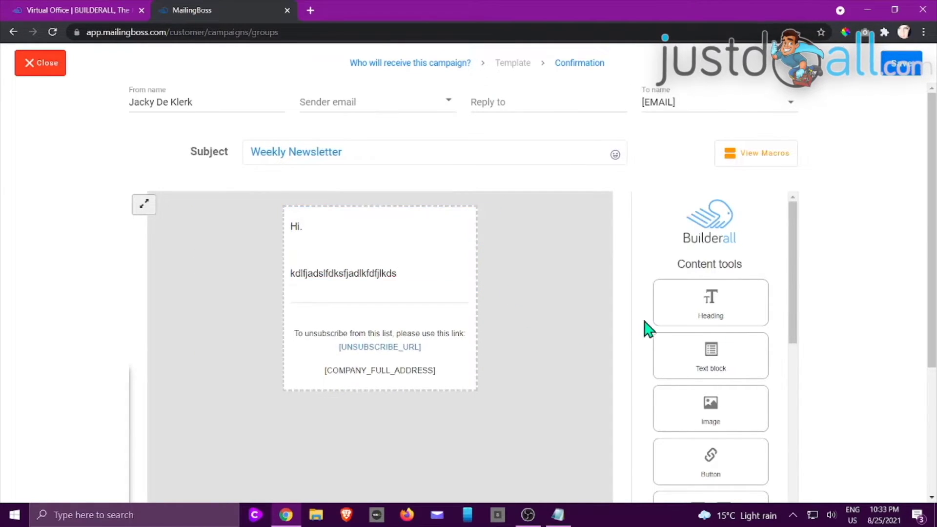
scroll(684, 292, "down", 3)
scroll(693, 234, "up", 4)
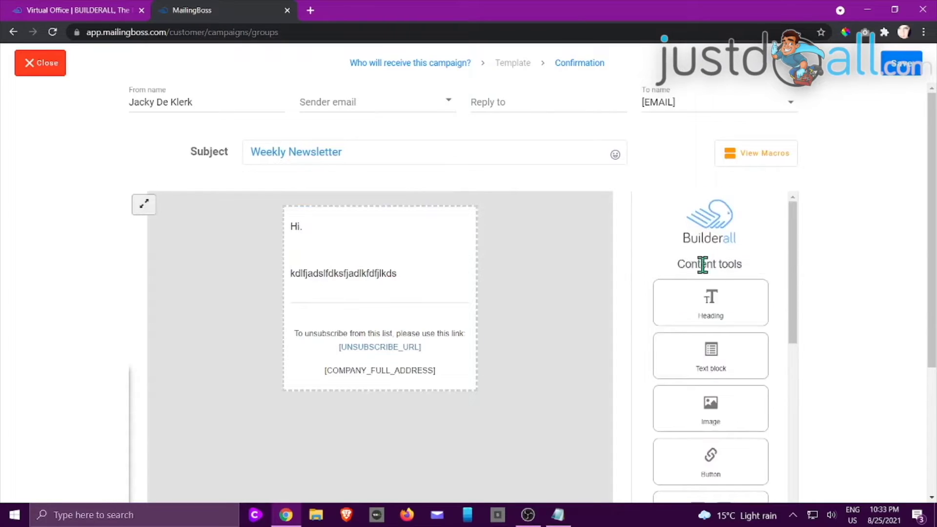
- Drag heading, image and 3-hour timer blocks into the email body
left_click_drag(732, 318, 386, 234)
left_click_drag(711, 403, 354, 308)
scroll(742, 392, "down", 1)
scroll(742, 392, "down", 2)
left_click_drag(701, 314, 258, 462)
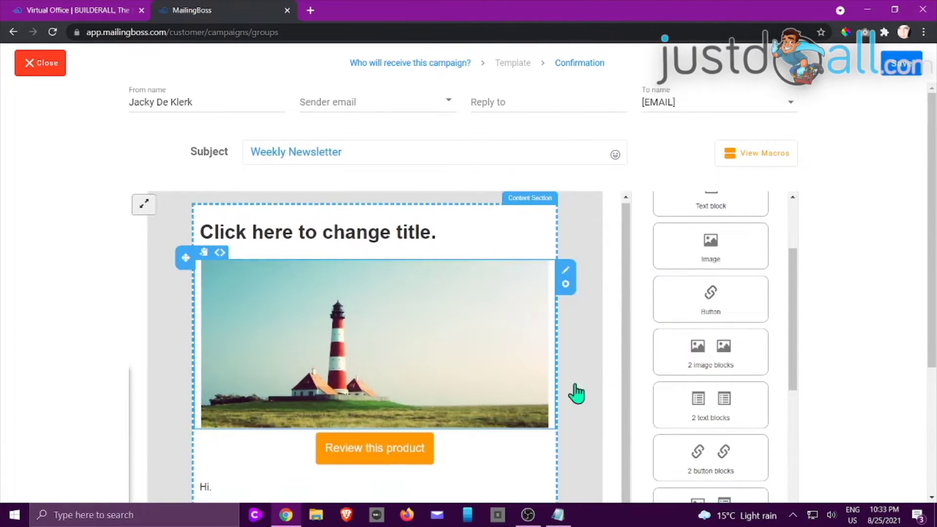
scroll(739, 308, "down", 5)
scroll(741, 314, "down", 10)
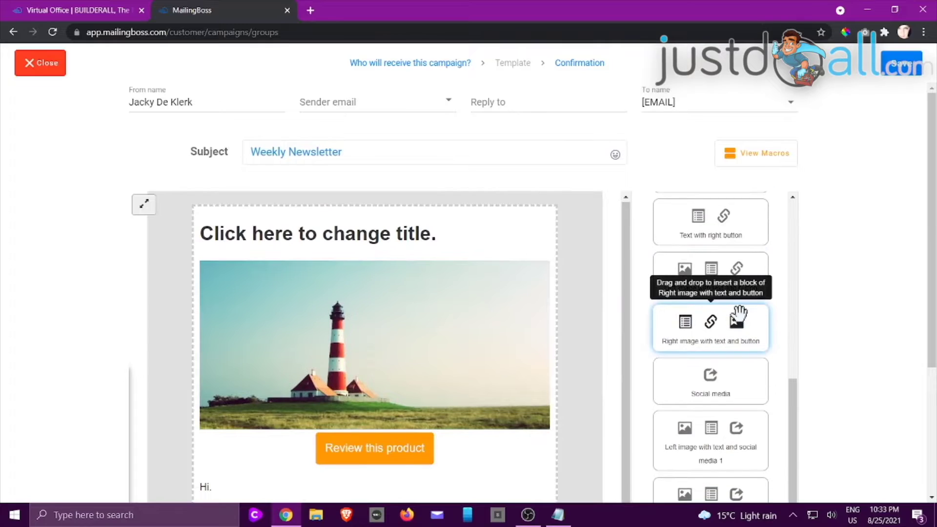
scroll(737, 314, "down", 5)
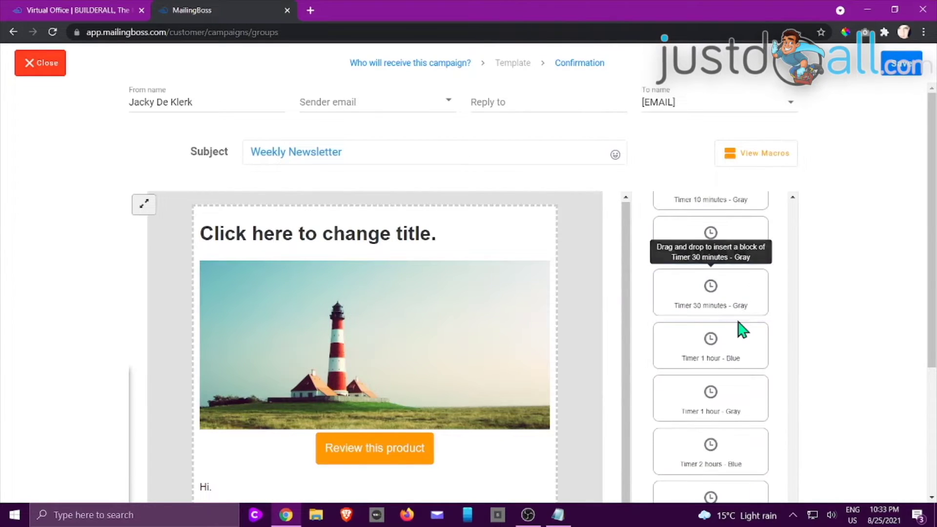
left_click_drag(737, 397, 184, 435)
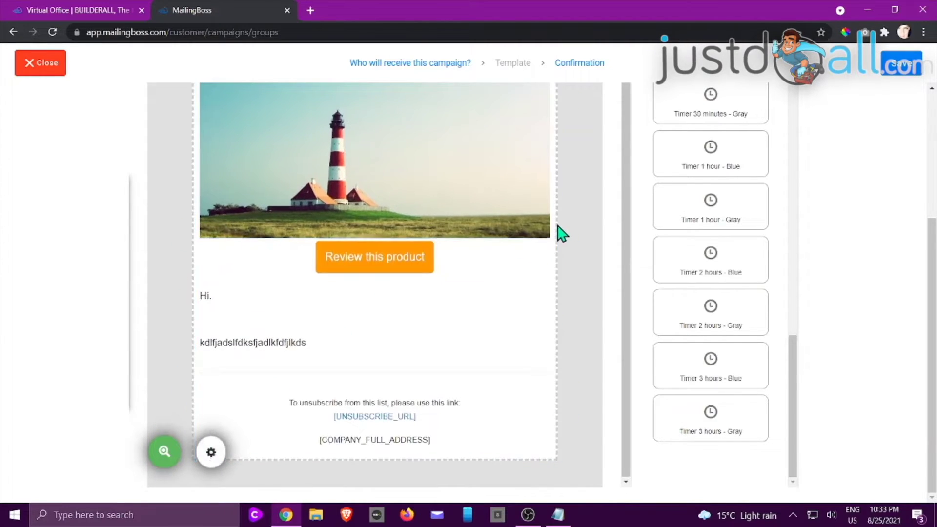
scroll(839, 196, "up", 4)
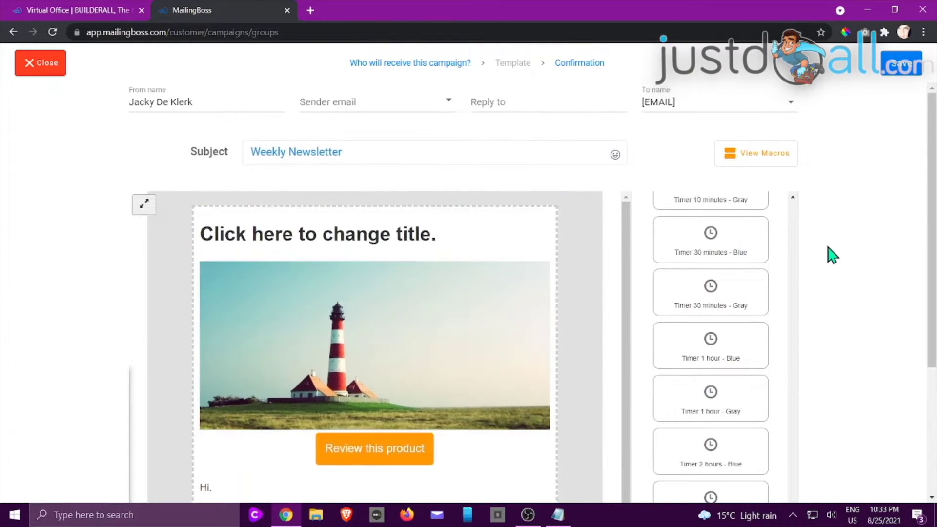
- Choose the sender email and first reply-to address, then save the email
left_click(898, 76)
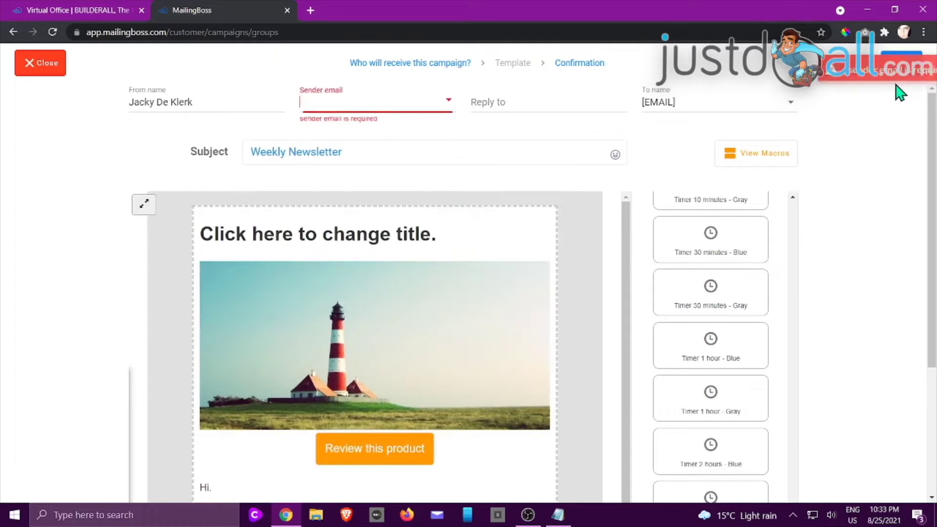
left_click(439, 100)
left_click(373, 202)
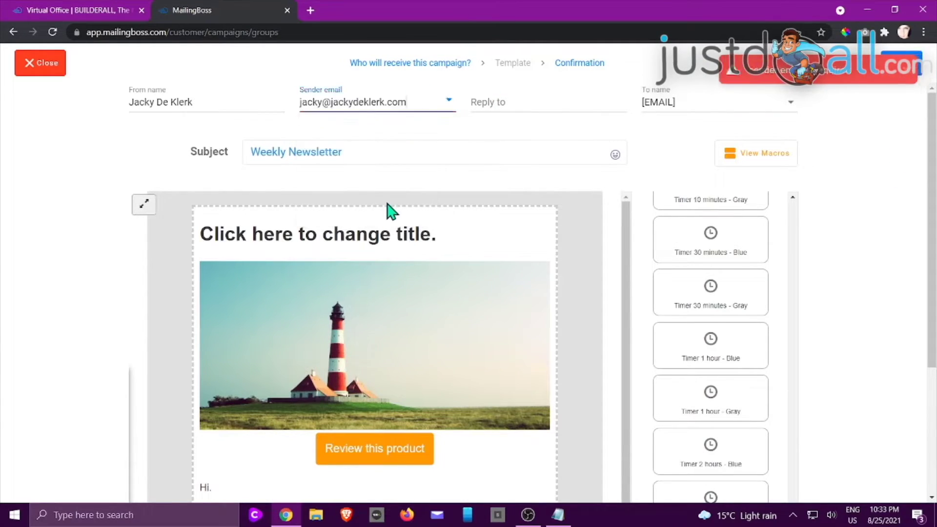
left_click(567, 103)
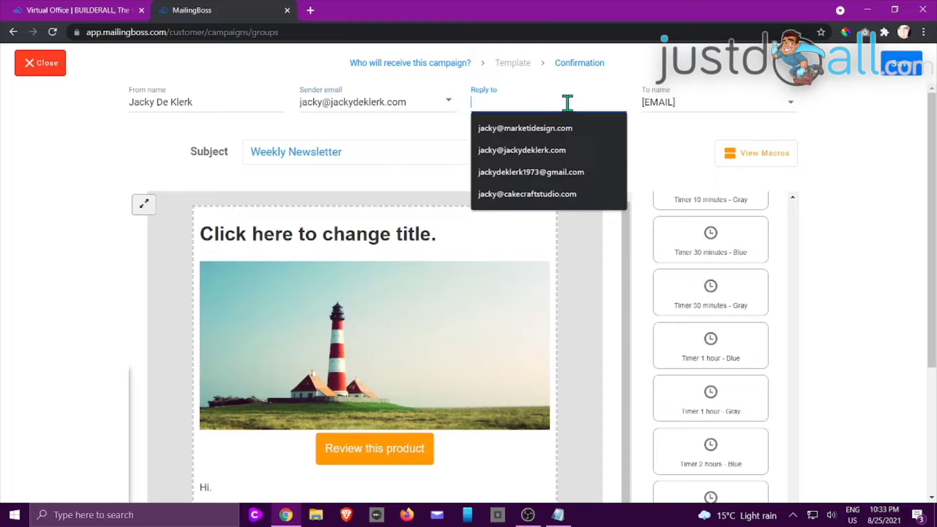
left_click(540, 136)
left_click(909, 72)
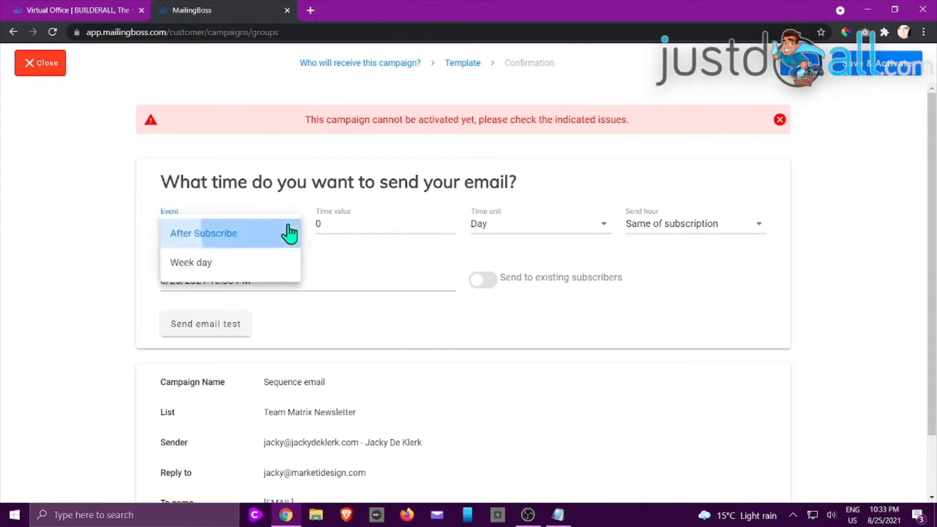
- Schedule the email for 5 Minute After Subscribe, then try to save and activate it
left_click(290, 233)
left_click(289, 233)
left_click(288, 233)
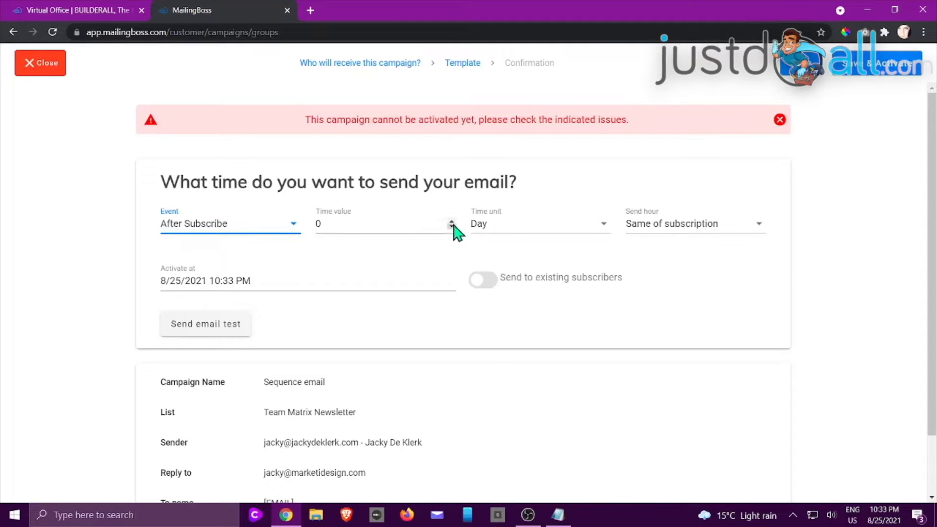
left_click(606, 230)
left_click(598, 233)
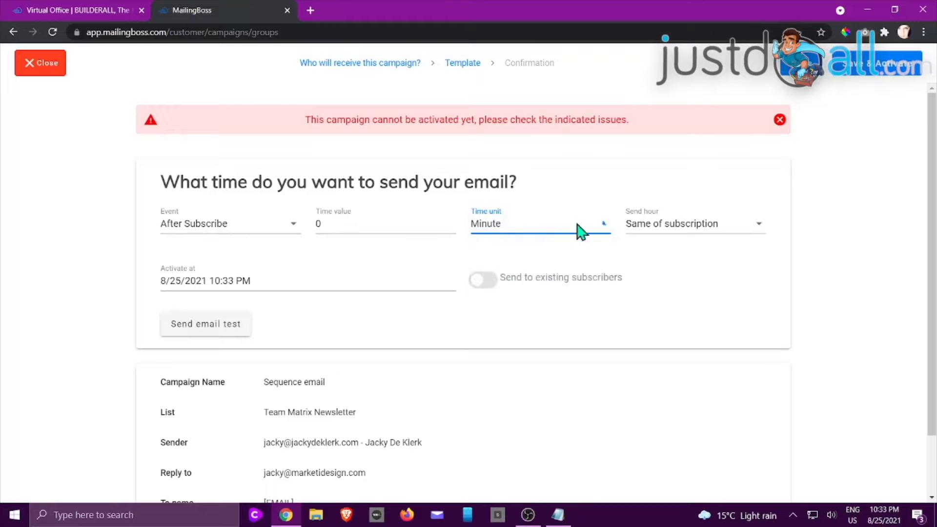
left_click(577, 226)
left_click(518, 234)
left_click_drag(345, 223, 284, 225)
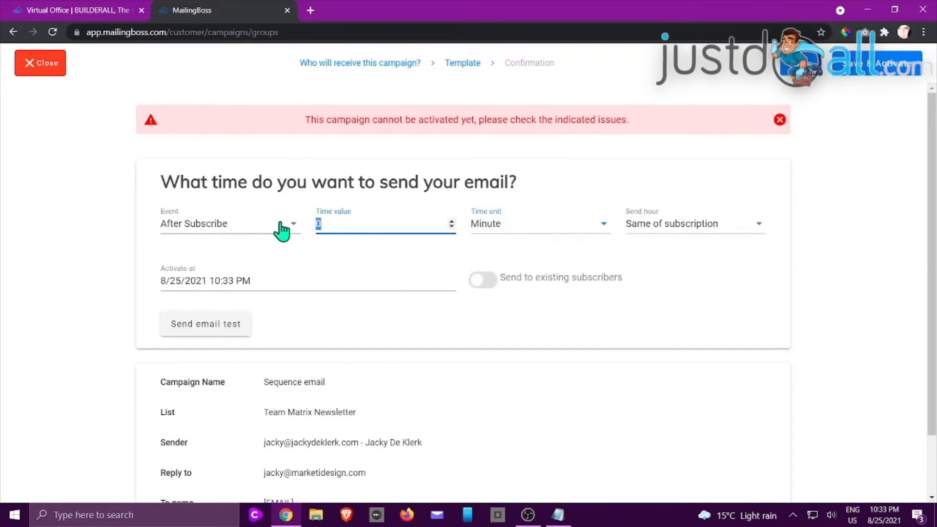
type("5")
left_click(522, 334)
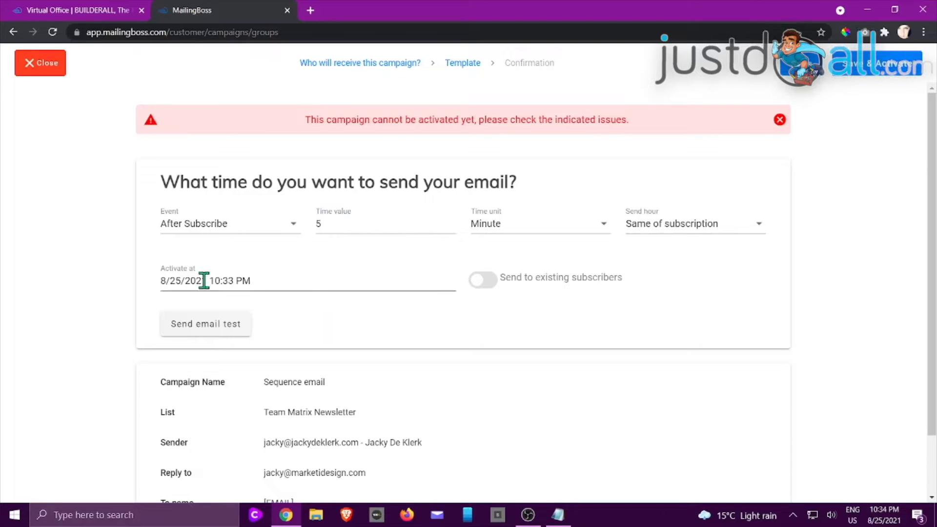
scroll(318, 272, "down", 2)
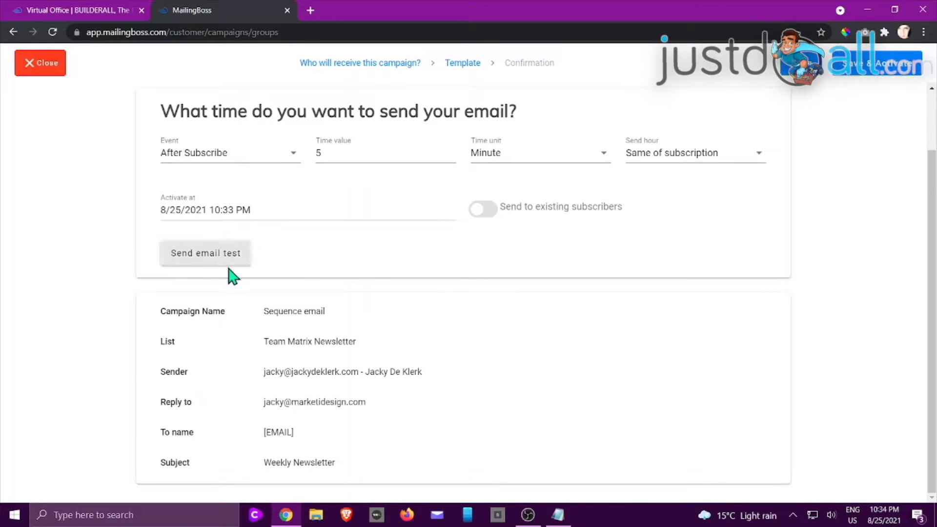
left_click(210, 254)
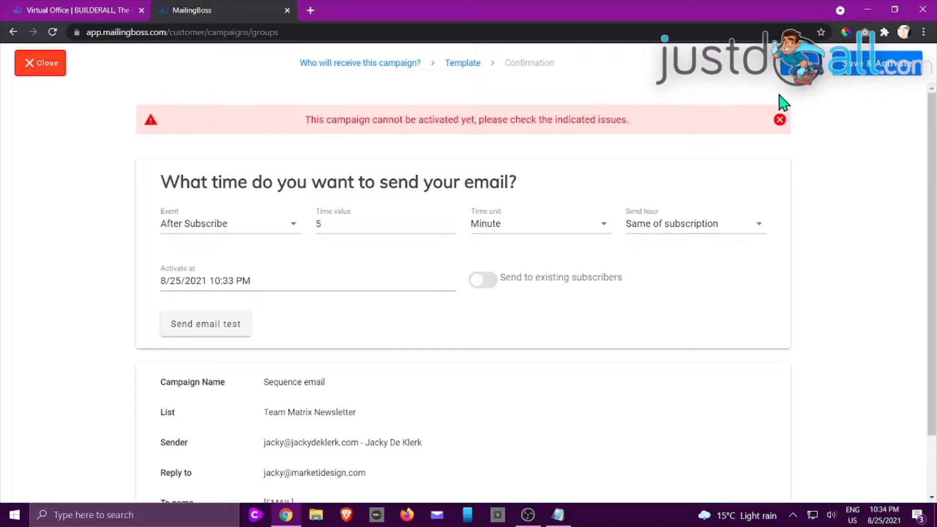
- Save and activate the email, save the Team Matrix Newsletter sequence, and reopen it for editing
left_click(869, 68)
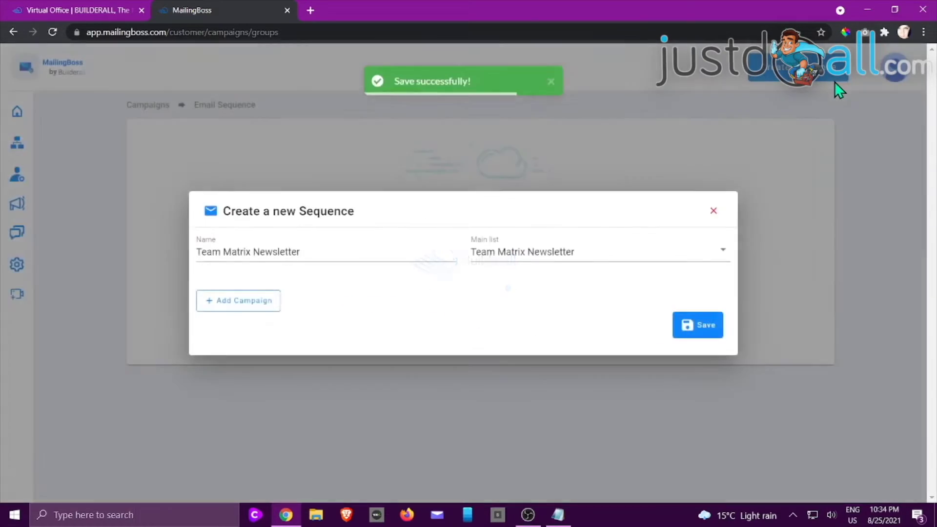
left_click(696, 328)
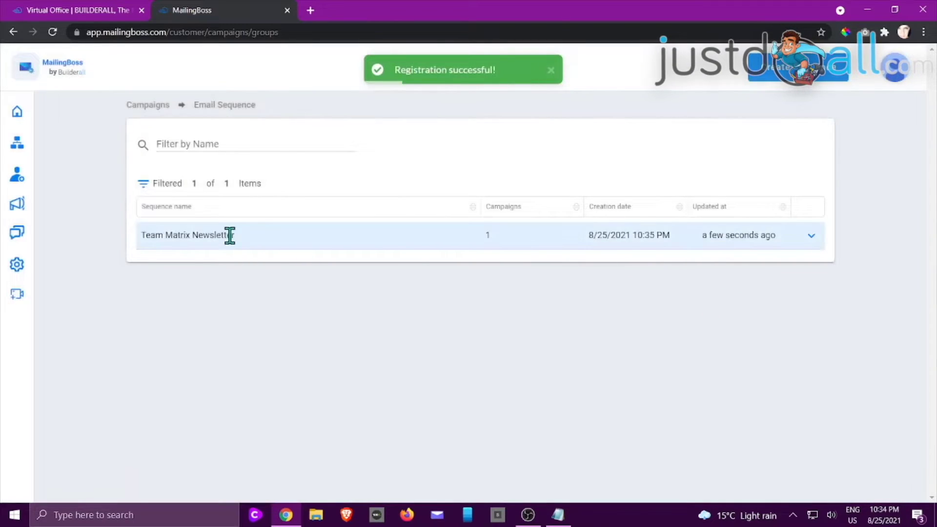
left_click(811, 236)
left_click(786, 250)
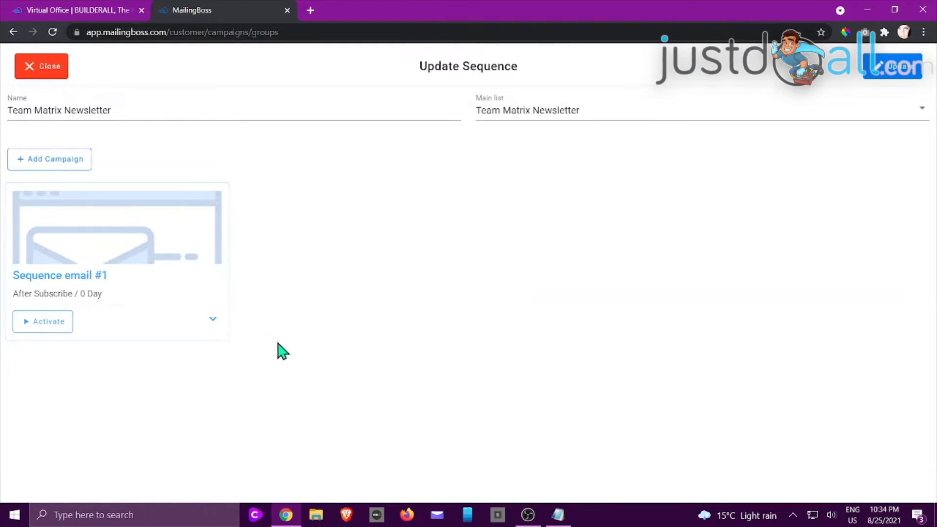
- Add a second campaign to the sequence and save its name and type settings
left_click(79, 165)
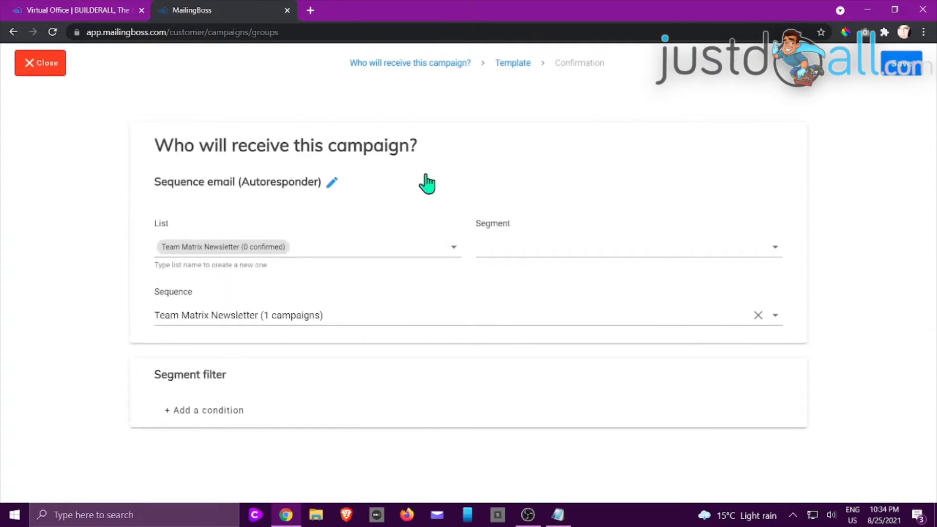
left_click(333, 183)
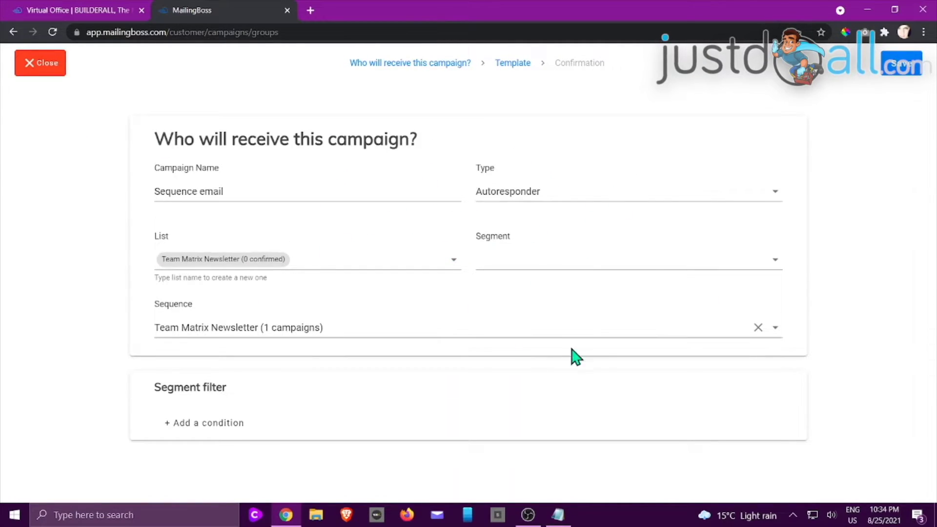
left_click(902, 64)
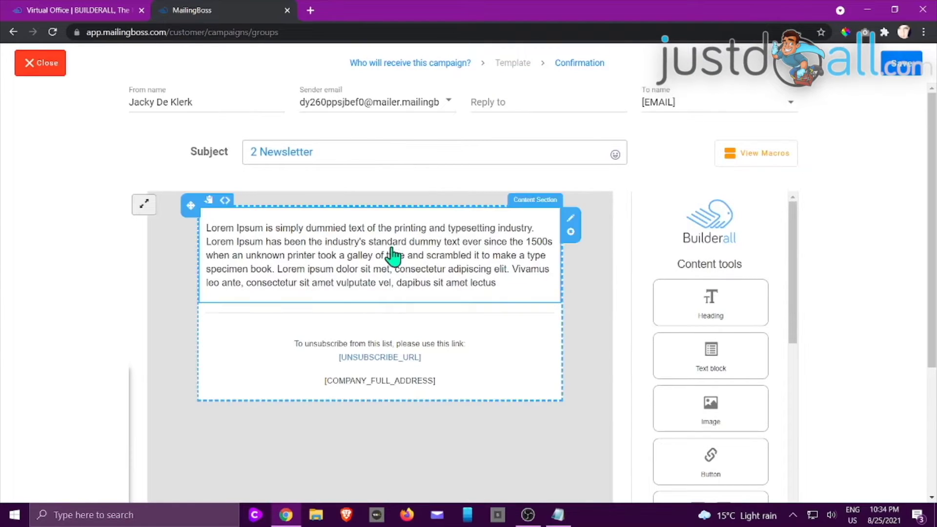
- Add a heading block and an image block above the Lorem Ipsum text
left_click(391, 274)
left_click_drag(497, 283, 229, 221)
left_click(171, 215)
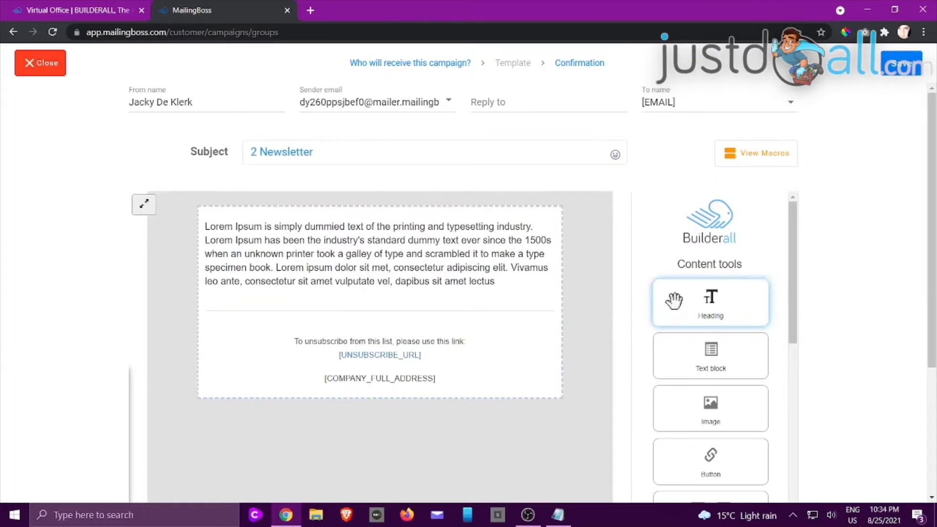
left_click_drag(673, 299, 408, 244)
left_click_drag(709, 402, 322, 312)
scroll(503, 374, "down", 3)
scroll(444, 171, "up", 4)
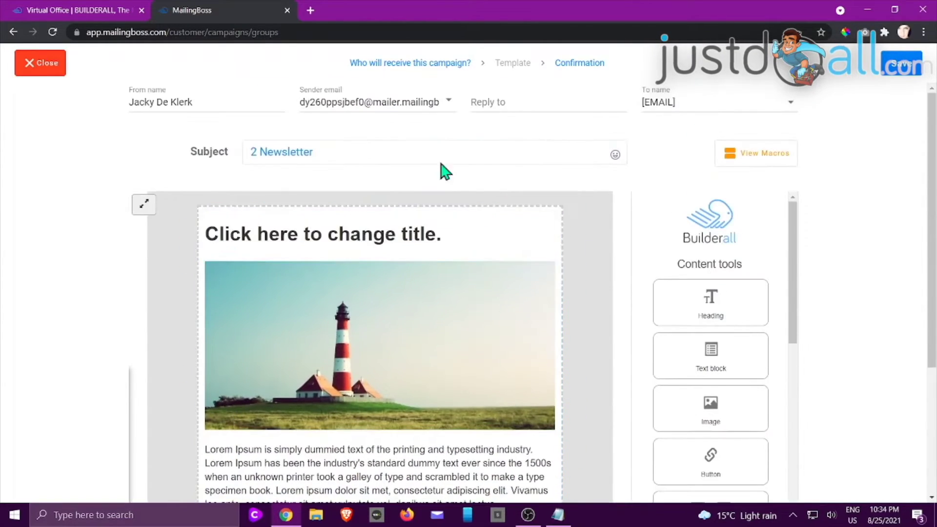
- Choose the sender email, use the sender's own address as reply-to, and save
left_click(454, 101)
left_click(401, 168)
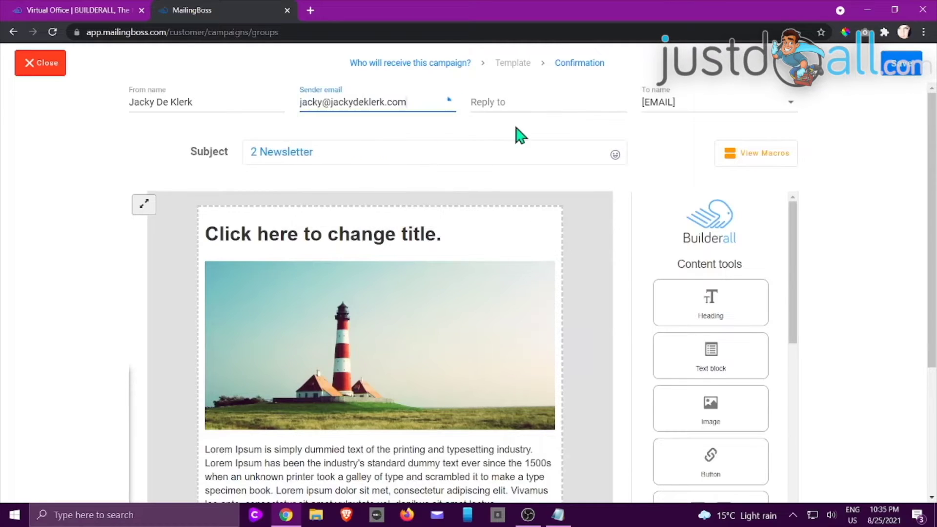
left_click(556, 100)
left_click(537, 179)
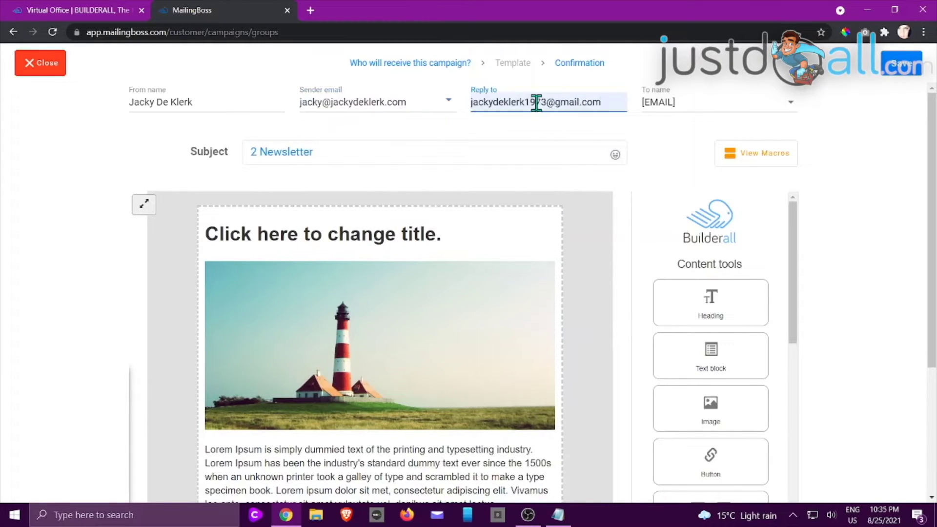
left_click_drag(606, 98, 428, 108)
key("BackSpace")
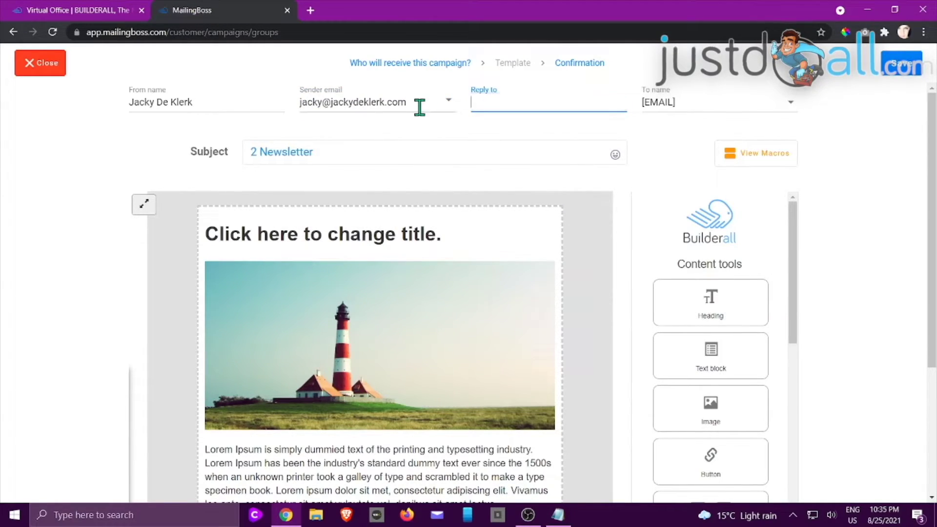
left_click(505, 102)
left_click(512, 150)
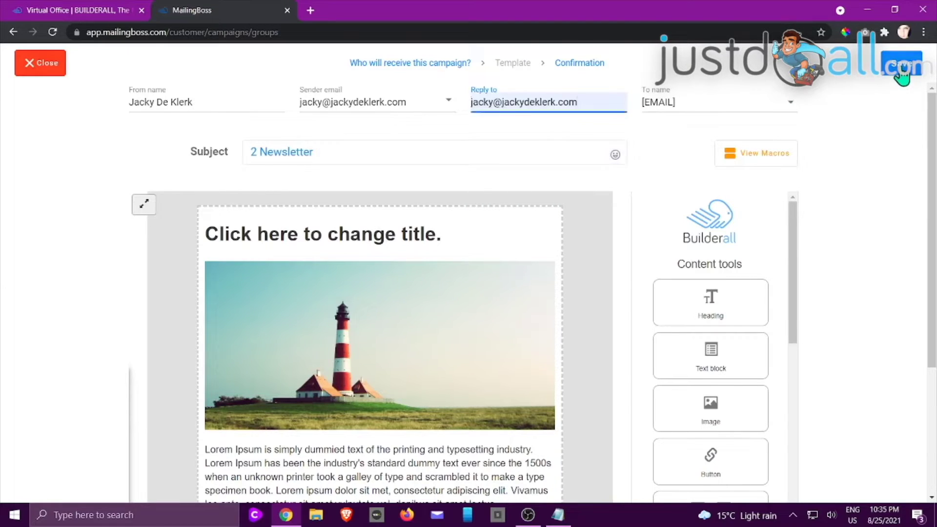
left_click(900, 68)
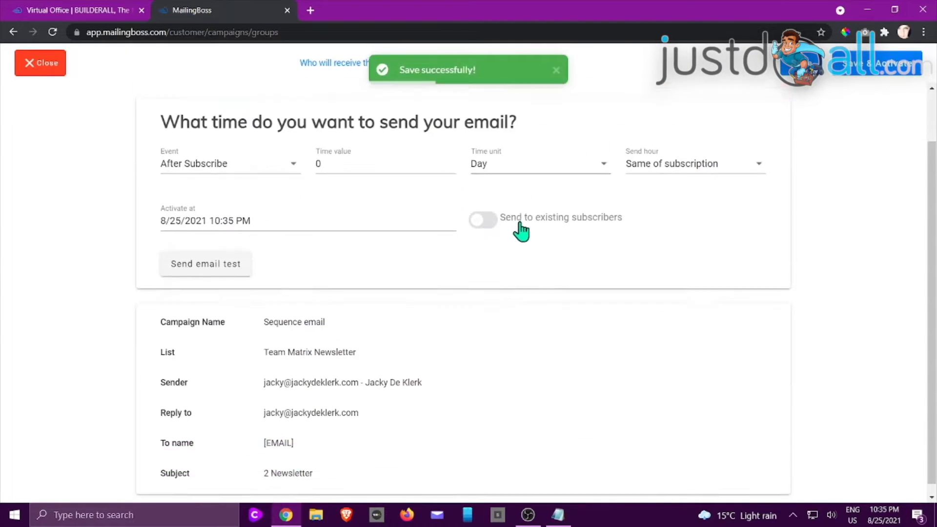
- Keep After Subscribe, raise the delay to 3 Days, and save the email without activating
scroll(521, 232, "down", 1)
left_click(292, 157)
left_click(295, 160)
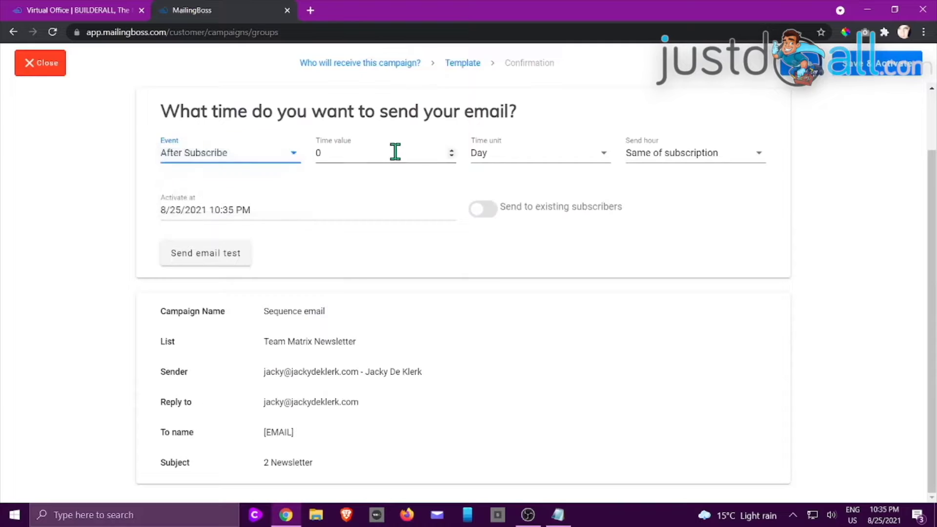
left_click(452, 150)
left_click(452, 151)
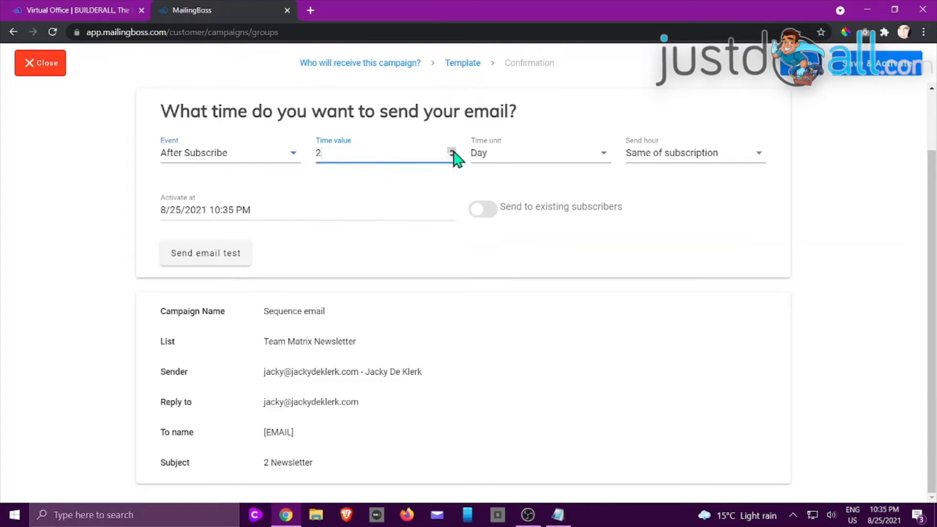
left_click(452, 150)
left_click(668, 265)
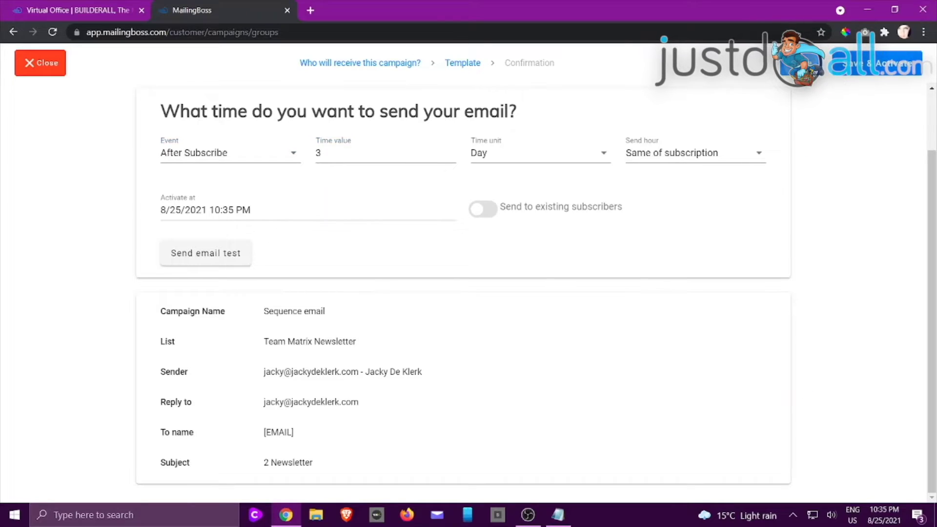
left_click(804, 64)
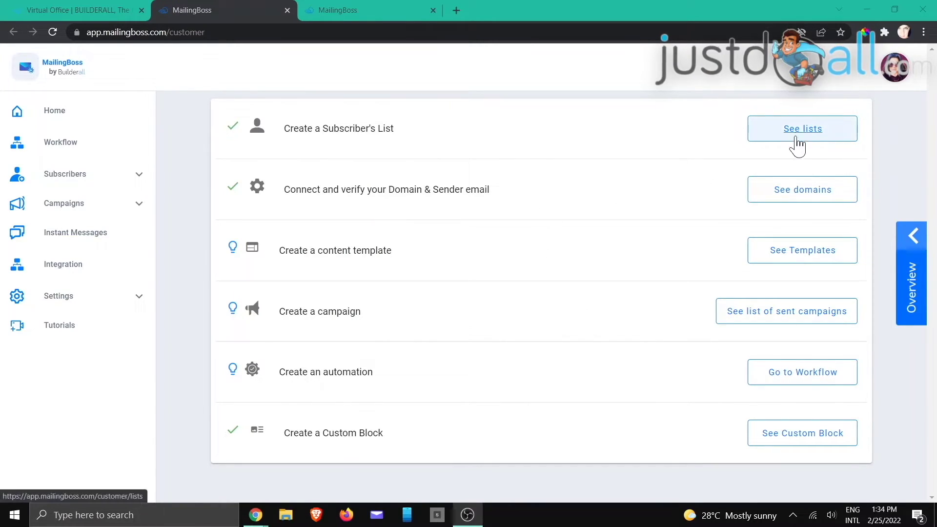
- Open the Training List's Subscribers page from the Lists tab and select all three subscribers
left_click(388, 15)
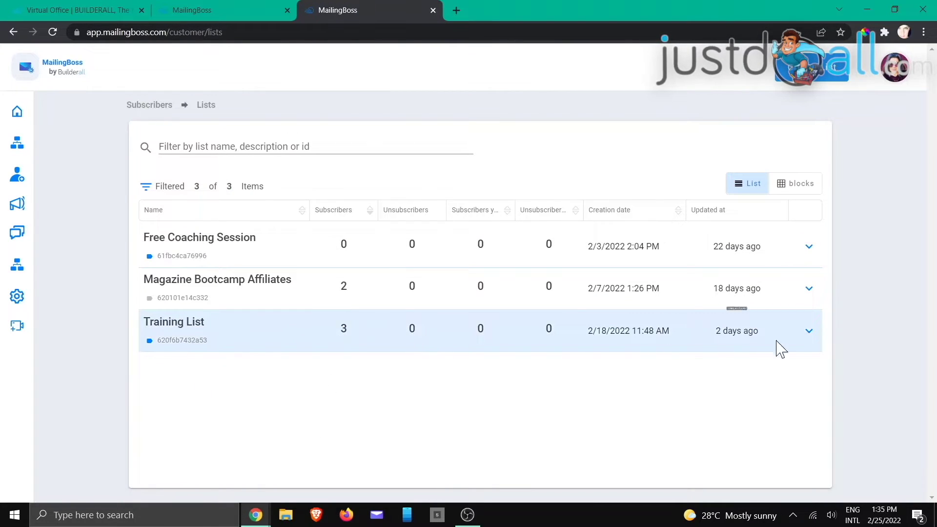
left_click(809, 331)
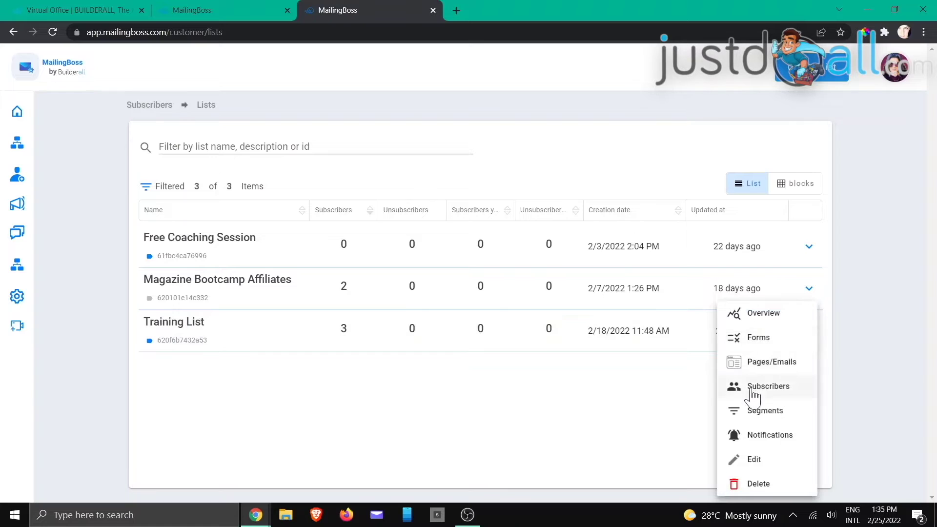
left_click(780, 388)
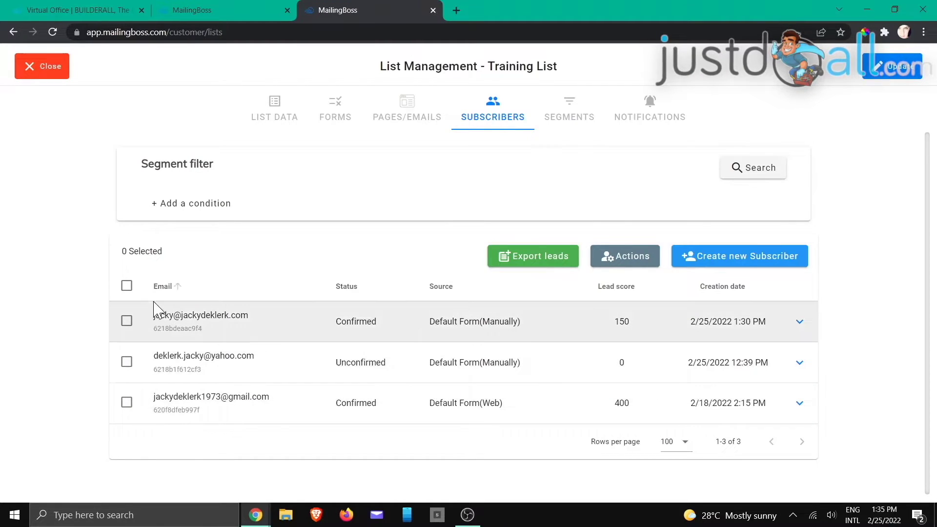
left_click(126, 286)
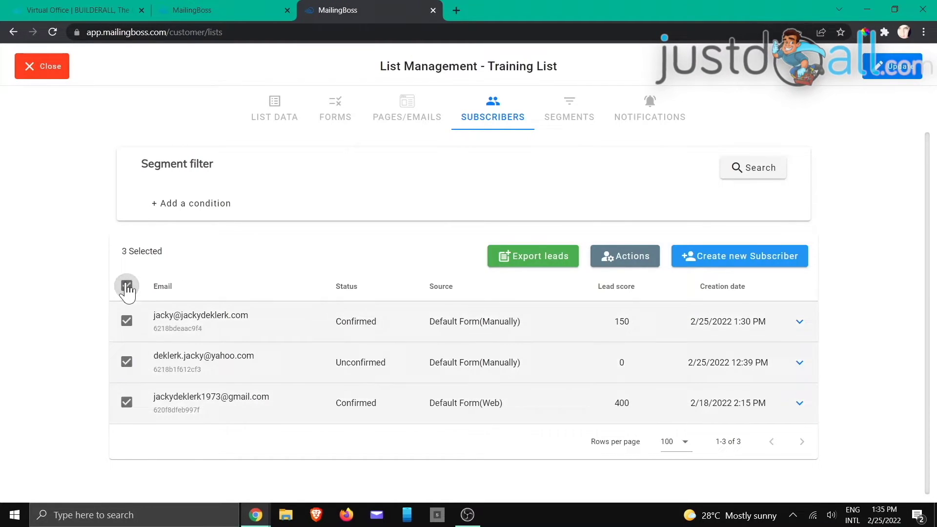
left_click(127, 362)
left_click(128, 362)
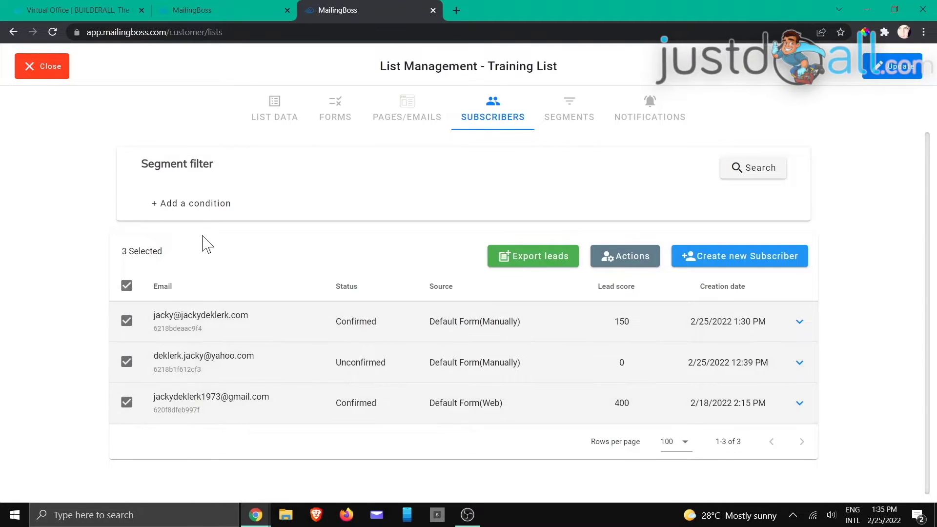
- Bulk-add the tags team, training and a new webinar tag to the three Training List subscribers
left_click(616, 263)
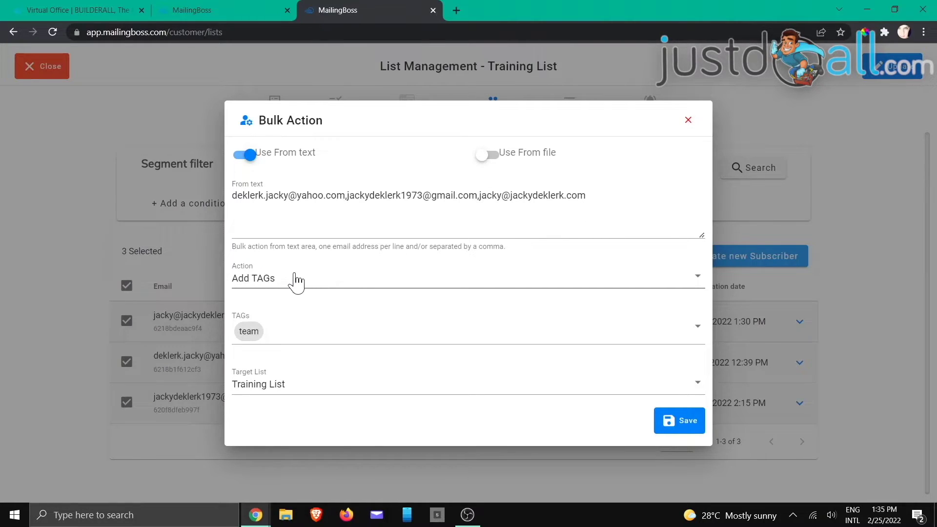
left_click(269, 333)
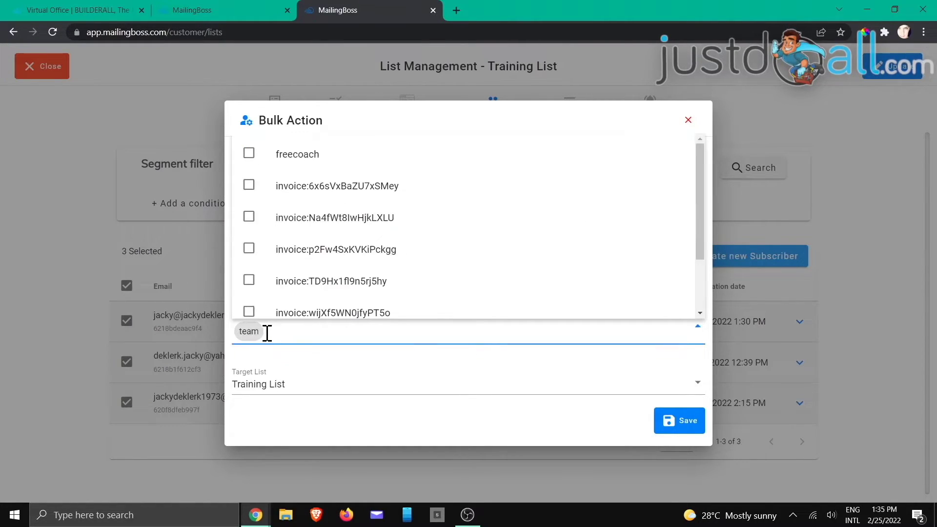
key("BackSpace")
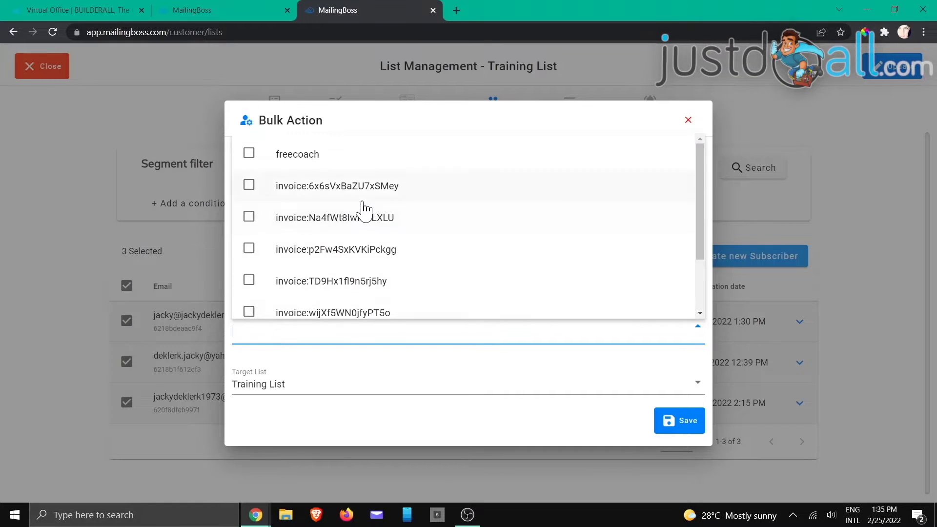
scroll(365, 208, "down", 2)
left_click(249, 266)
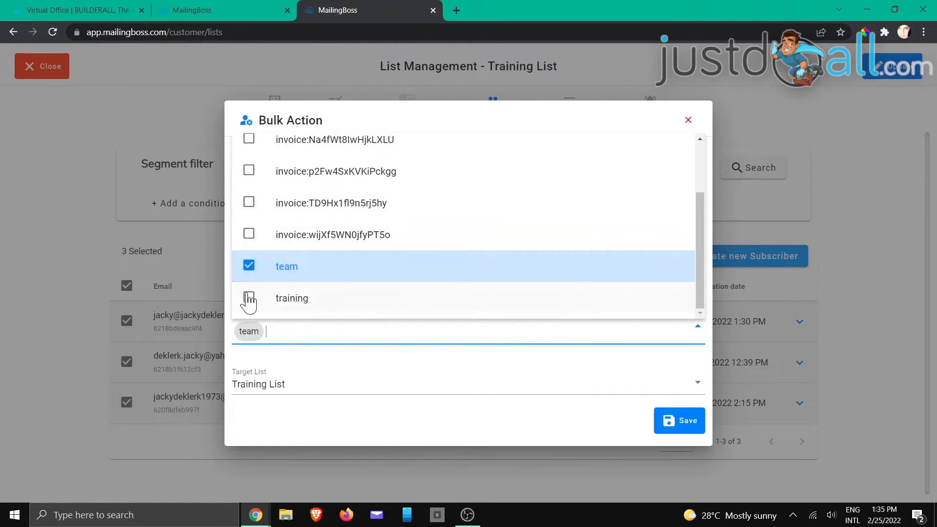
left_click(249, 297)
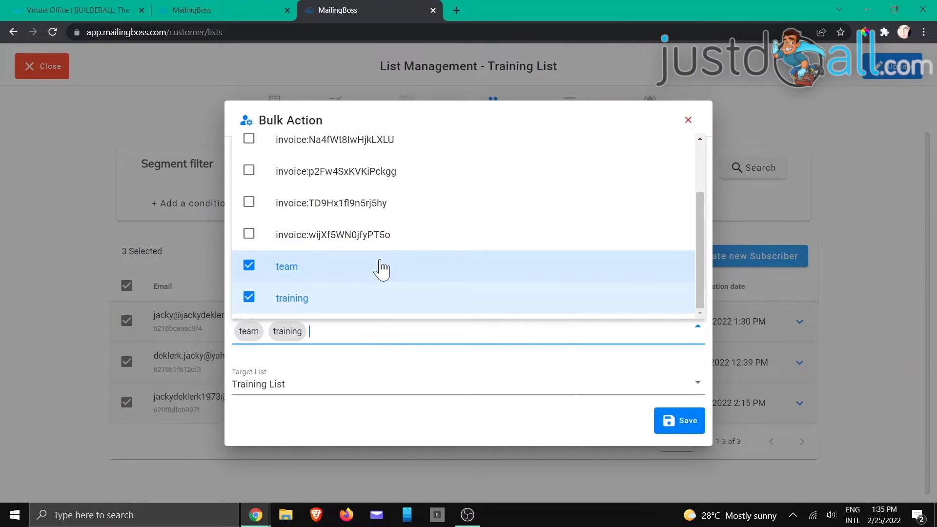
type("we")
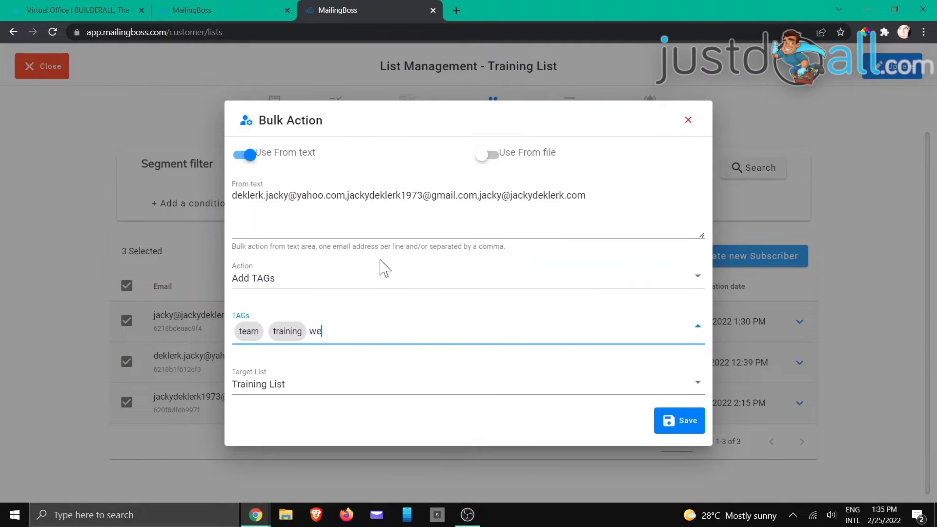
type("binar")
key("Return")
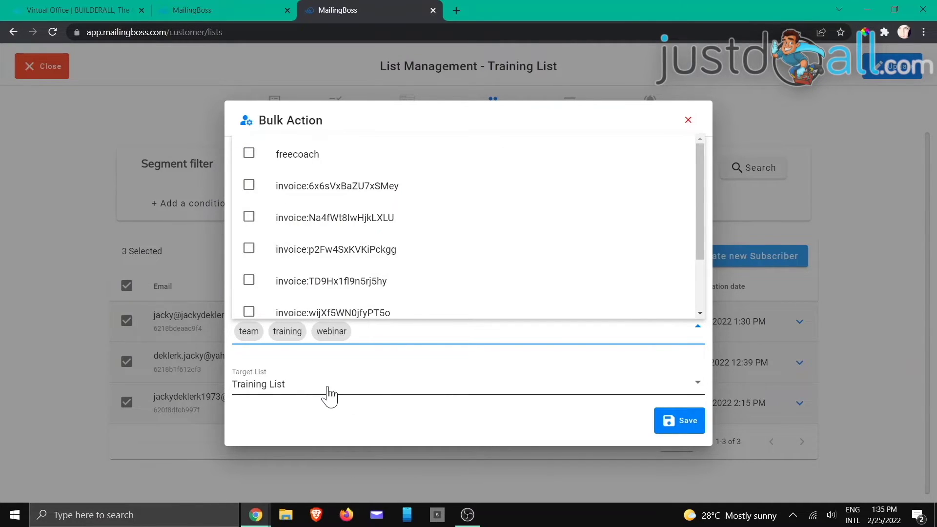
left_click(677, 428)
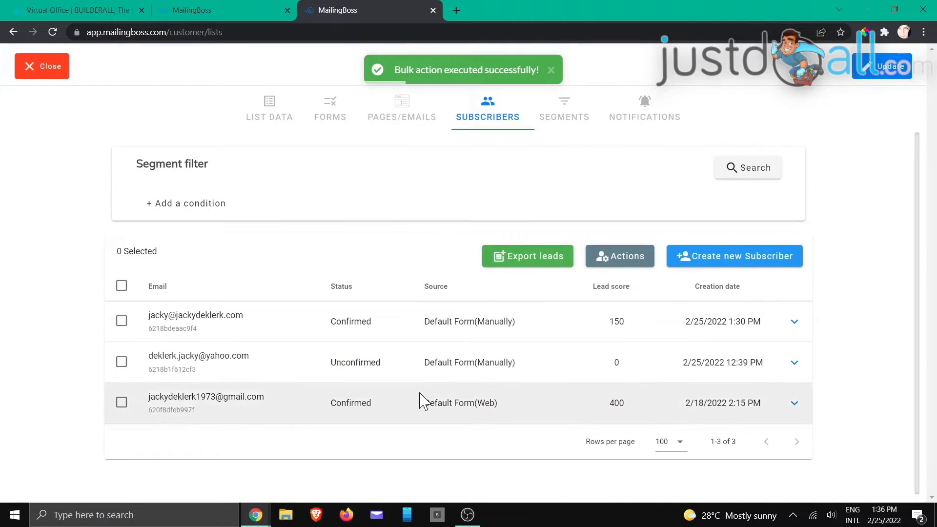
- Close the panel, reload the lists page and reopen the Training List's subscribers
left_click(33, 66)
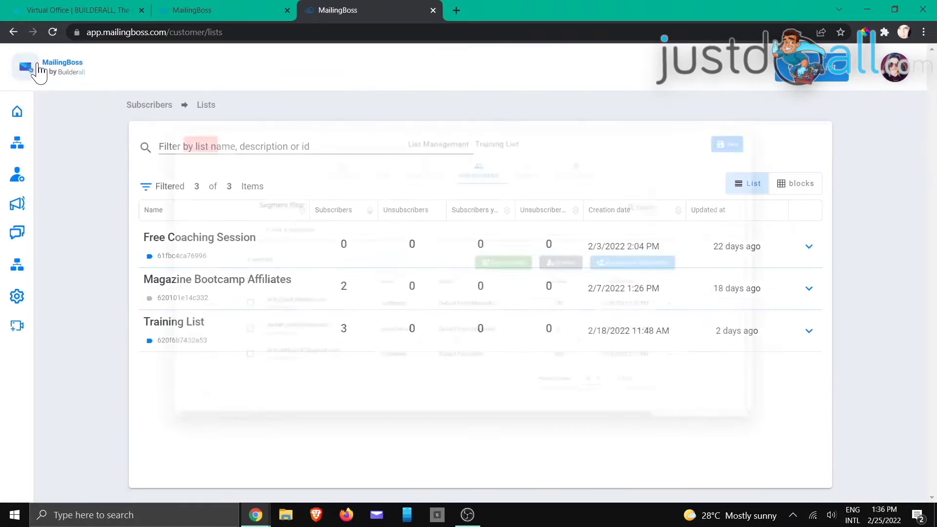
left_click(53, 33)
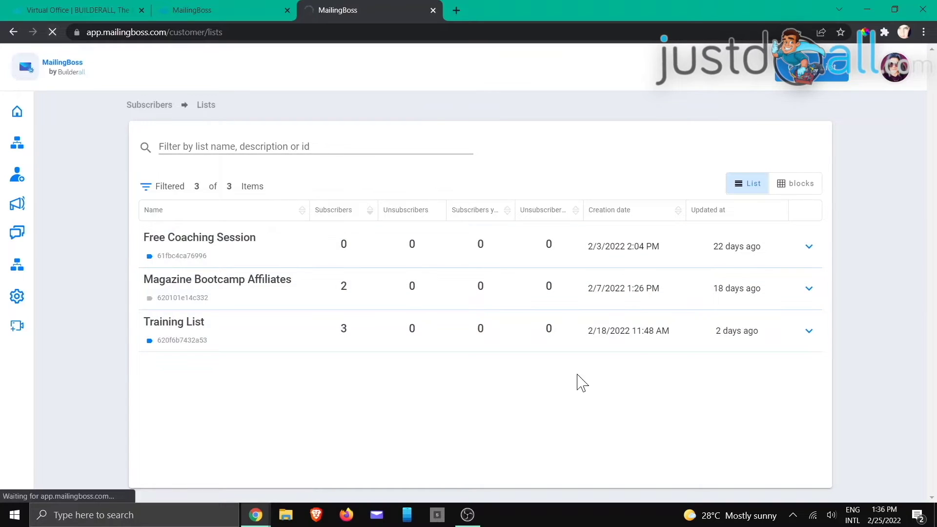
left_click(809, 331)
left_click(766, 338)
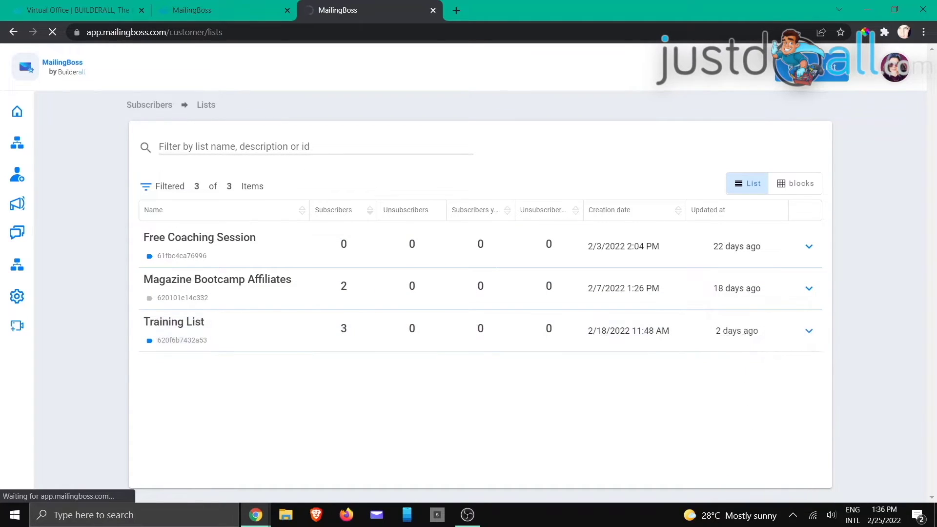
left_click(808, 288)
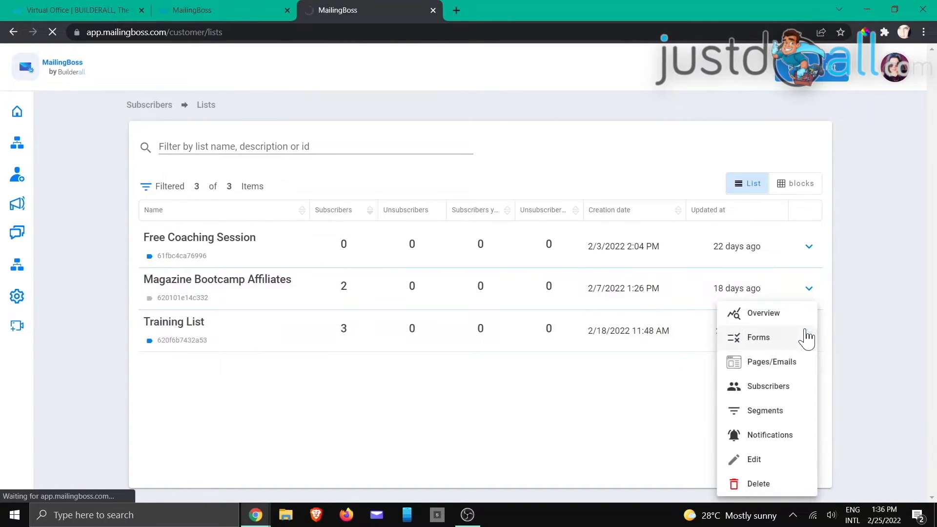
left_click(767, 387)
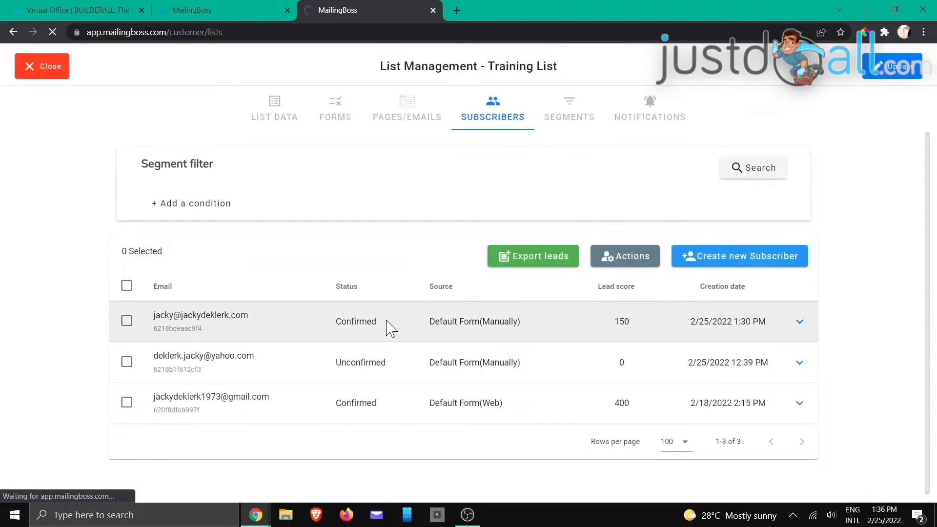
- Edit the first subscriber, removing the webinar and training tags, and update it
left_click(800, 322)
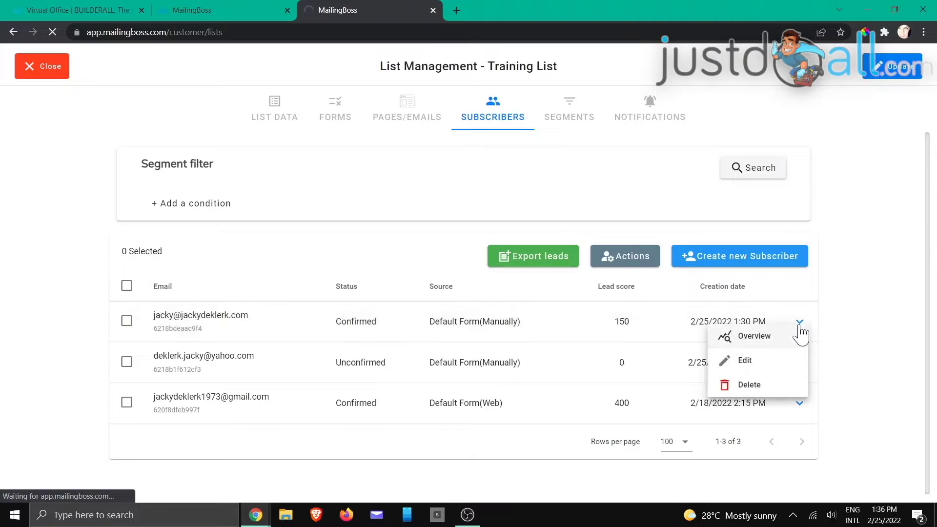
left_click(747, 360)
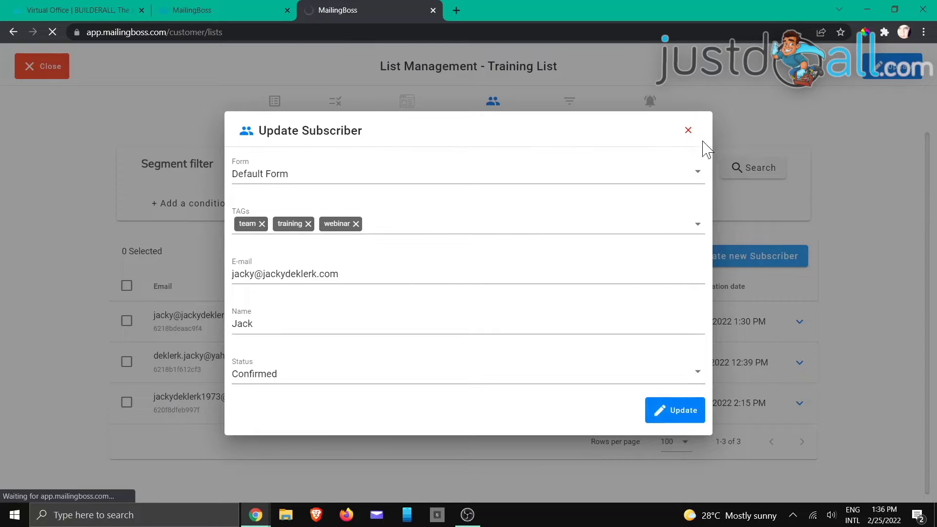
left_click(356, 224)
left_click(308, 225)
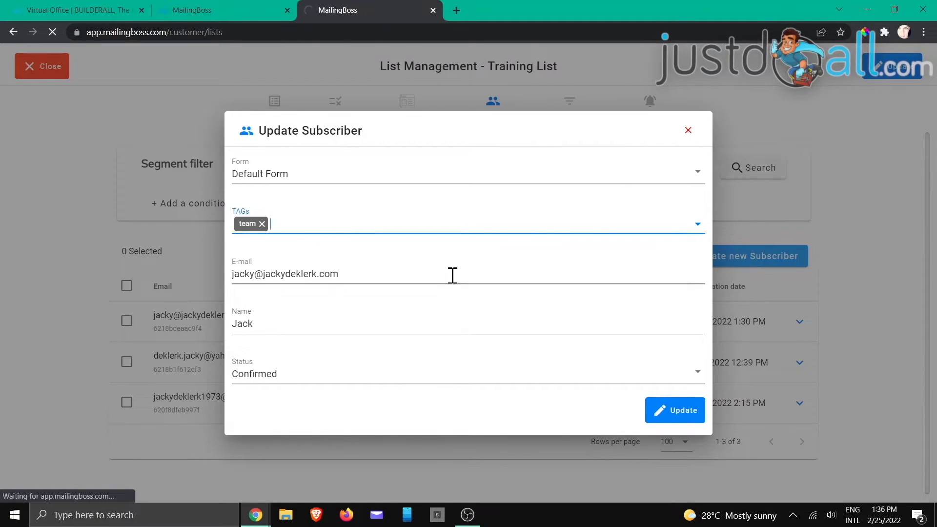
left_click(667, 412)
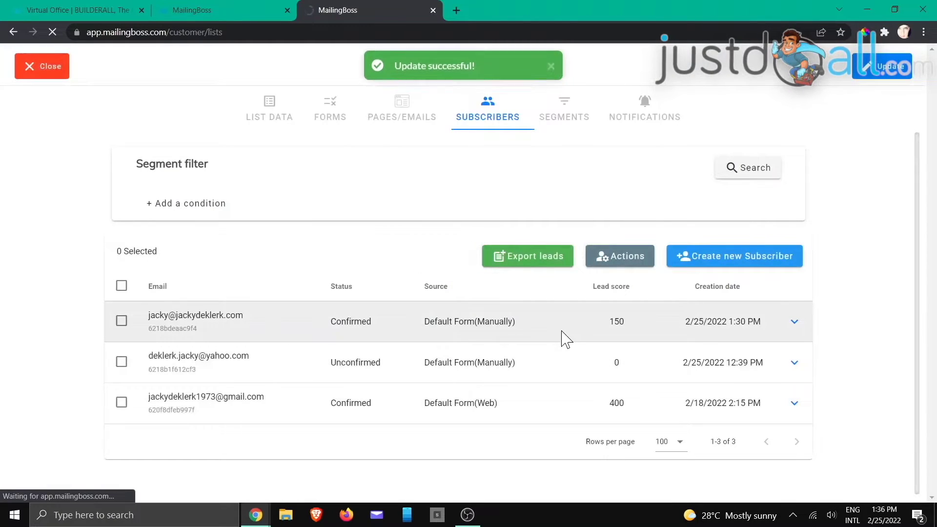
- Check the tags on the first and second subscribers' detail dialogs
left_click(795, 323)
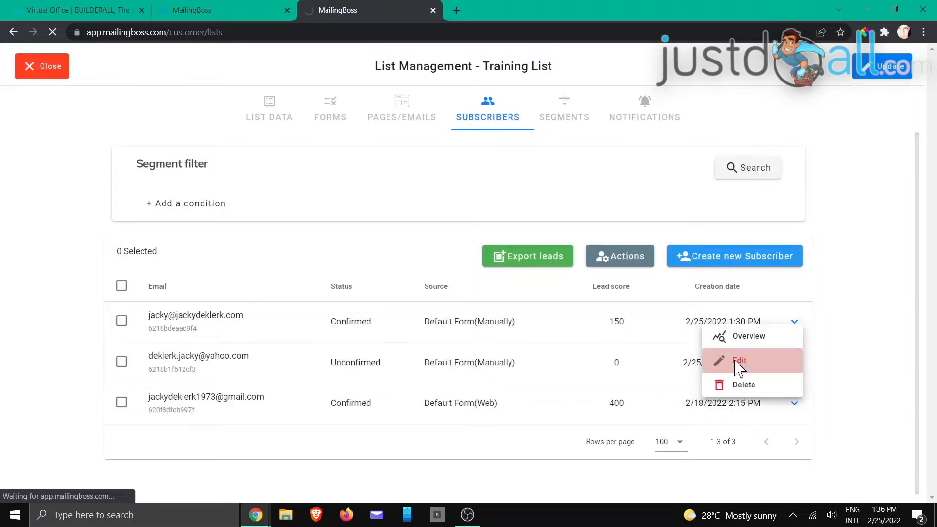
left_click(737, 360)
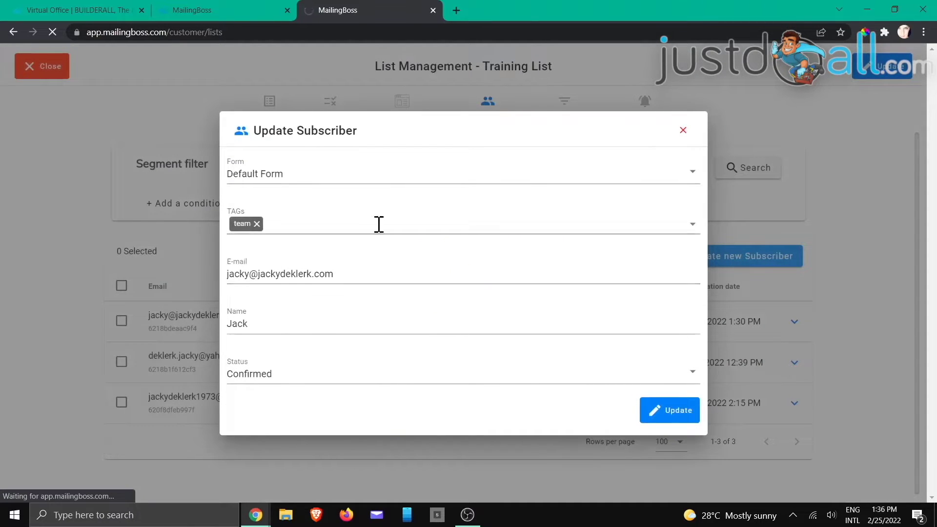
left_click(684, 130)
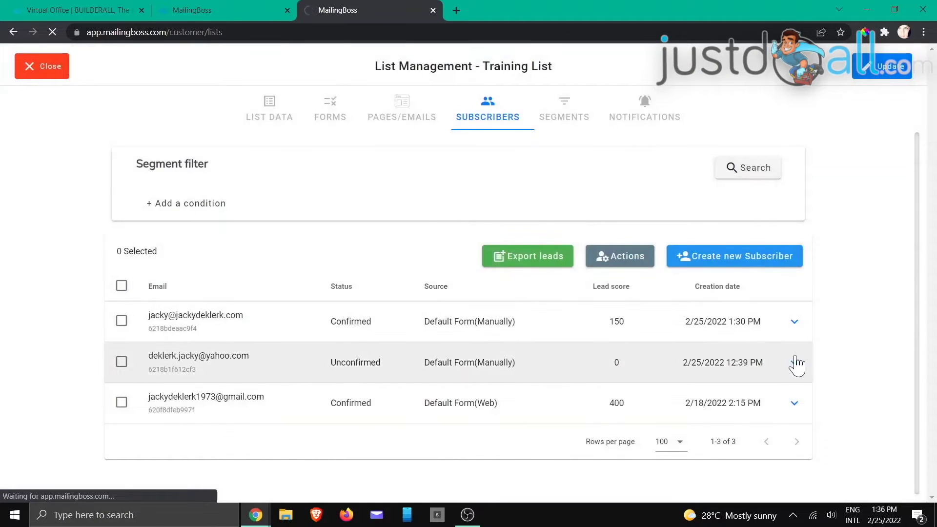
left_click(794, 363)
left_click(706, 427)
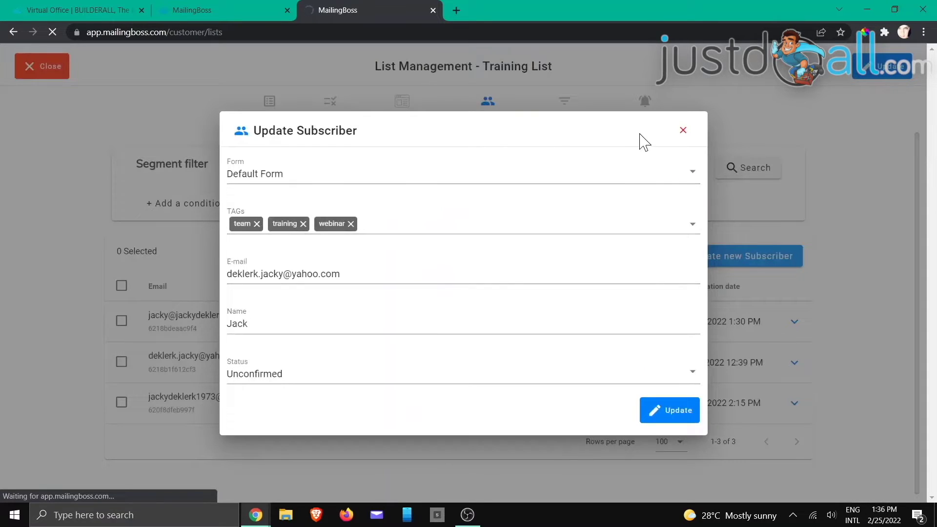
left_click(683, 130)
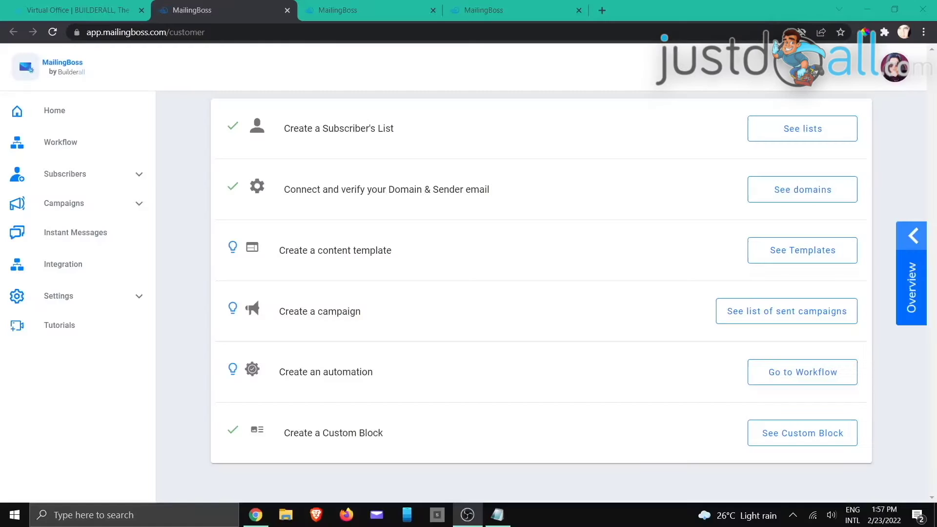
key("alt+Tab")
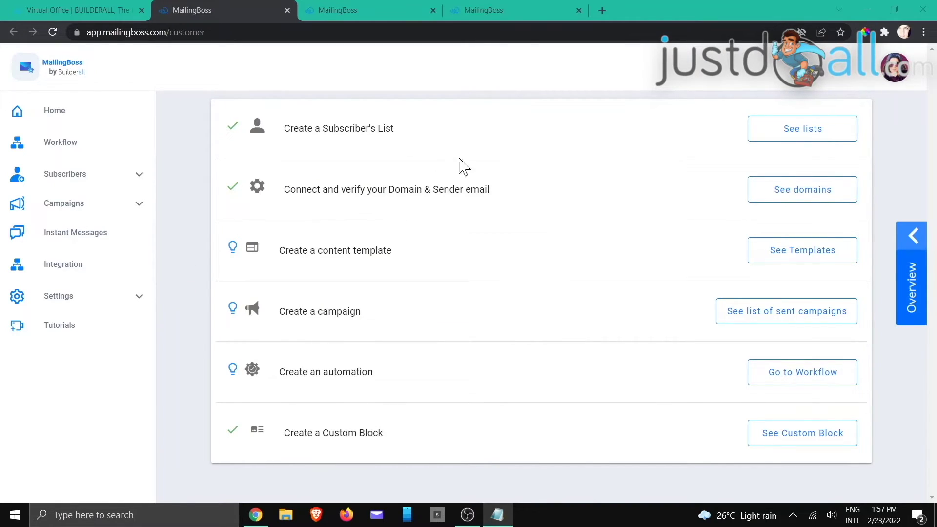
left_click(369, 15)
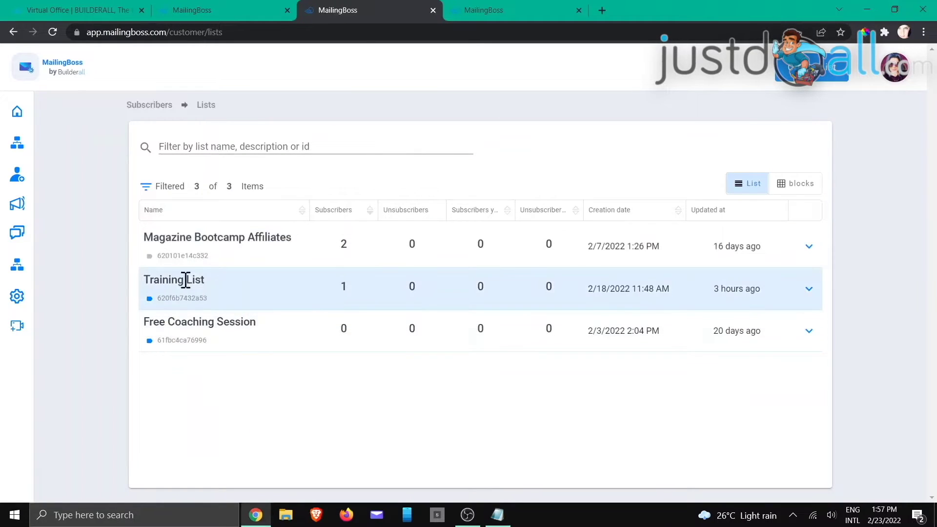
left_click(813, 291)
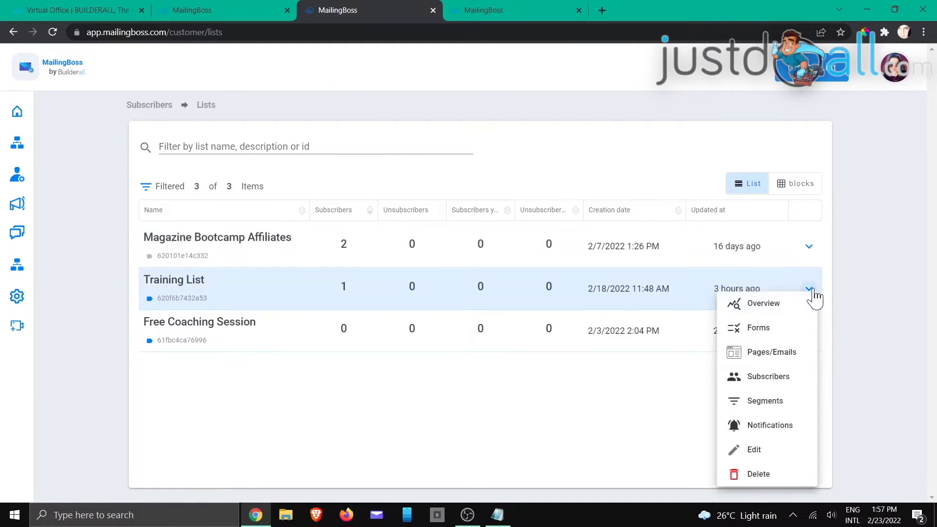
left_click(759, 330)
left_click(507, 12)
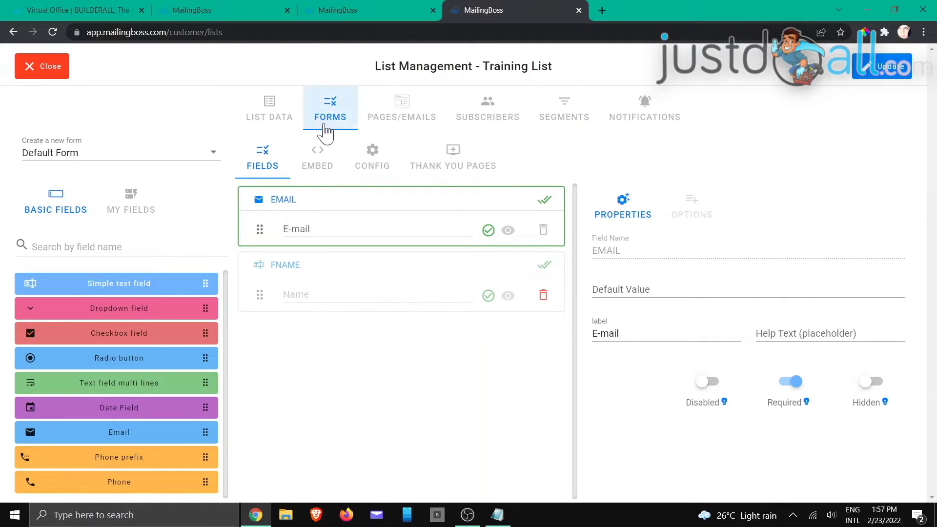
left_click(372, 157)
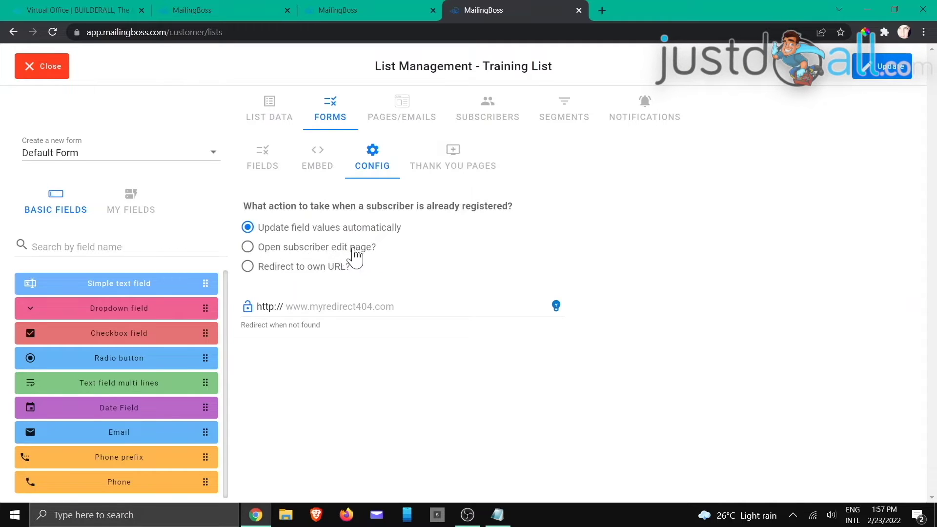
left_click(402, 105)
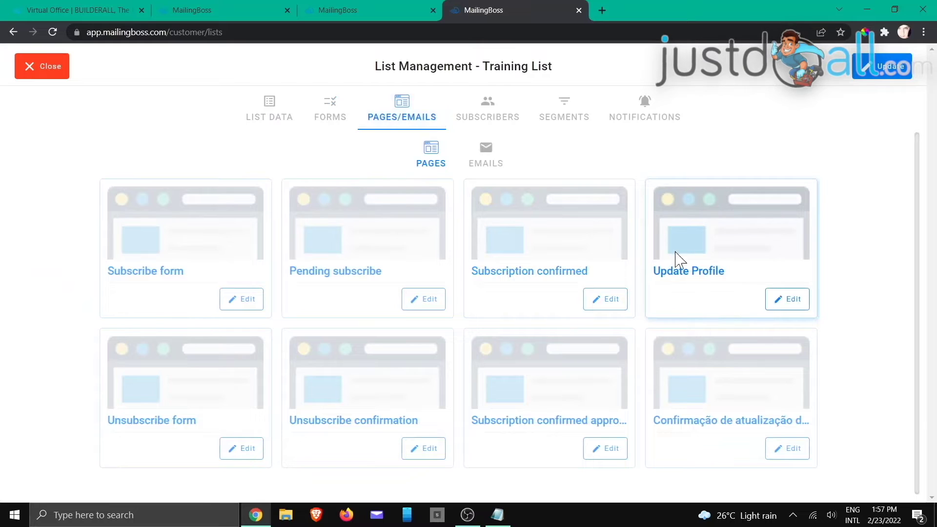
left_click(332, 110)
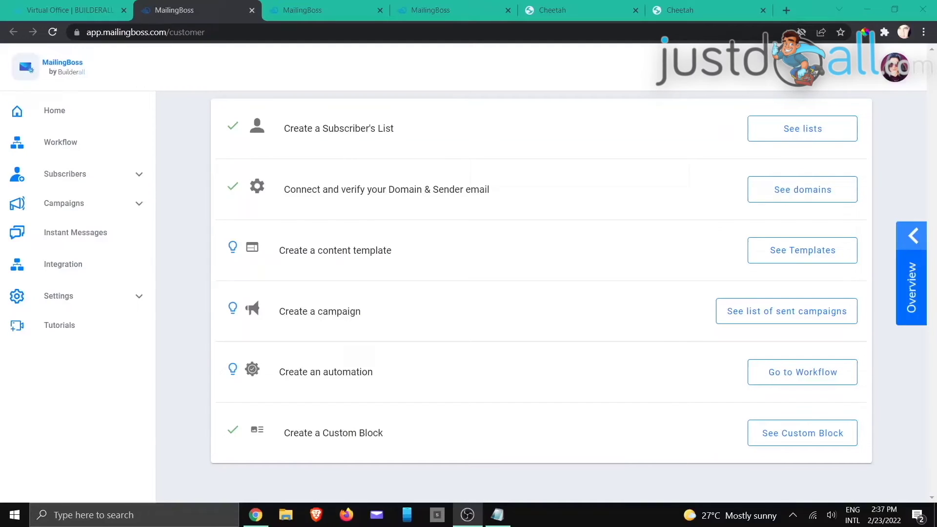
- Switch back to MailingBoss's customer home overview with its setup checklist
key("alt+Tab")
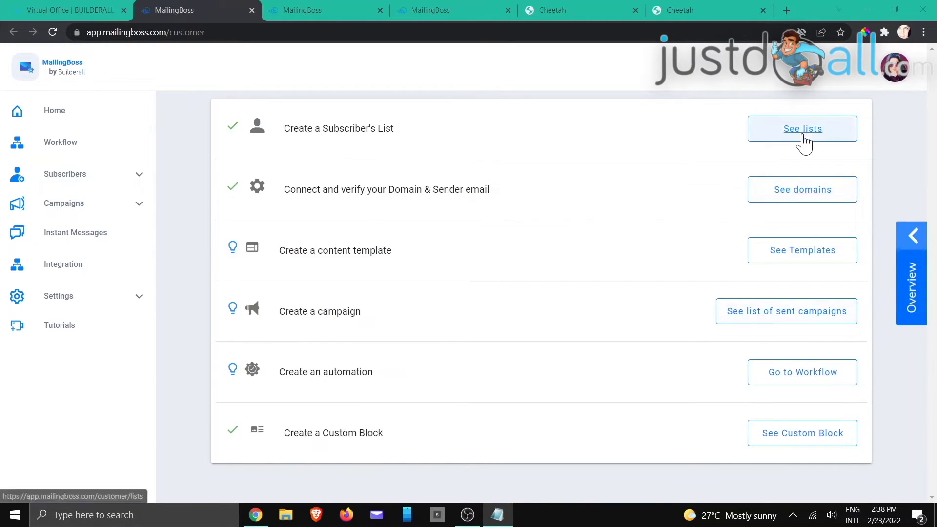
- Open the Training List's forms, go to Thank You Pages, and select the Consultation form
left_click(336, 9)
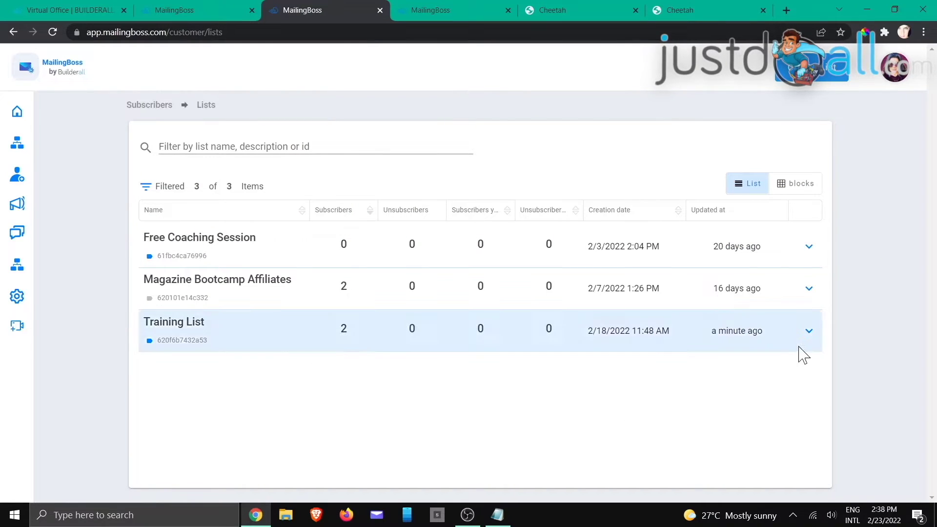
left_click(809, 331)
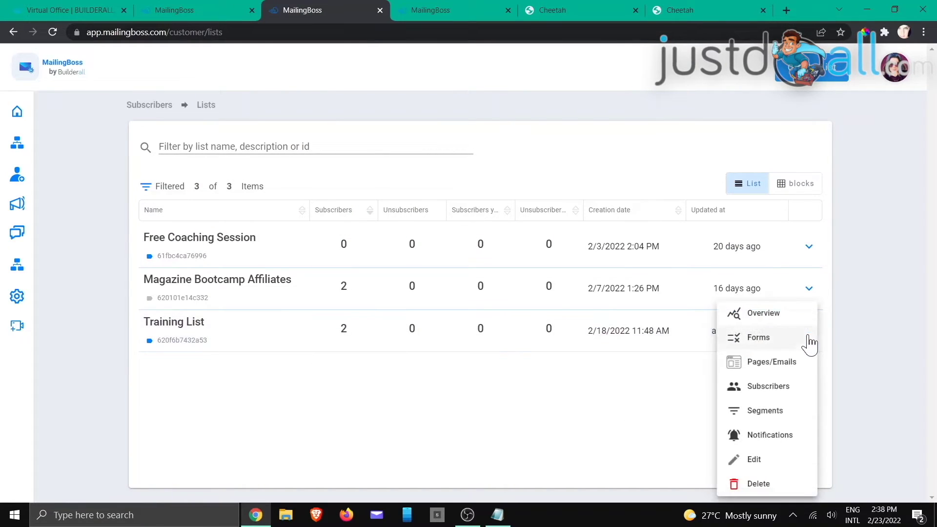
left_click(758, 338)
left_click(454, 13)
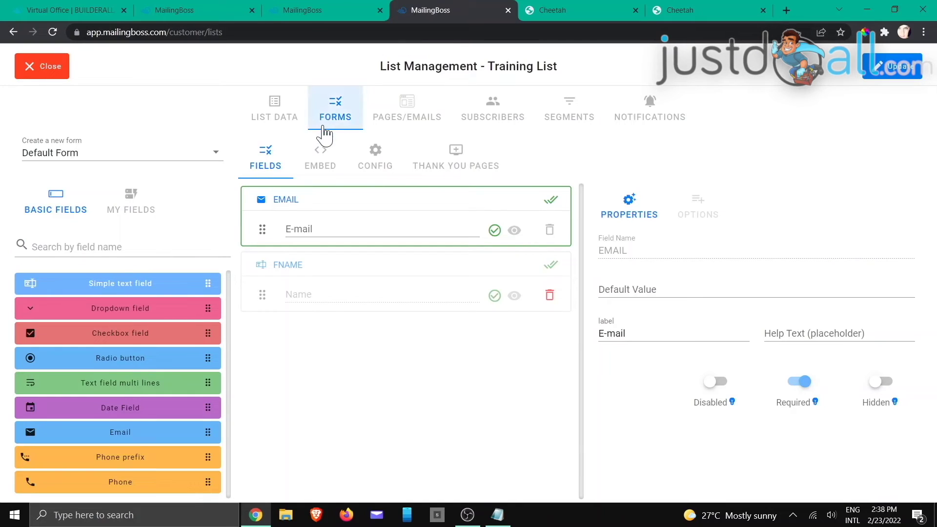
left_click(462, 162)
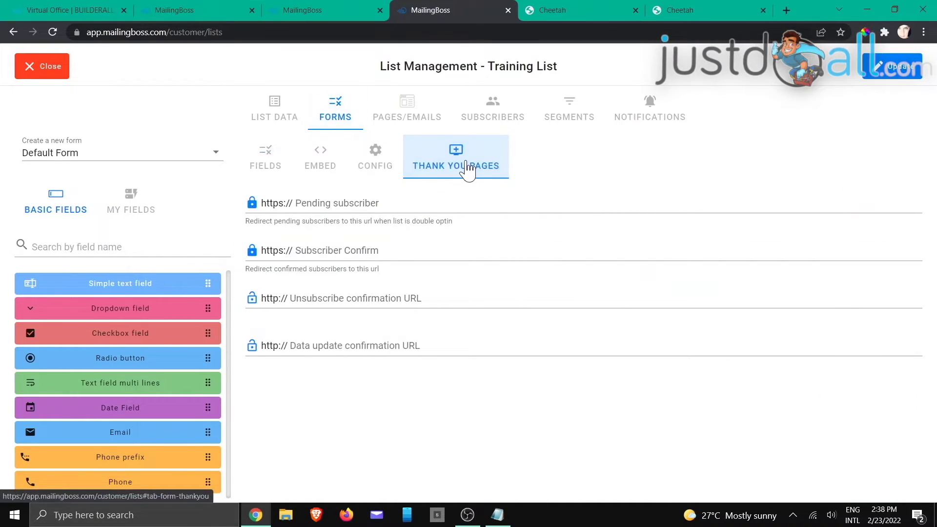
left_click(216, 151)
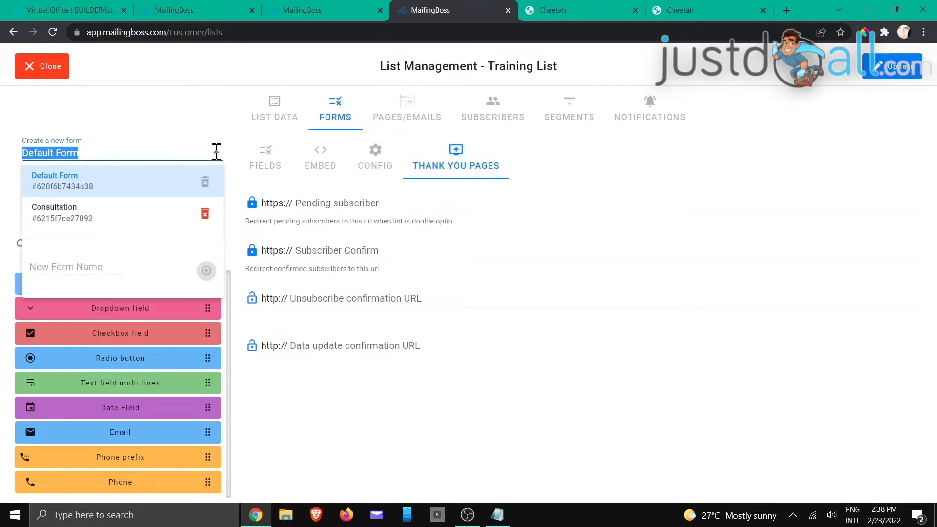
left_click(76, 215)
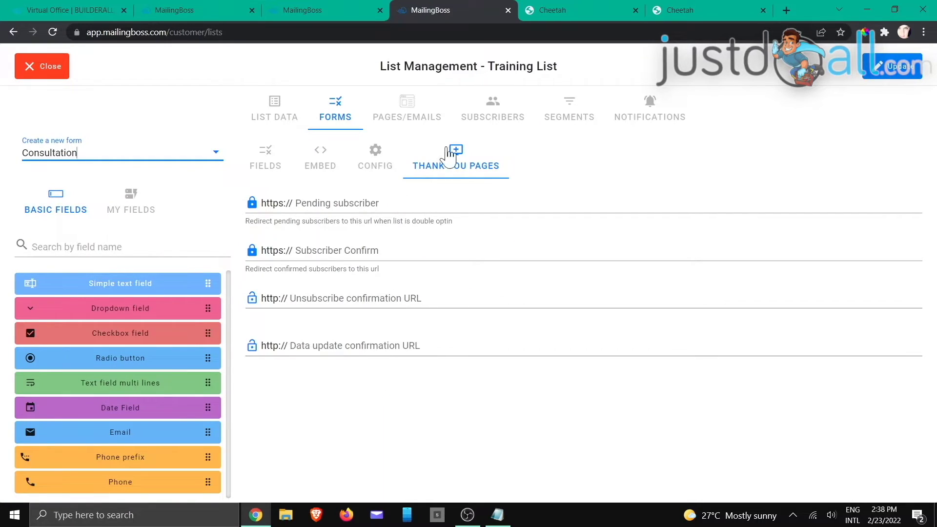
- In the Cheetah editor, delete the MailingBoss signup form from the Home page
left_click(573, 8)
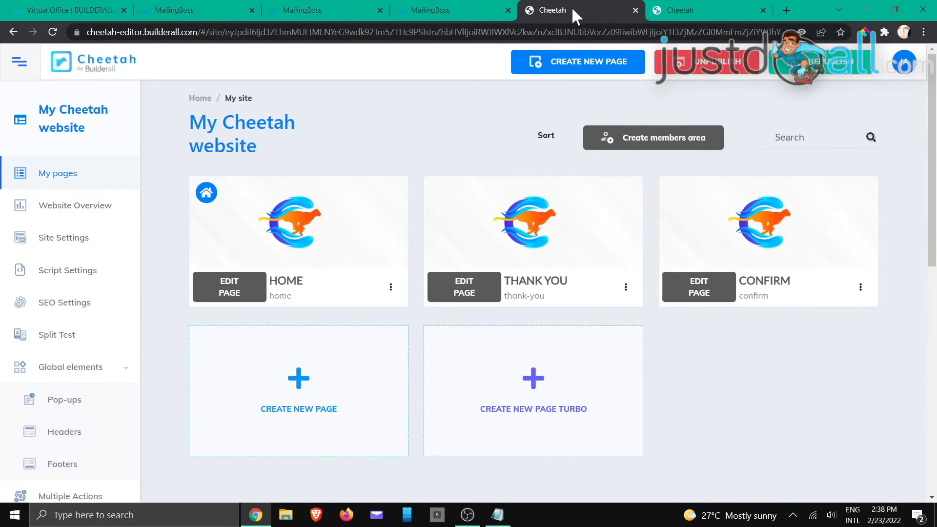
left_click(675, 8)
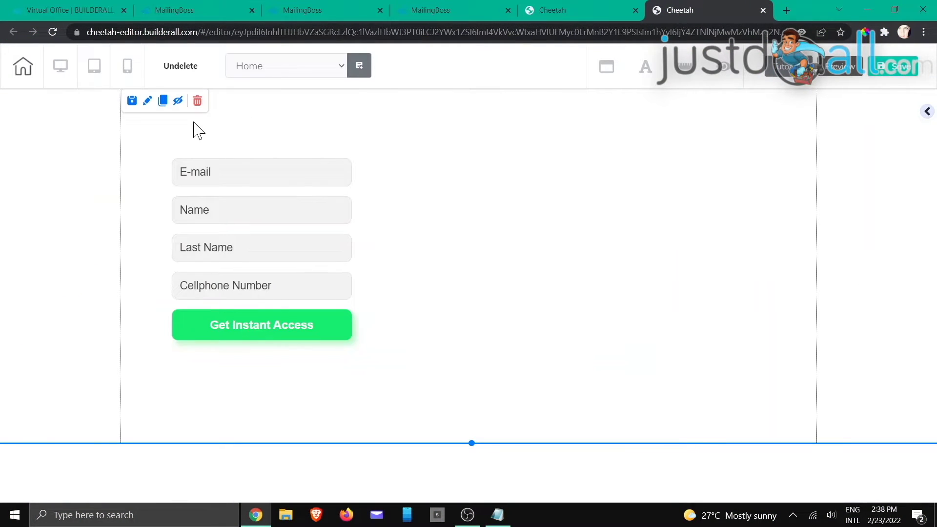
mouse_move(288, 218)
left_mouse_down()
mouse_move(287, 205)
mouse_move(296, 211)
left_mouse_up()
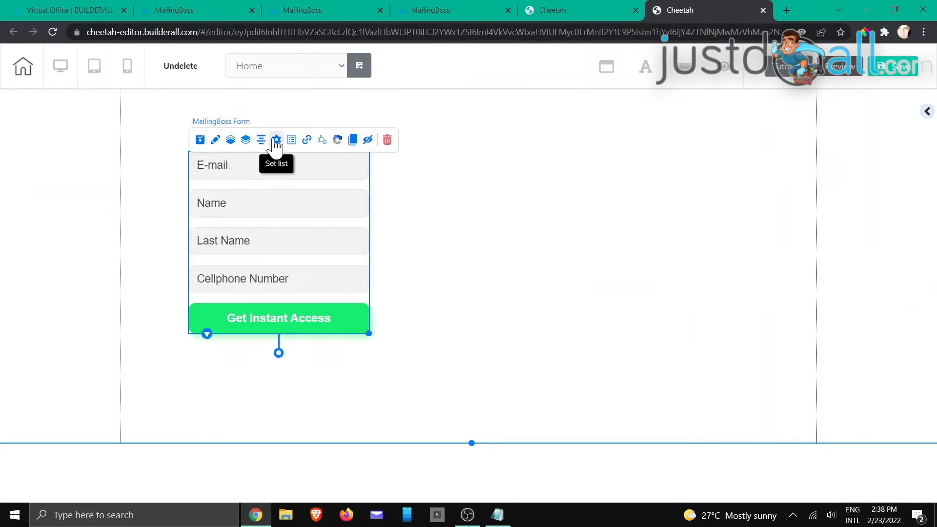
left_click(307, 140)
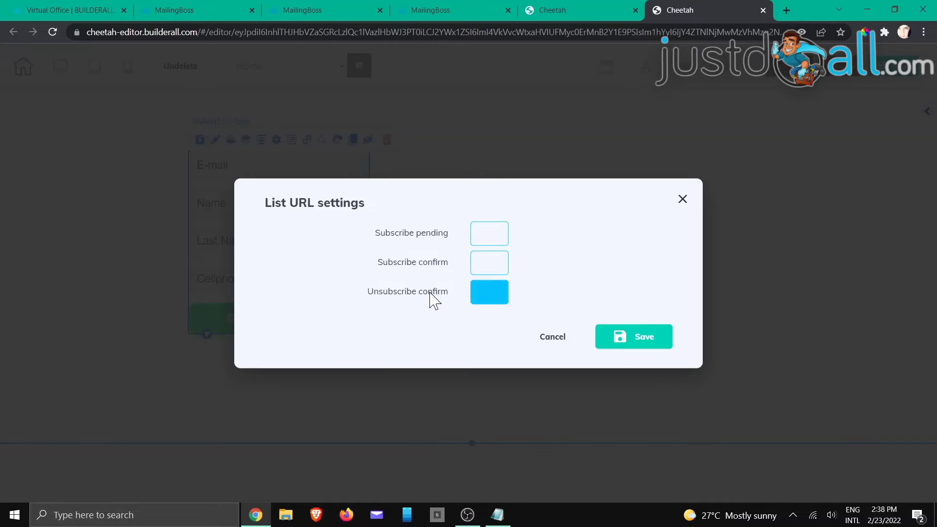
left_click(555, 343)
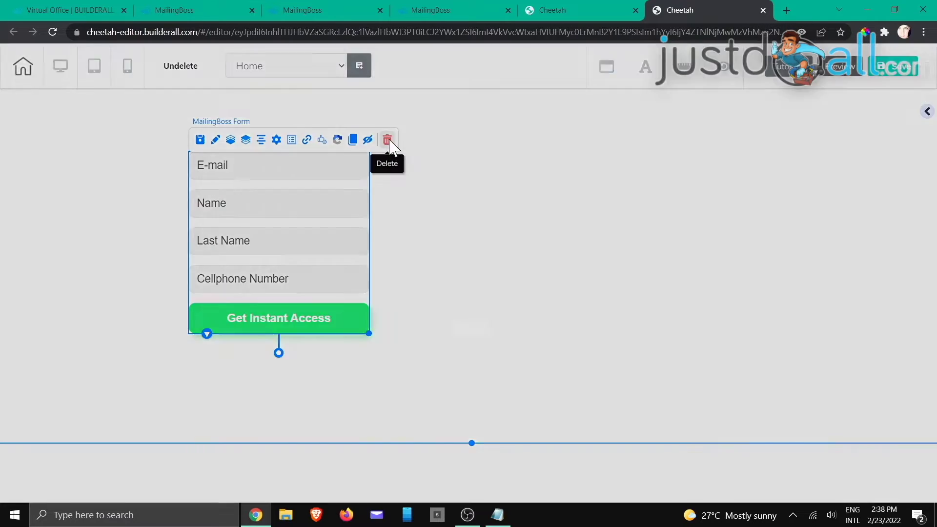
left_click(387, 140)
left_click(564, 311)
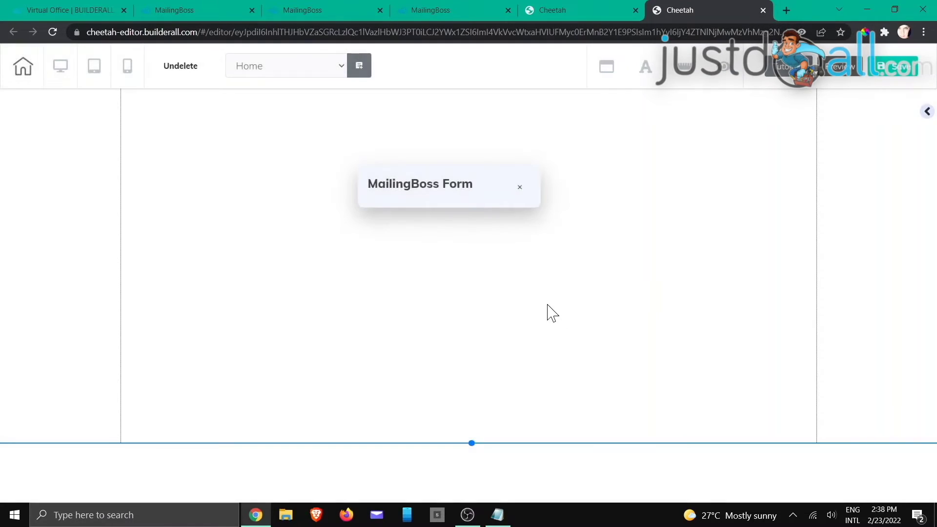
- Copy the live Thank You page's URL from Cheetah and return to MailingBoss
left_click(567, 11)
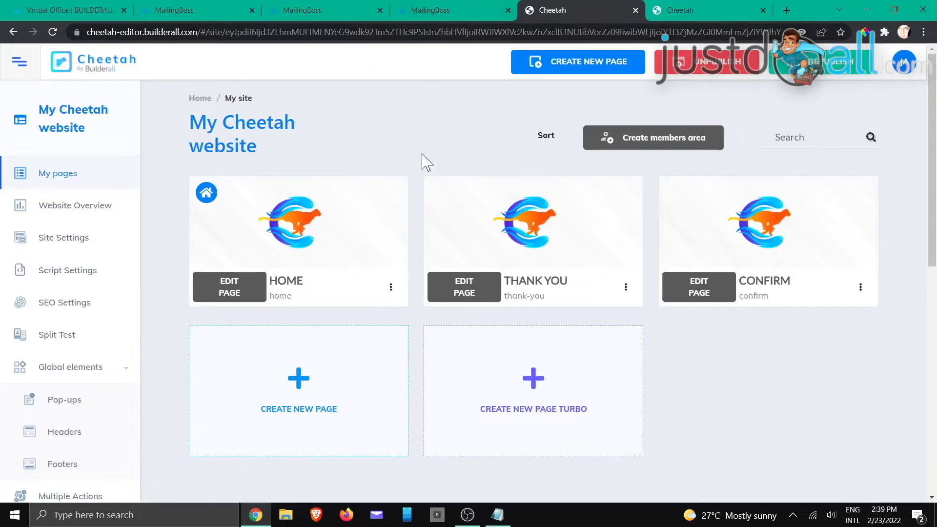
mouse_move(586, 229)
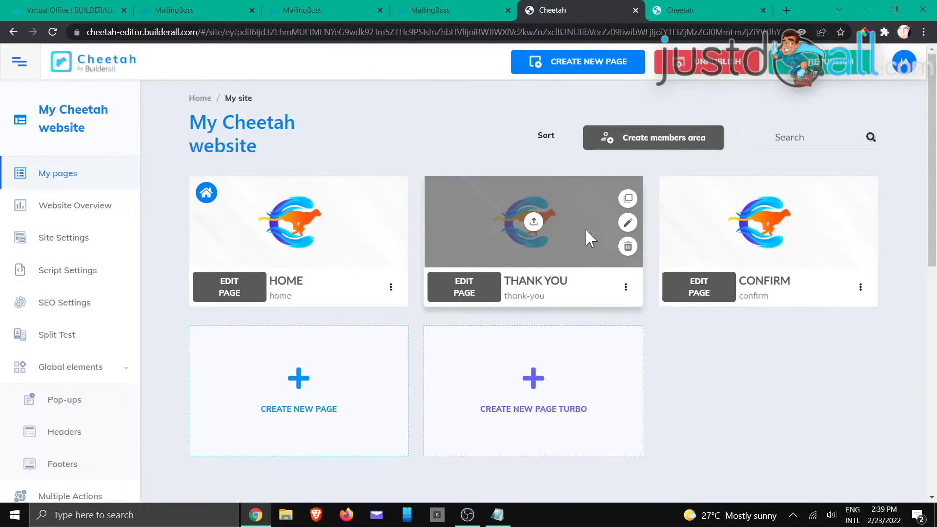
left_click(626, 288)
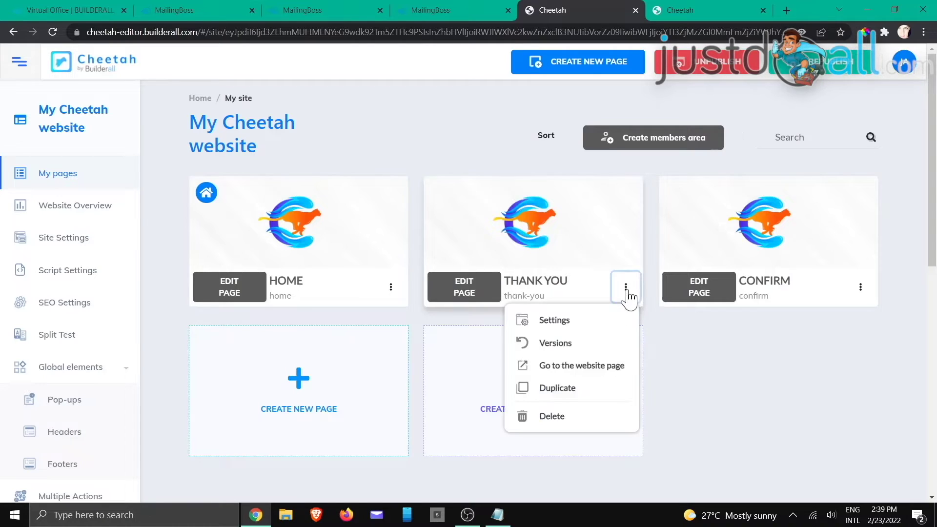
left_click(600, 371)
left_click(403, 31)
key("ctrl+c")
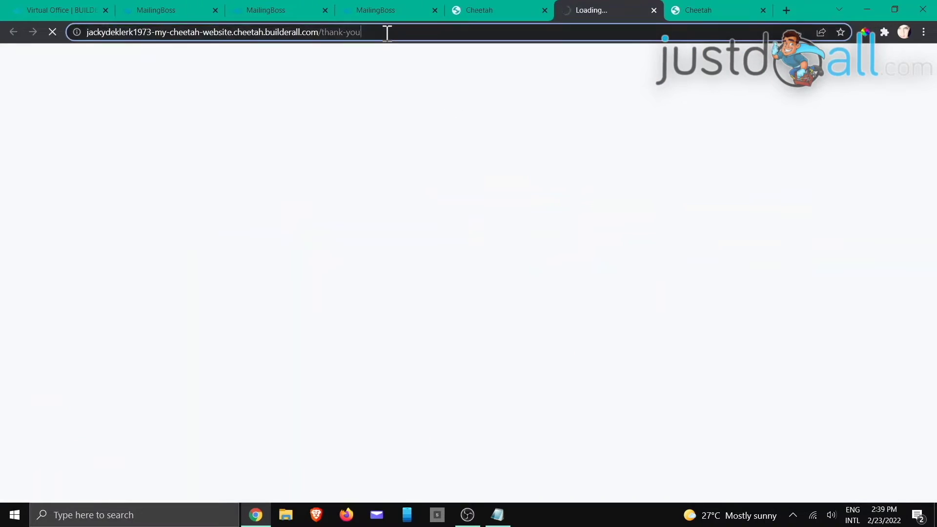
right_click(344, 32)
left_click(373, 100)
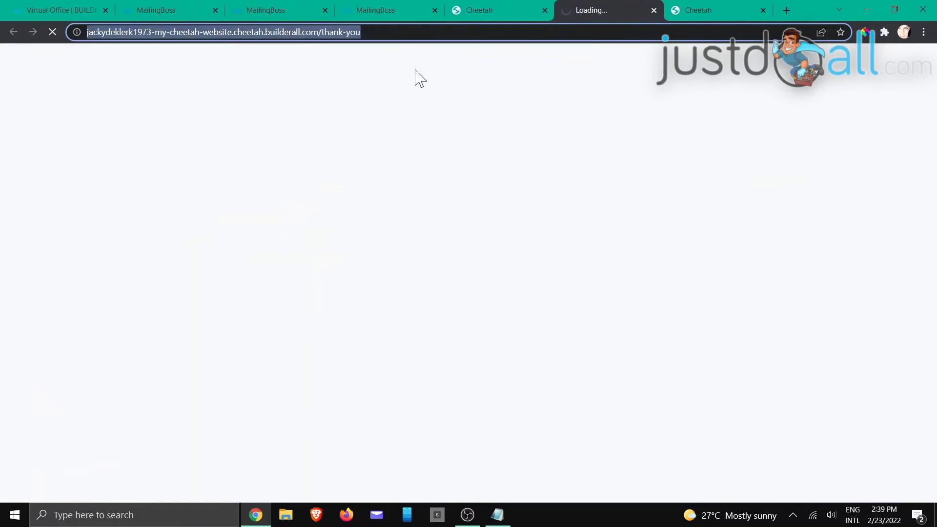
left_click(655, 10)
left_click(400, 13)
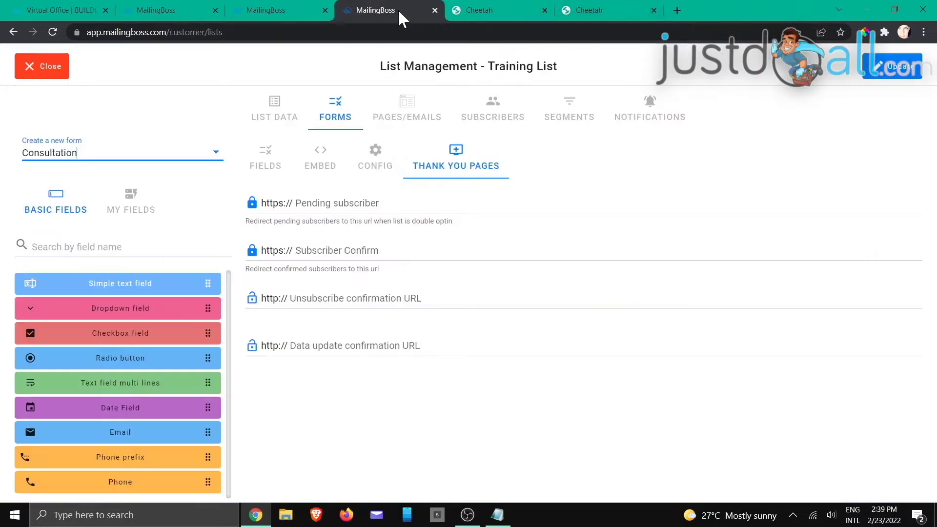
left_click(357, 207)
right_click(358, 207)
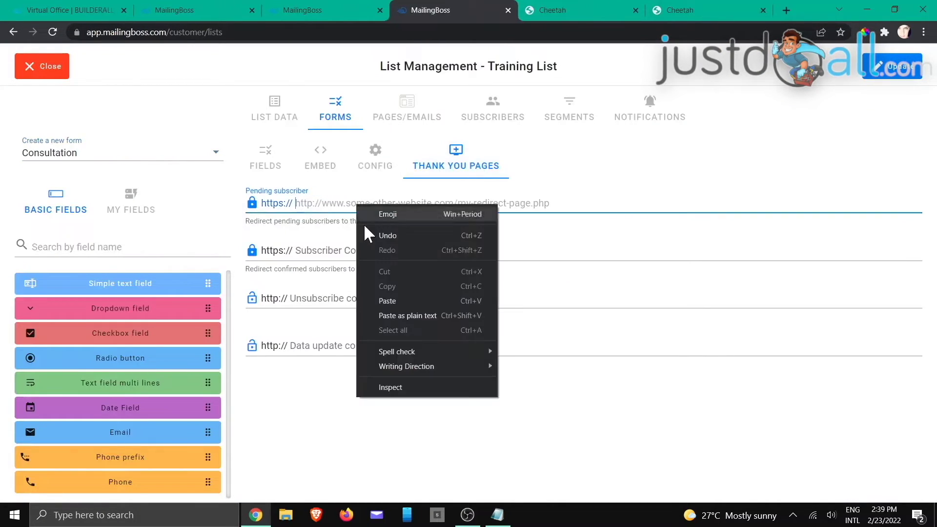
left_click(382, 300)
left_click_drag(326, 203, 295, 204)
key("BackSpace")
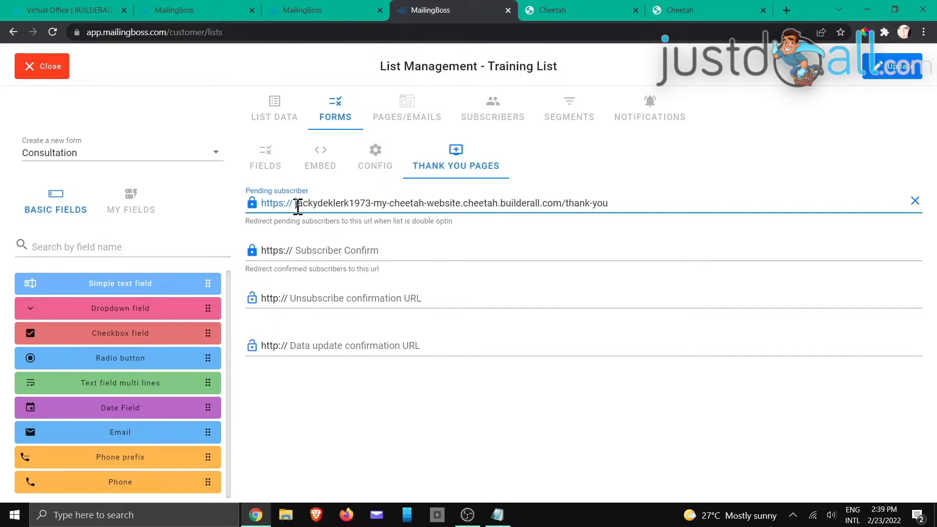
- Copy the live CONFIRM page's URL from Cheetah's page list
left_click(602, 11)
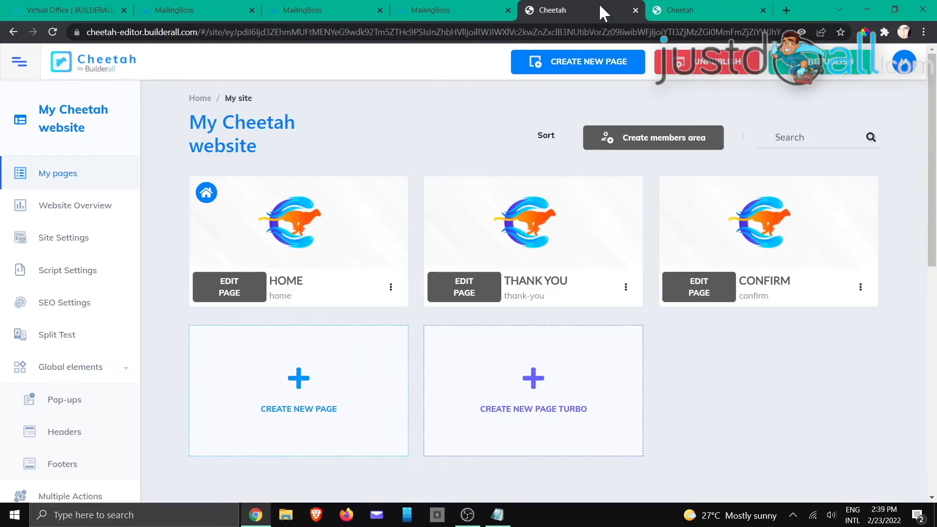
left_click(861, 289)
left_click(801, 365)
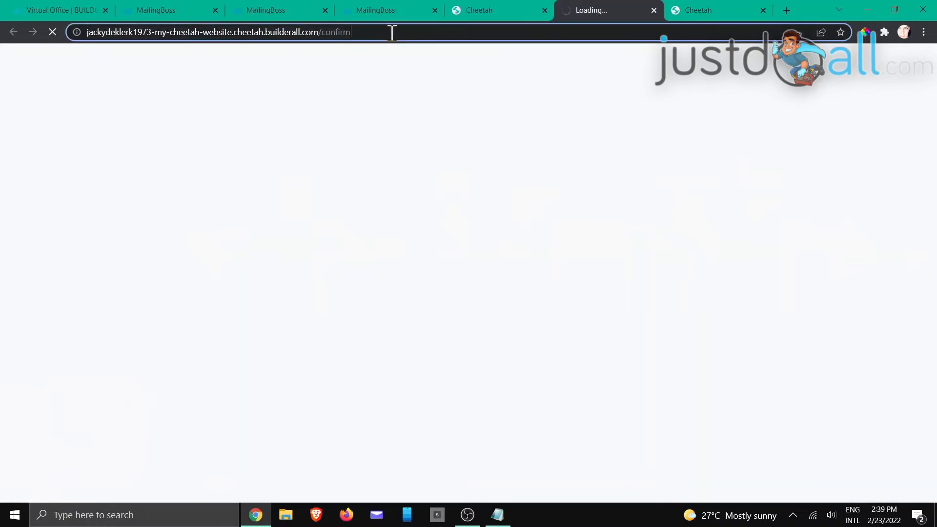
triple_click(336, 35)
right_click(334, 36)
left_click(350, 98)
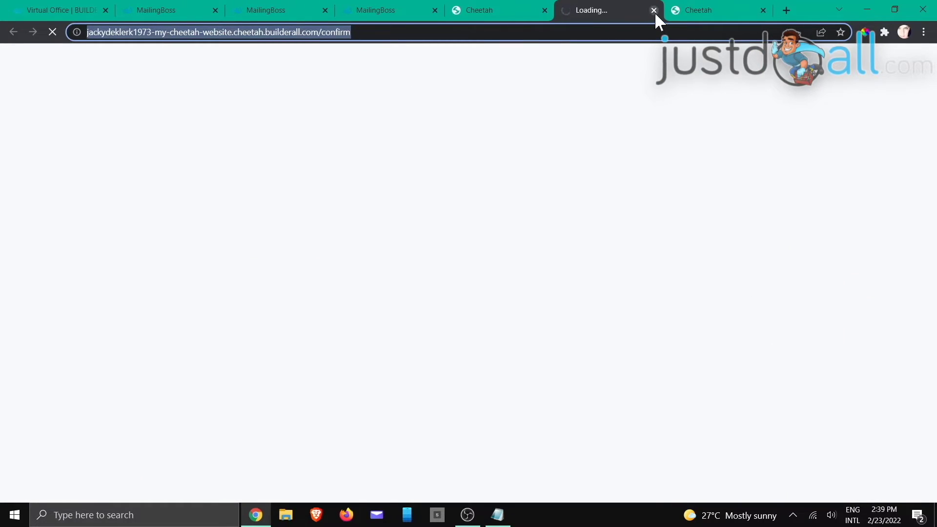
left_click(654, 10)
left_click(391, 8)
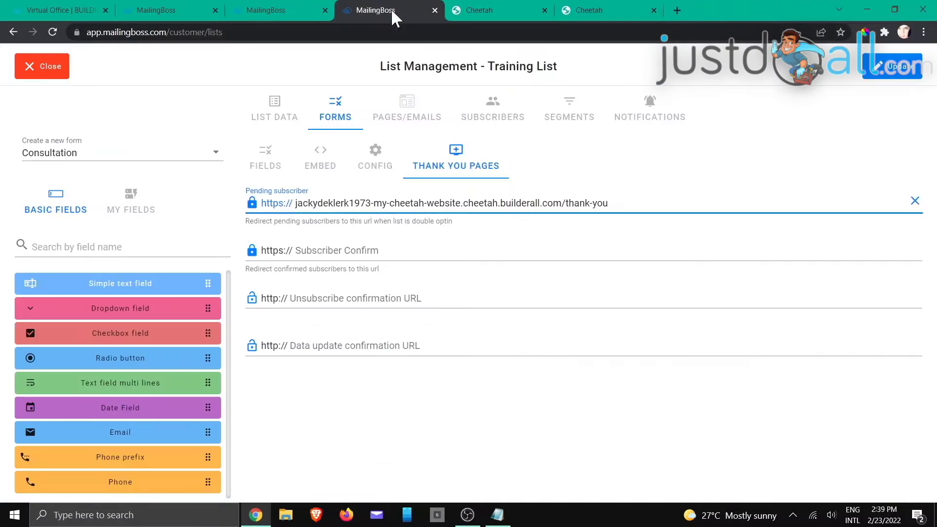
- Paste the CONFIRM page URL into the Subscriber Confirm field, removing the duplicated prefix
right_click(346, 257)
left_click(387, 350)
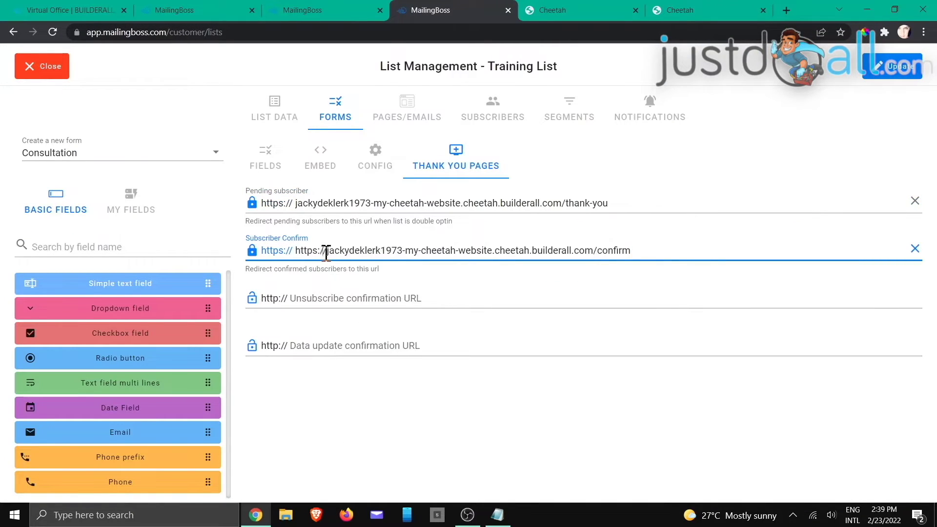
left_click_drag(326, 252, 298, 252)
key("BackSpace")
key("Delete")
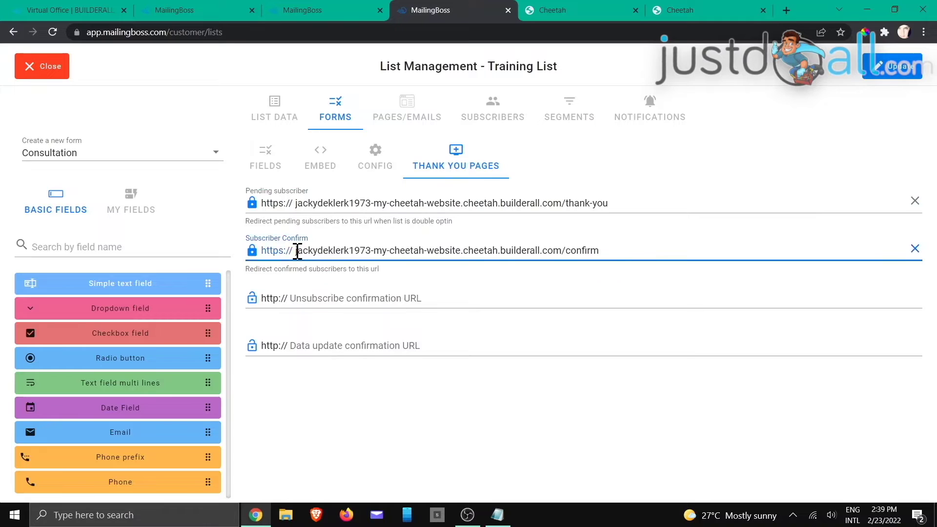
left_click(394, 390)
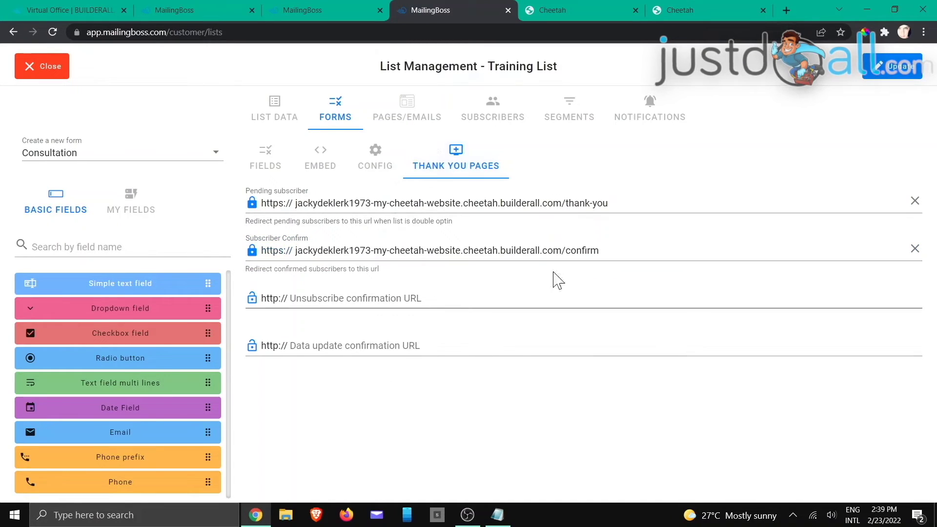
- Save the redirect URLs, check Default Form, then reselect the Consultation form
left_click(889, 72)
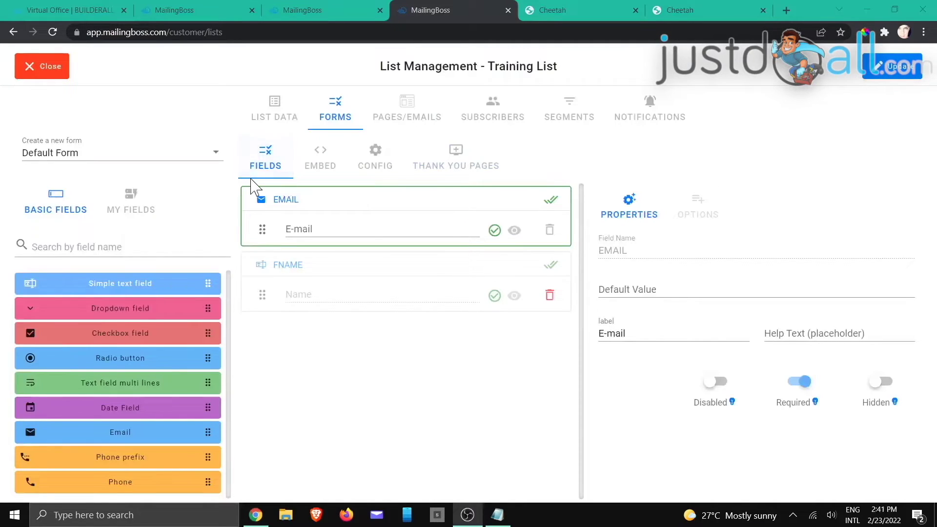
left_click(448, 160)
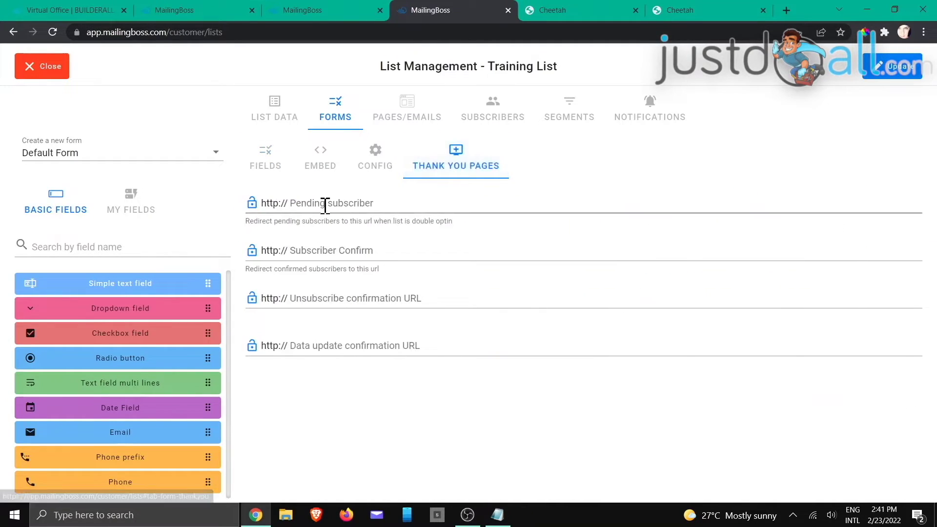
left_click(214, 153)
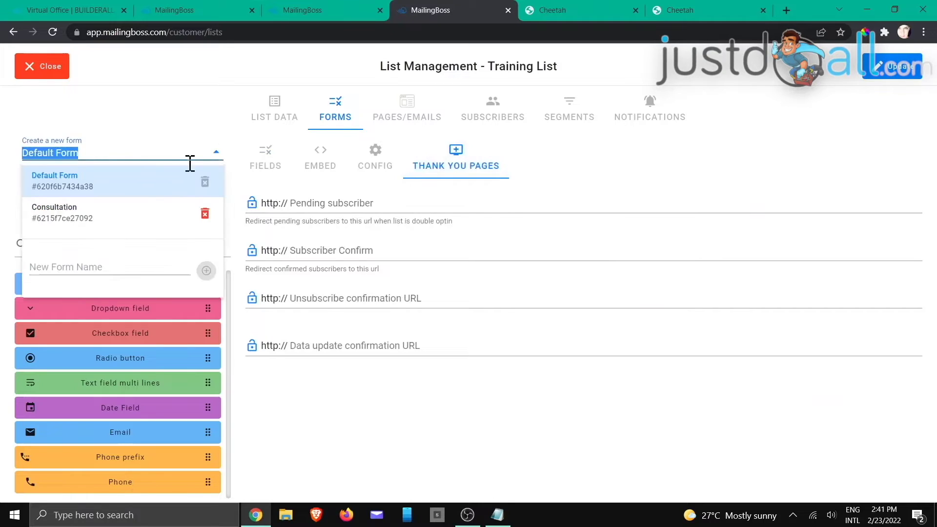
left_click(139, 225)
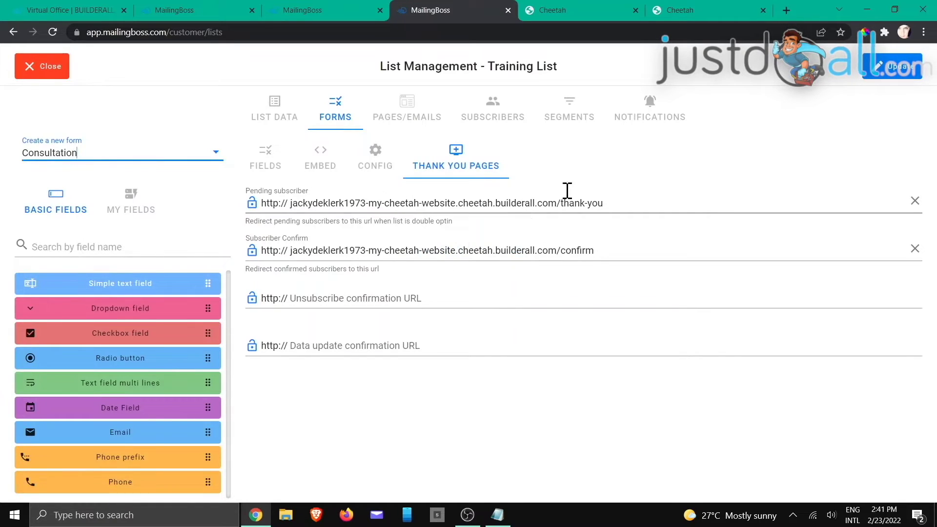
left_click(586, 10)
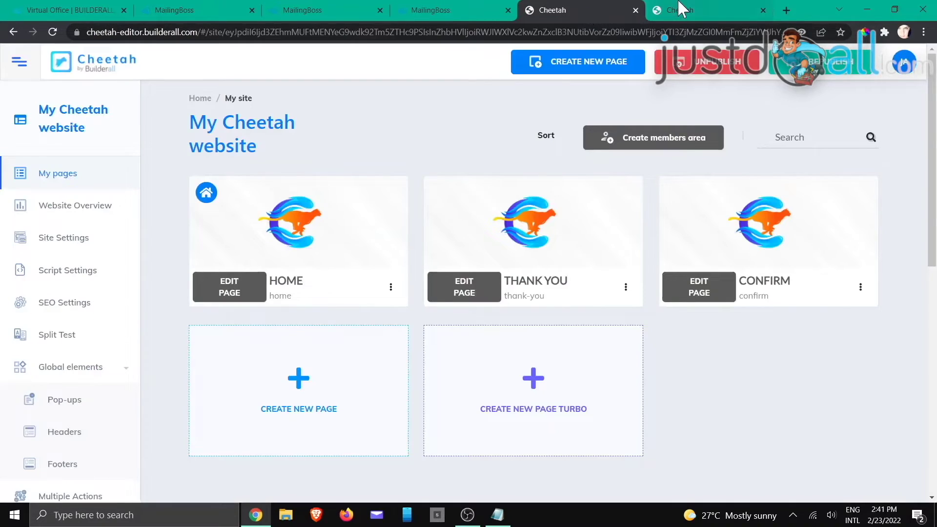
- Place an Email Marketing Form on the Cheetah Home page linked to Consultation / Training List
left_click(681, 10)
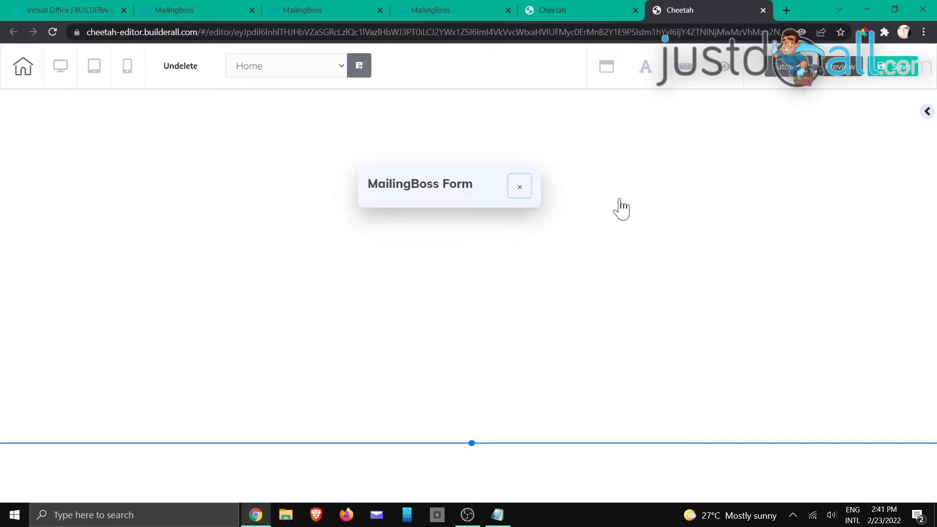
left_click(521, 190)
scroll(811, 269, "down", 9)
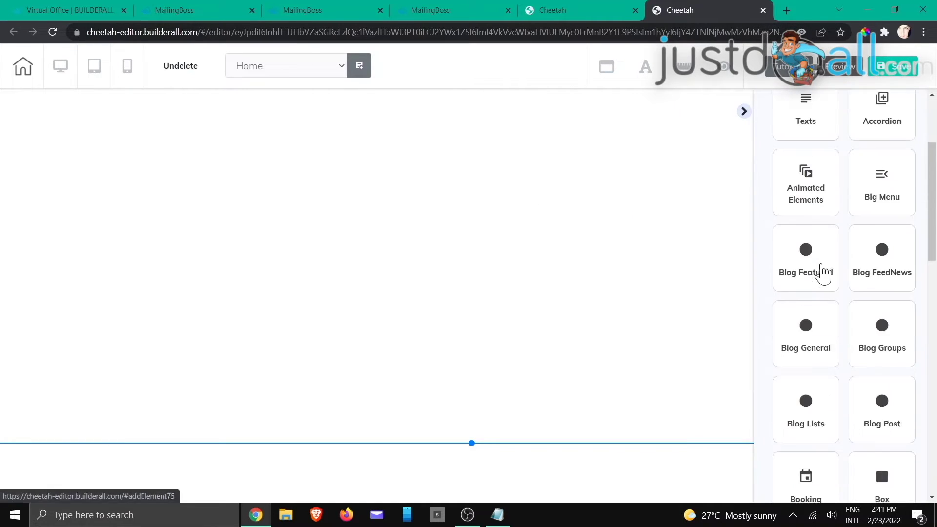
scroll(831, 262, "down", 3)
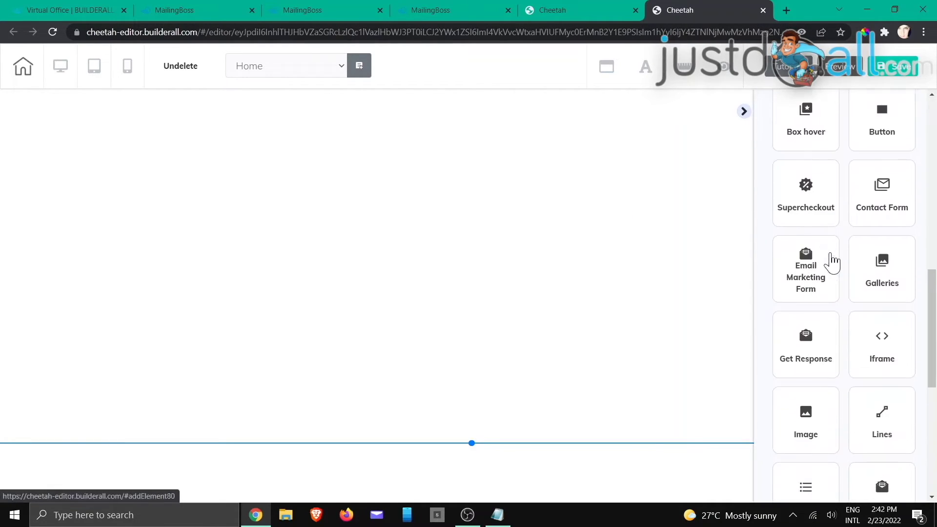
left_click(801, 269)
left_click_drag(828, 387, 361, 147)
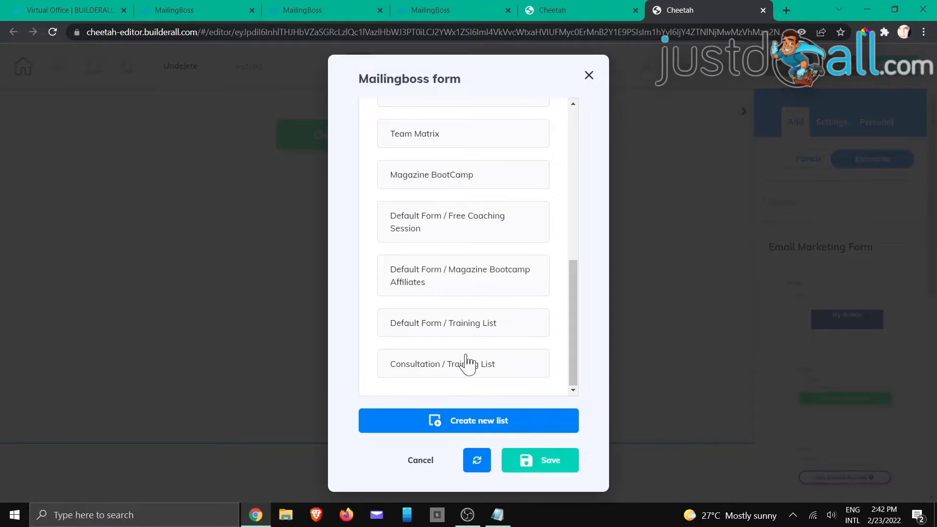
left_click(456, 370)
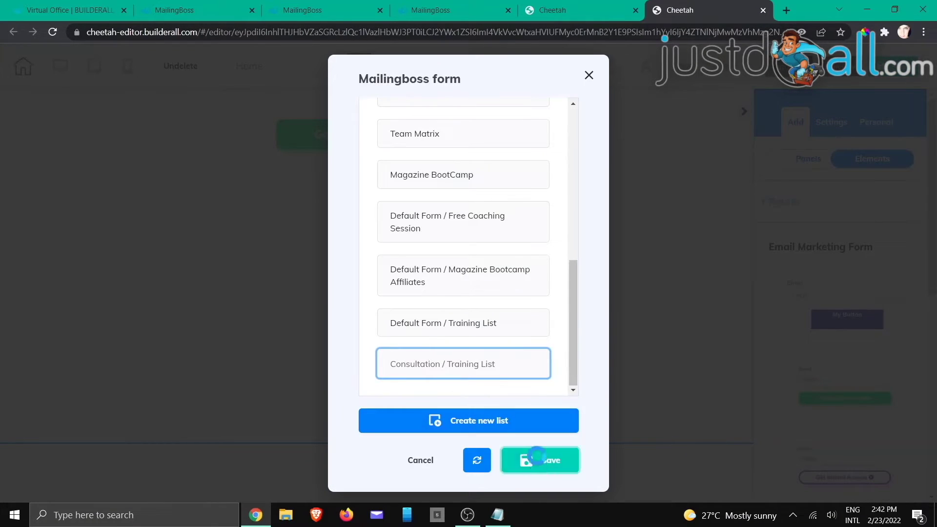
left_click(530, 457)
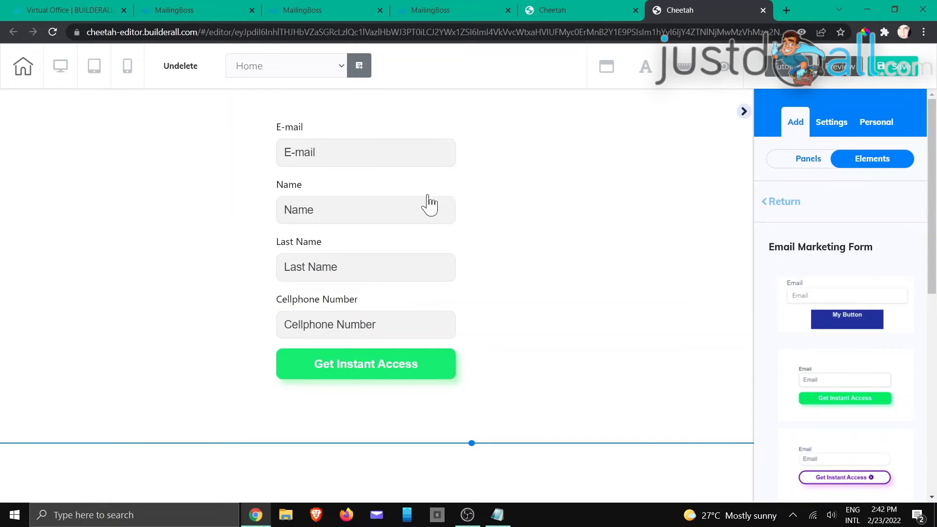
- Hide the form's field labels and move it to the page centre, slightly lower
double_click(387, 192)
left_click(488, 272)
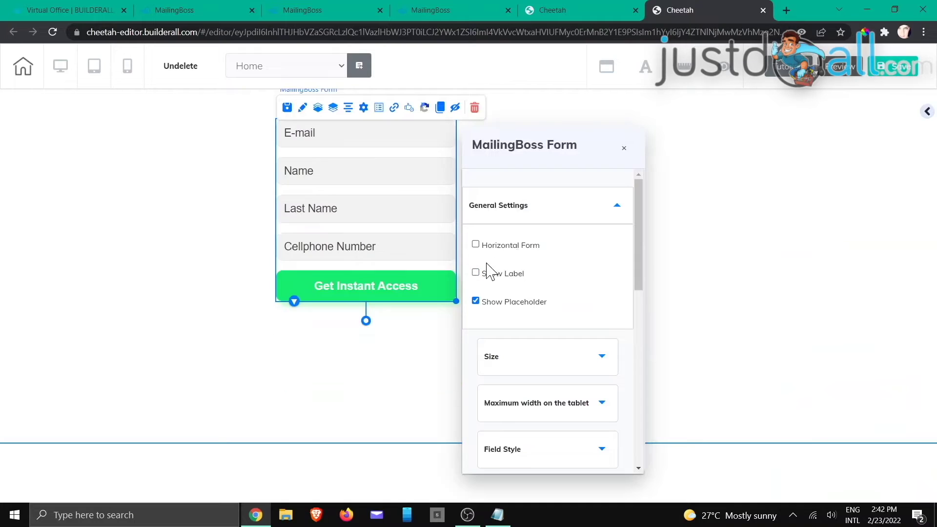
left_click(740, 213)
left_click_drag(421, 221, 496, 218)
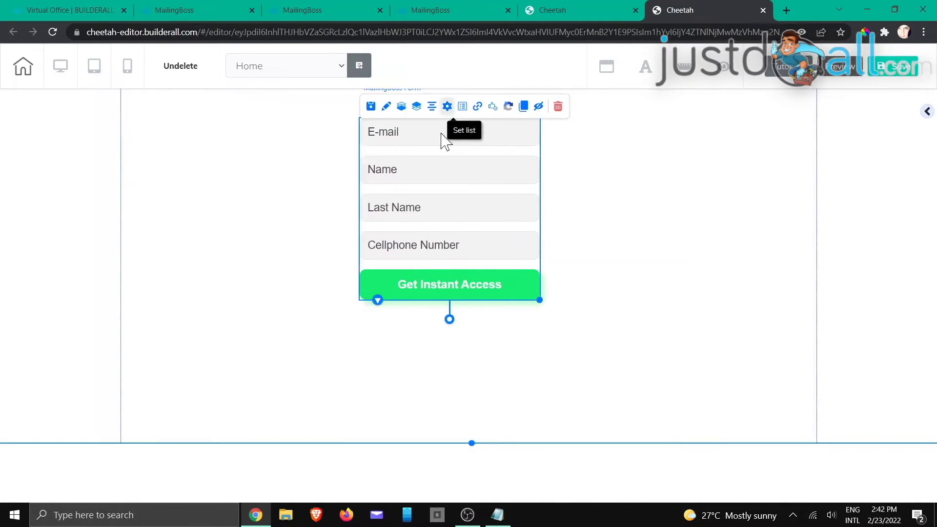
left_click_drag(439, 158, 439, 176)
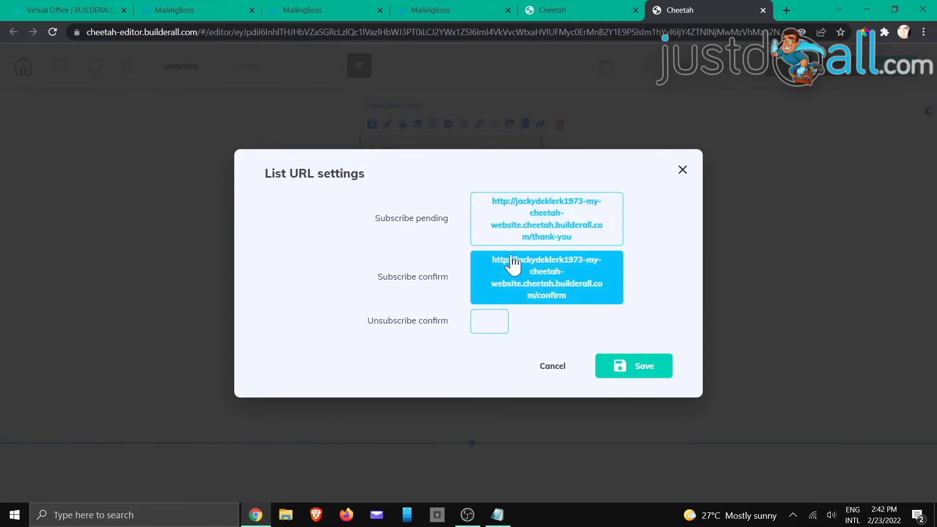
left_click(557, 376)
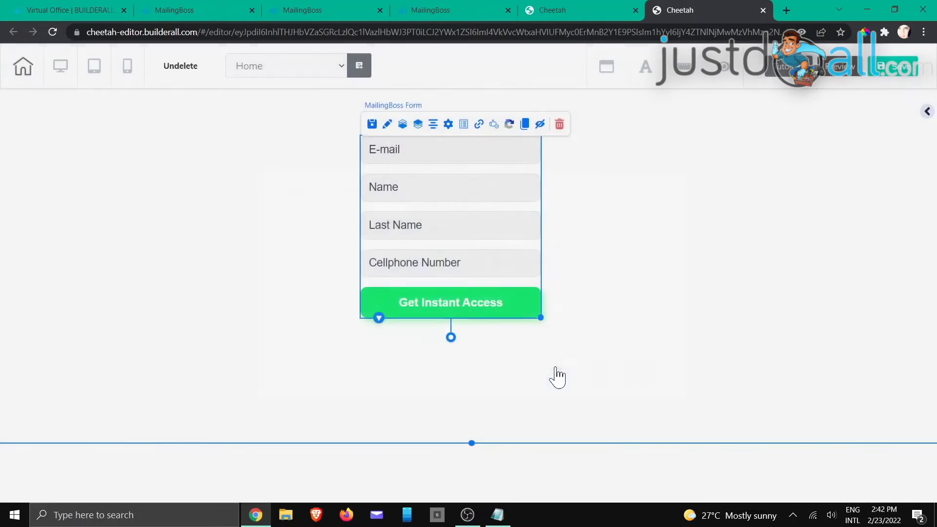
- Return to MailingBoss and bring up its home overview with the six-step checklist
left_click(450, 15)
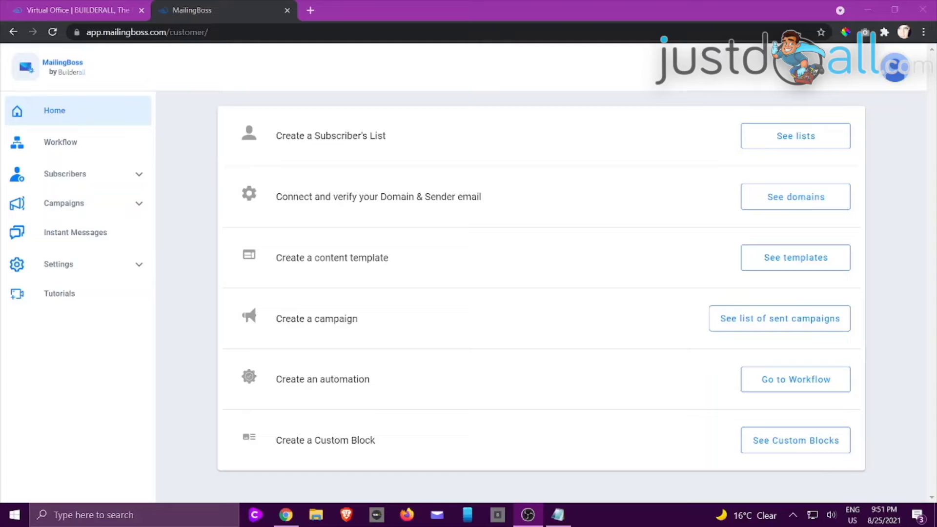
key("alt+Tab")
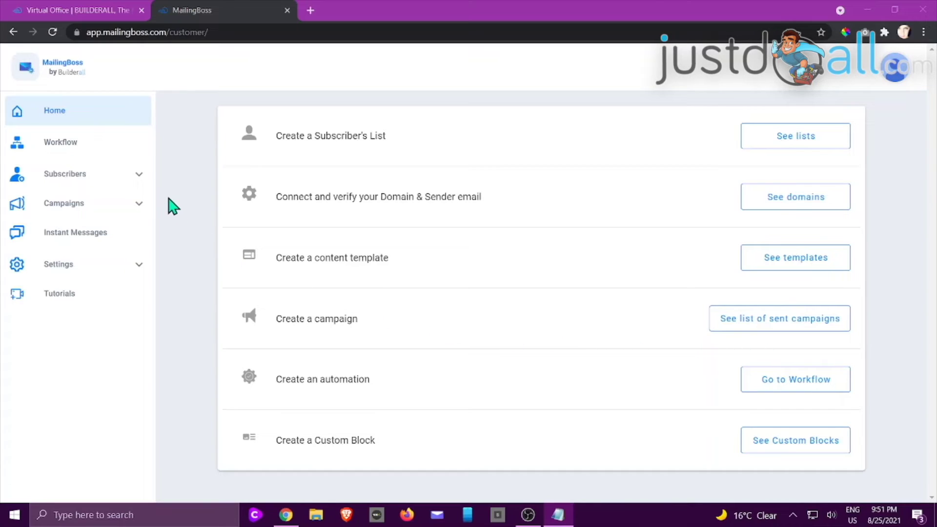
- Create the list 'Team Matrix Newsletter' described as 'My team's Newsletter' under Subscribers > Lists
left_click(81, 180)
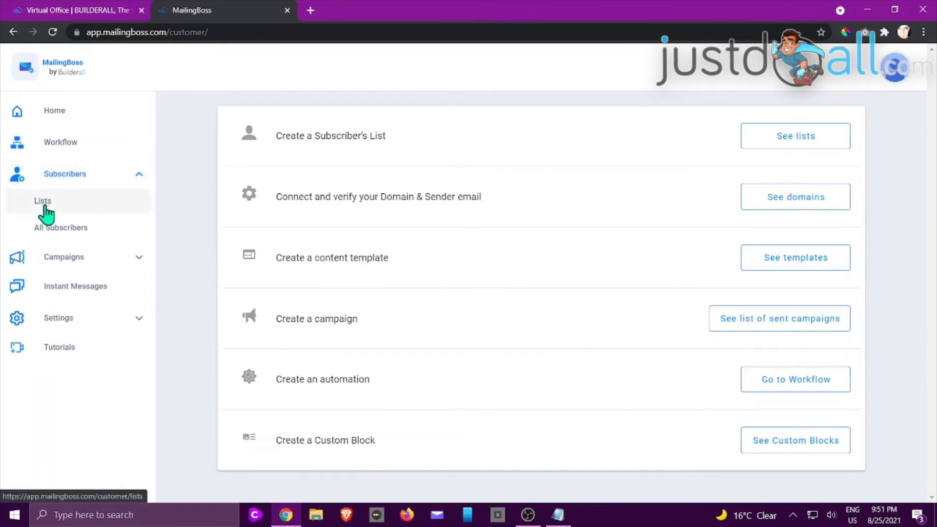
left_click(793, 143)
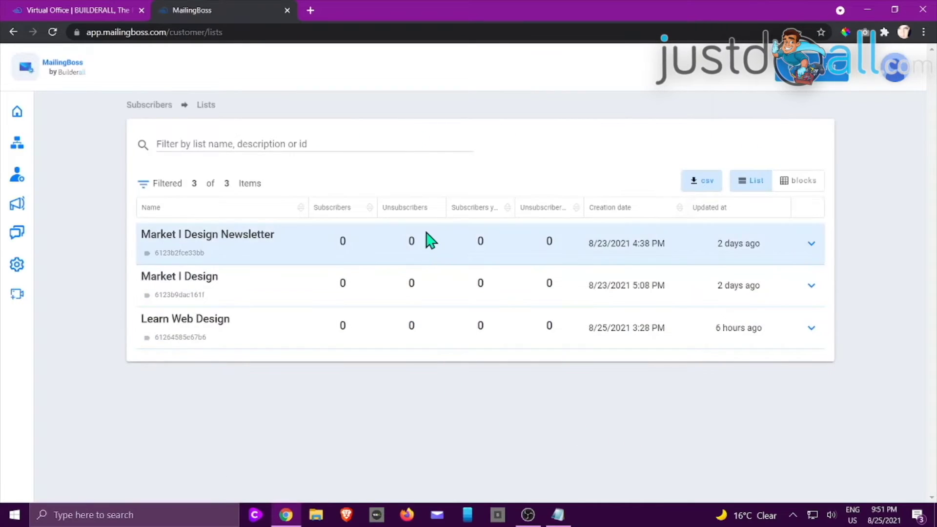
left_click(815, 77)
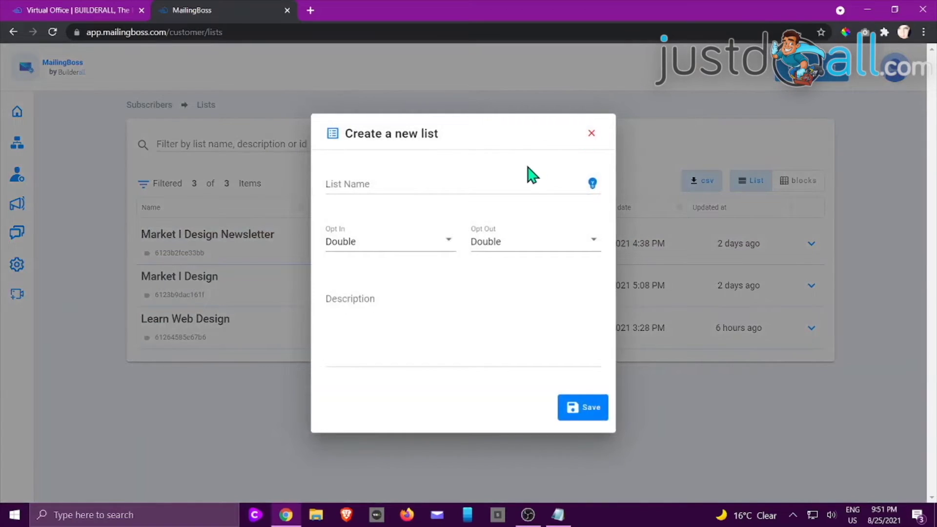
left_click(531, 182)
type("B")
key("BackSpace")
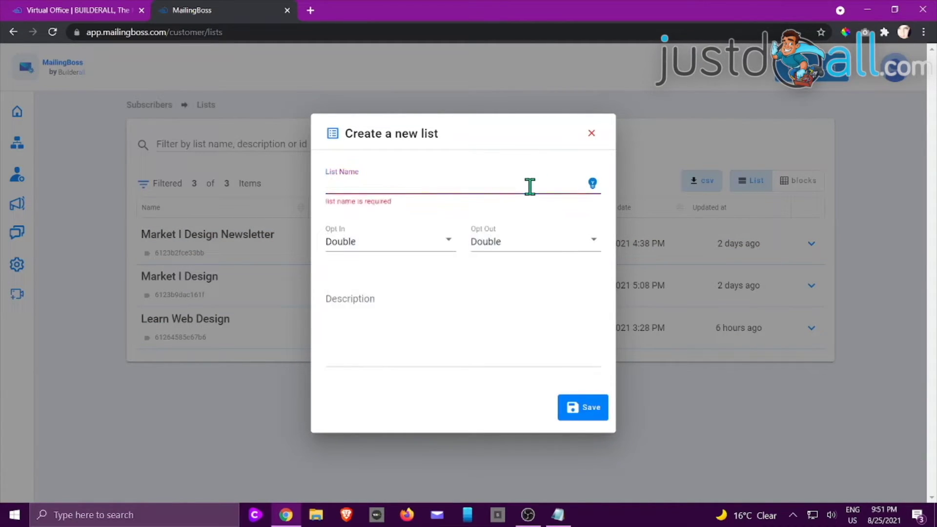
type("TW")
key("BackSpace")
type("eam")
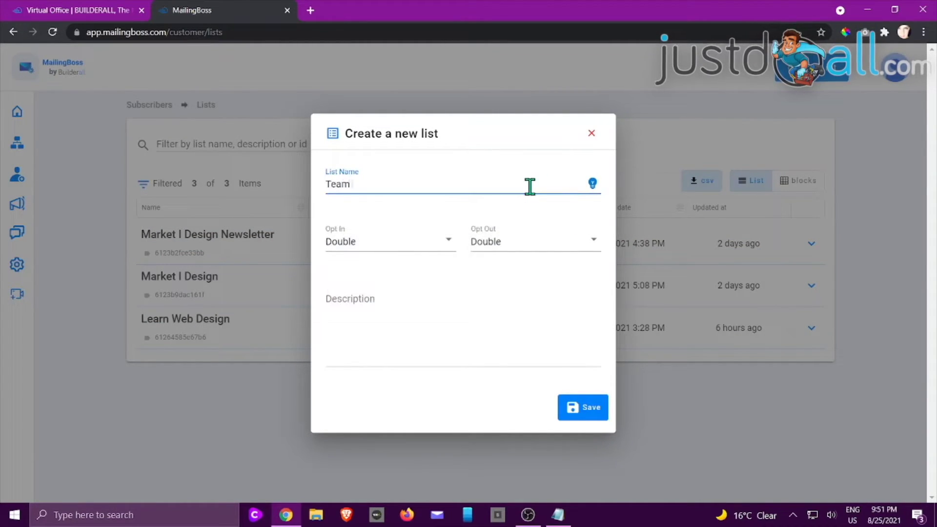
type(" Matrix Newsletter")
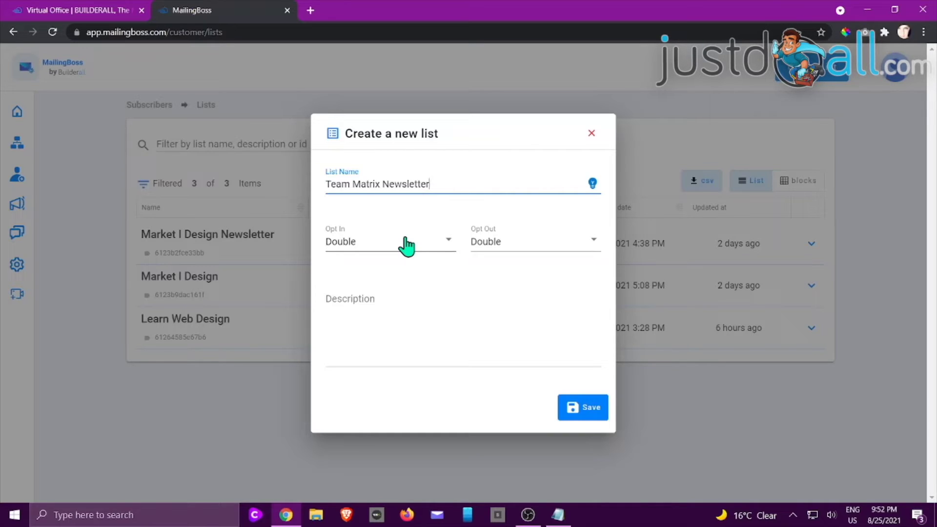
left_click(377, 330)
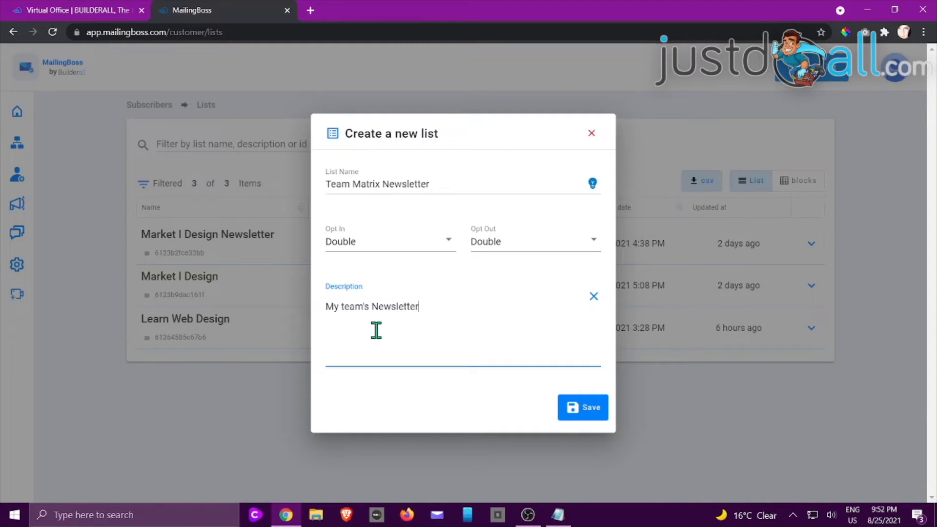
left_click(585, 413)
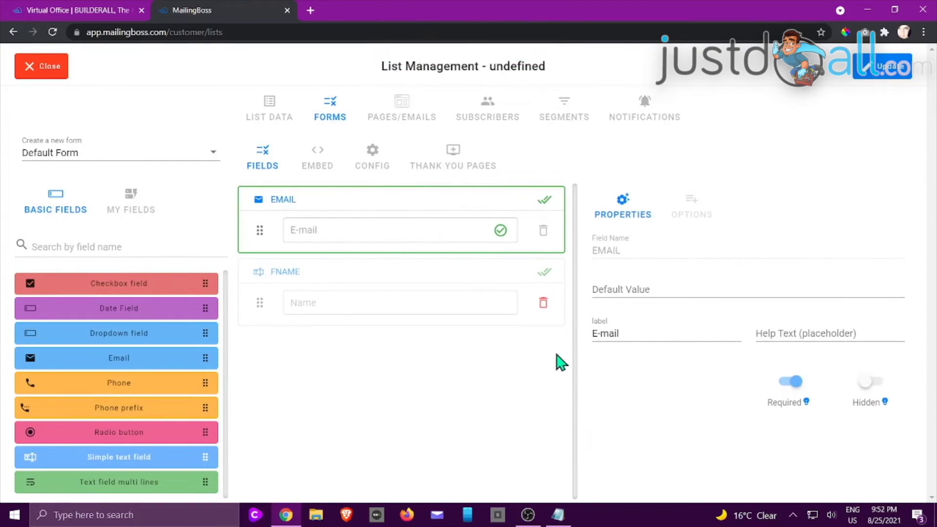
left_click(267, 113)
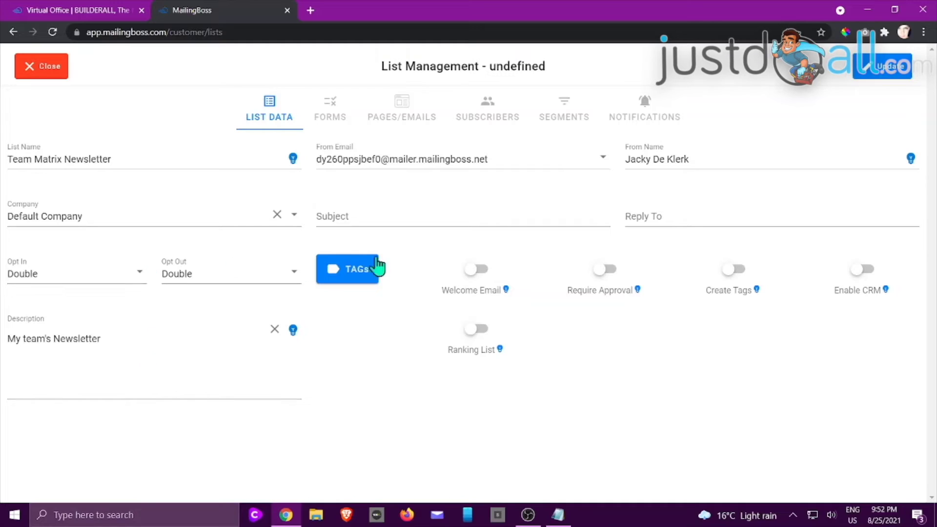
left_click(532, 158)
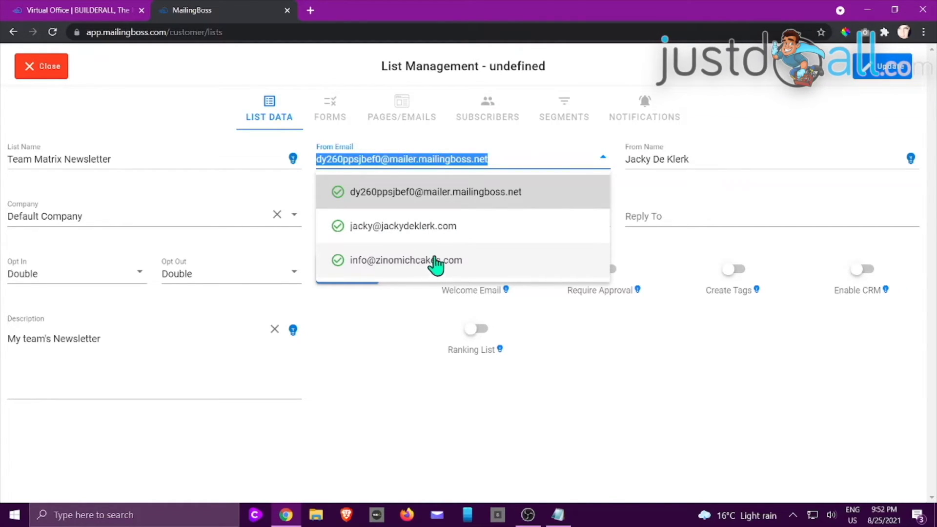
left_click(425, 193)
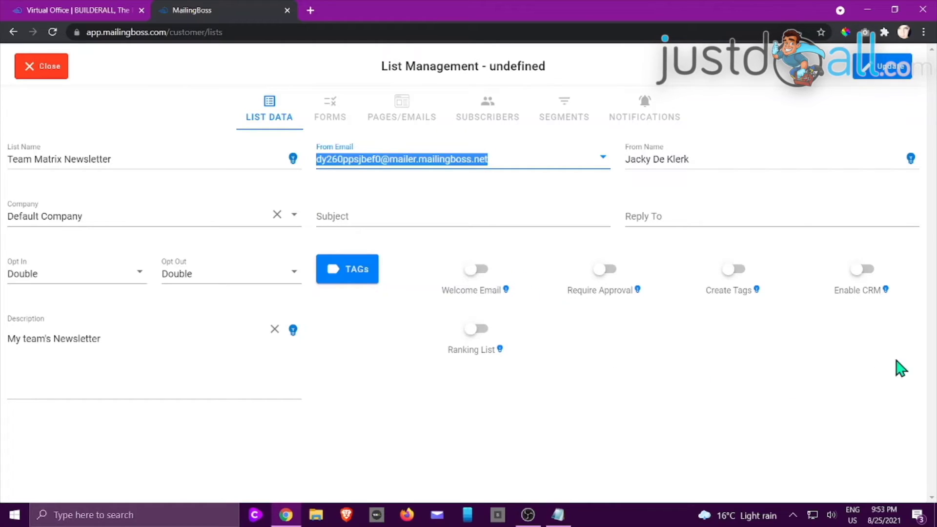
mouse_move(757, 301)
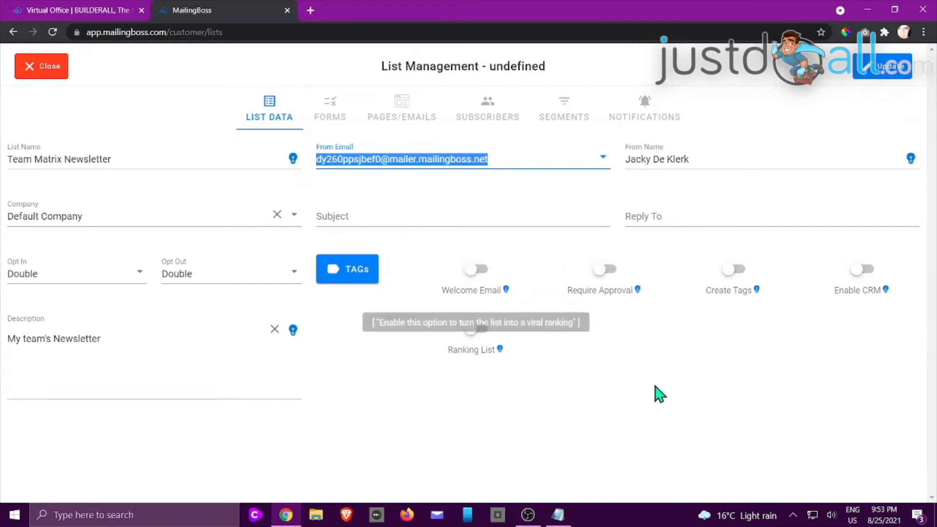
left_click(330, 109)
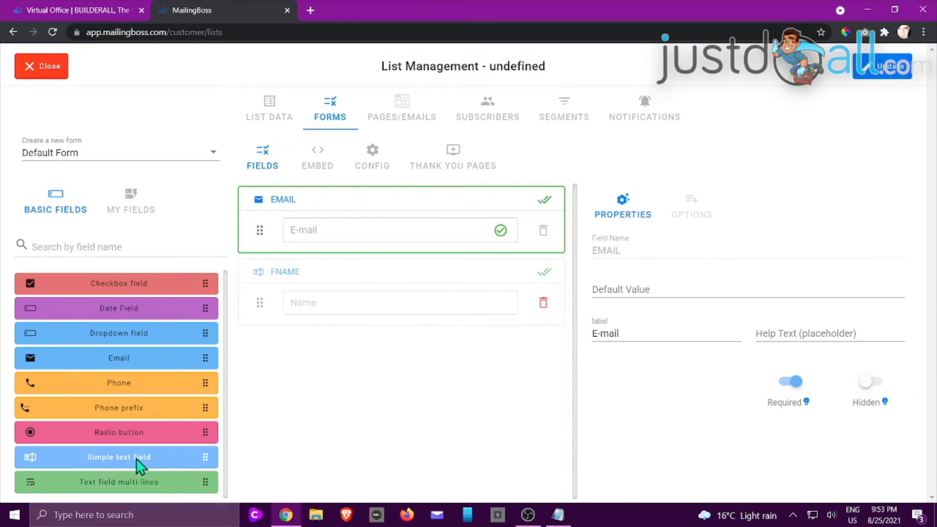
- Add a text field to the form and name it LNAME
left_click_drag(137, 464, 370, 374)
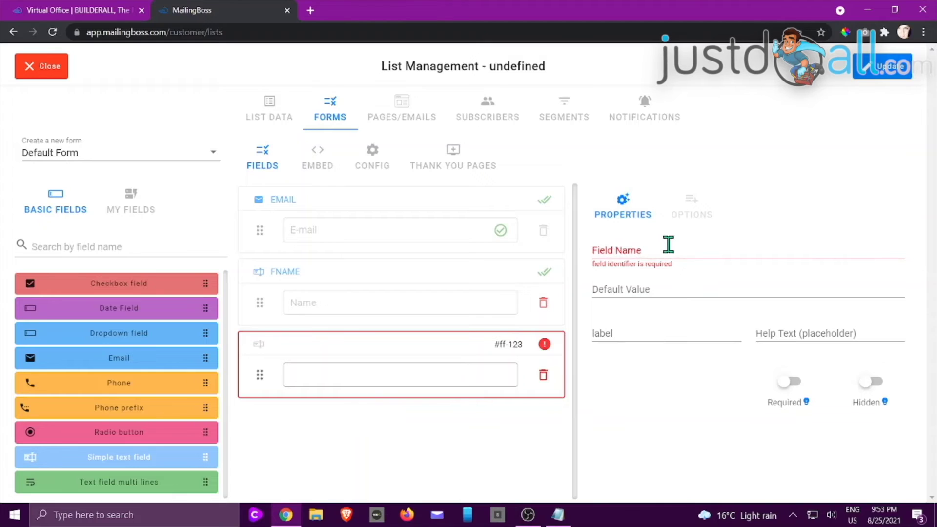
left_click(668, 244)
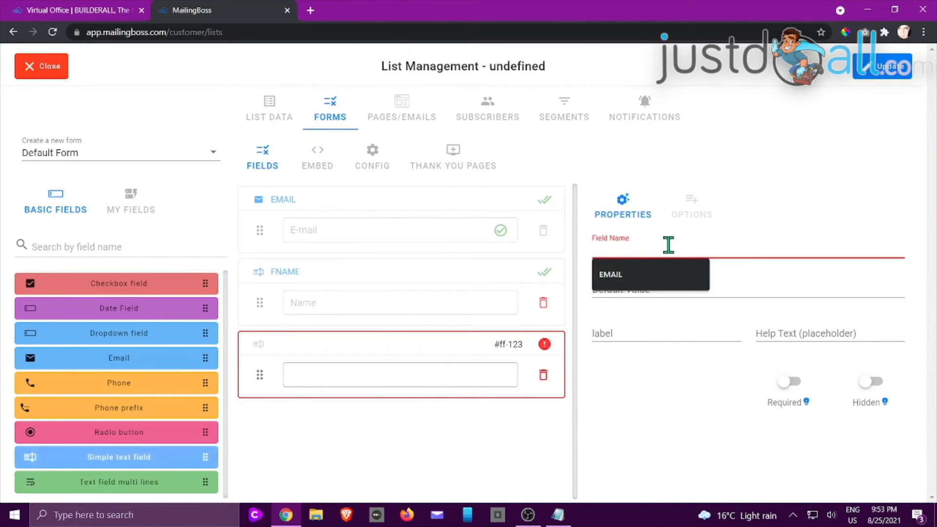
type("LNAME")
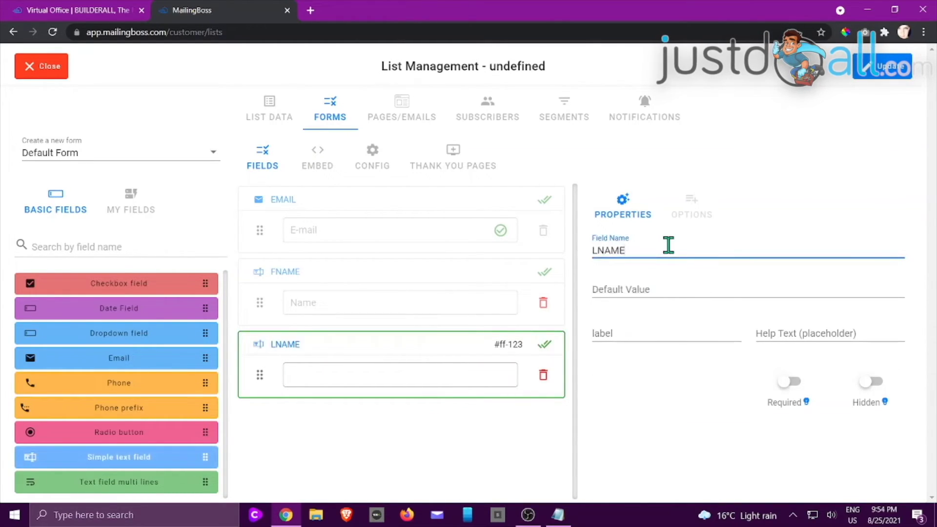
left_click(675, 389)
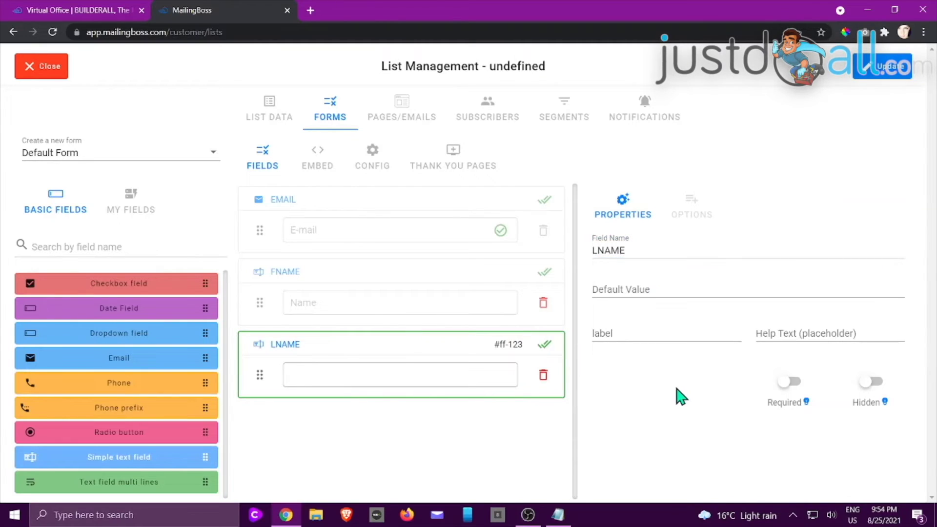
- Review the EMAIL, FNAME and LNAME field settings and make FNAME required
left_click(457, 292)
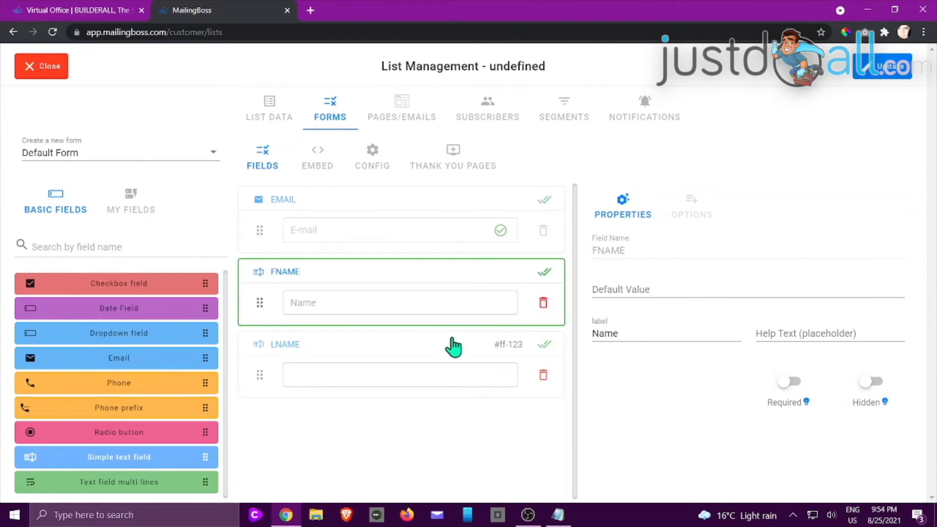
left_click(445, 368)
left_click(626, 331)
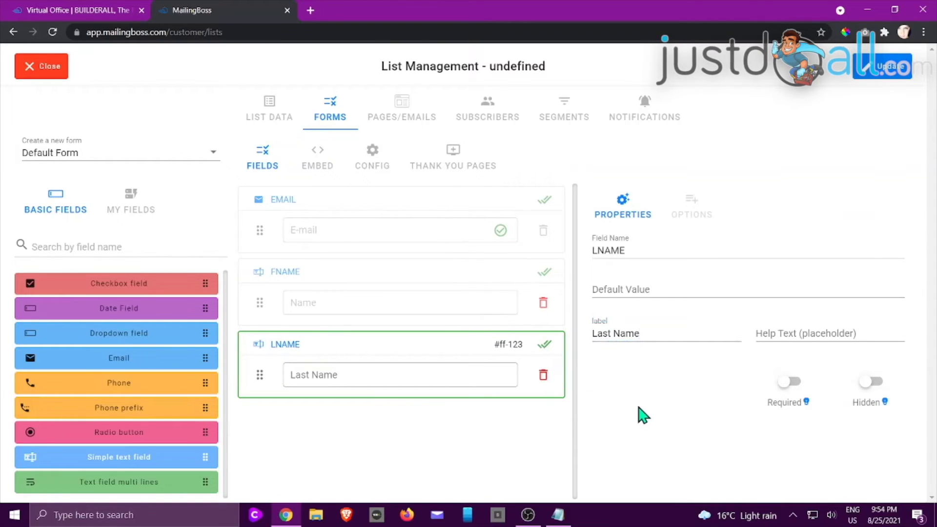
left_click(503, 312)
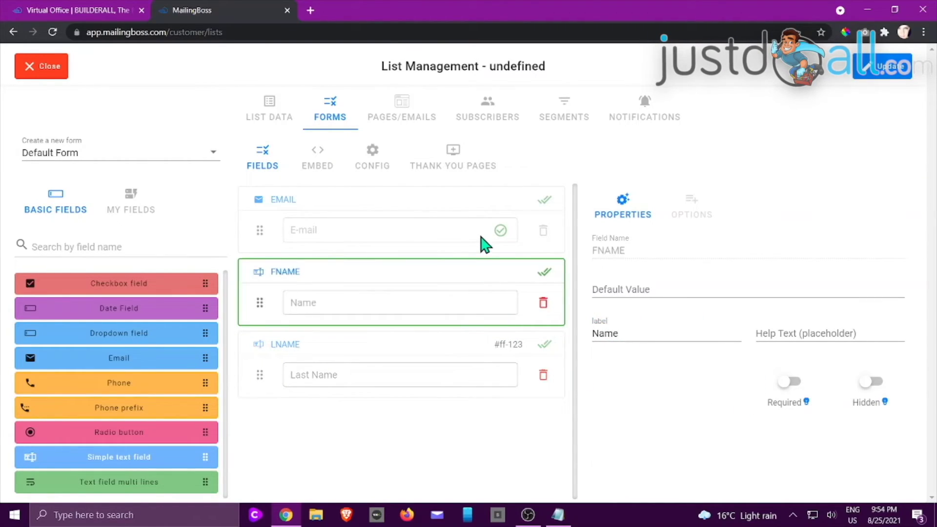
left_click(484, 244)
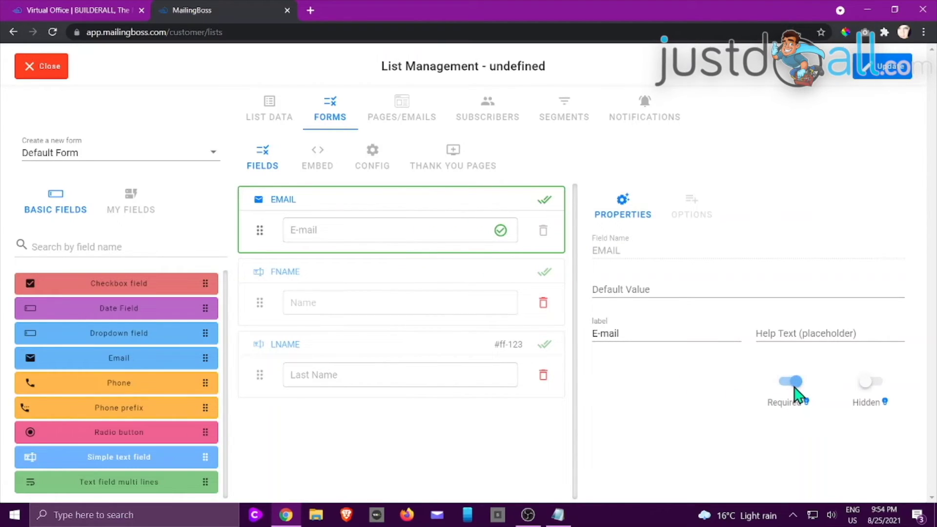
left_click(409, 286)
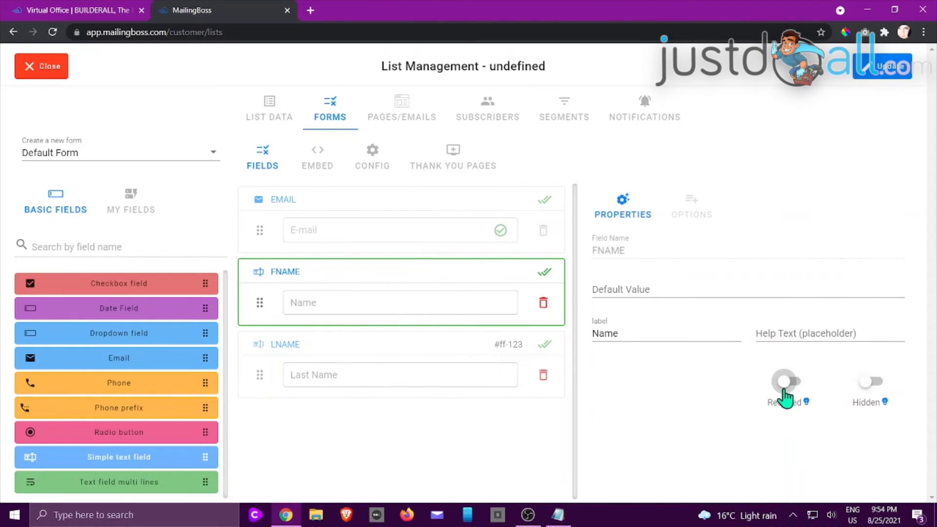
left_click(784, 386)
left_click(359, 356)
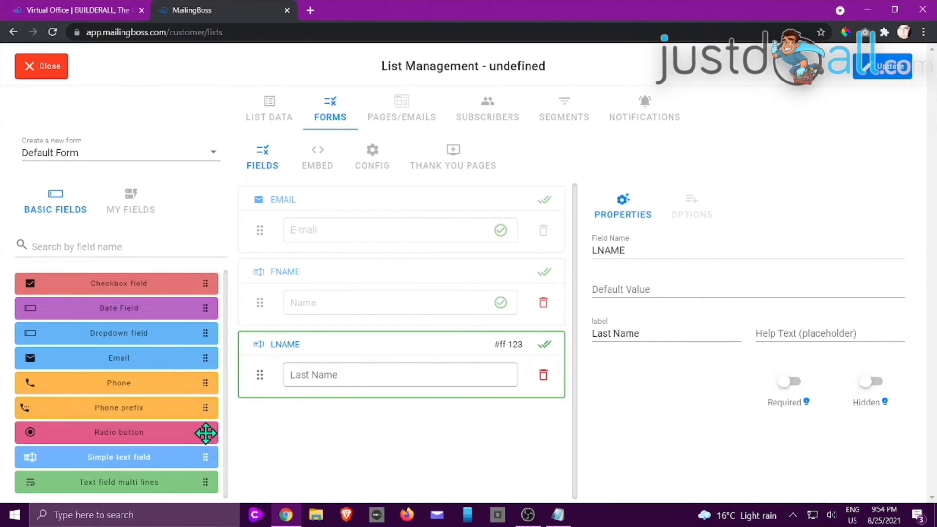
- Add and then delete a Radio button field, then remove the LNAME field
left_click_drag(206, 433, 367, 423)
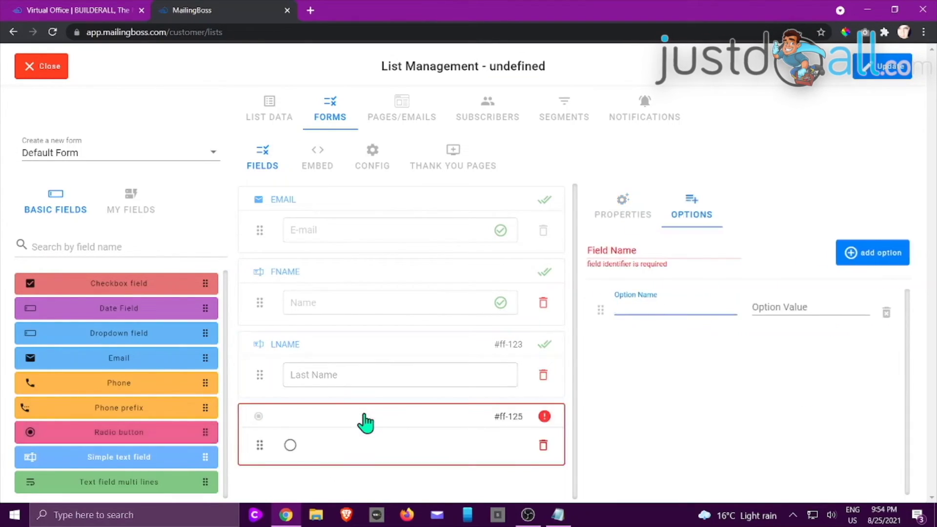
left_click(691, 219)
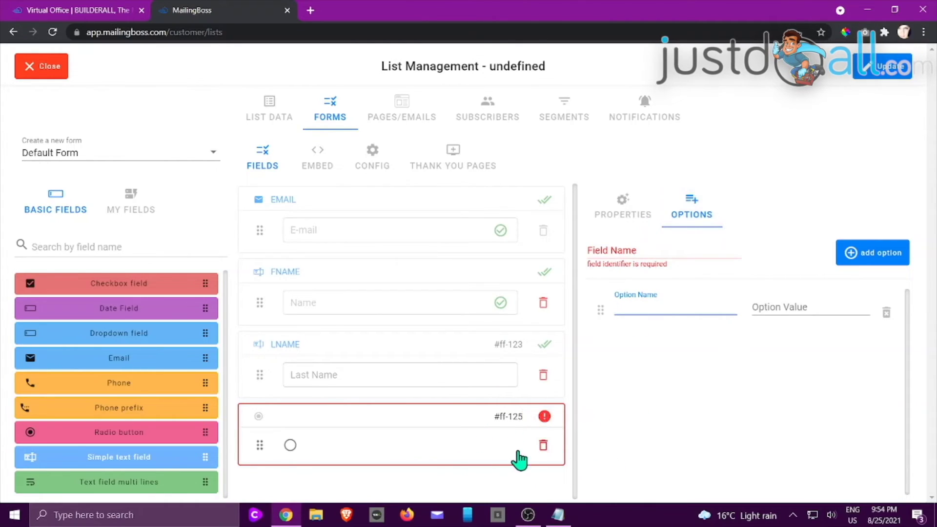
left_click(543, 443)
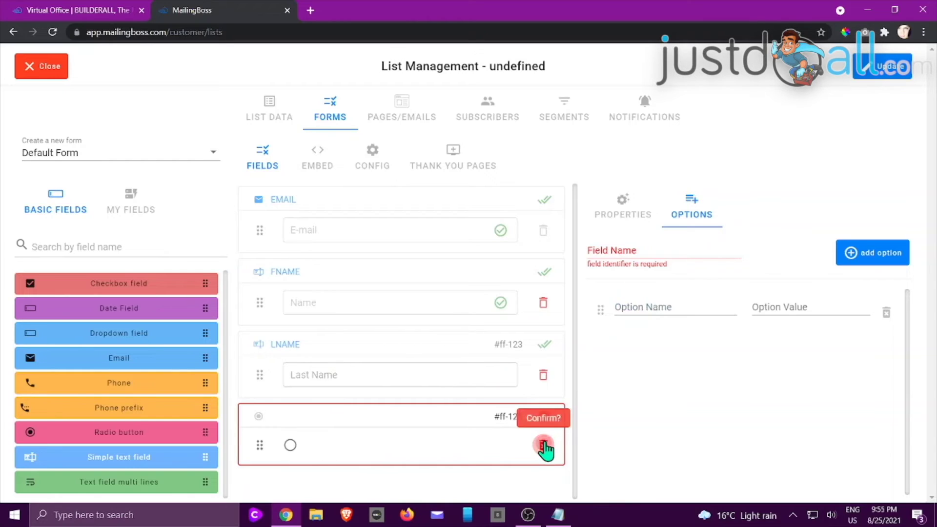
left_click(544, 445)
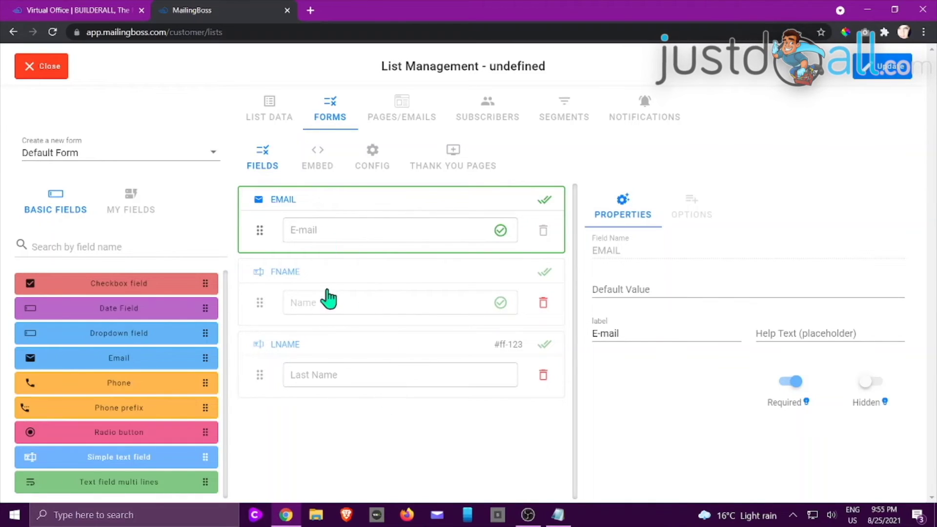
left_click_drag(261, 376, 259, 276)
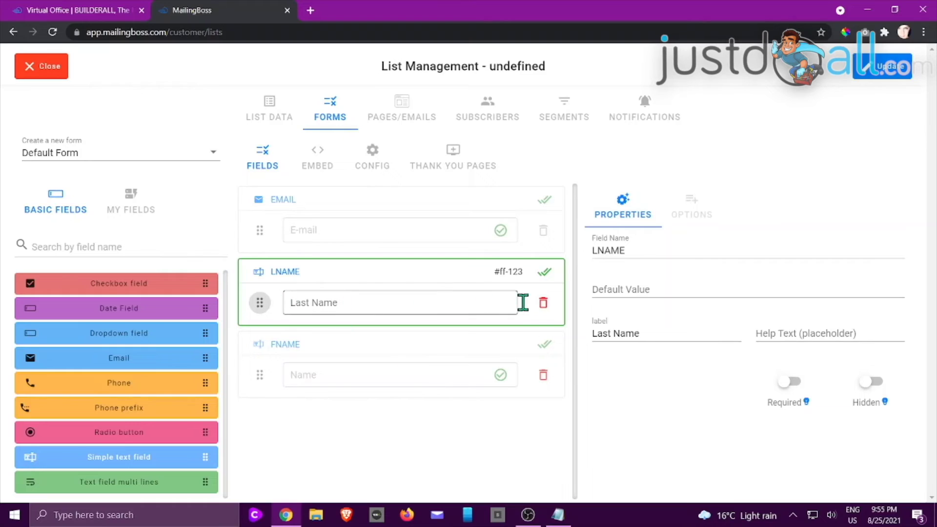
left_click(542, 305)
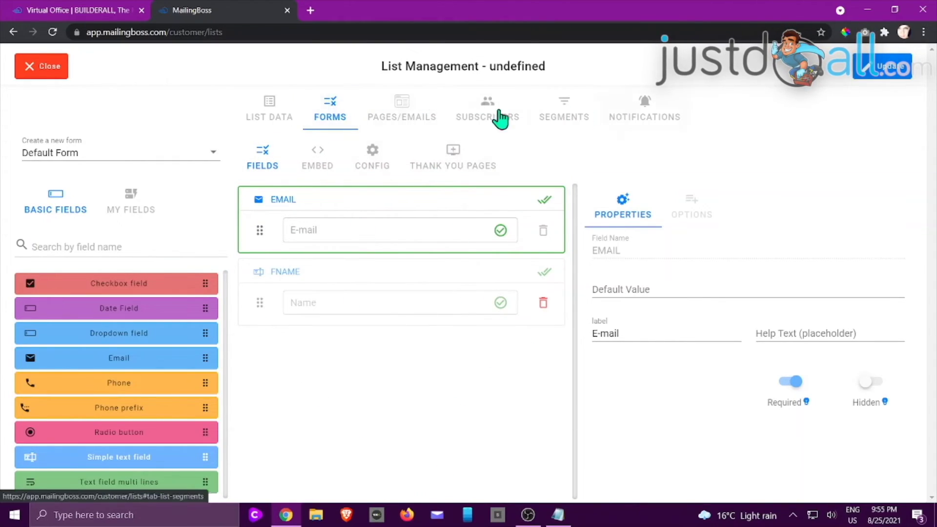
- Look over the Pending subscribe page and automatic emails, then view the empty subscriber list
left_click(400, 106)
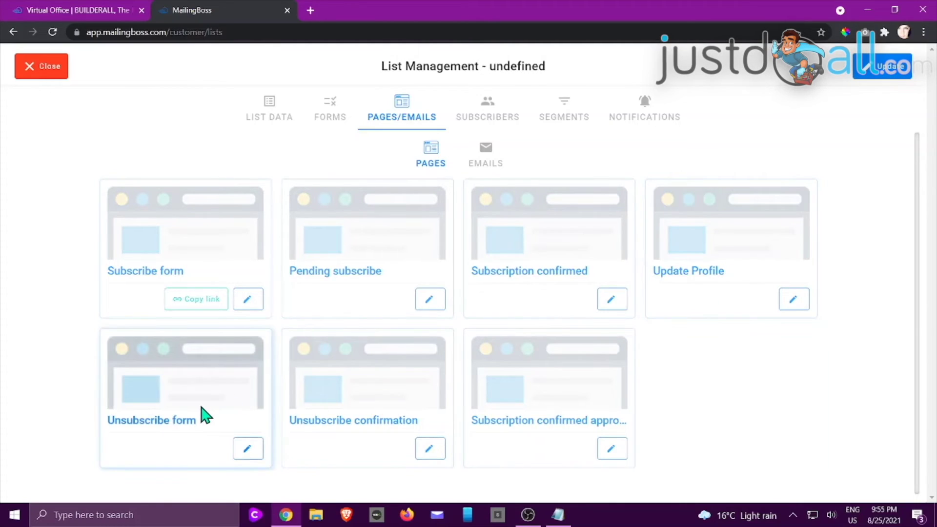
left_click(429, 302)
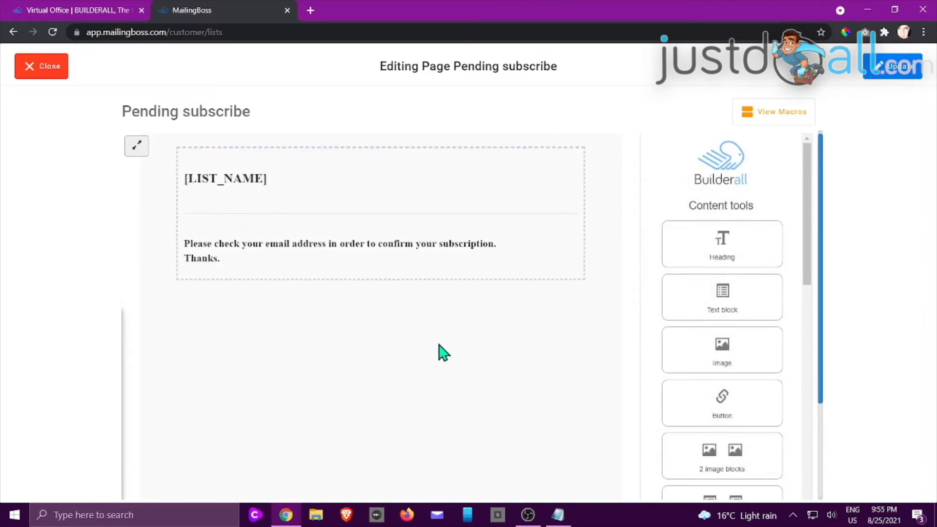
left_click(44, 73)
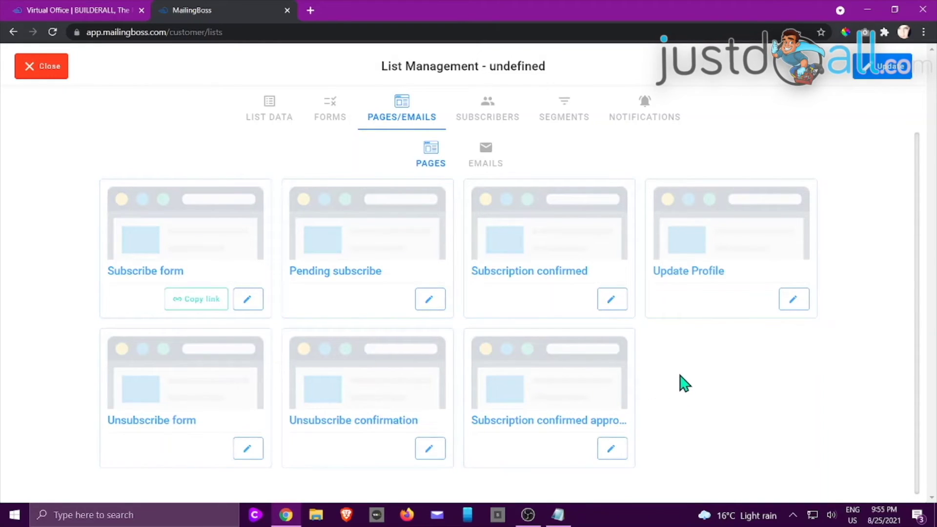
left_click(486, 163)
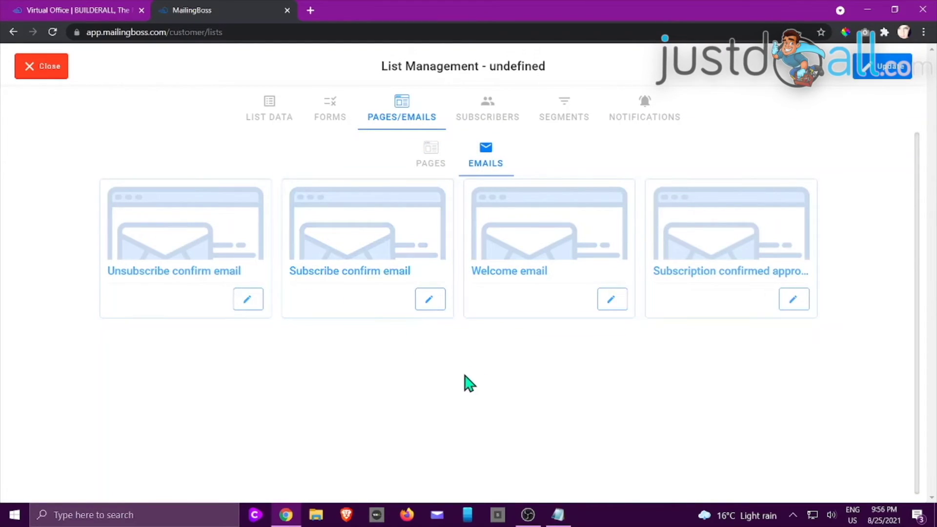
left_click(487, 116)
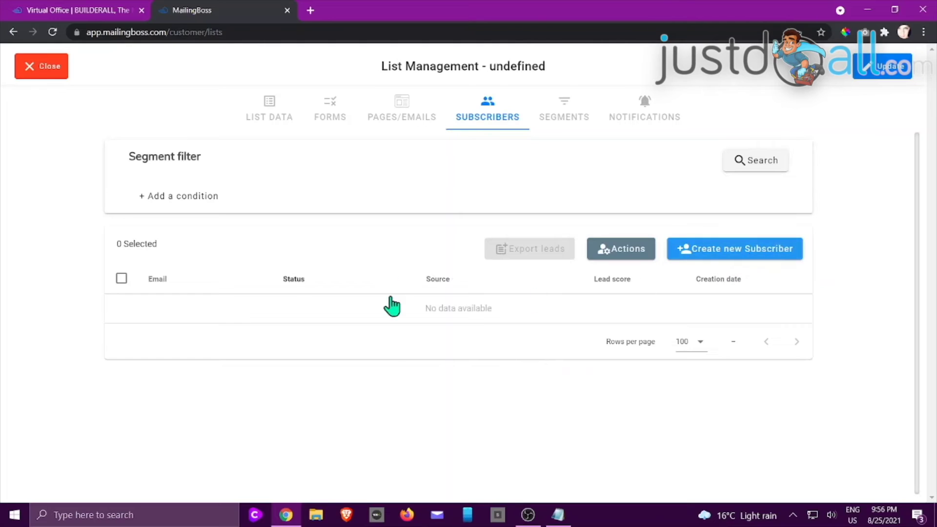
- Check segments and notifications, then Update the list and close List Management
left_click(563, 120)
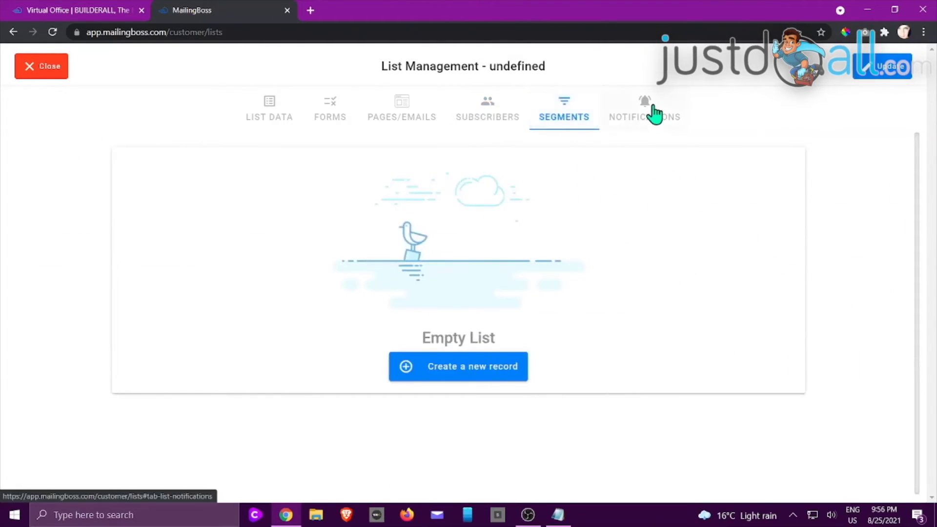
left_click(652, 116)
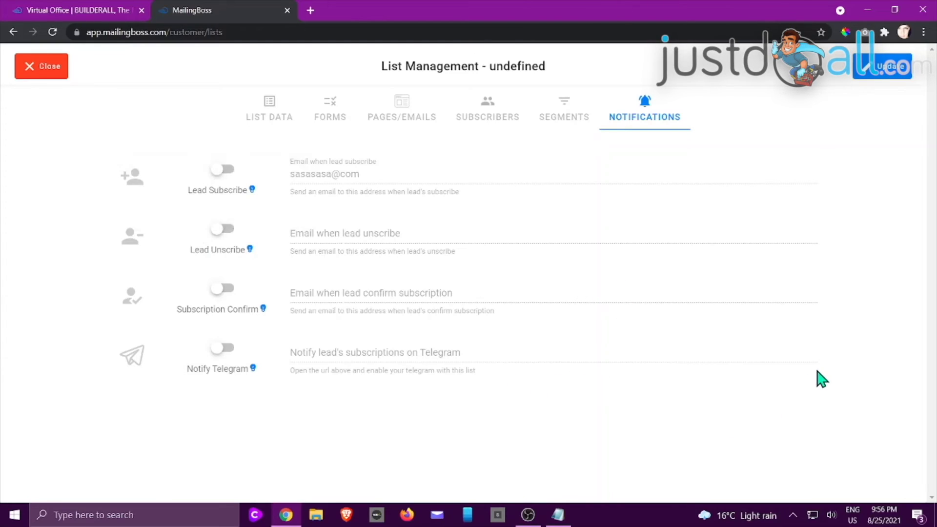
left_click(891, 70)
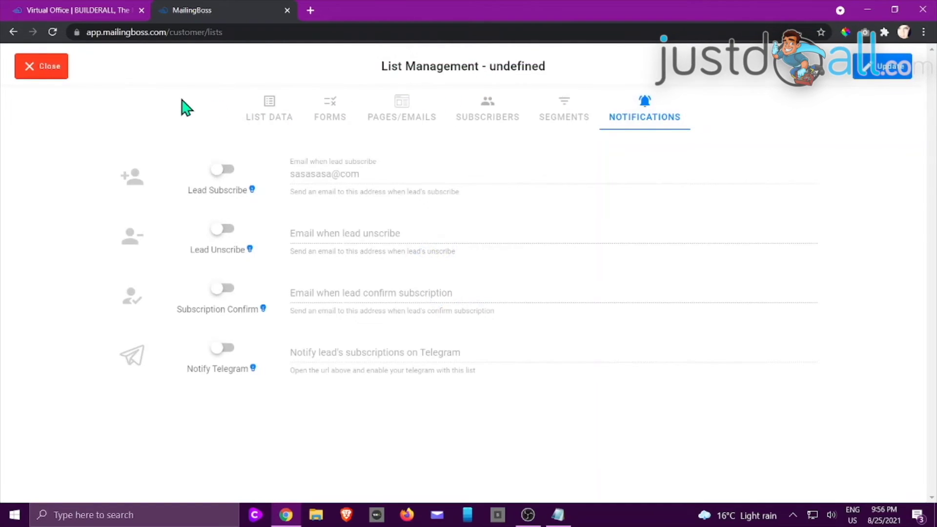
left_click(25, 69)
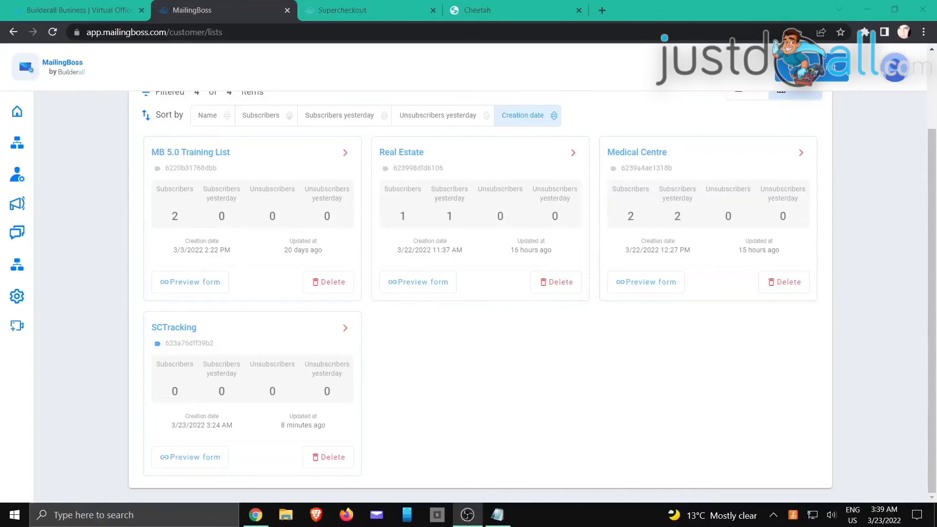
- Check SCTracking's 0 subscribers, then move to the SuperCheckout Products page
key("alt+Tab")
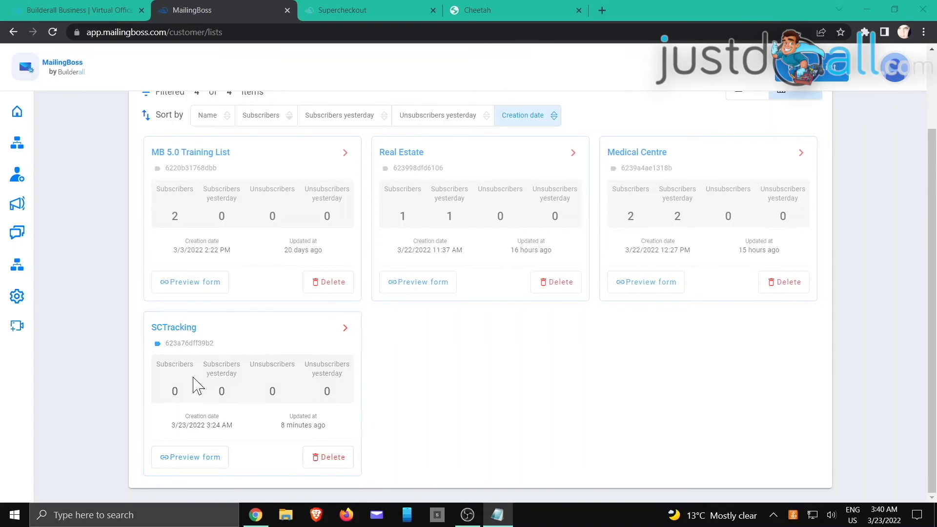
left_click(368, 10)
scroll(380, 205, "down", 2)
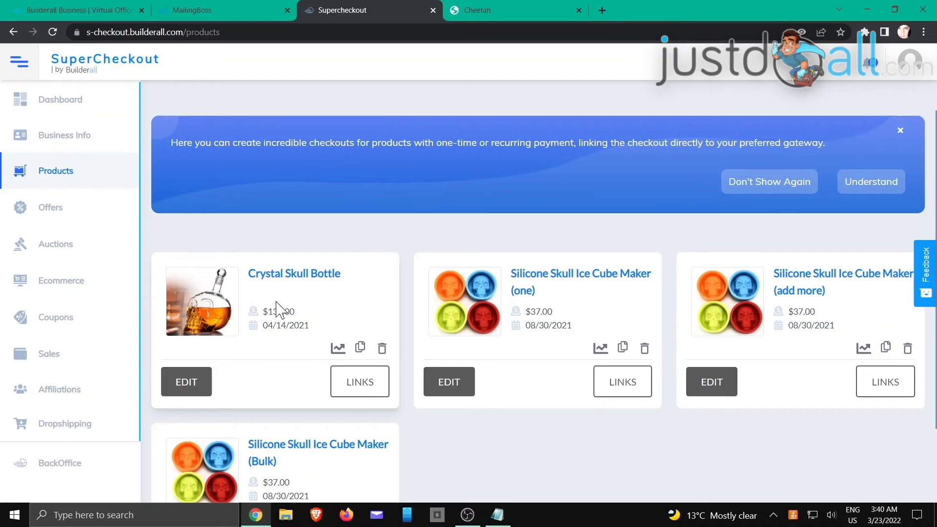
- Edit the Crystal Skull Bottle product and expand its Email Campaign settings
left_click(201, 383)
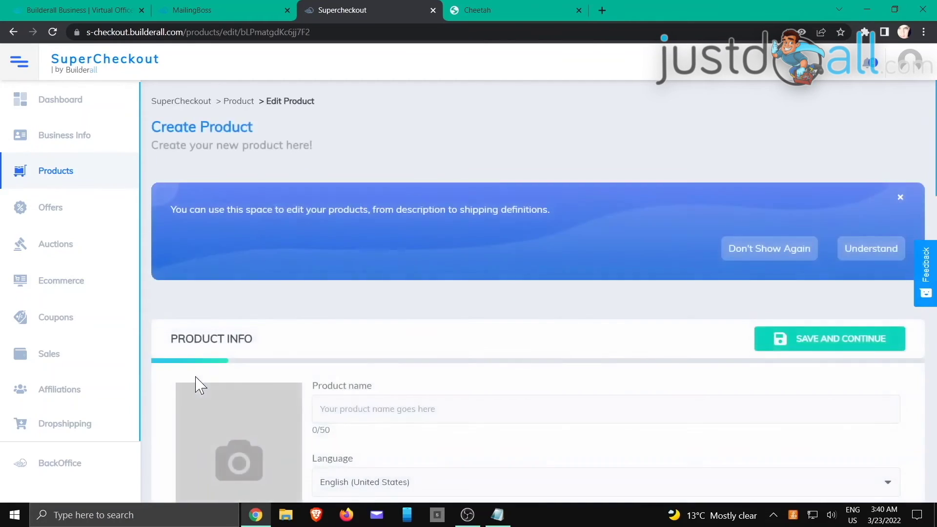
scroll(290, 317, "down", 13)
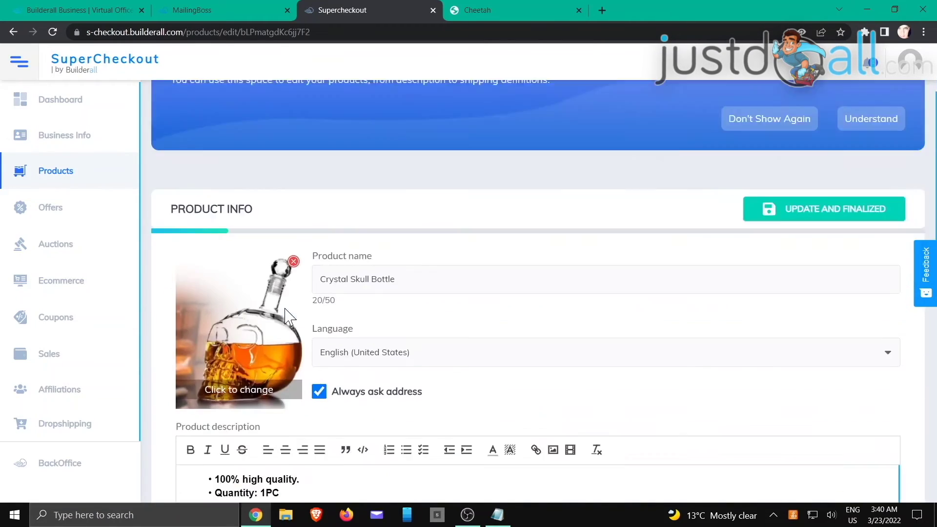
scroll(290, 318, "down", 2)
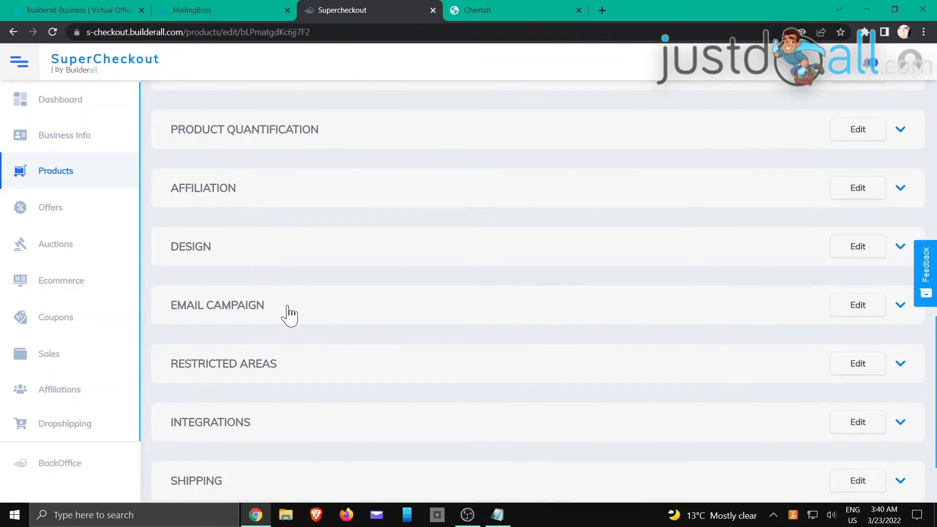
scroll(290, 316, "down", 1)
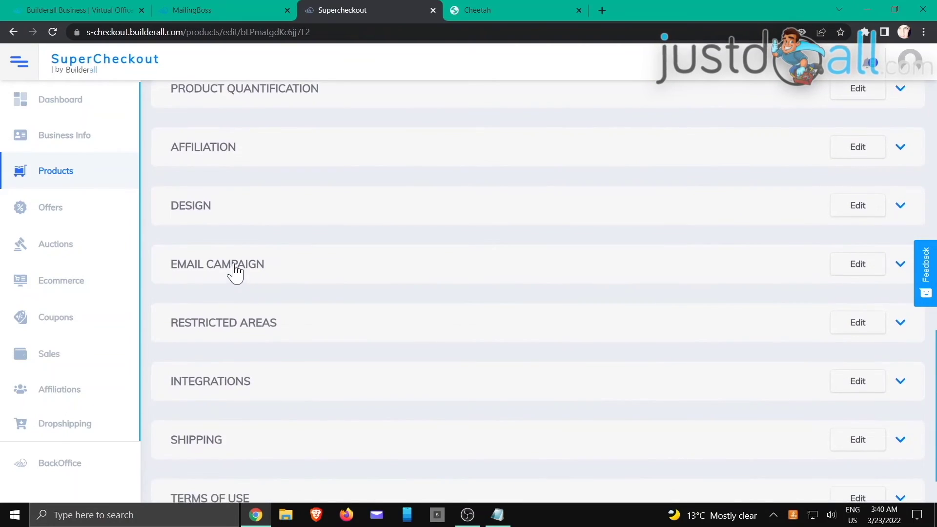
left_click(235, 270)
scroll(419, 247, "down", 4)
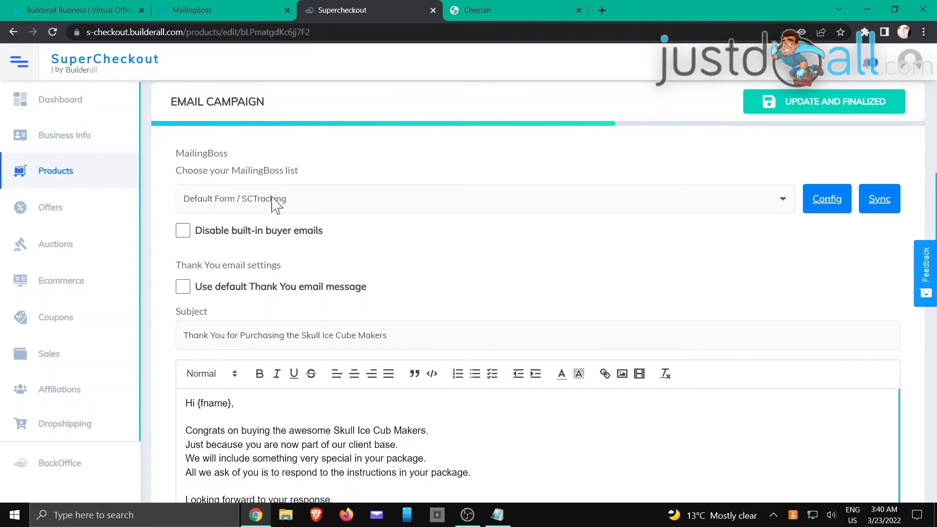
- Select Default Form / SCTracking as the product's MailingBoss list
left_click(376, 205)
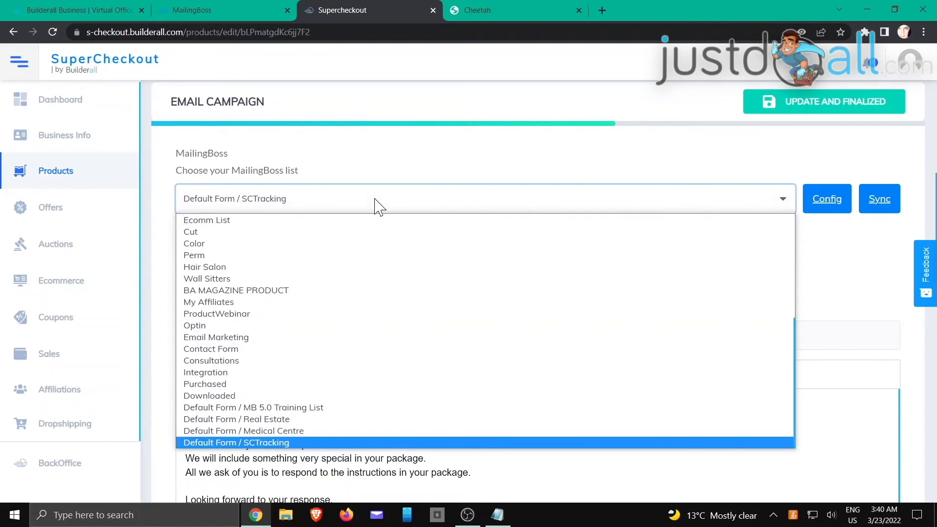
scroll(236, 356, "up", 1)
scroll(242, 371, "down", 1)
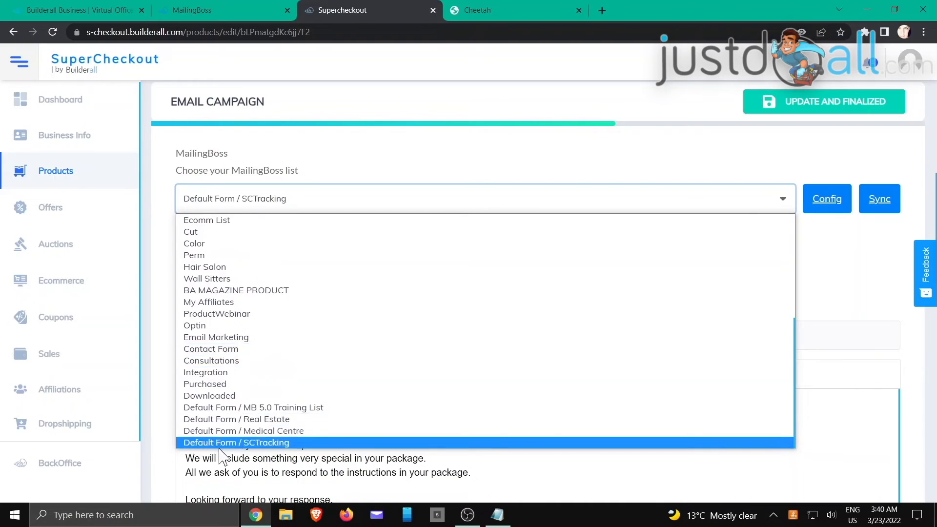
left_click(276, 445)
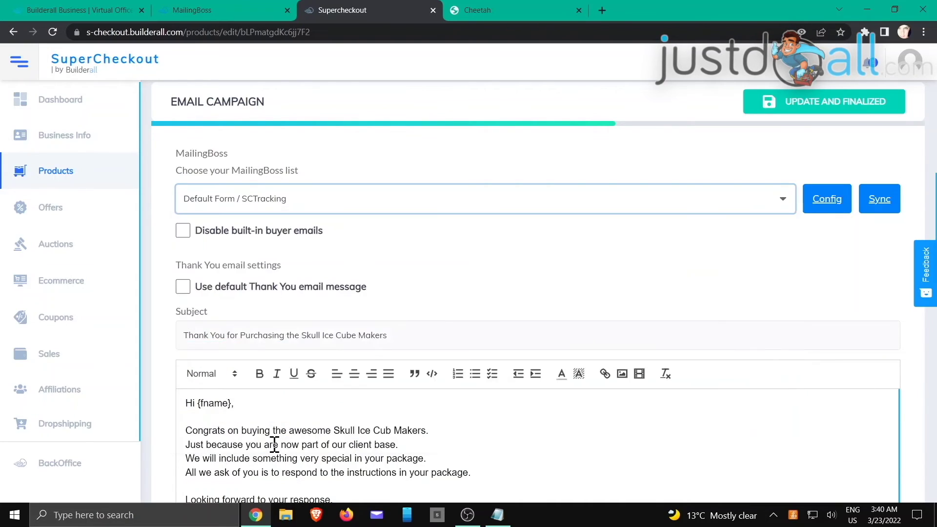
scroll(413, 237, "down", 15)
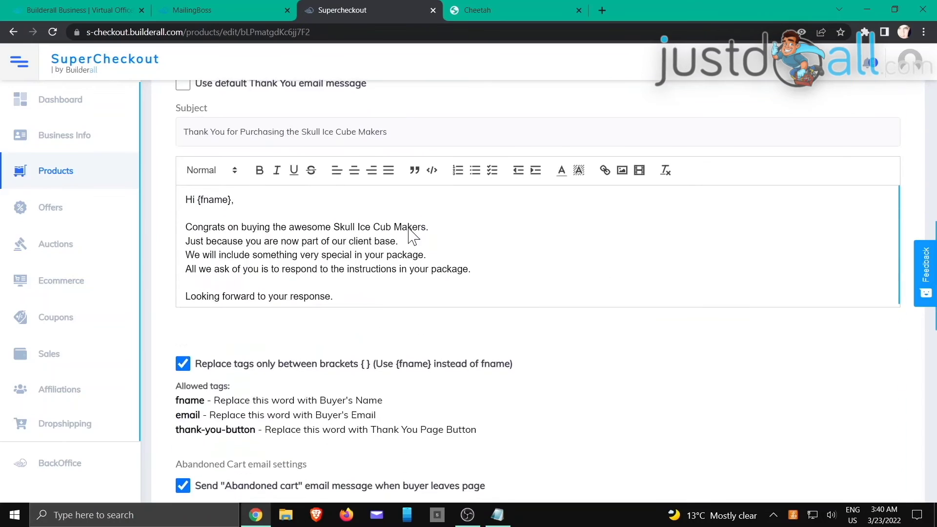
scroll(600, 361, "down", 6)
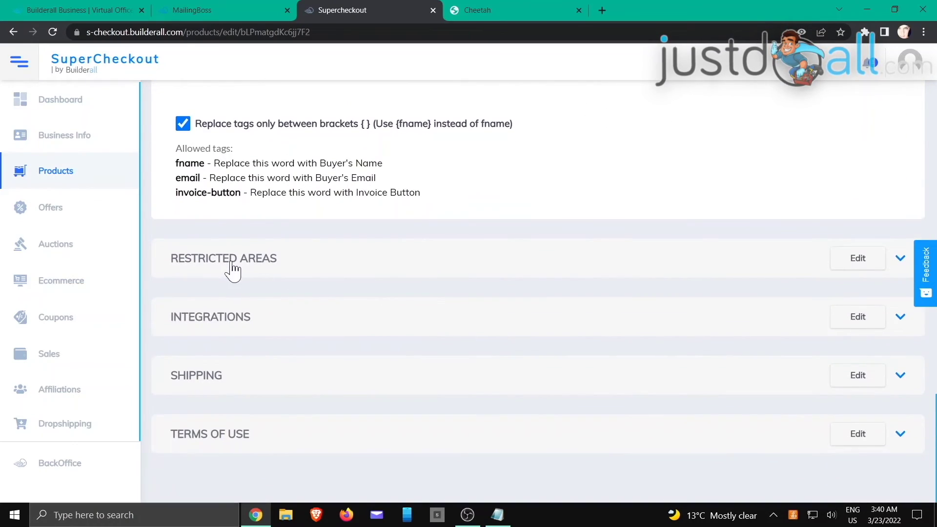
- In Integrations, switch on buyer step tracking and adding buyers to the MailingBoss list
left_click(223, 326)
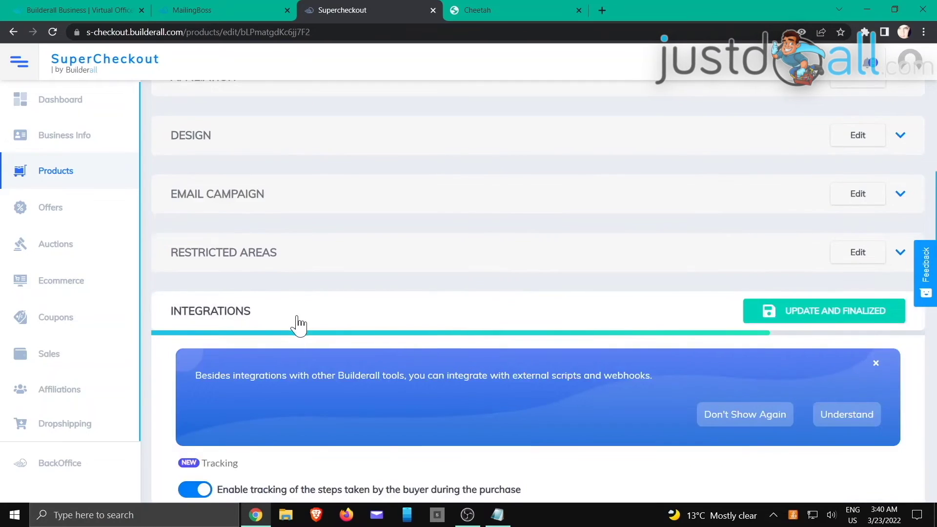
scroll(298, 323, "down", 3)
scroll(301, 323, "down", 2)
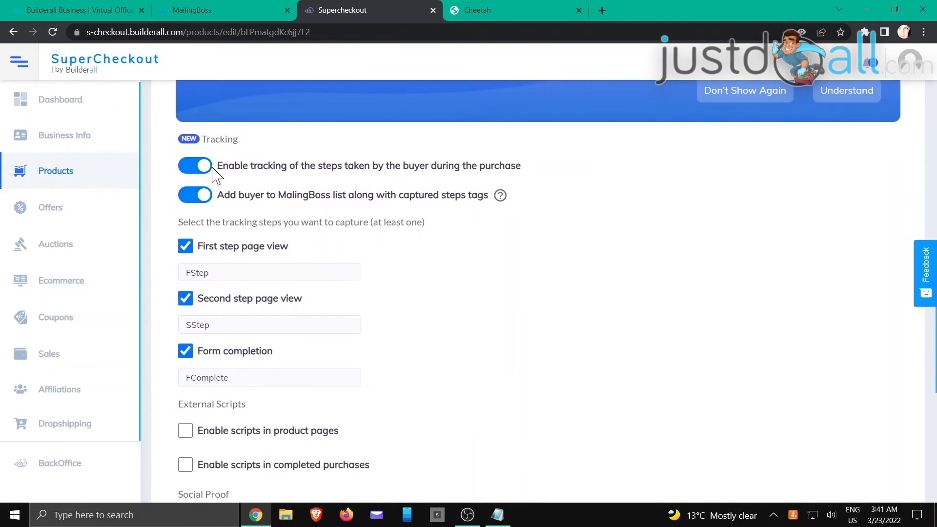
left_click(198, 166)
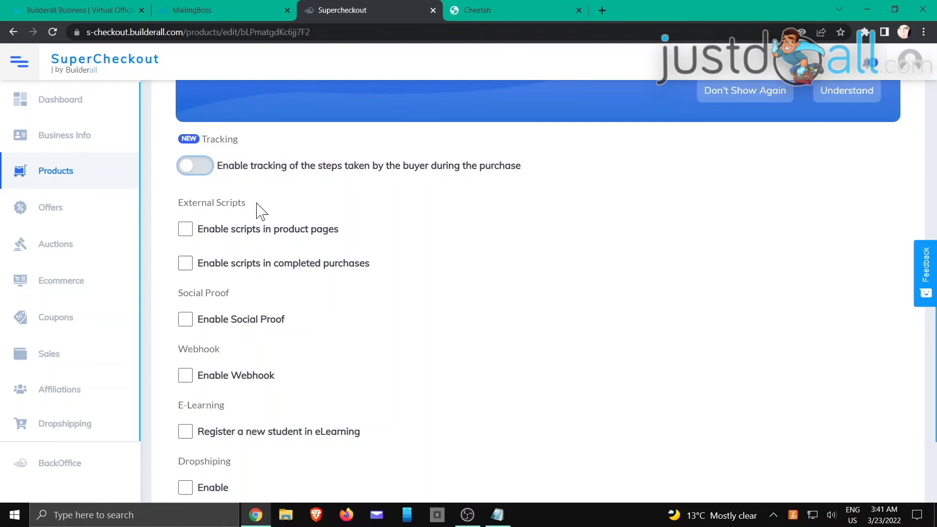
scroll(249, 176, "down", 1)
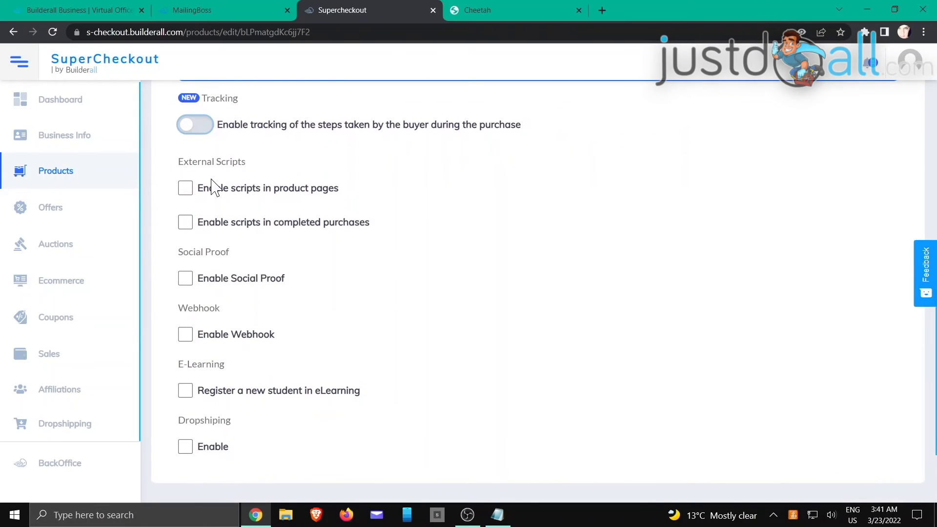
scroll(215, 188, "up", 3)
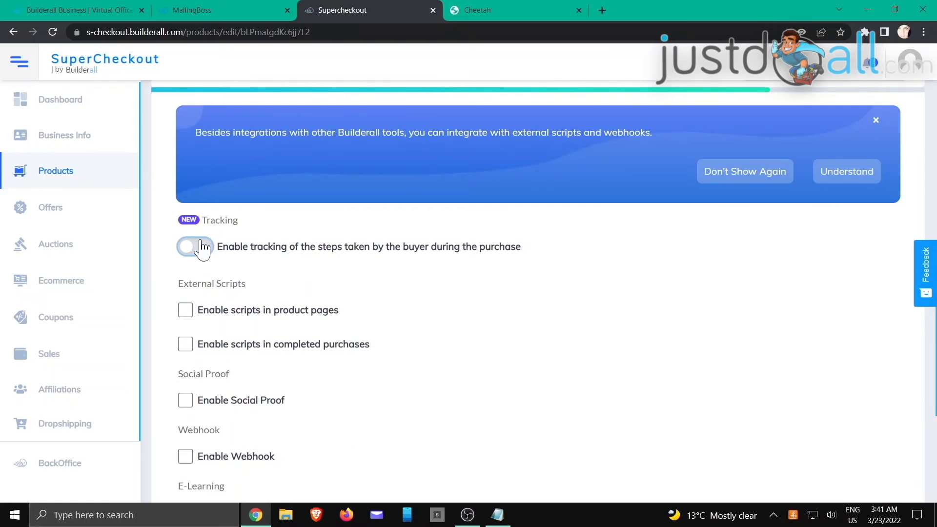
left_click(191, 247)
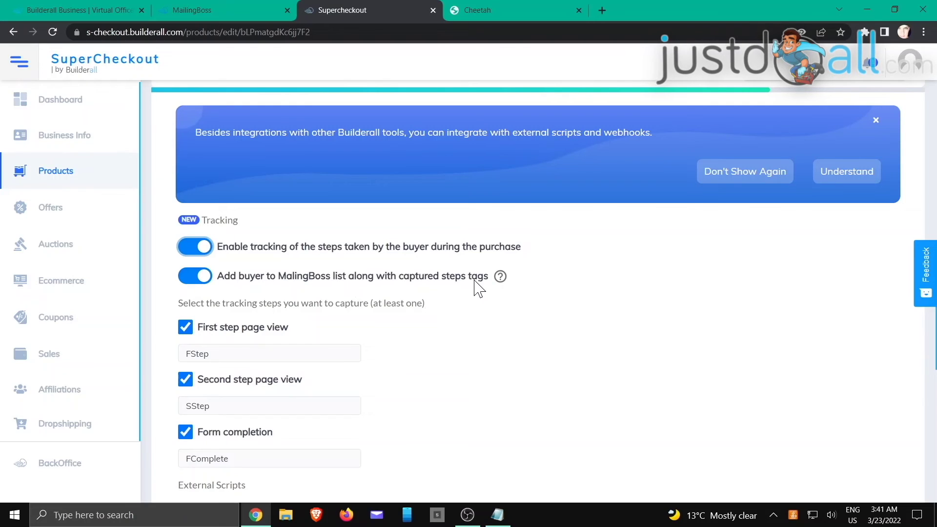
left_click(210, 277)
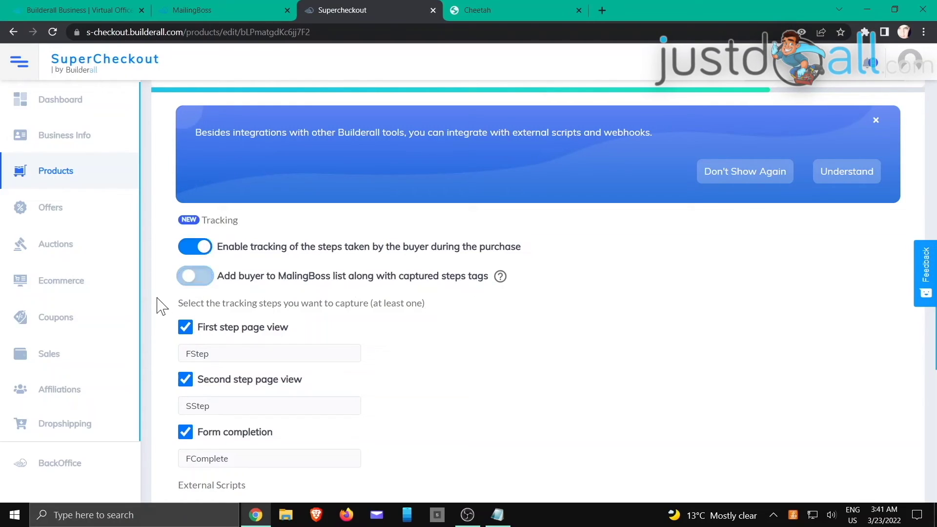
left_click(195, 277)
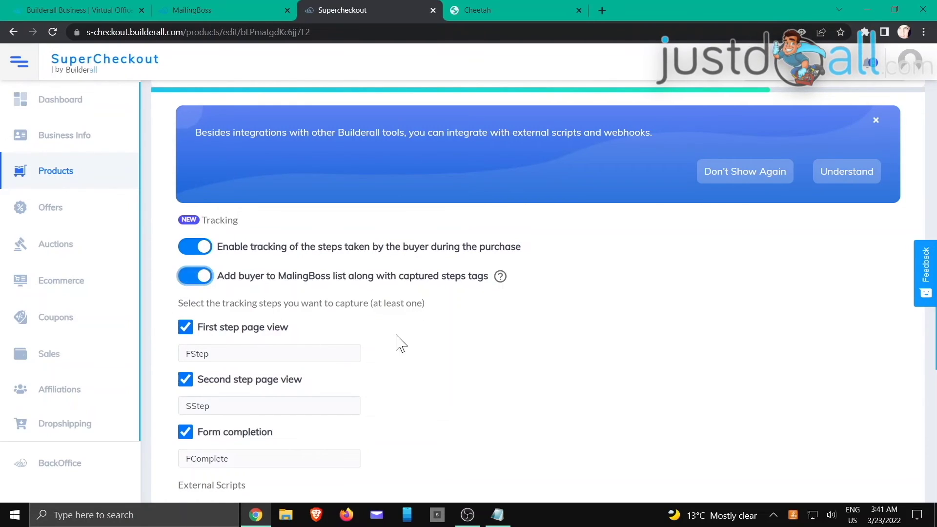
scroll(401, 343, "down", 2)
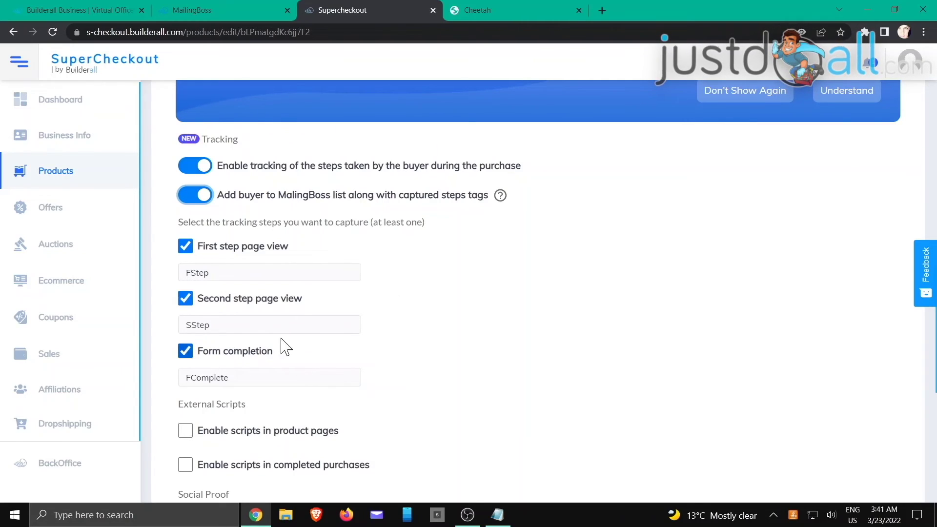
- Tick tracking for the first step (FStep), second step (SStep) and form completion (FComplete)
left_click(227, 269)
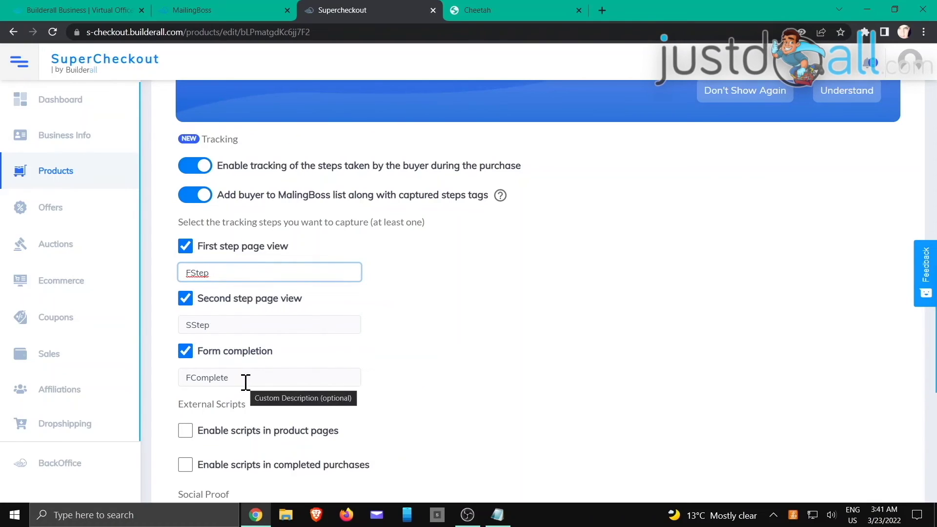
left_click(407, 304)
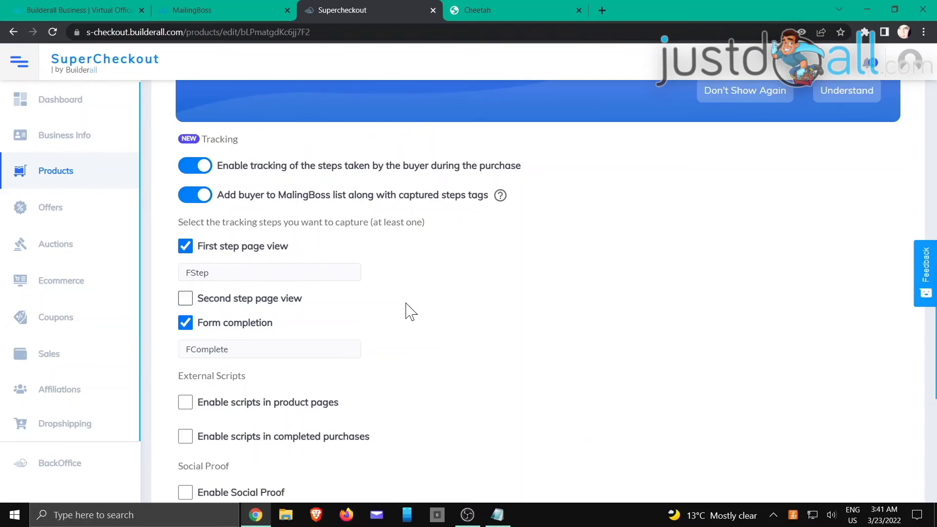
left_click(186, 299)
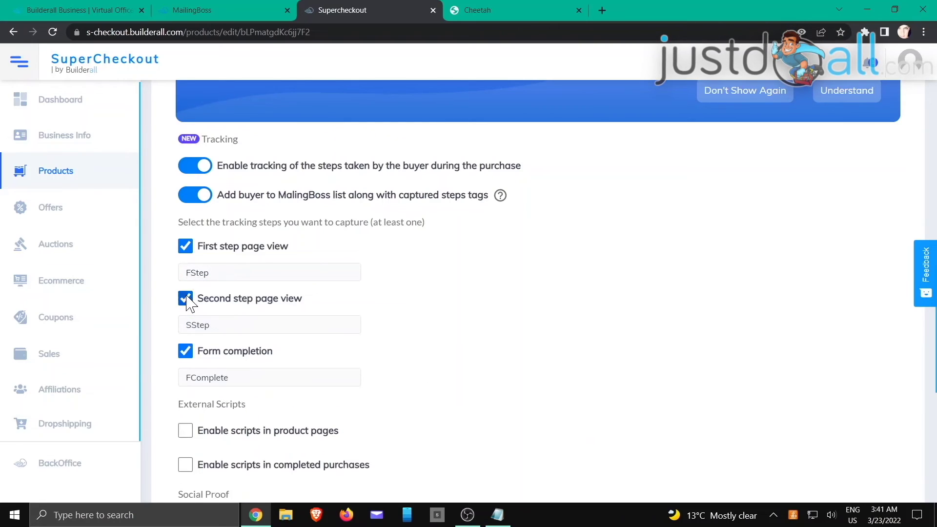
left_click(186, 351)
left_click(186, 298)
left_click(186, 247)
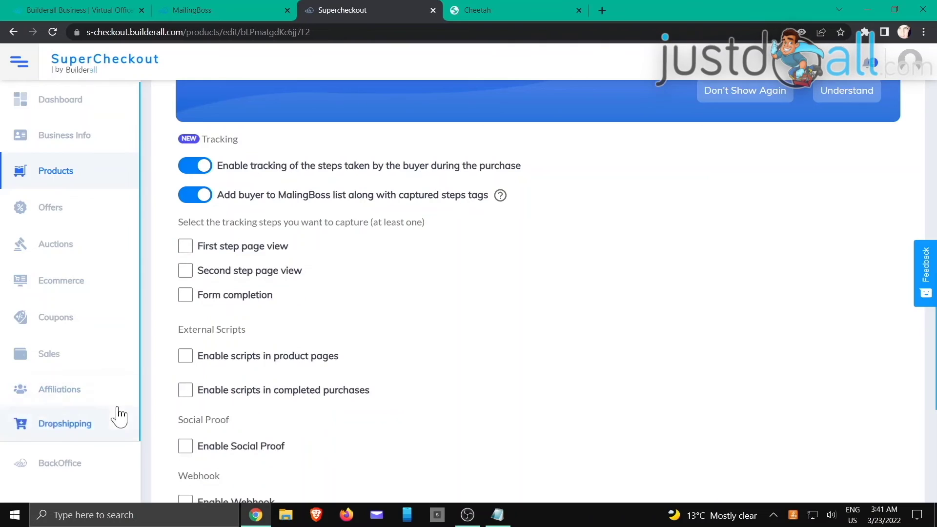
left_click(186, 295)
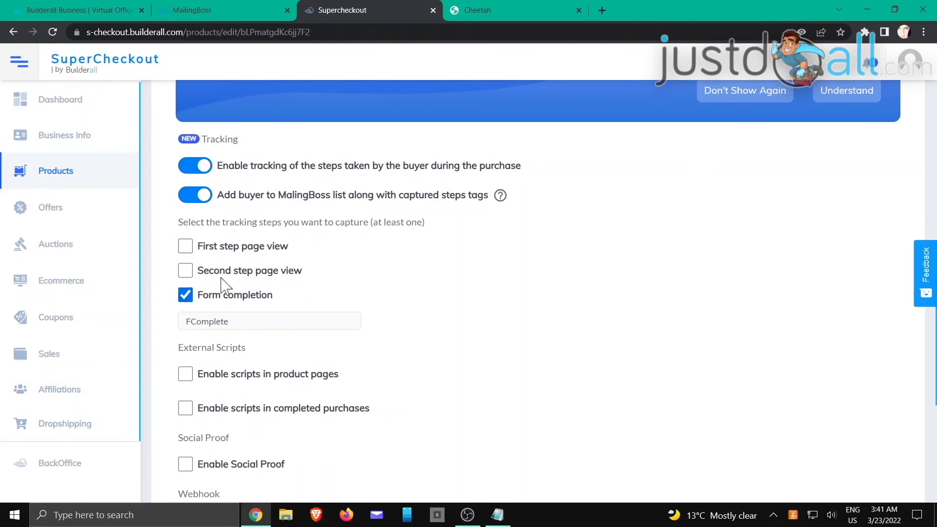
left_click(185, 271)
left_click(186, 246)
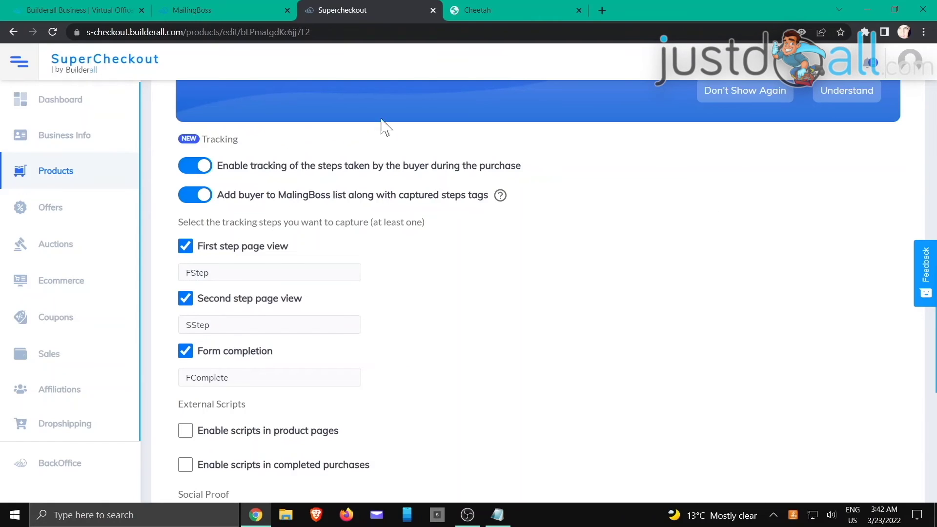
scroll(458, 336, "down", 5)
scroll(476, 324, "down", 2)
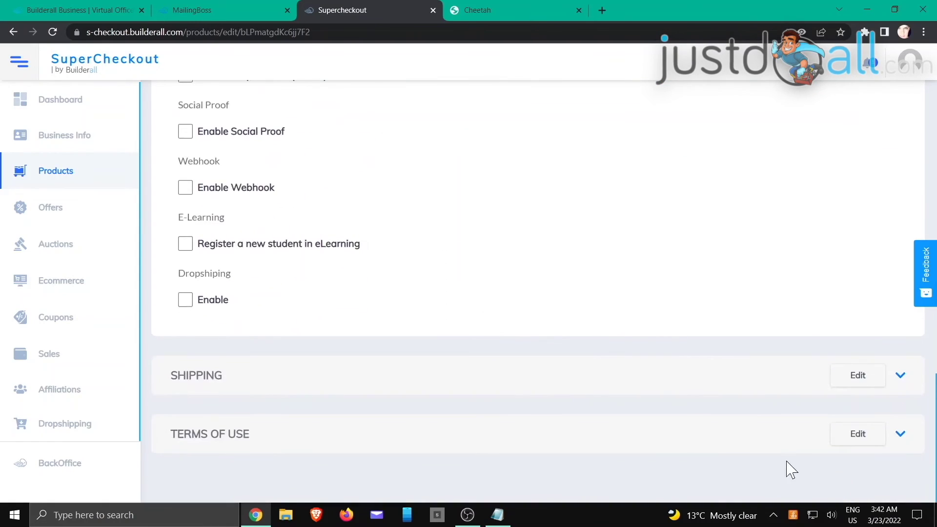
scroll(779, 293, "up", 10)
scroll(781, 286, "up", 5)
scroll(801, 278, "down", 5)
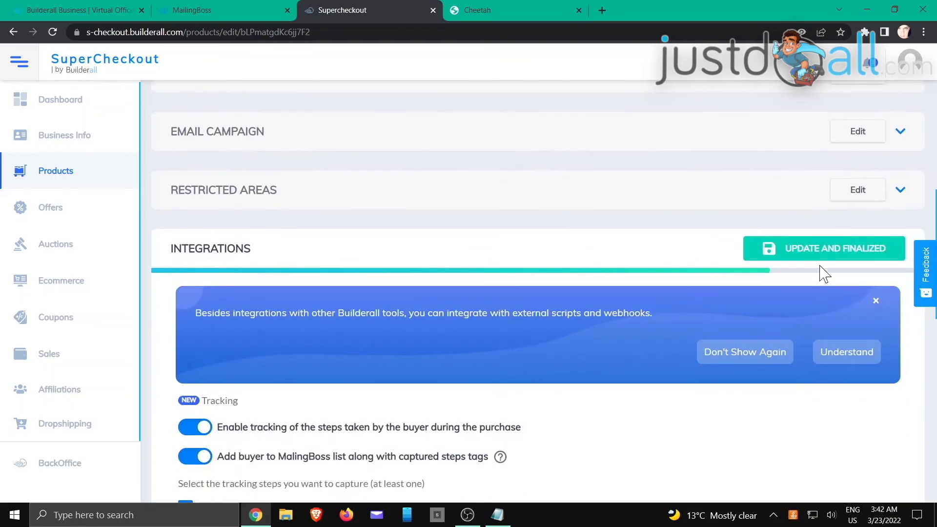
- Save the product, copy Crystal Skull Bottle's Checkout URL, and open a new tab
left_click(806, 257)
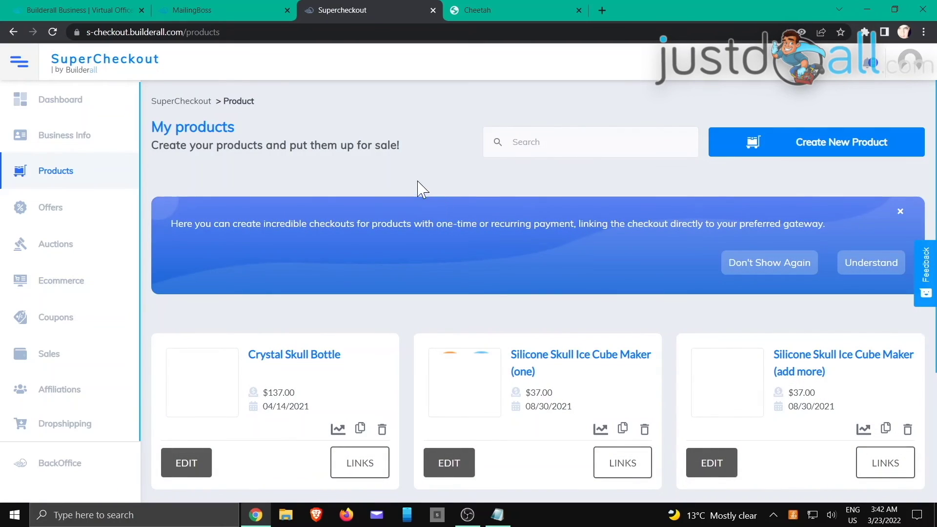
scroll(408, 188, "down", 2)
left_click(347, 352)
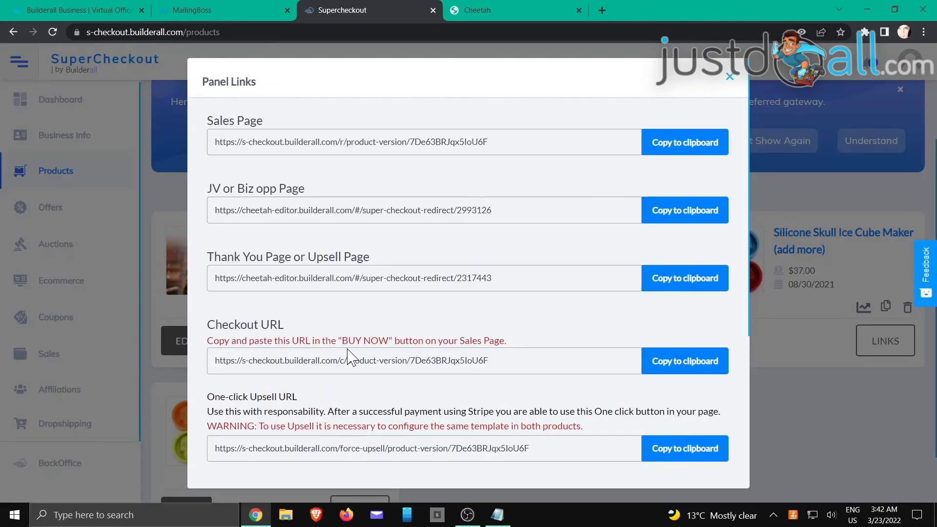
left_click(688, 367)
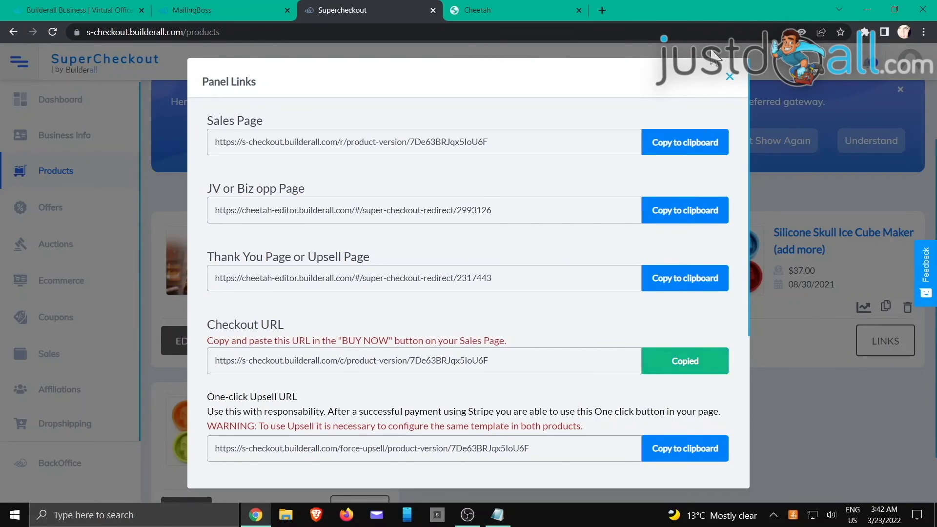
left_click(730, 78)
left_click(602, 9)
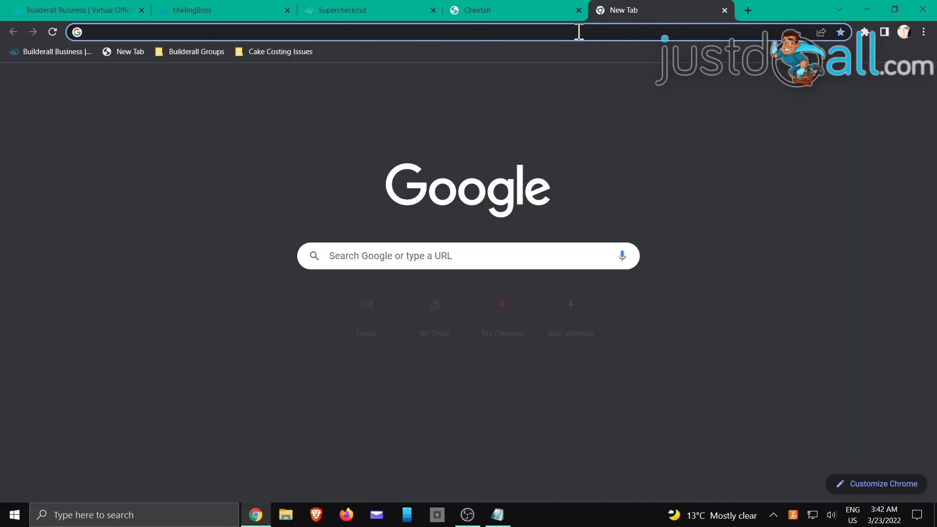
- Load the copied checkout URL and advance to the Payment step showing the $237.00 total
right_click(580, 31)
left_click(616, 127)
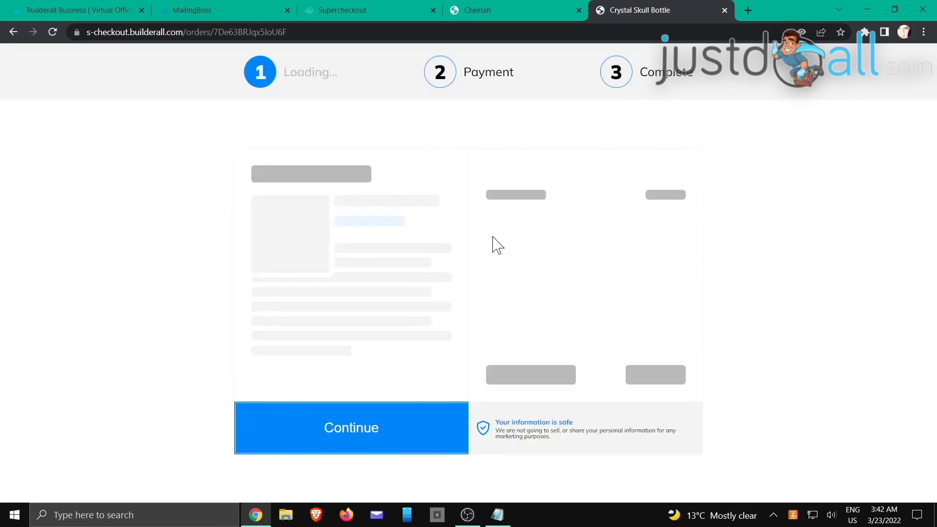
scroll(581, 251, "down", 2)
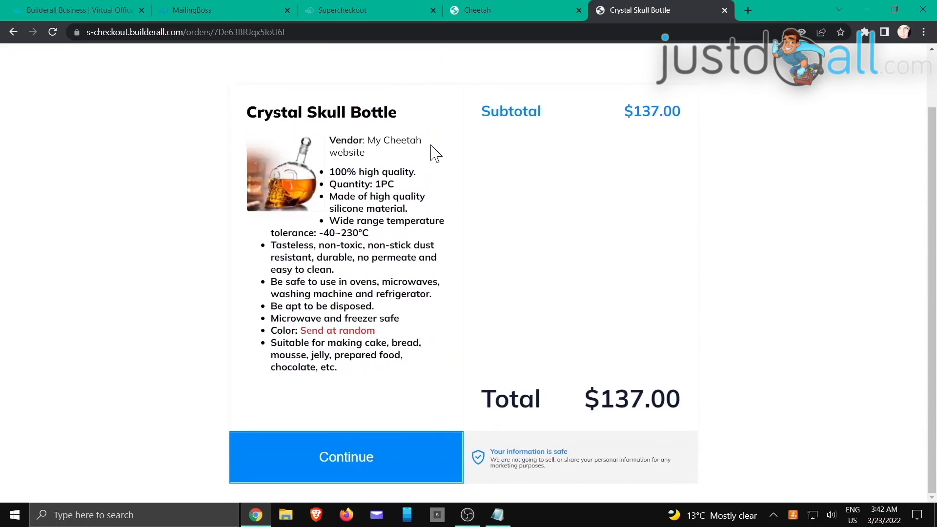
left_click(377, 462)
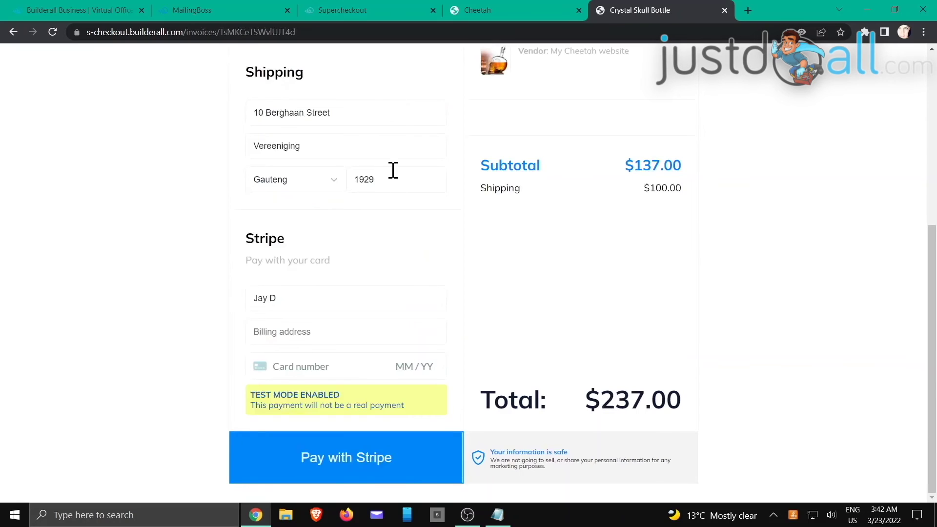
scroll(408, 224, "up", 4)
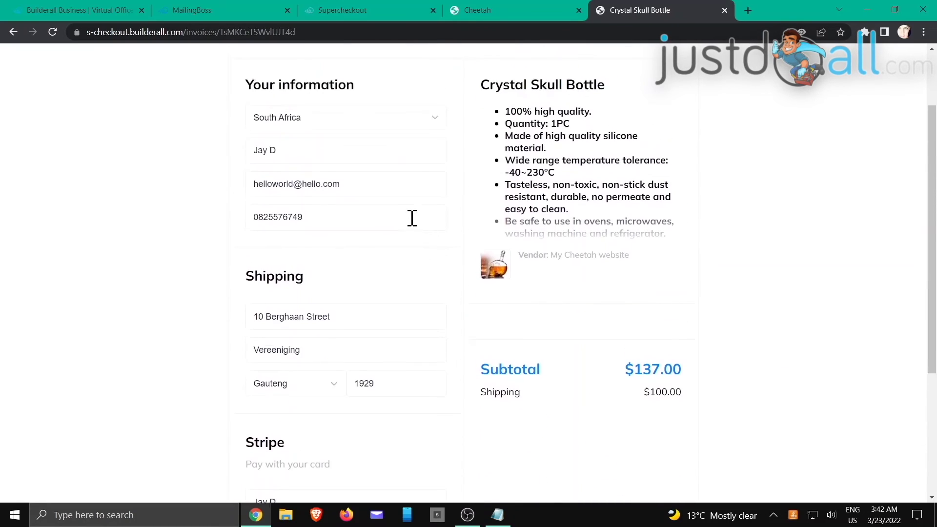
scroll(412, 217, "up", 2)
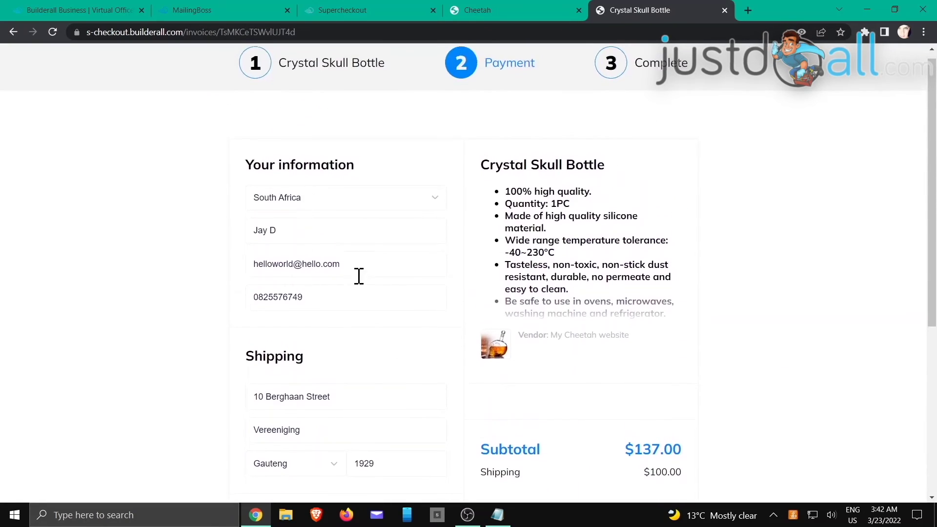
scroll(359, 276, "down", 4)
scroll(344, 369, "down", 1)
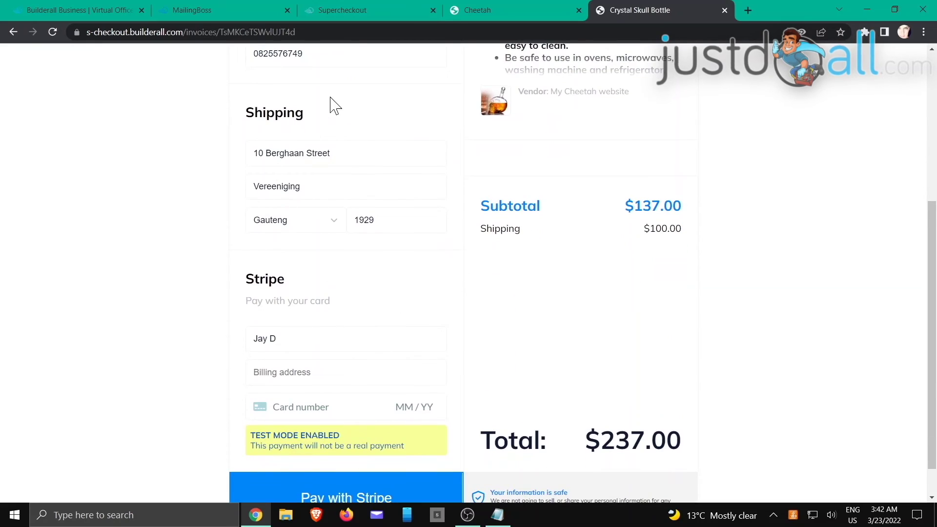
scroll(362, 446, "down", 1)
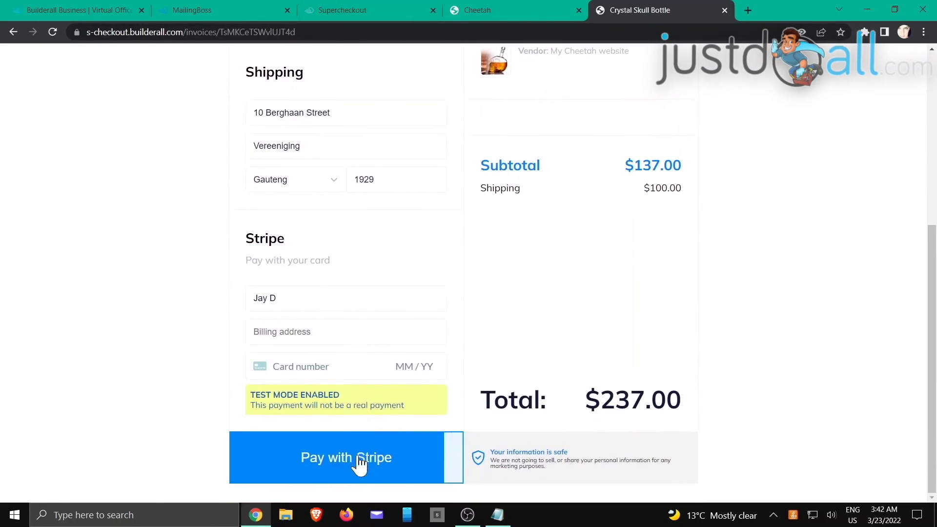
left_click(336, 7)
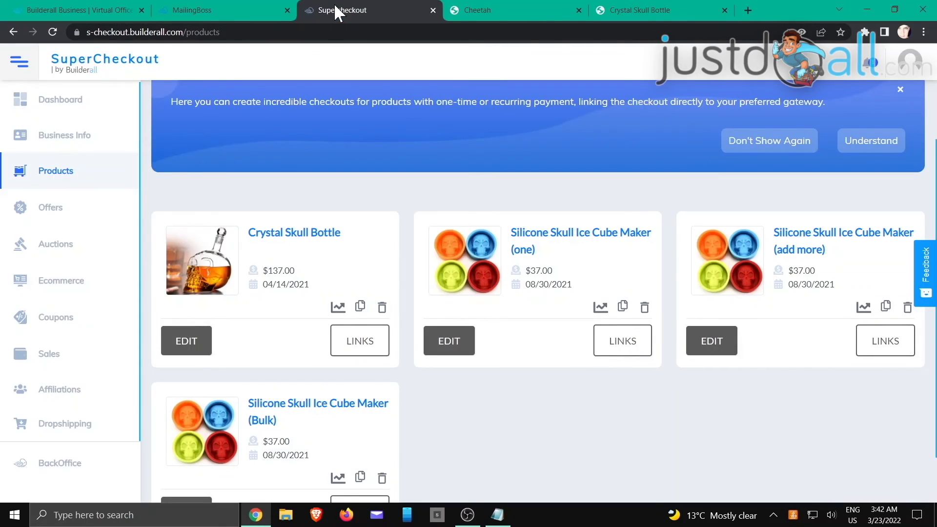
left_click(171, 348)
scroll(308, 352, "down", 5)
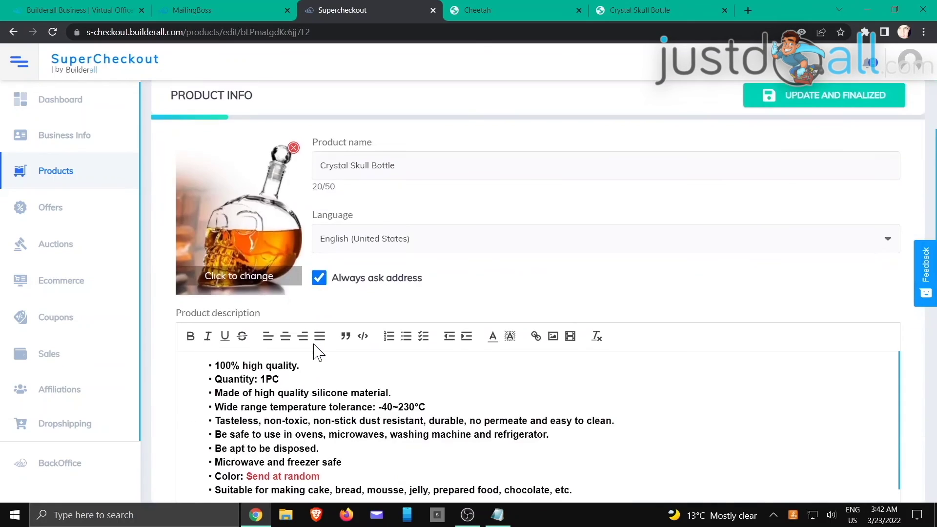
scroll(315, 352, "down", 10)
scroll(244, 385, "down", 2)
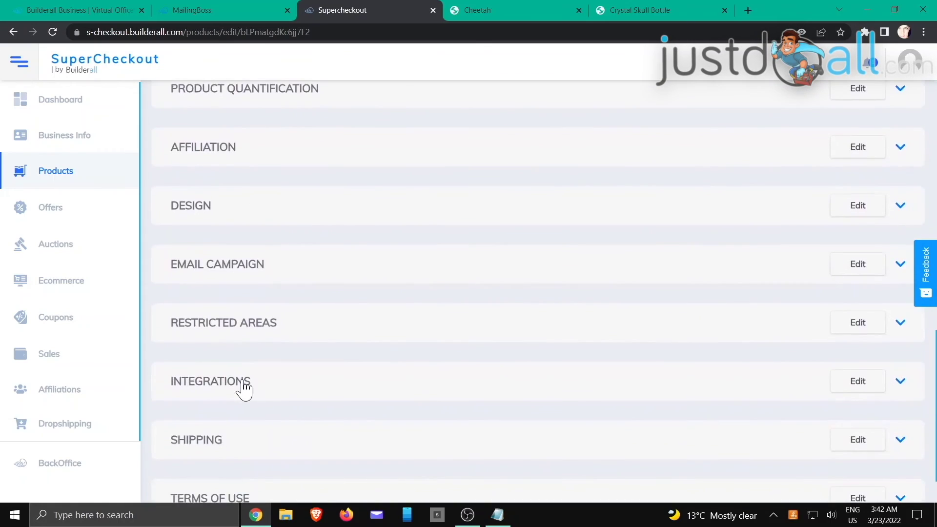
left_click(244, 385)
scroll(332, 356, "down", 8)
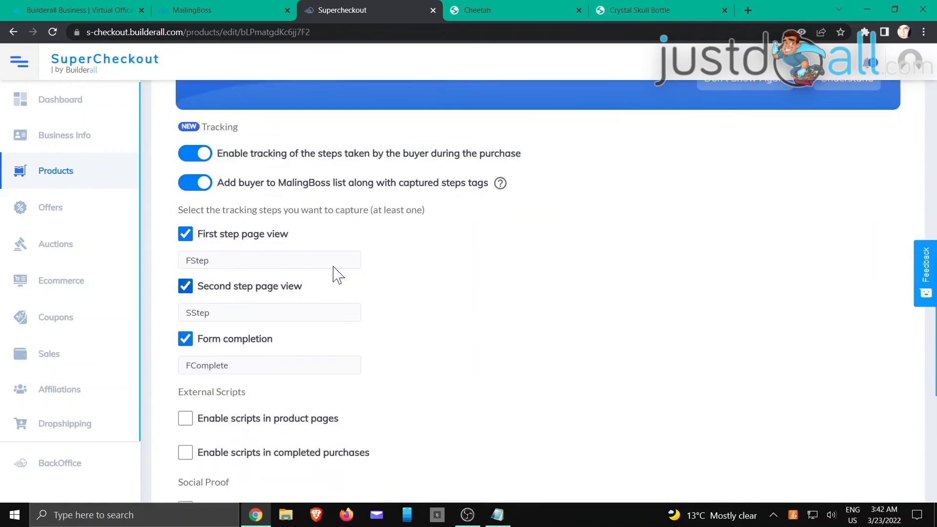
left_click(531, 11)
left_click(642, 11)
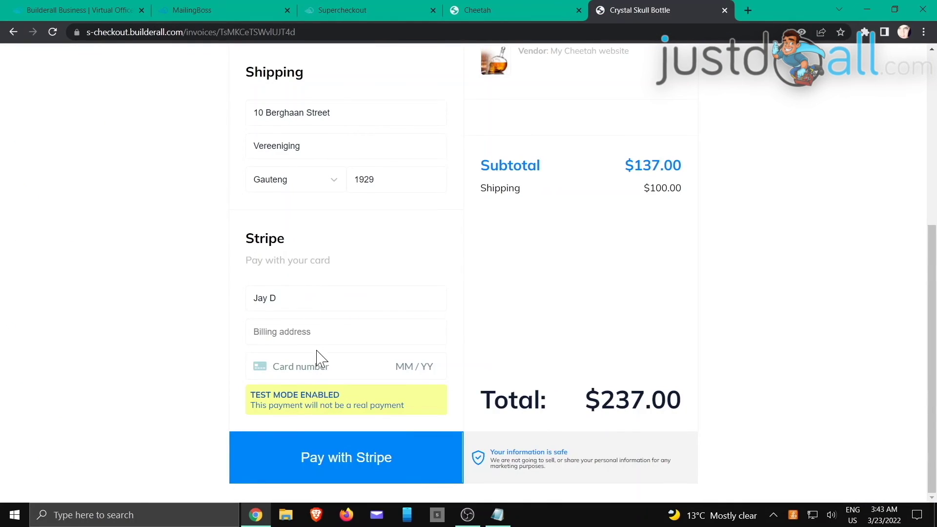
- Autofill the billing address, enter test card 4242, 04/24, CVC 123, ZIP 10011, and pay with Stripe
scroll(318, 359, "up", 1)
left_click(303, 376)
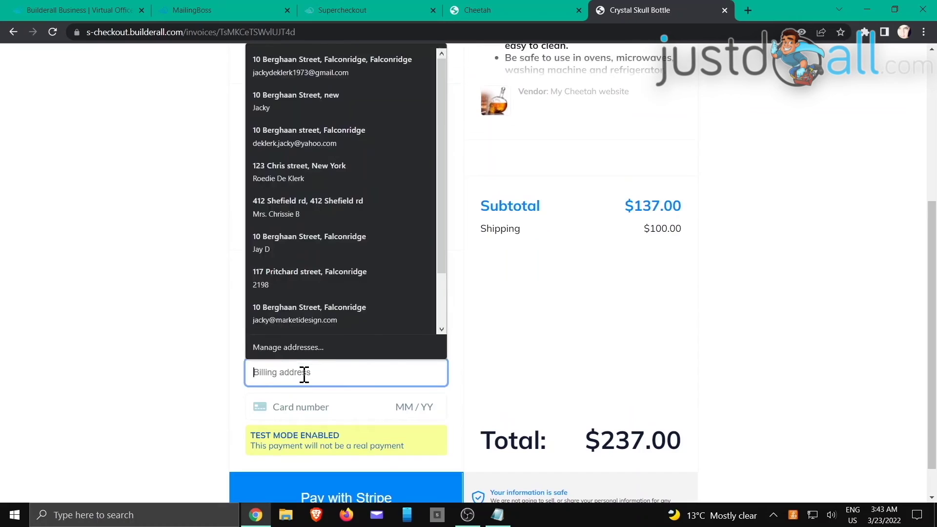
left_click(283, 171)
left_click(334, 372)
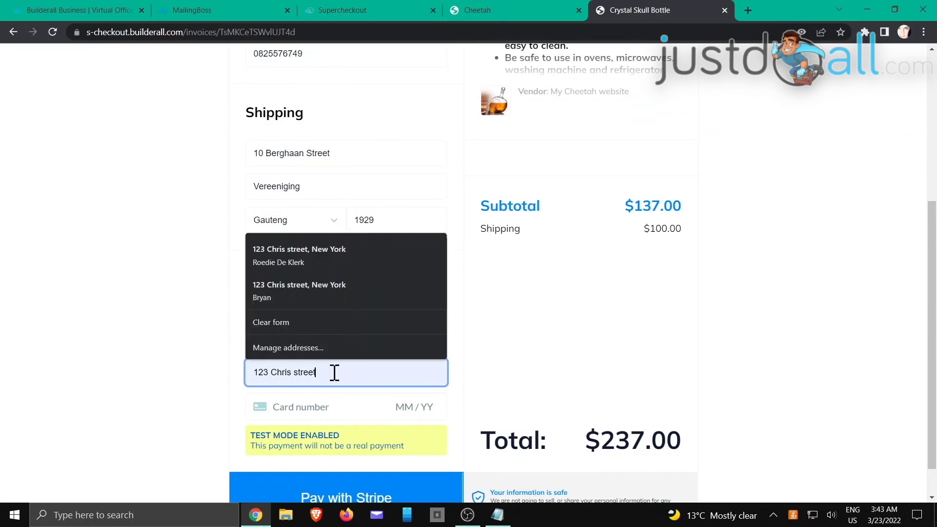
left_click(328, 408)
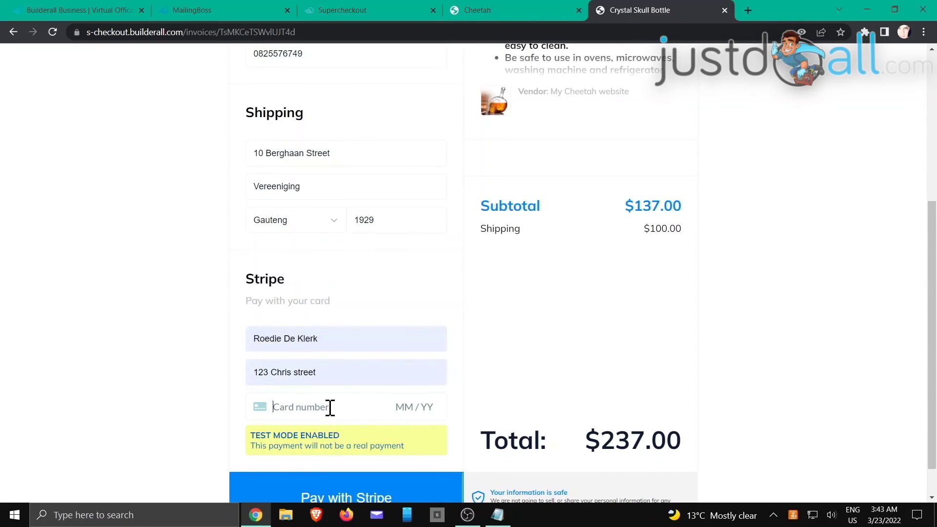
type("424242424")
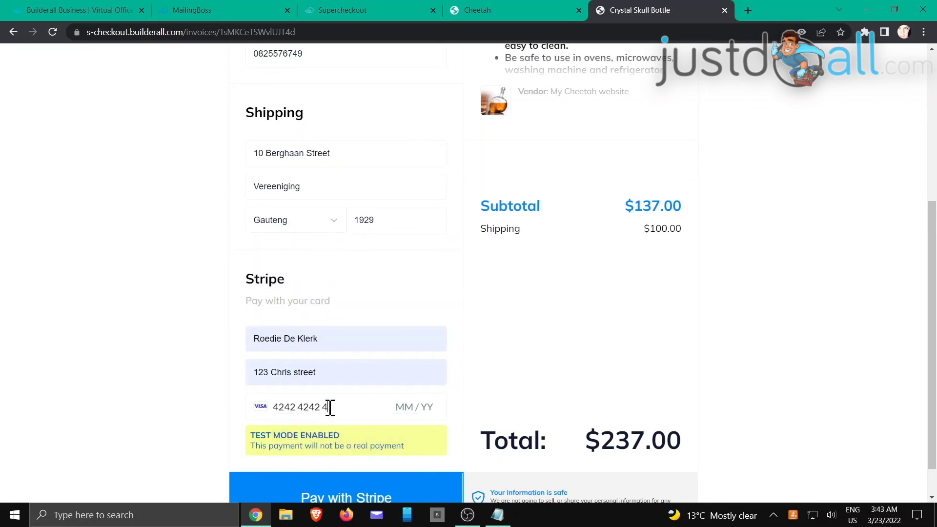
type("4242")
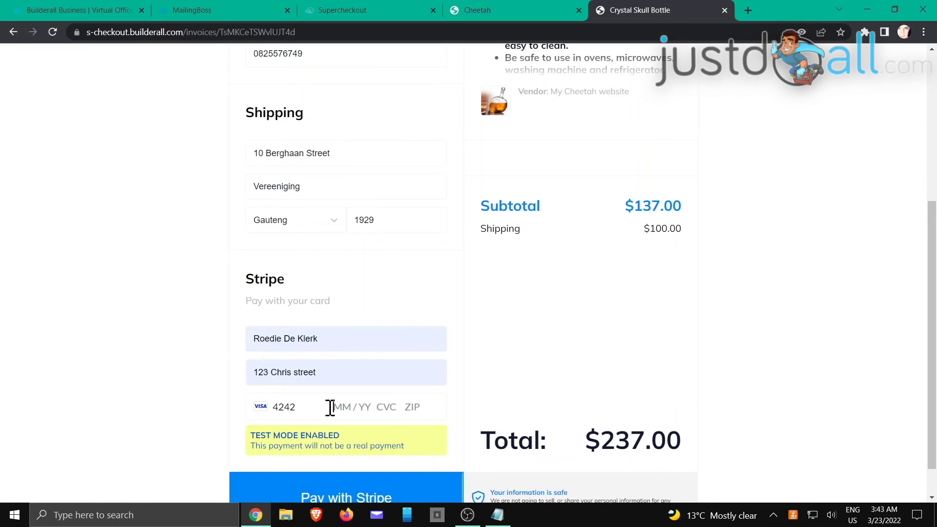
type("42404 /241231")
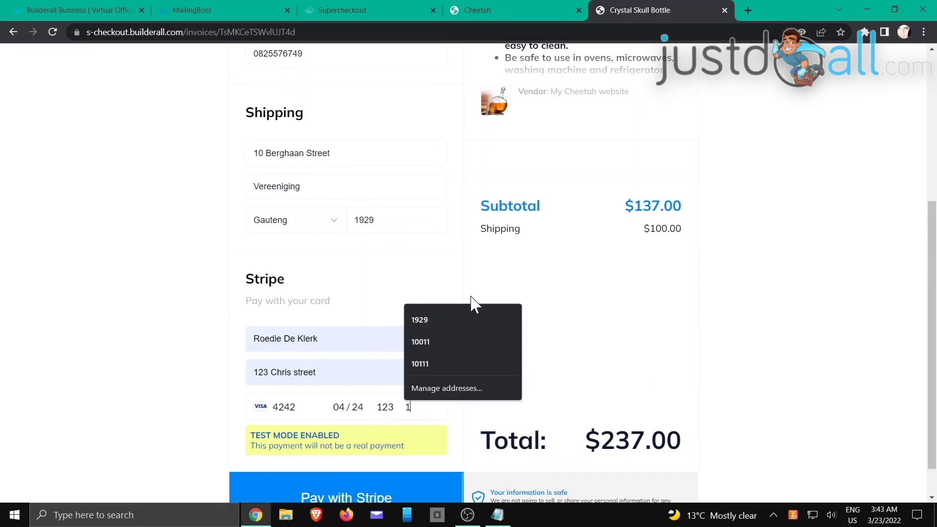
left_click(432, 342)
scroll(506, 317, "down", 1)
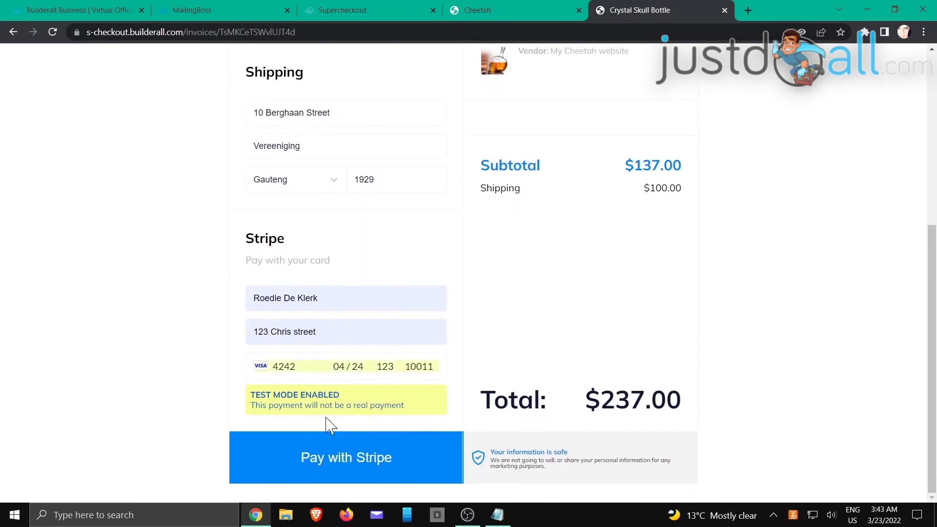
left_click(345, 470)
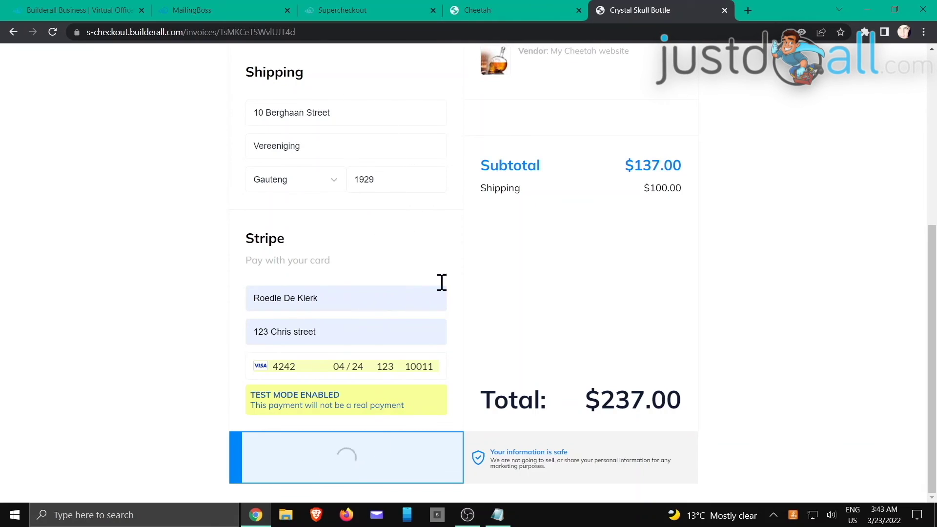
- Glance at the other browser tabs, then return to the approved Thank you page
left_click(366, 12)
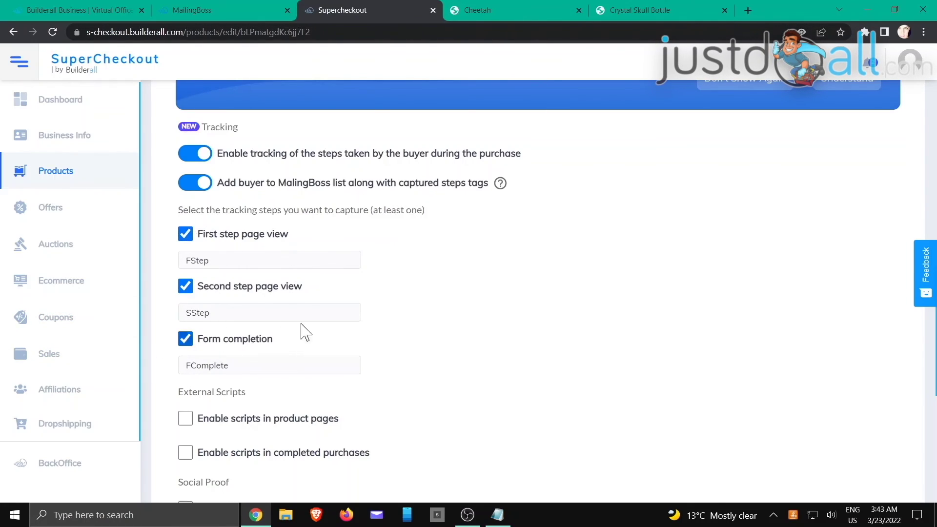
left_click(493, 9)
left_click(618, 9)
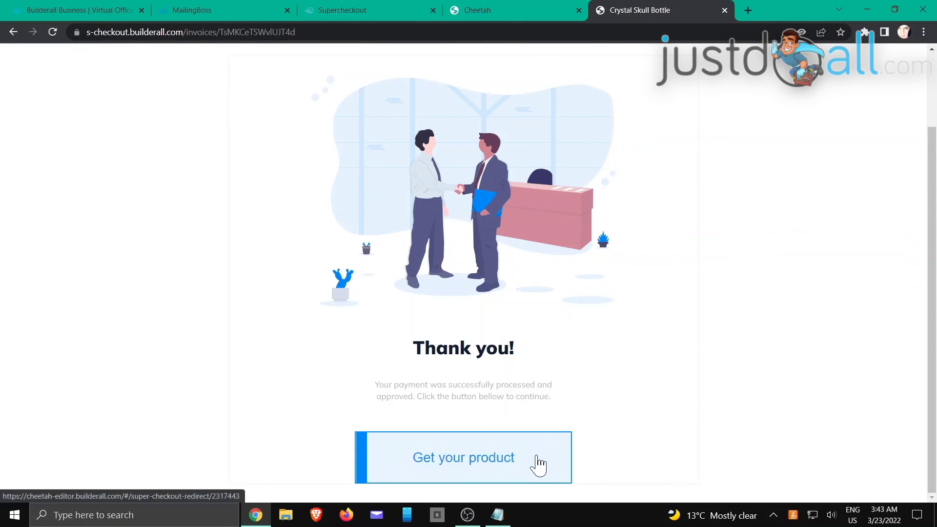
- Reload the MailingBoss lists and open the SCTracking subscriber's overview with its FStep, SStep and FComplete tags
left_click(225, 11)
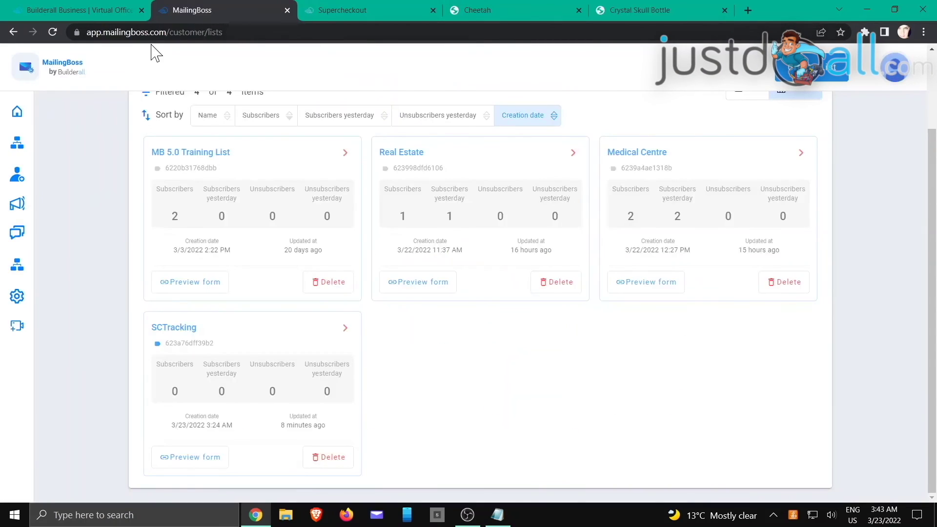
left_click(52, 32)
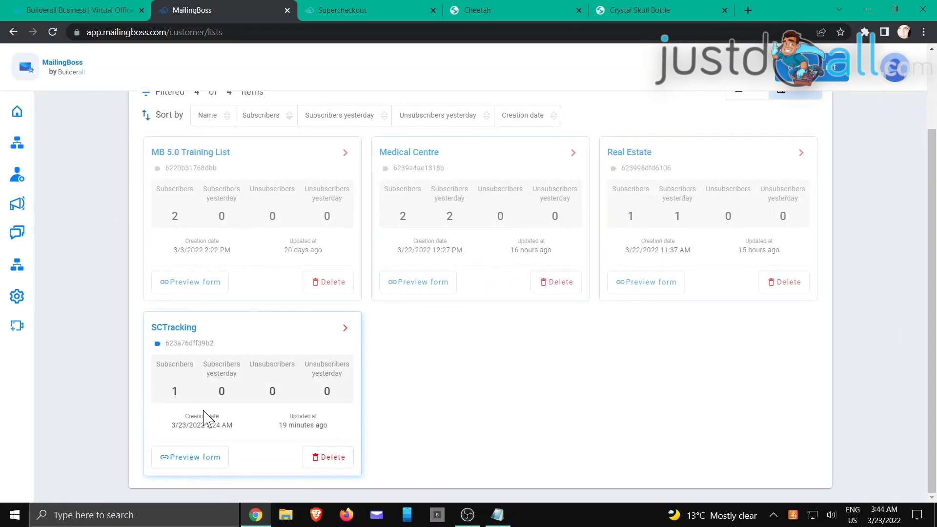
left_click(346, 328)
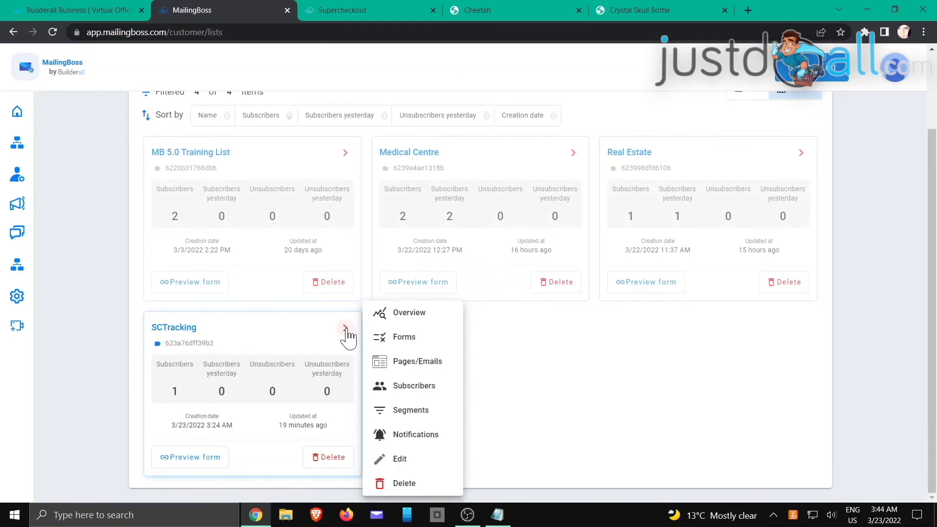
left_click(410, 388)
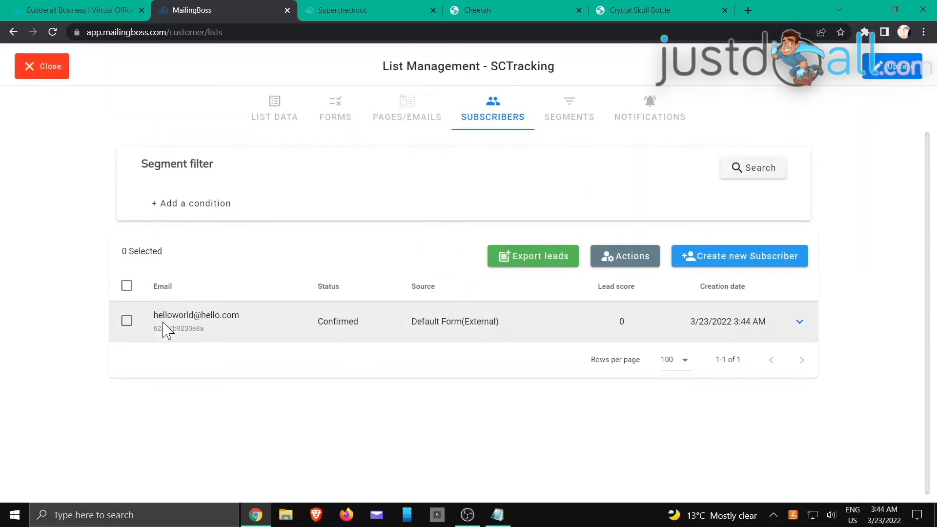
left_click(801, 324)
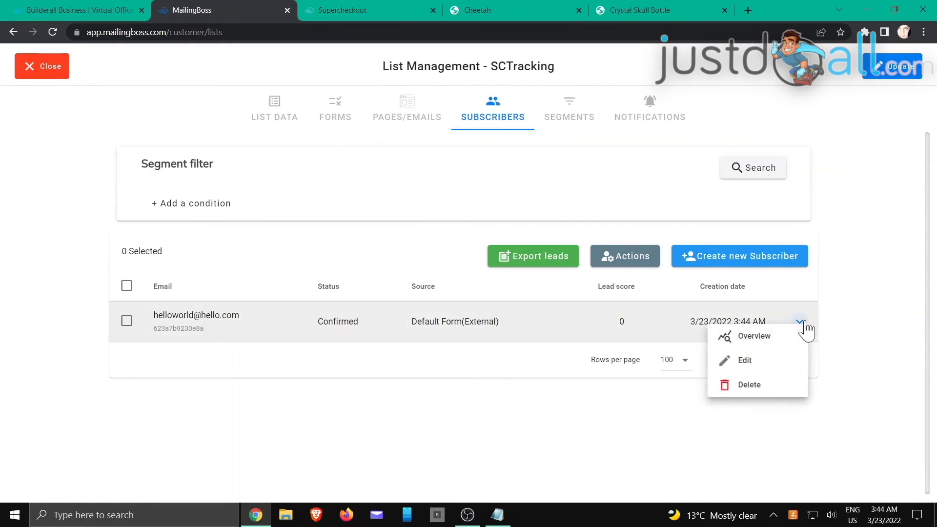
left_click(768, 341)
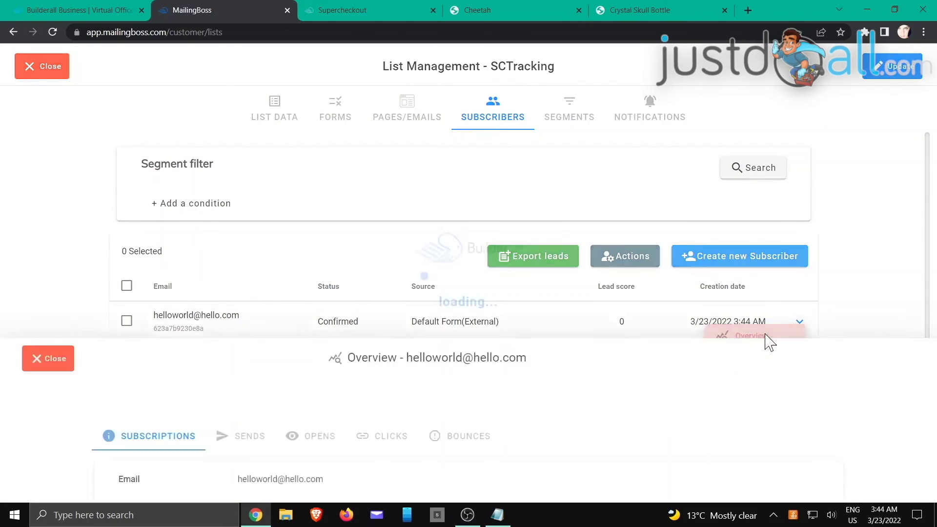